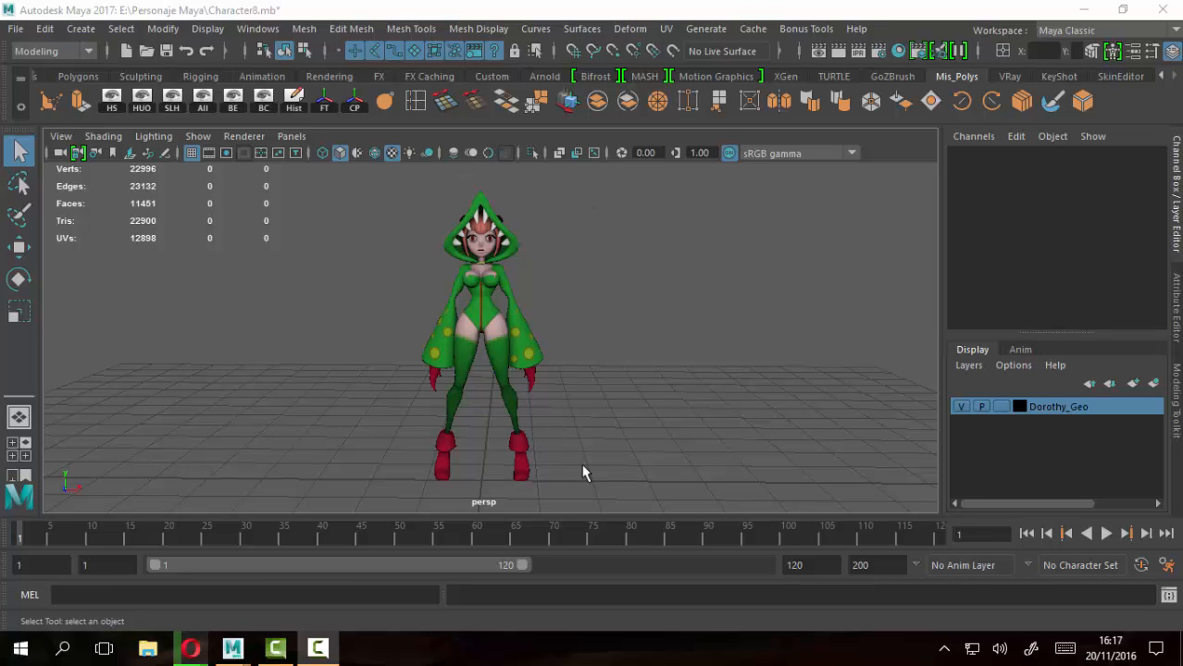
# Switch the menu set from Modeling to Rigging
pyautogui.keyDown('alt'); pyautogui.moveTo(634, 427); pyautogui.dragTo(697, 414); pyautogui.keyUp('alt')
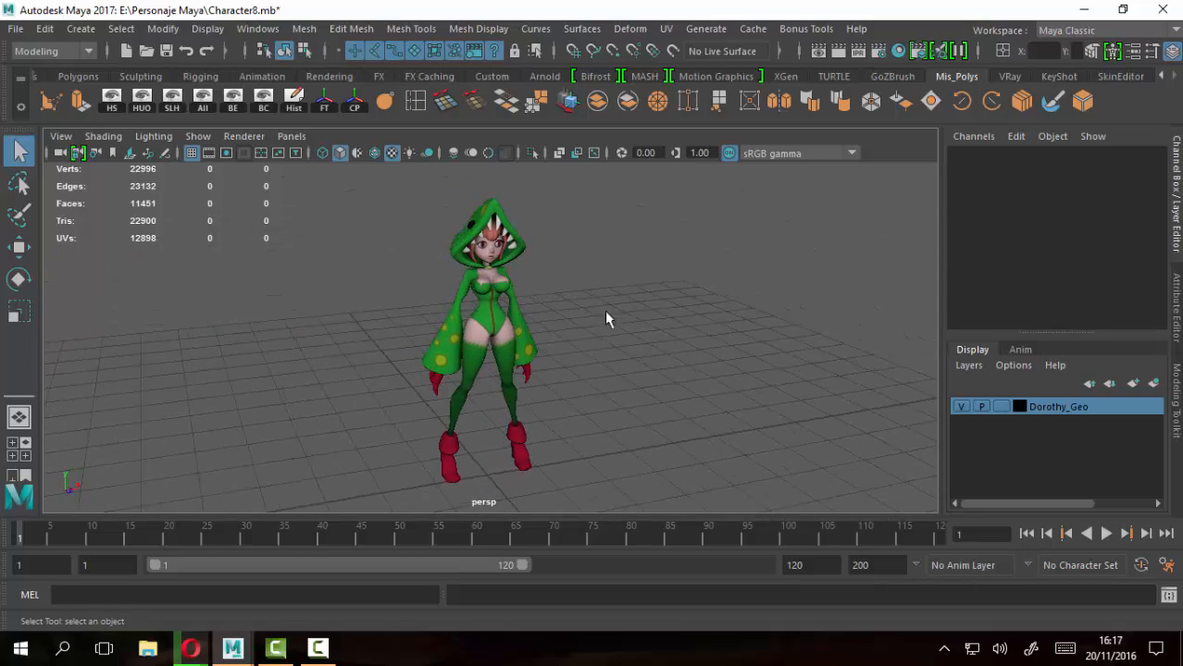
pyautogui.keyDown('alt'); pyautogui.moveTo(607, 319); pyautogui.dragTo(481, 389); pyautogui.keyUp('alt')
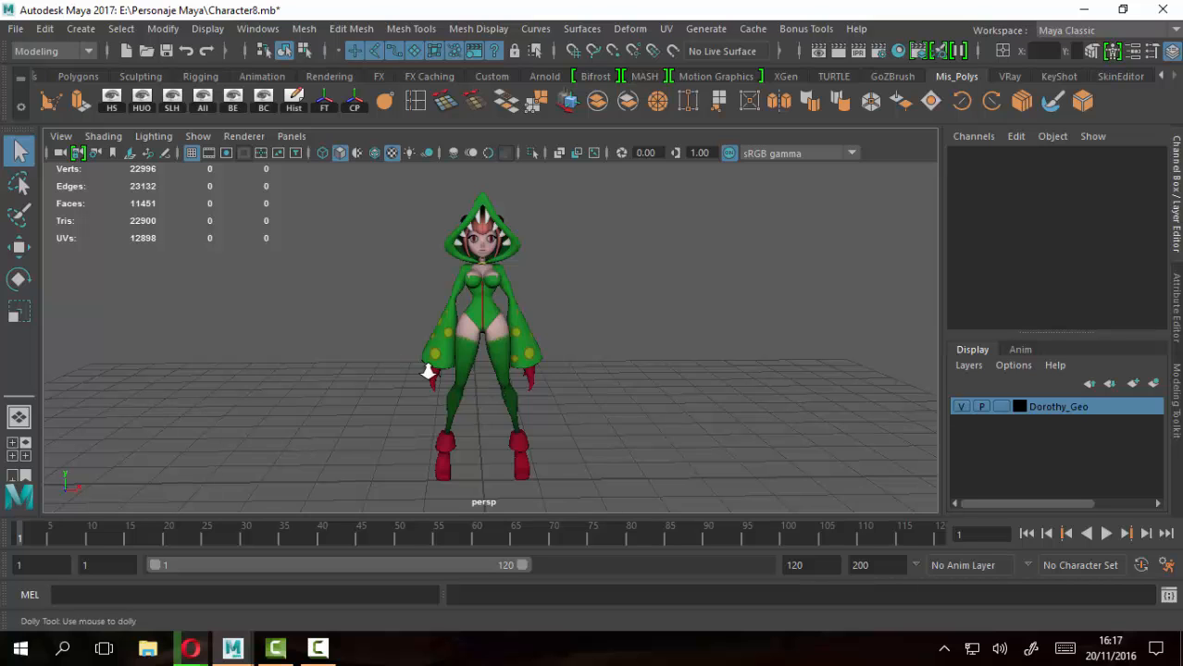
pyautogui.keyDown('alt'); pyautogui.moveTo(422, 369); pyautogui.dragTo(480, 390, button='right'); pyautogui.keyUp('alt')
pyautogui.keyDown('alt'); pyautogui.moveTo(679, 388); pyautogui.dragTo(604, 379, button='right'); pyautogui.keyUp('alt')
pyautogui.click(64, 51)
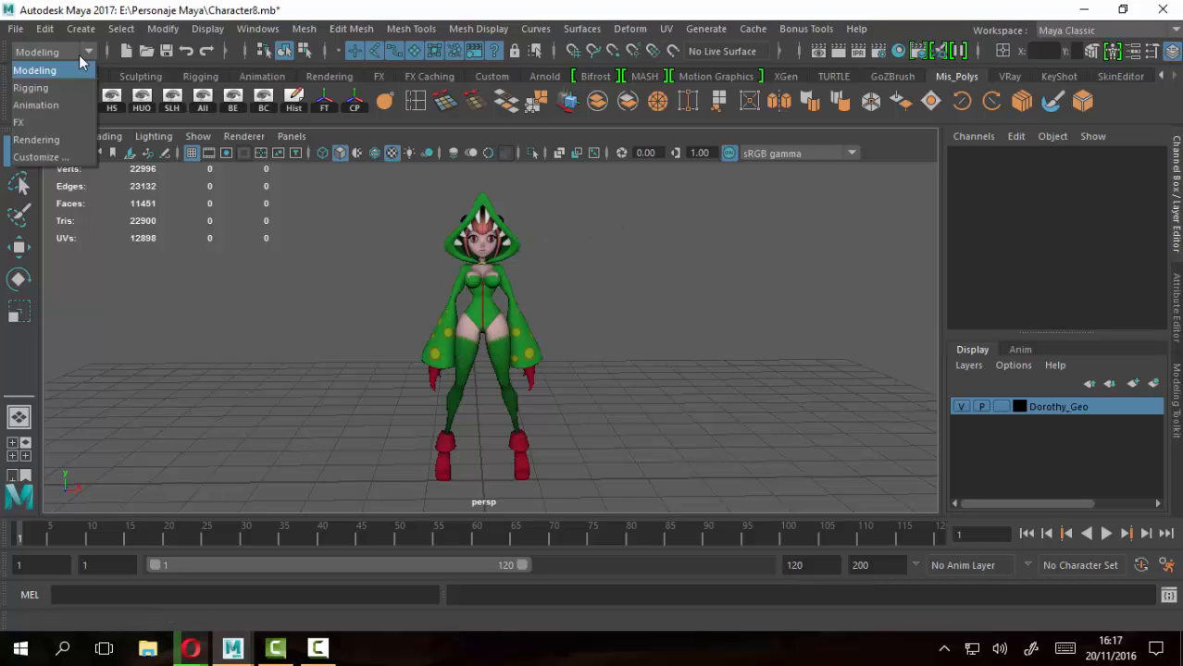
pyautogui.click(31, 87)
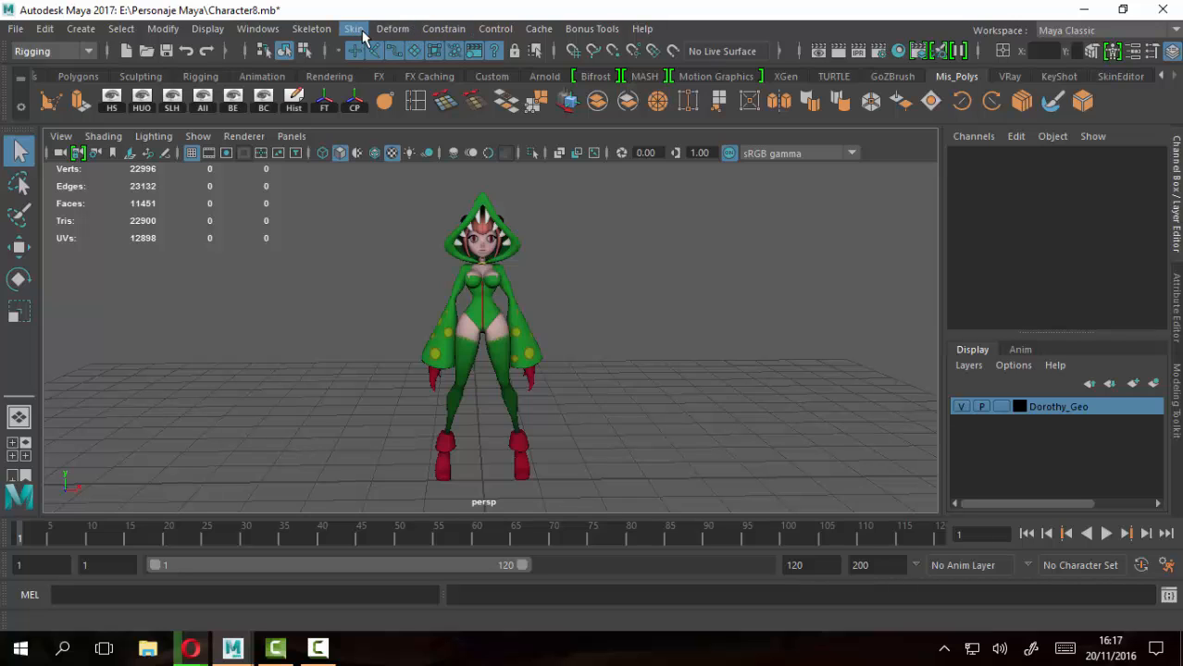
# Open HumanIK, create a default skeleton with it and inspect that skeleton from several angles
pyautogui.click(311, 29)
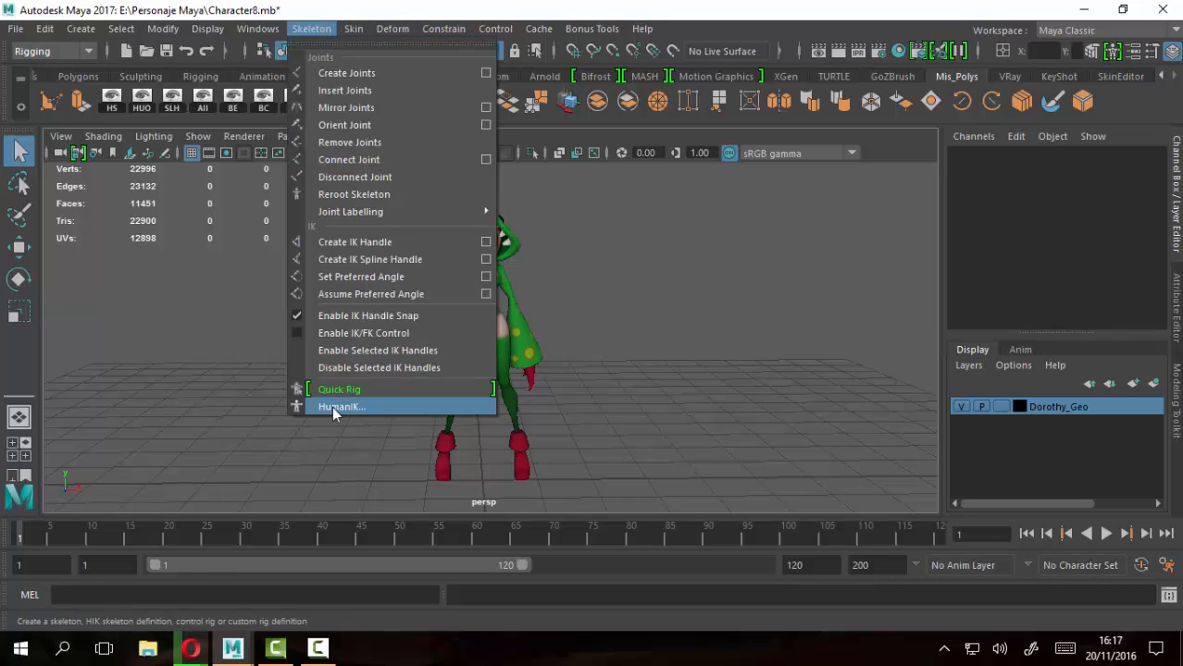
pyautogui.click(363, 410)
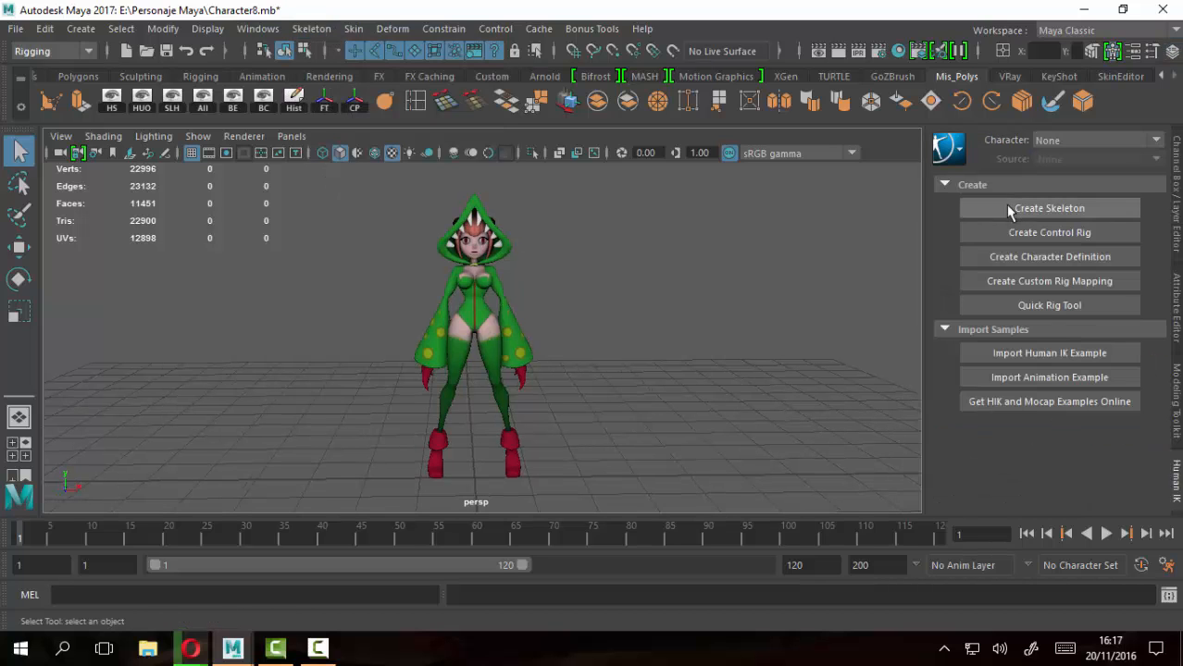
pyautogui.click(1050, 209)
pyautogui.keyDown('alt'); pyautogui.moveTo(634, 350); pyautogui.dragTo(527, 301, button='right'); pyautogui.keyUp('alt')
pyautogui.keyDown('alt'); pyautogui.moveTo(646, 315); pyautogui.dragTo(528, 269, button='right'); pyautogui.keyUp('alt')
pyautogui.keyDown('alt'); pyautogui.moveTo(565, 342); pyautogui.dragTo(524, 509, button='middle'); pyautogui.keyUp('alt')
pyautogui.keyDown('alt'); pyautogui.moveTo(425, 310); pyautogui.dragTo(274, 248, button='right'); pyautogui.keyUp('alt')
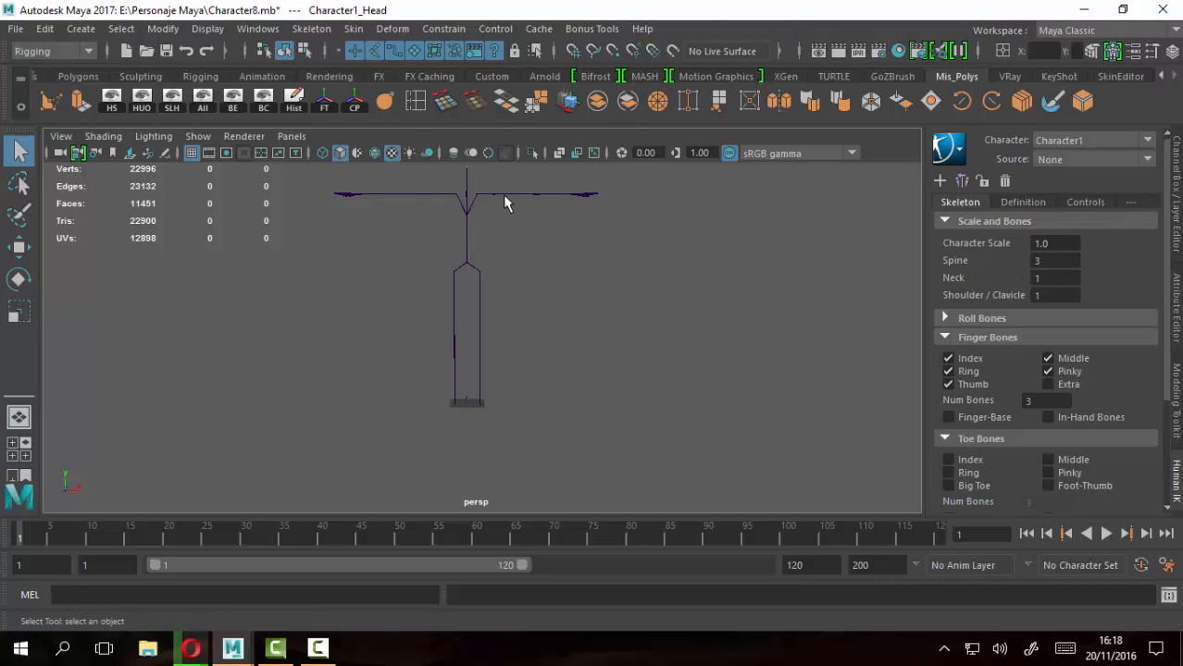
pyautogui.keyDown('alt'); pyautogui.moveTo(523, 246); pyautogui.dragTo(630, 323); pyautogui.keyUp('alt')
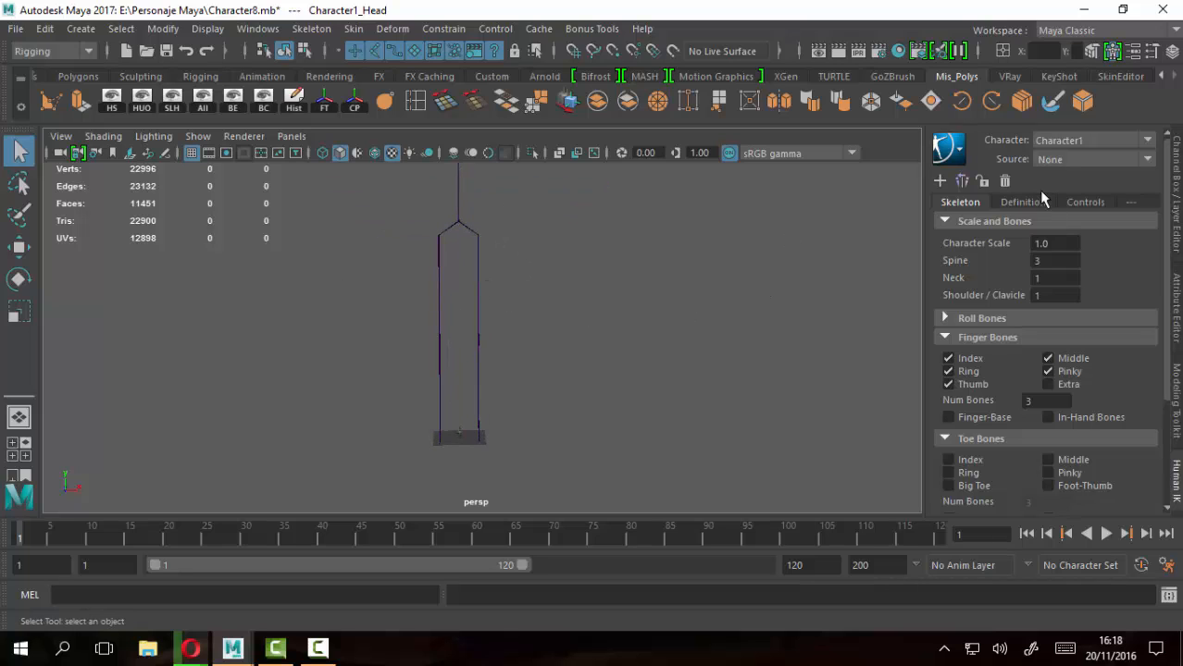
# Delete the HumanIK character together with its skeleton and frame the character model again
pyautogui.click(1005, 181)
pyautogui.click(555, 326)
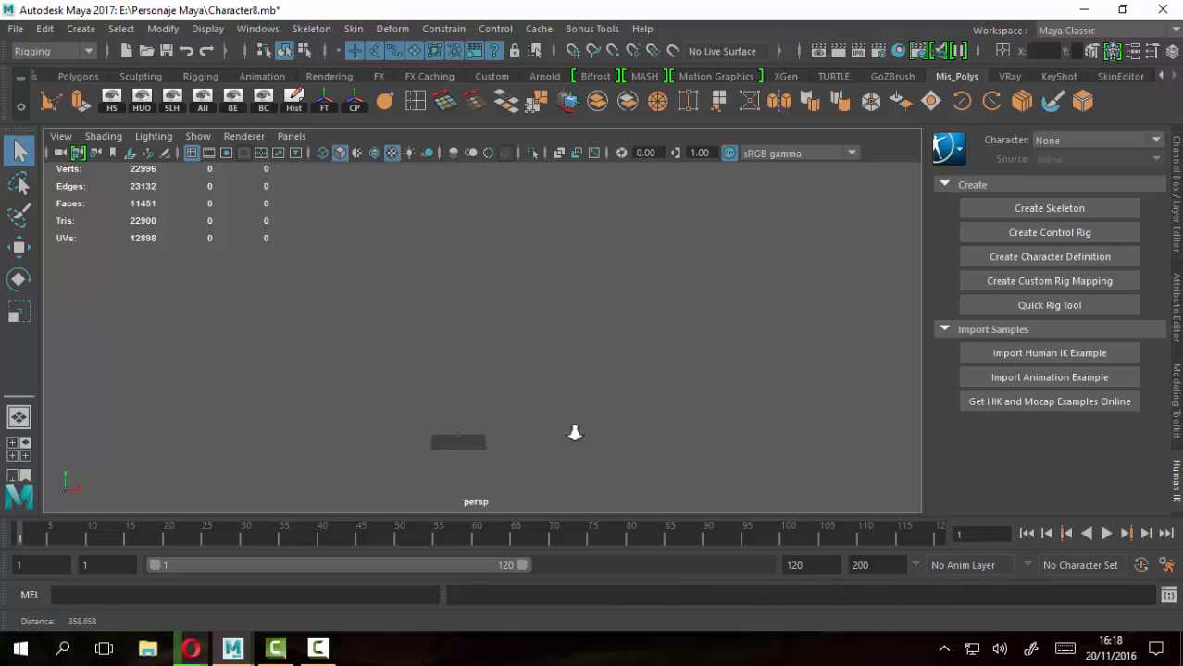
pyautogui.keyDown('alt'); pyautogui.moveTo(575, 433); pyautogui.dragTo(629, 453, button='right'); pyautogui.keyUp('alt')
pyautogui.keyDown('alt'); pyautogui.moveTo(506, 370); pyautogui.dragTo(576, 198, button='middle'); pyautogui.keyUp('alt')
pyautogui.keyDown('alt'); pyautogui.moveTo(601, 306); pyautogui.dragTo(740, 393, button='right'); pyautogui.keyUp('alt')
pyautogui.keyDown('alt'); pyautogui.moveTo(604, 339); pyautogui.dragTo(515, 339, button='middle'); pyautogui.keyUp('alt')
pyautogui.keyDown('alt'); pyautogui.moveTo(615, 388); pyautogui.dragTo(698, 426, button='right'); pyautogui.keyUp('alt')
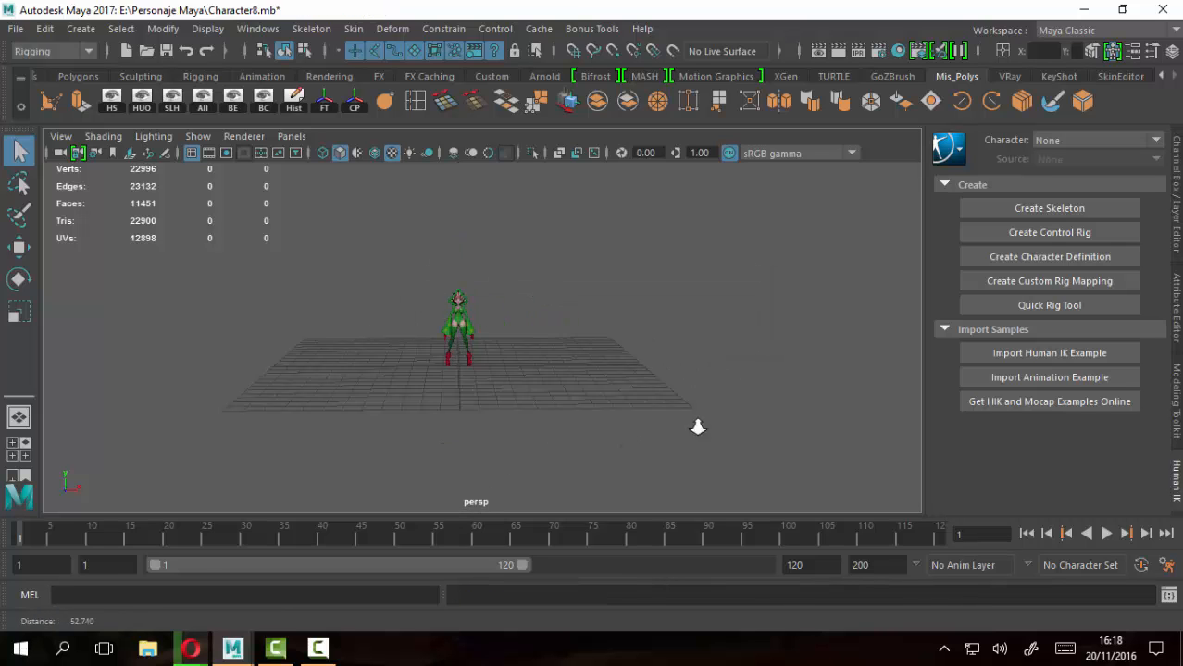
pyautogui.scroll(8, 470, 333)
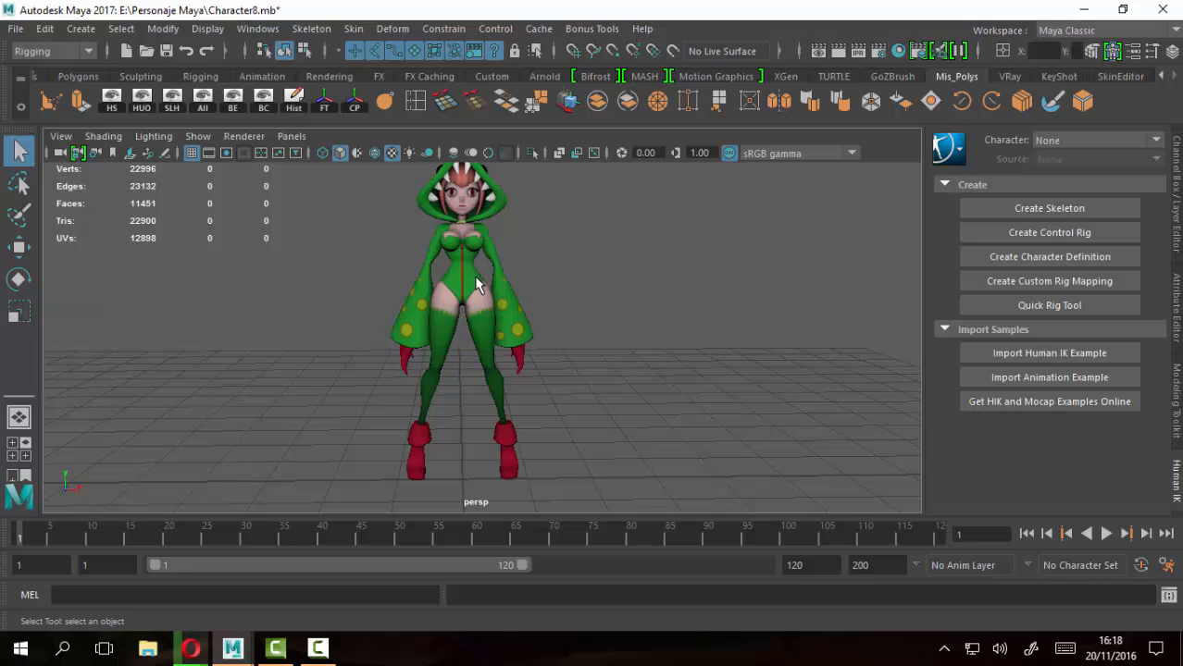
# Bring back the Channel Box and Layer Editor and select all of the character's meshes
pyautogui.keyDown('alt'); pyautogui.moveTo(568, 299); pyautogui.dragTo(493, 243); pyautogui.keyUp('alt')
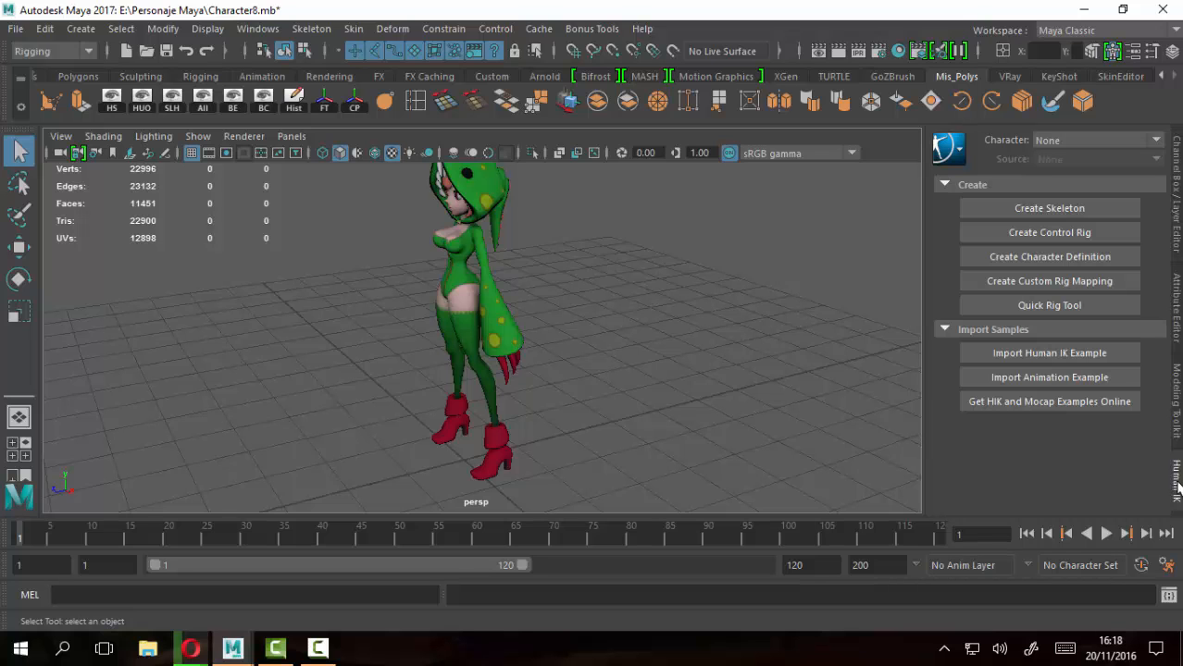
pyautogui.click(1178, 190)
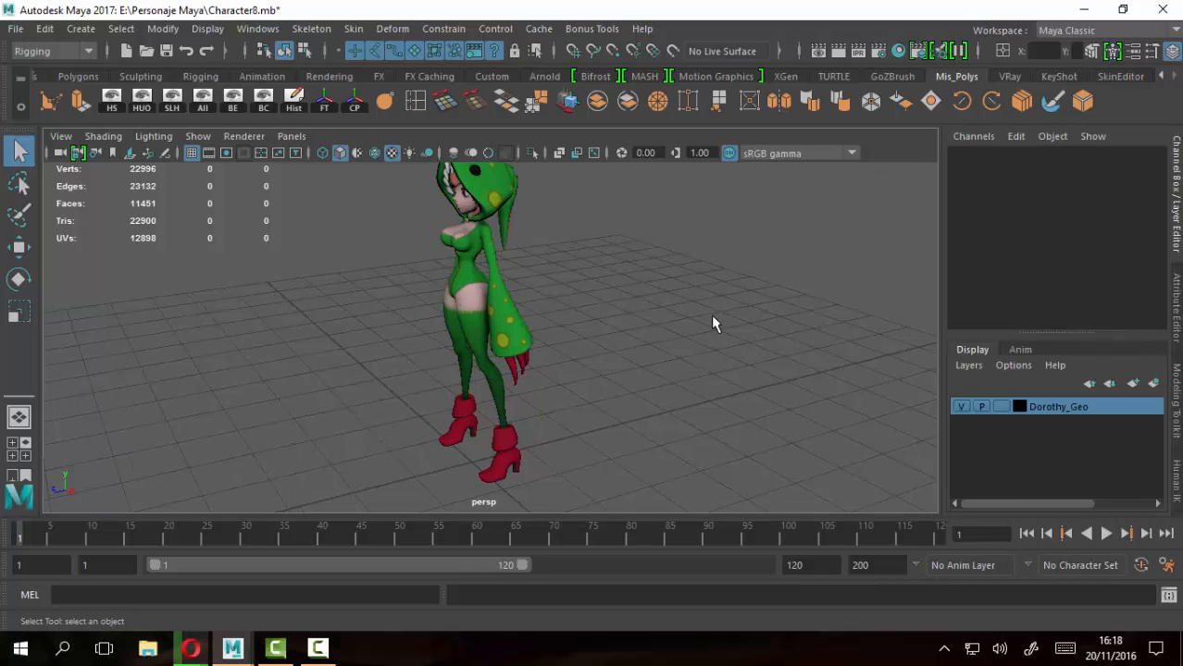
pyautogui.keyDown('alt'); pyautogui.moveTo(713, 324); pyautogui.dragTo(387, 216); pyautogui.keyUp('alt')
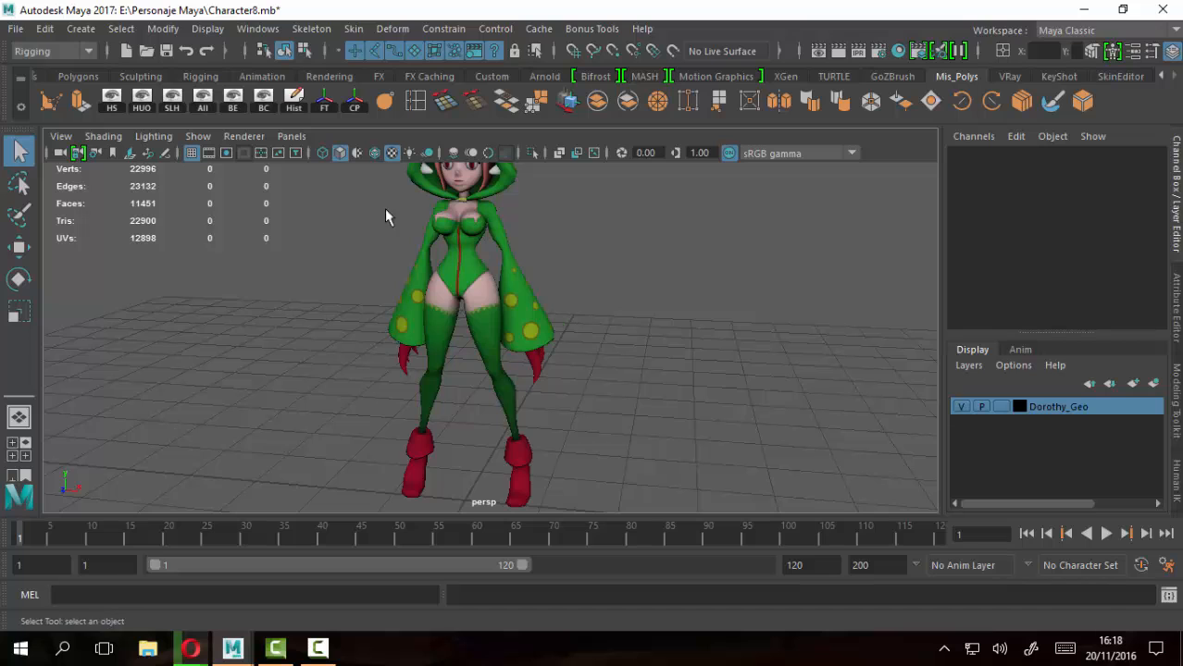
pyautogui.keyDown('alt'); pyautogui.moveTo(731, 312); pyautogui.dragTo(403, 220, button='right'); pyautogui.keyUp('alt')
pyautogui.moveTo(381, 186); pyautogui.dragTo(672, 443)
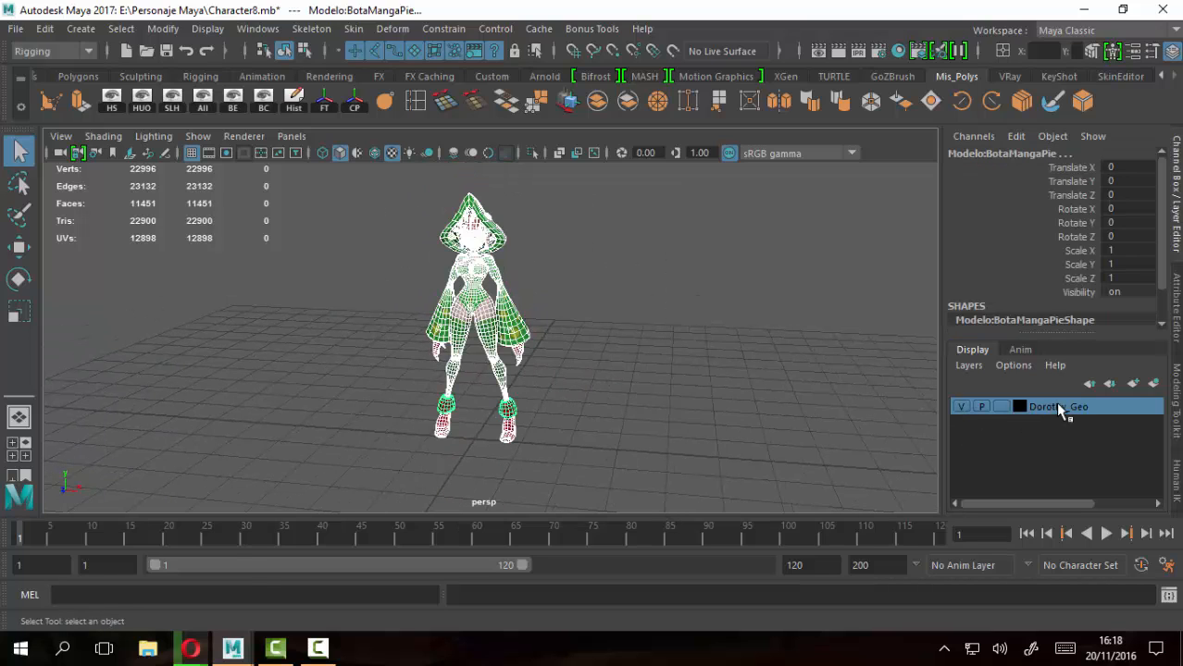
# Toggle the Dorothy_Geo layer's visibility, cycle its display type through Template and Reference back to normal, and clear the selection
pyautogui.click(963, 408)
pyautogui.doubleClick(962, 407)
pyautogui.click(962, 408)
pyautogui.click(1003, 407)
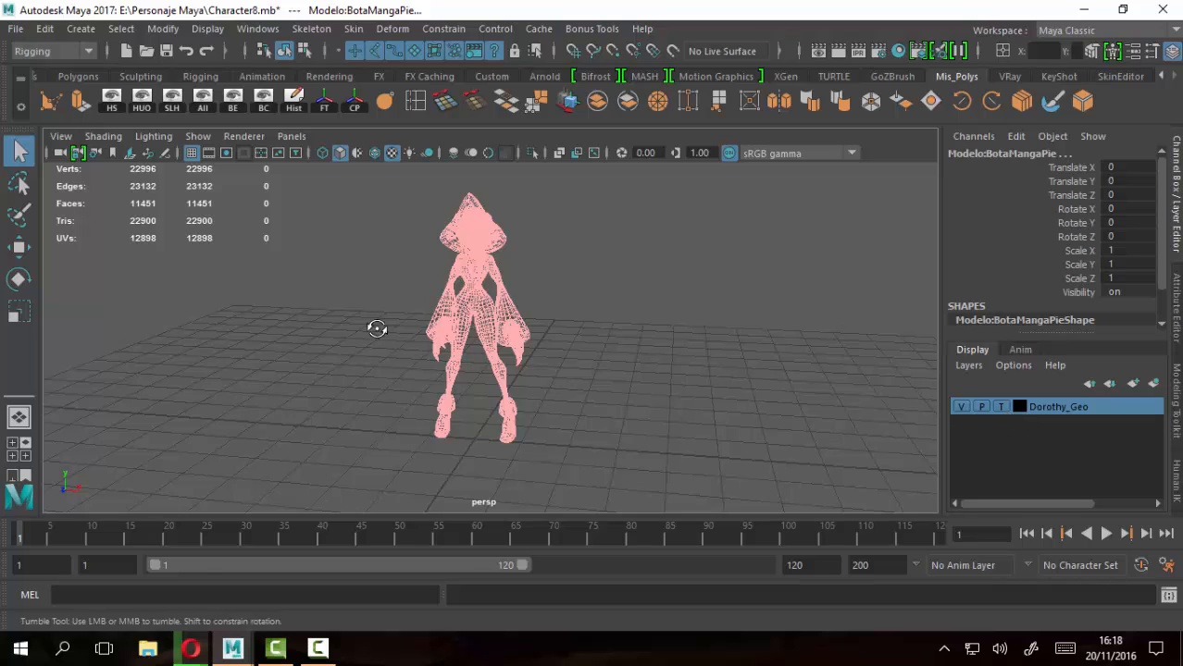
pyautogui.keyDown('alt'); pyautogui.moveTo(377, 329); pyautogui.dragTo(606, 344); pyautogui.keyUp('alt')
pyautogui.click(1000, 408)
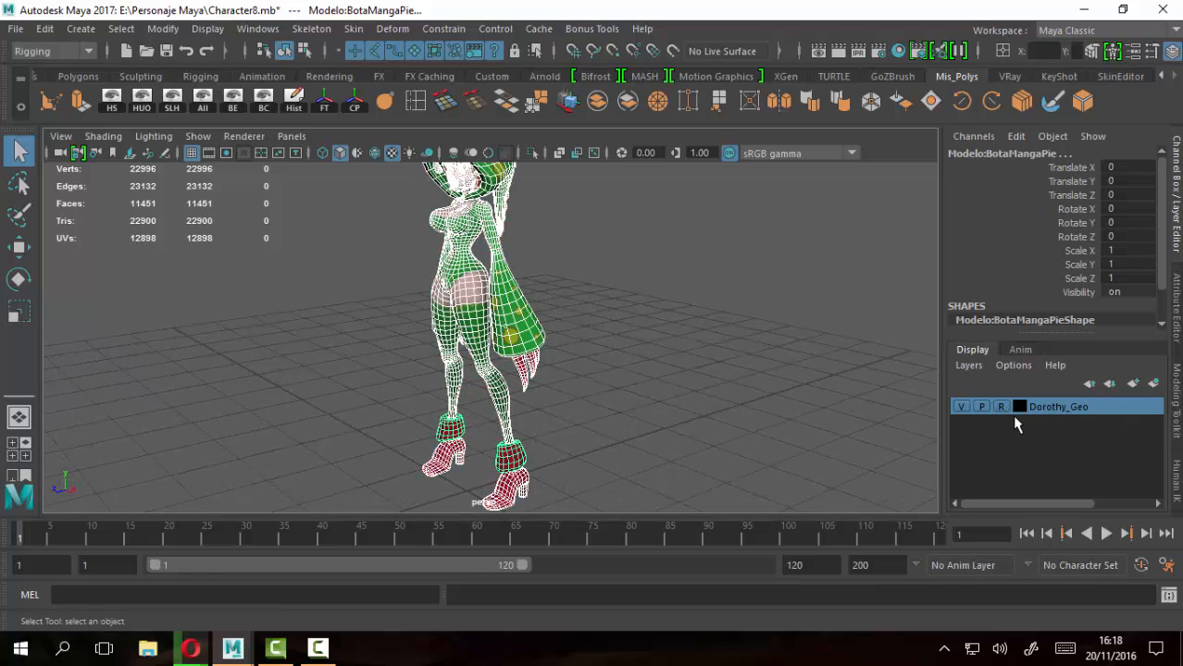
pyautogui.click(375, 267)
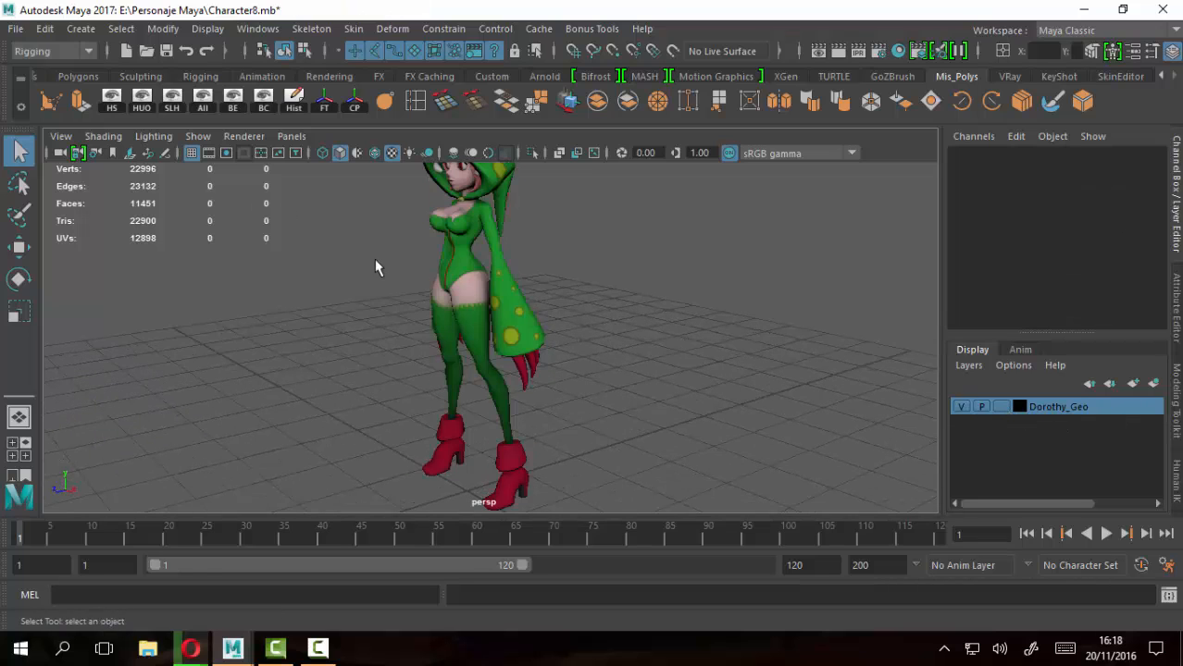
# Select the character's body mesh and the boot cuffs in turn to check the separate meshes, and clear the selection
pyautogui.click(429, 242)
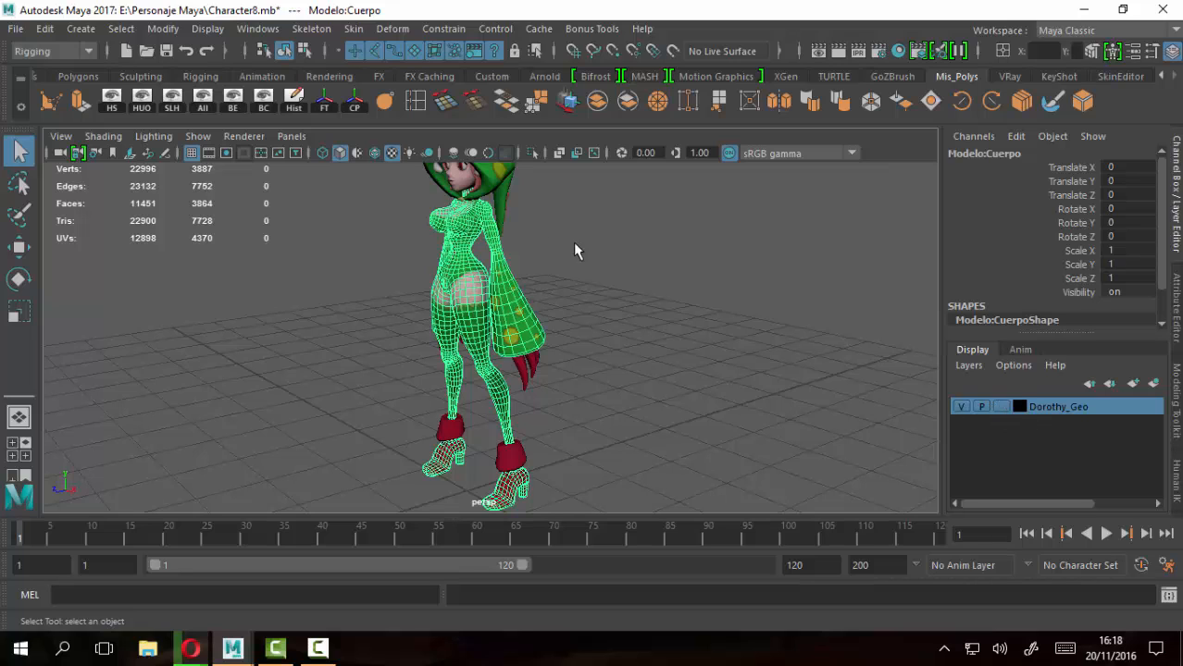
pyautogui.click(500, 257)
pyautogui.click(477, 243)
pyautogui.click(512, 474)
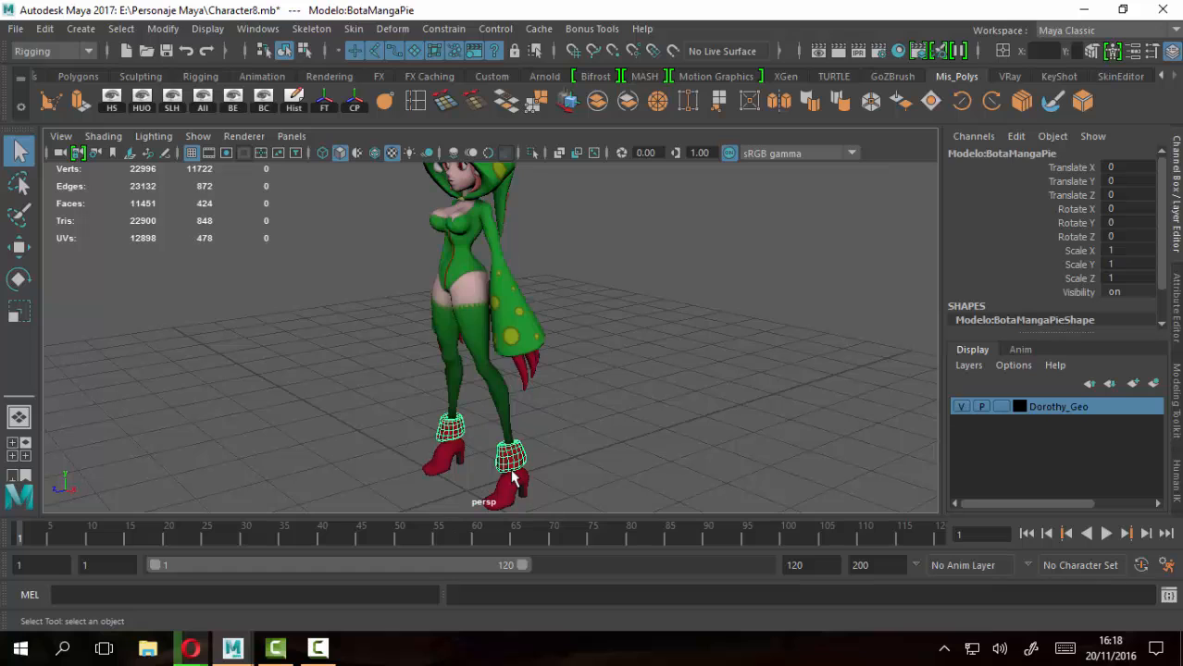
pyautogui.click(700, 347)
pyautogui.scroll(-3, 701, 347)
pyautogui.moveTo(701, 347)
pyautogui.keyDown('alt'); pyautogui.mouseDown()
pyautogui.moveTo(666, 304)
pyautogui.moveTo(668, 322)
pyautogui.moveTo(692, 331)
pyautogui.mouseUp(); pyautogui.keyUp('alt')
pyautogui.scroll(-2, 693, 331)
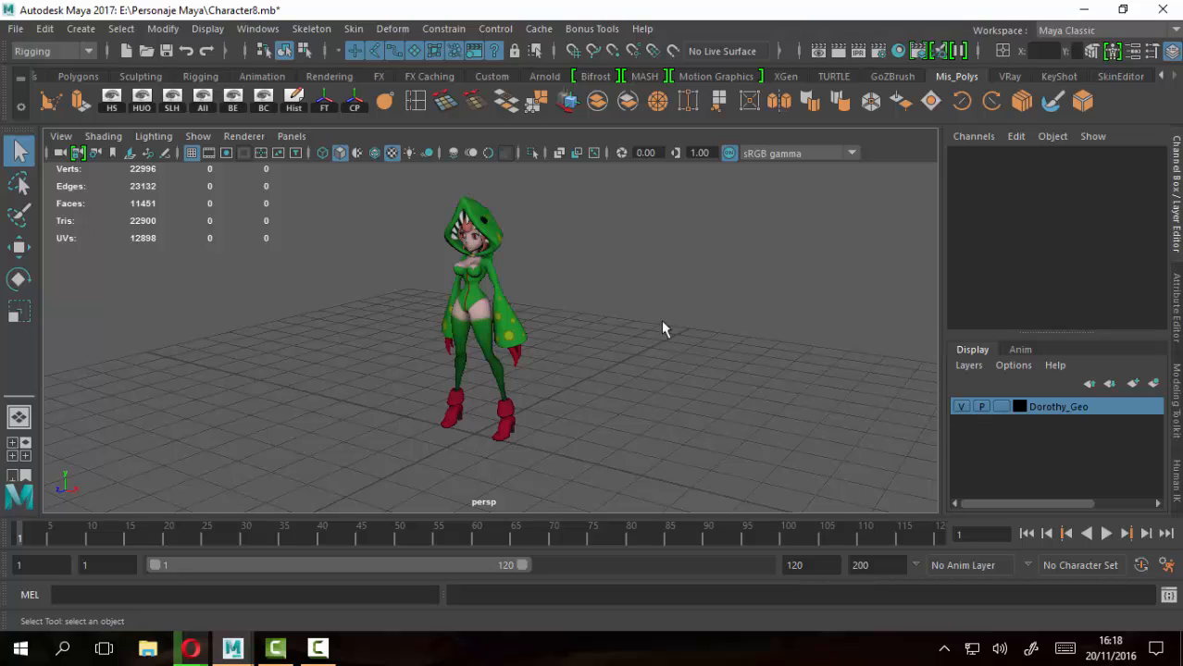
# Create a new display layer named Esqueleto and give it the magenta color
pyautogui.click(1133, 384)
pyautogui.doubleClick(1040, 406)
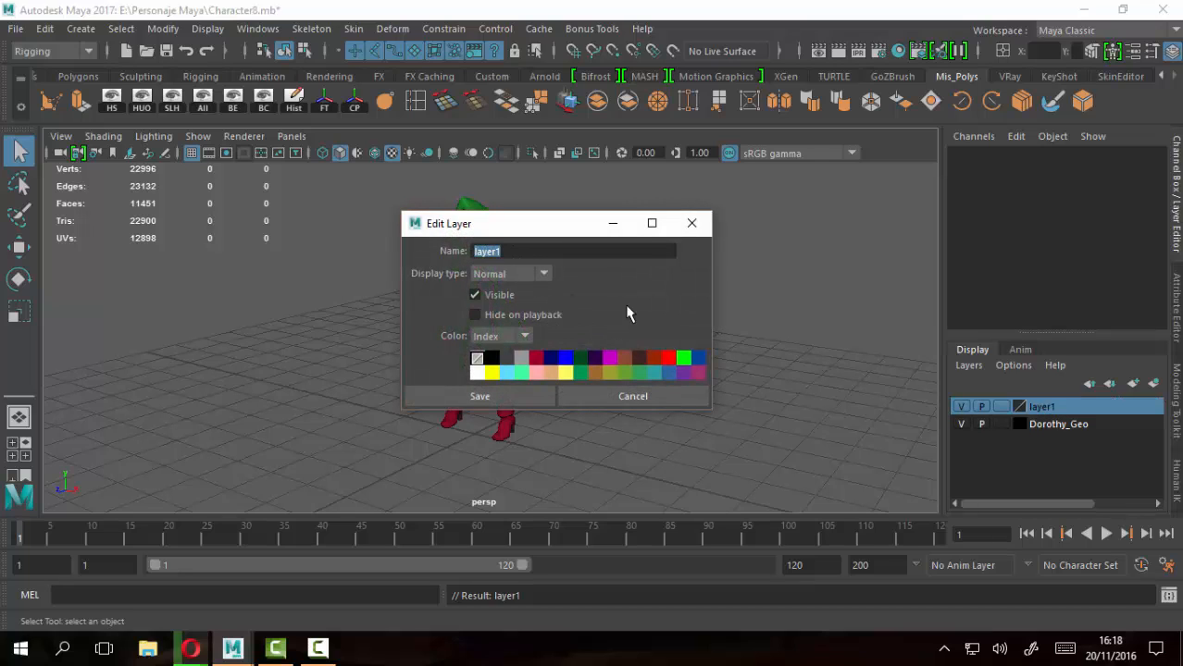
pyautogui.write('Esqueleto')
pyautogui.click(610, 358)
pyautogui.click(486, 398)
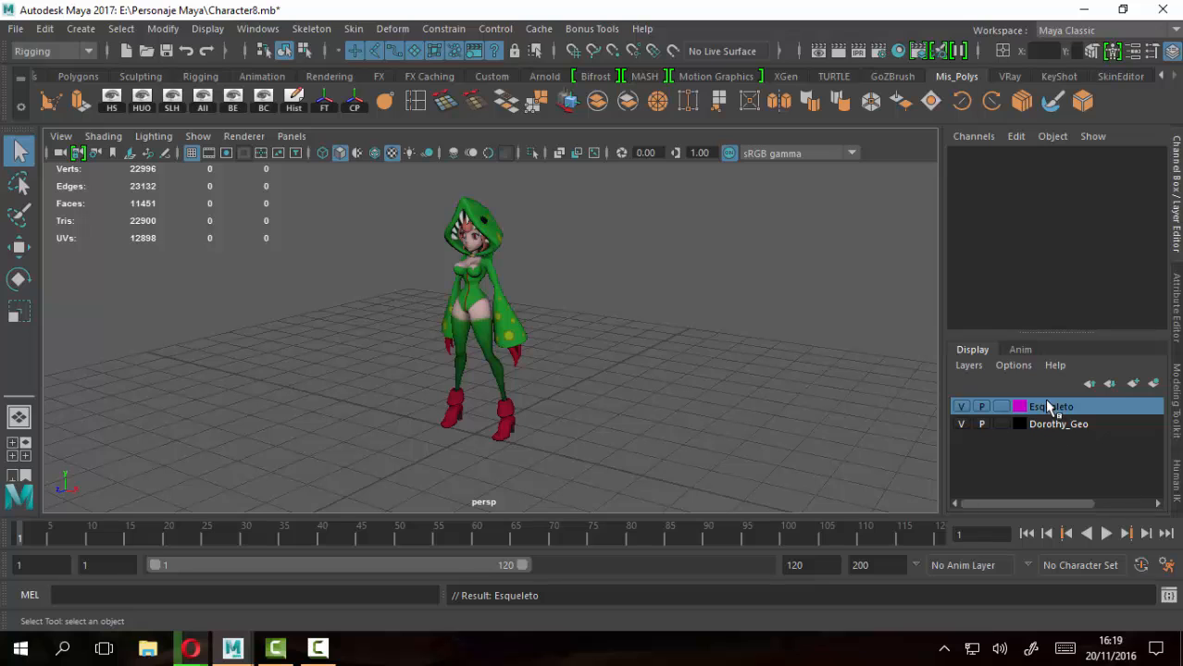
# Maximize the side view and enable hardware texturing in it
pyautogui.keyDown('alt'); pyautogui.moveTo(442, 303); pyautogui.dragTo(840, 394); pyautogui.keyUp('alt')
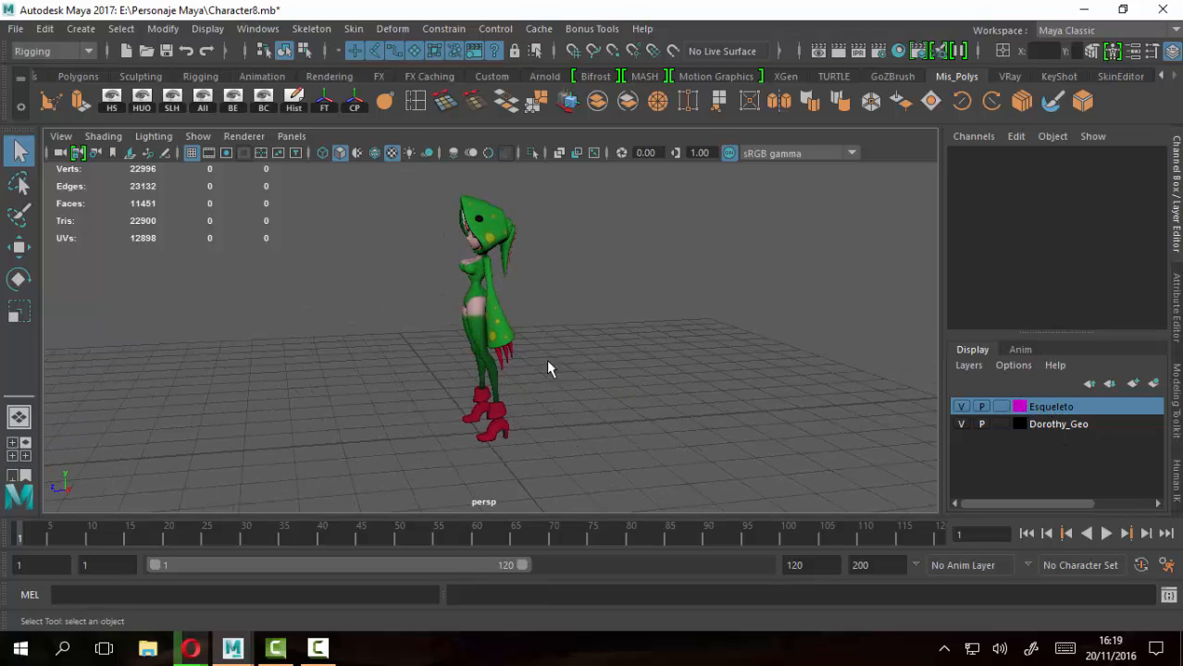
pyautogui.keyDown('alt'); pyautogui.moveTo(547, 360); pyautogui.dragTo(567, 367); pyautogui.keyUp('alt')
pyautogui.scroll(3, 570, 393)
pyautogui.press('space')
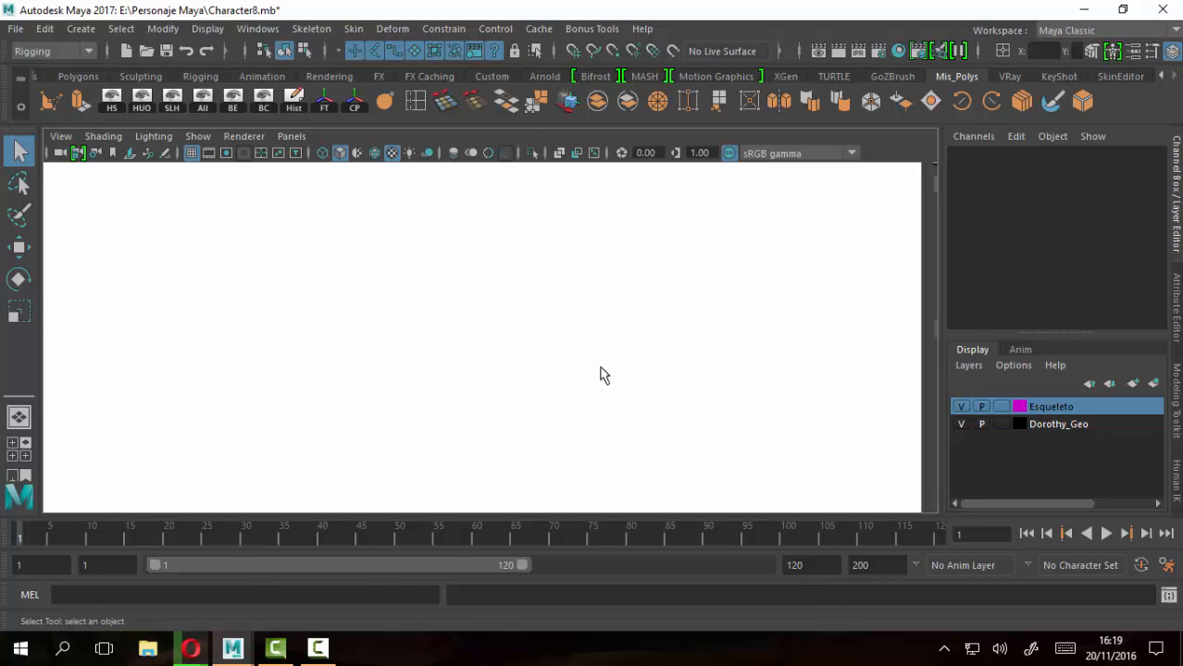
pyautogui.press('space')
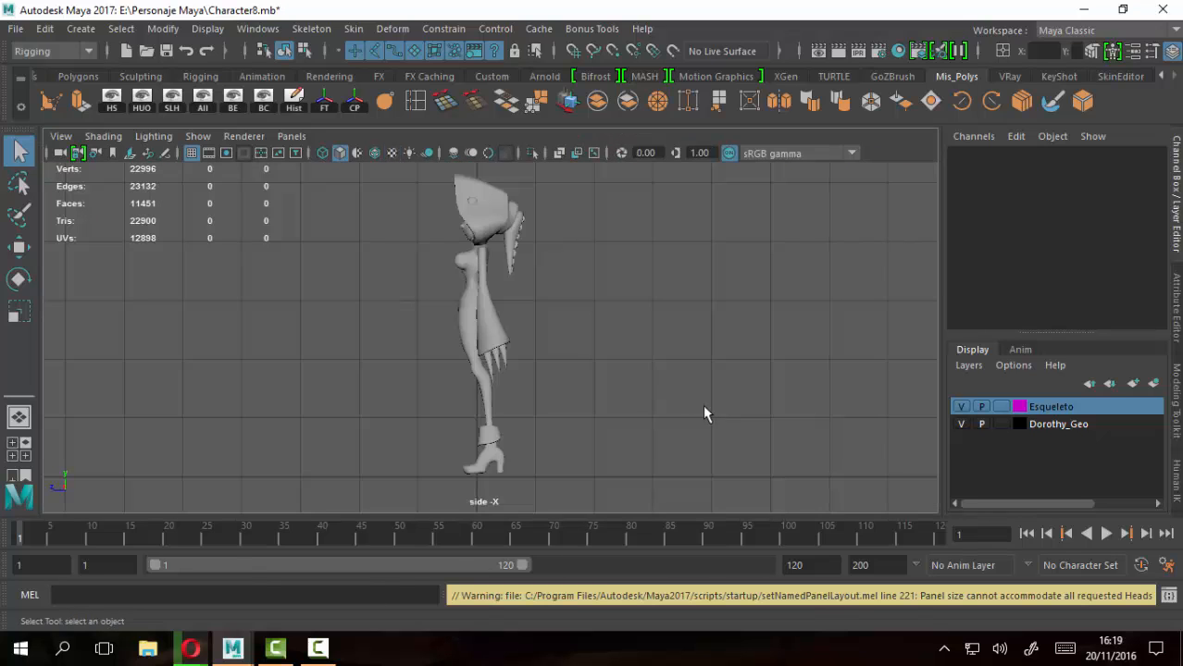
pyautogui.scroll(1, 528, 296)
pyautogui.keyDown('alt'); pyautogui.moveTo(528, 296); pyautogui.dragTo(594, 344, button='middle'); pyautogui.keyUp('alt')
pyautogui.click(103, 136)
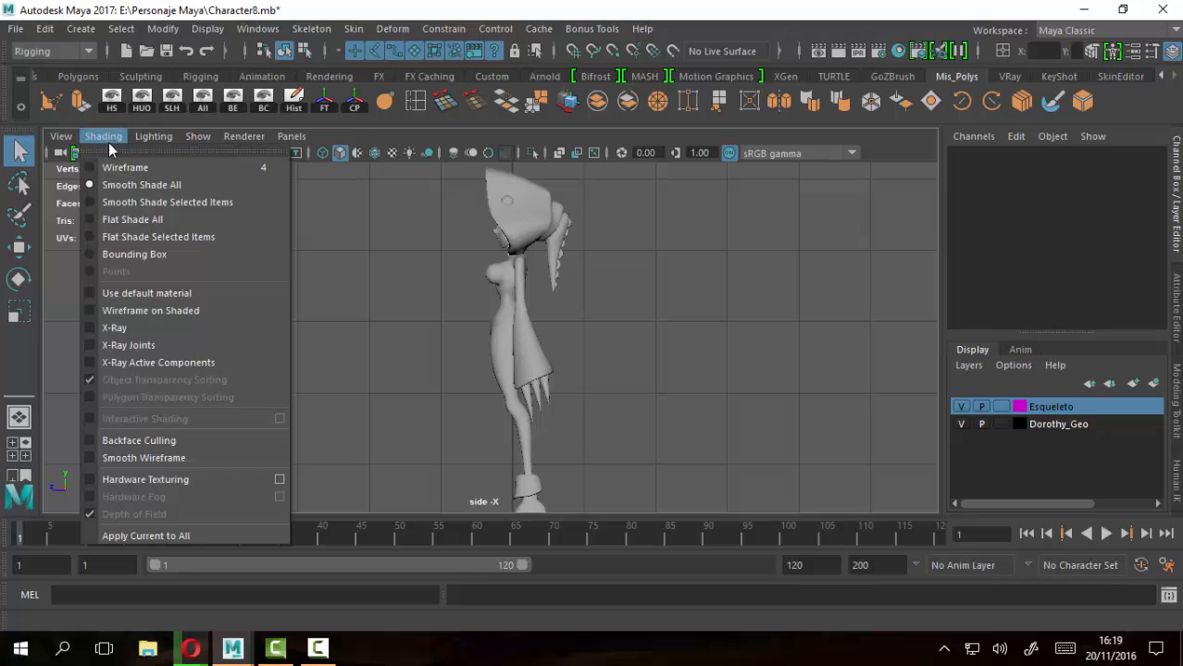
pyautogui.click(136, 481)
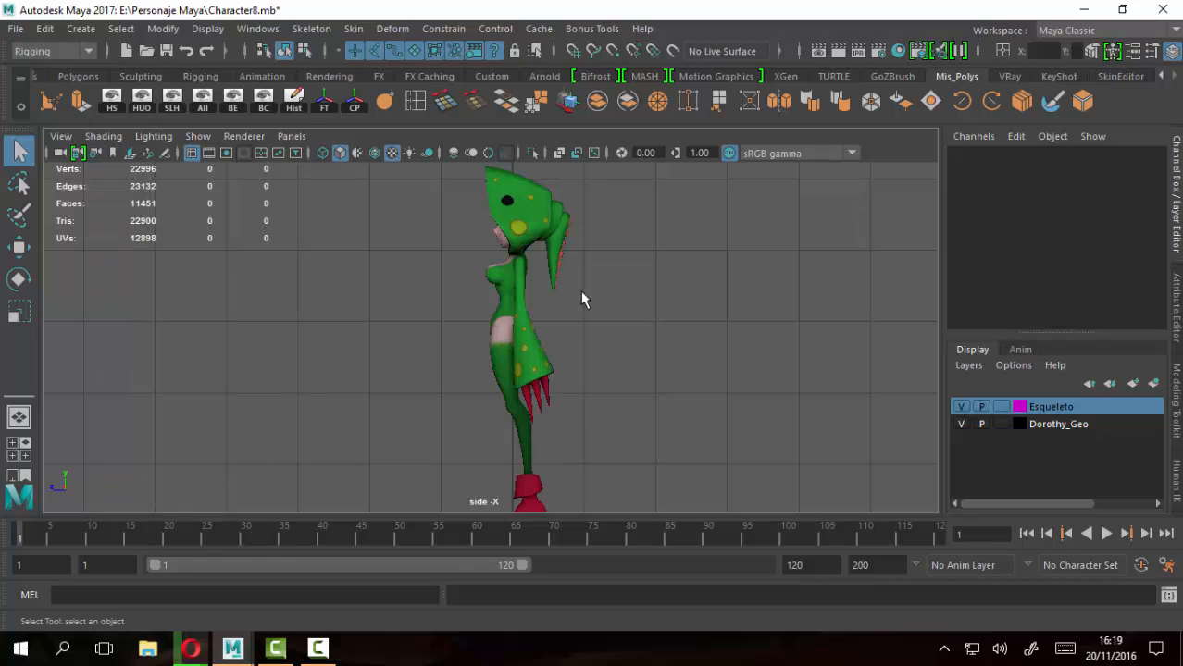
# Maximize the front view and turn on hardware texturing there
pyautogui.press('space')
pyautogui.press('space')
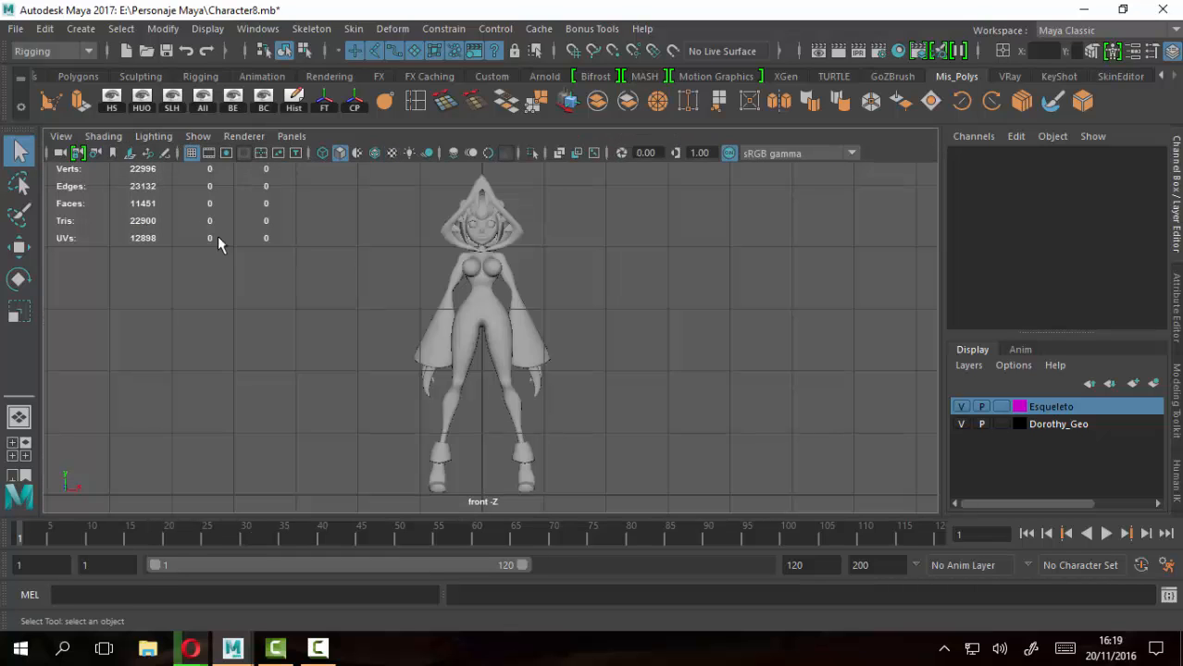
pyautogui.click(103, 136)
pyautogui.click(160, 479)
# Maximize the top view and turn on hardware texturing there as well
pyautogui.press('space')
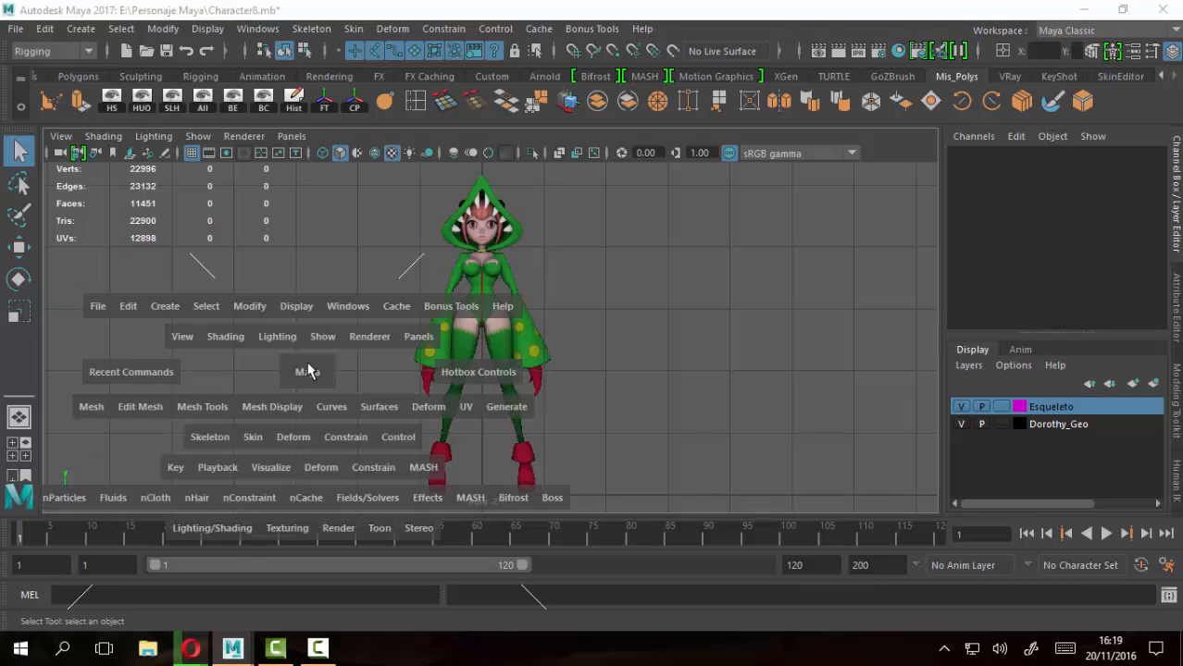
pyautogui.press('space')
pyautogui.click(100, 137)
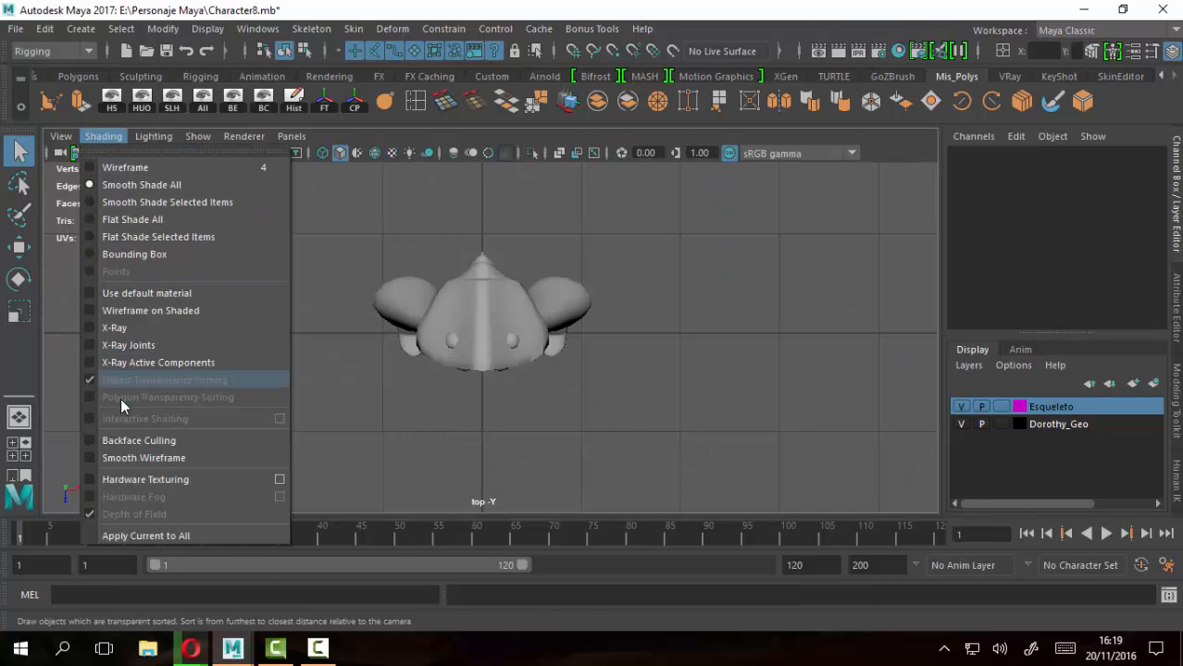
pyautogui.click(145, 480)
# Maximize the side view, activate Create Joints from the Rigging menu set, and display the Dorothy_Geo layer as a template
pyautogui.press('space')
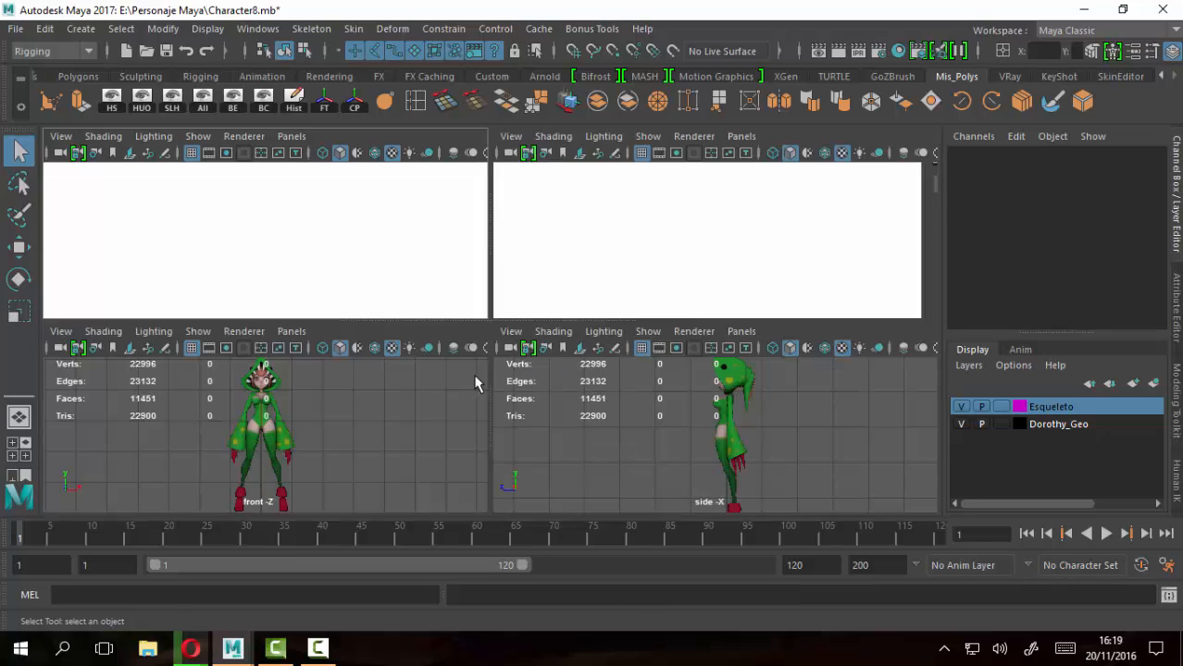
pyautogui.press('space')
pyautogui.scroll(3, 737, 298)
pyautogui.keyDown('alt'); pyautogui.moveTo(653, 300); pyautogui.dragTo(625, 332, button='middle'); pyautogui.keyUp('alt')
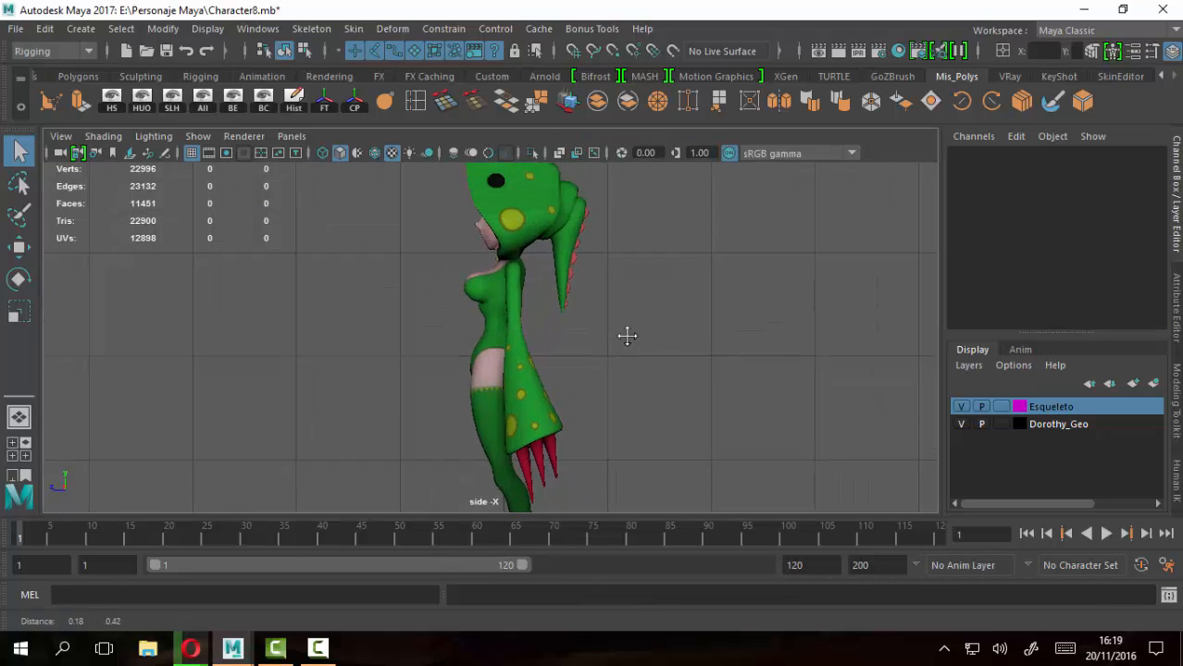
pyautogui.keyDown('alt'); pyautogui.moveTo(628, 336); pyautogui.dragTo(557, 307, button='right'); pyautogui.keyUp('alt')
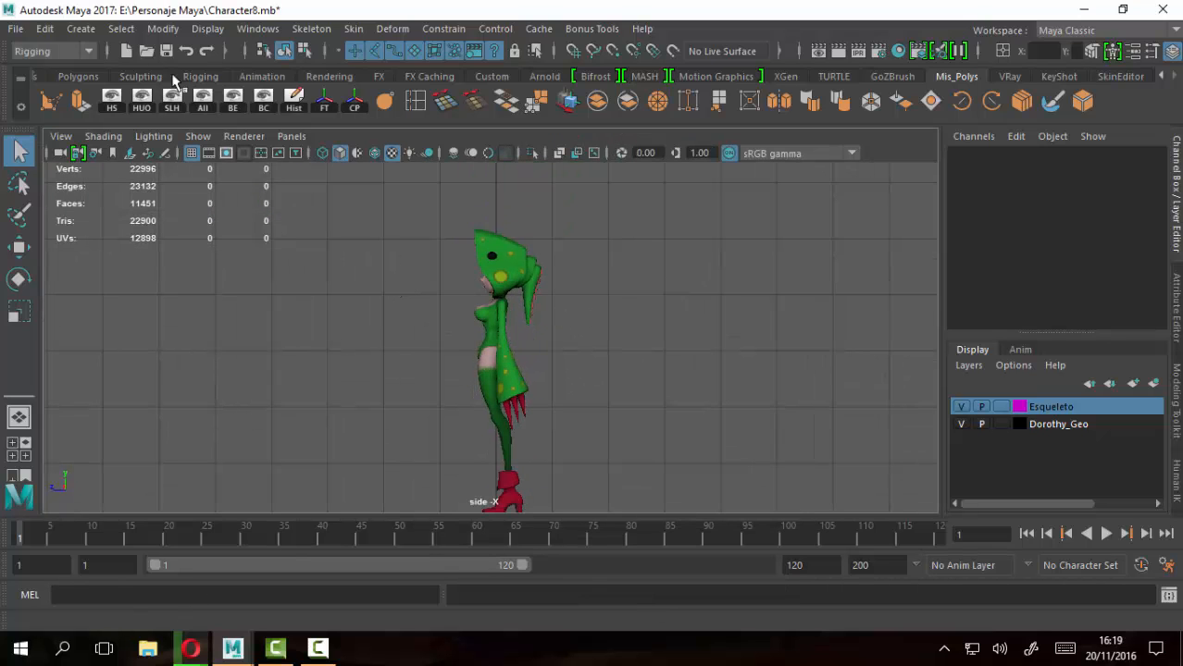
pyautogui.click(74, 52)
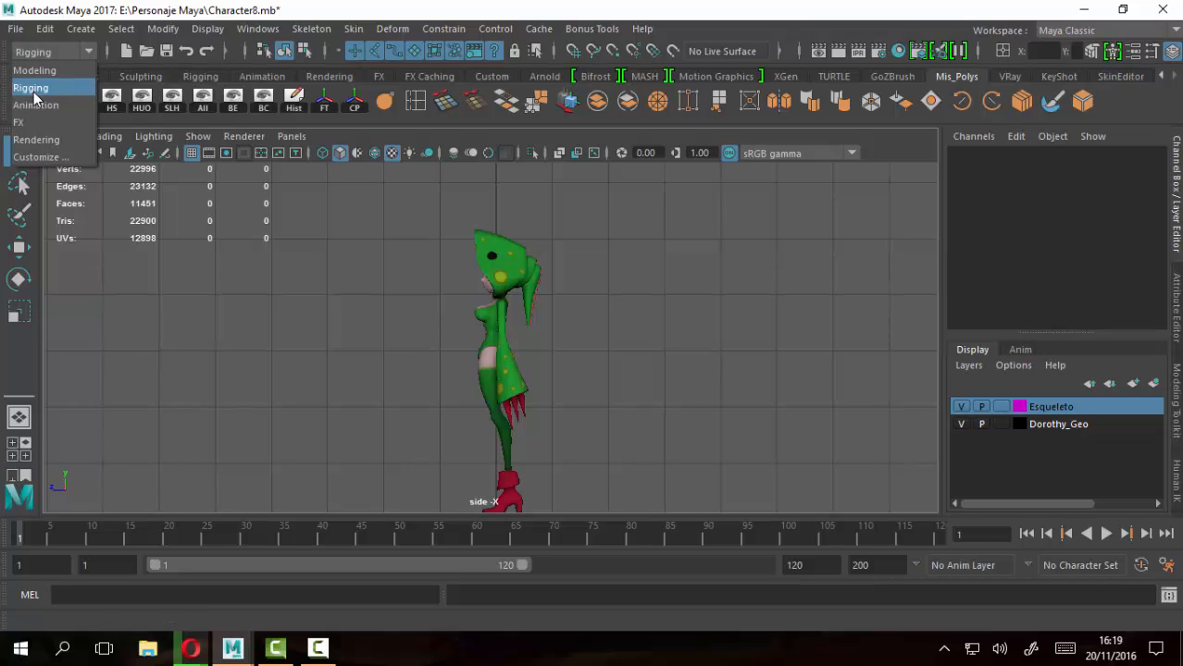
pyautogui.click(30, 87)
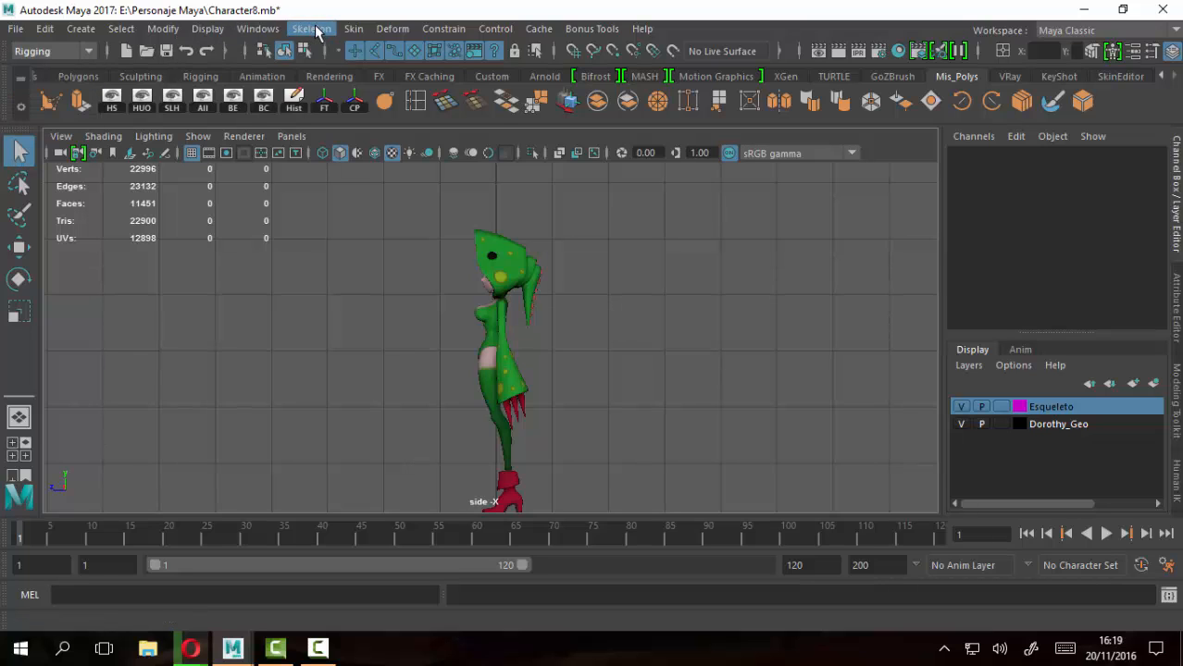
pyautogui.click(312, 28)
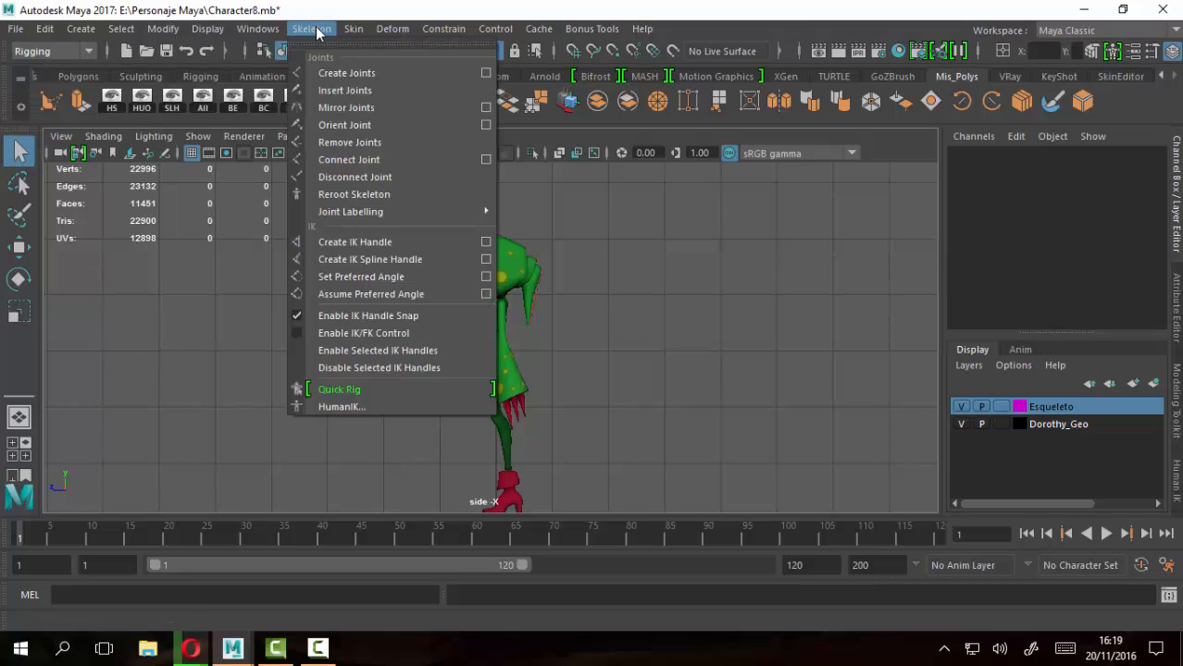
pyautogui.click(346, 73)
pyautogui.scroll(3, 655, 395)
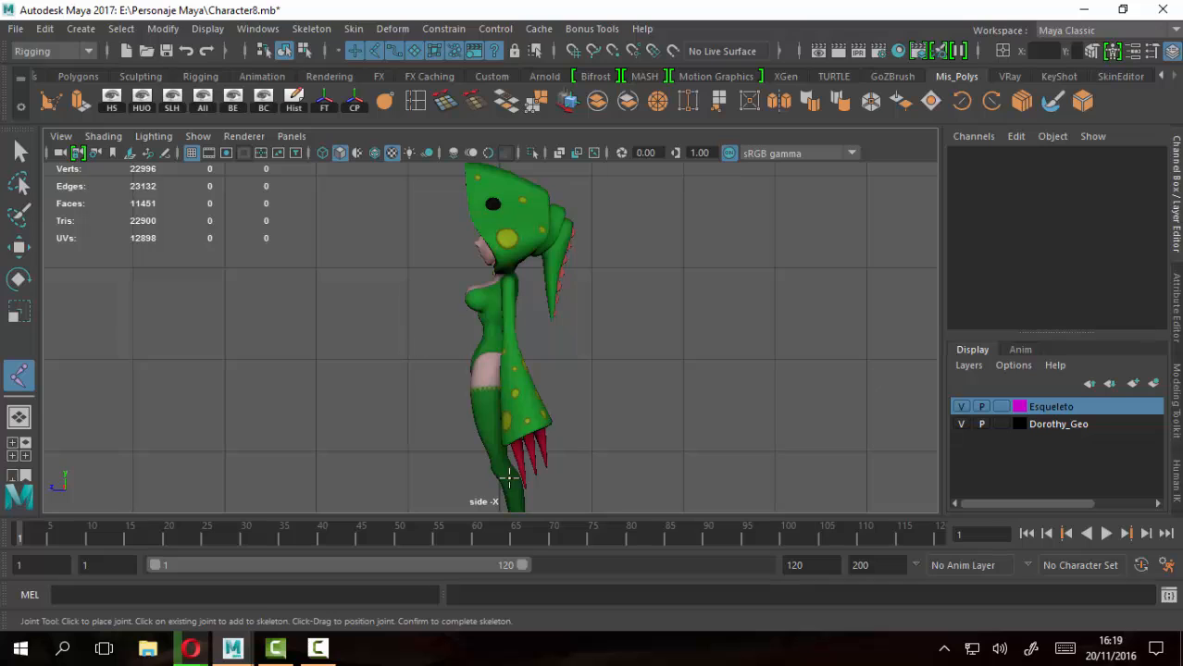
pyautogui.click(1001, 423)
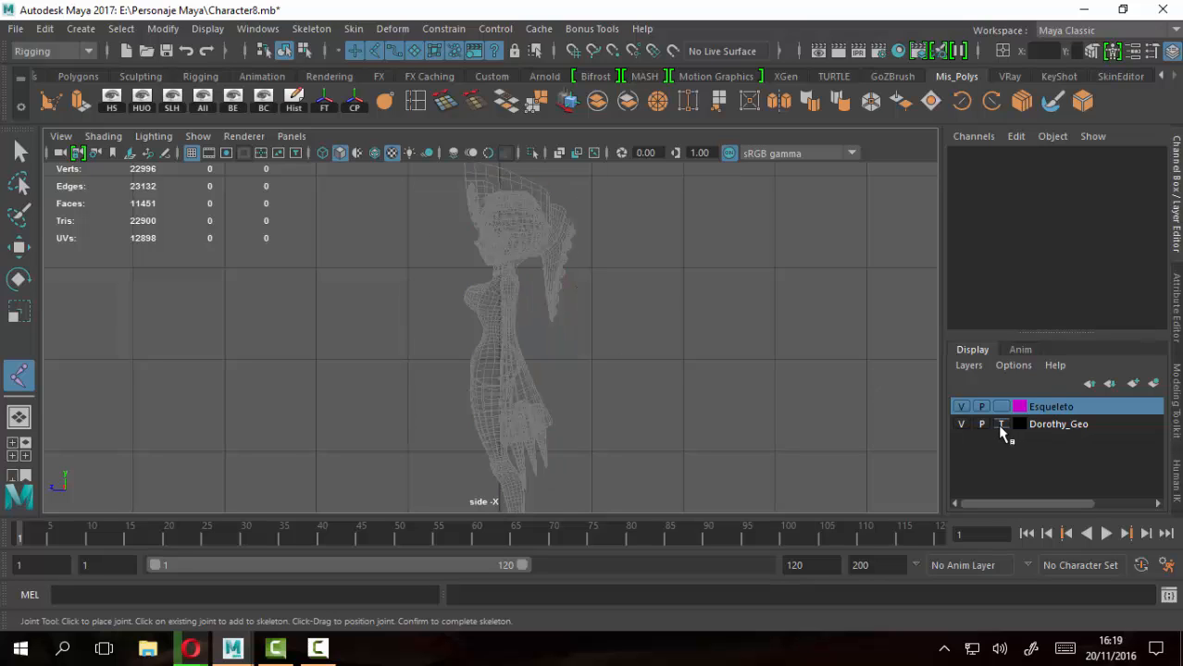
# Place the root joint at the pelvis, about Y 2.88 and Z 0.09, and continue the chain through waist, chest and neck base
pyautogui.scroll(2, 670, 396)
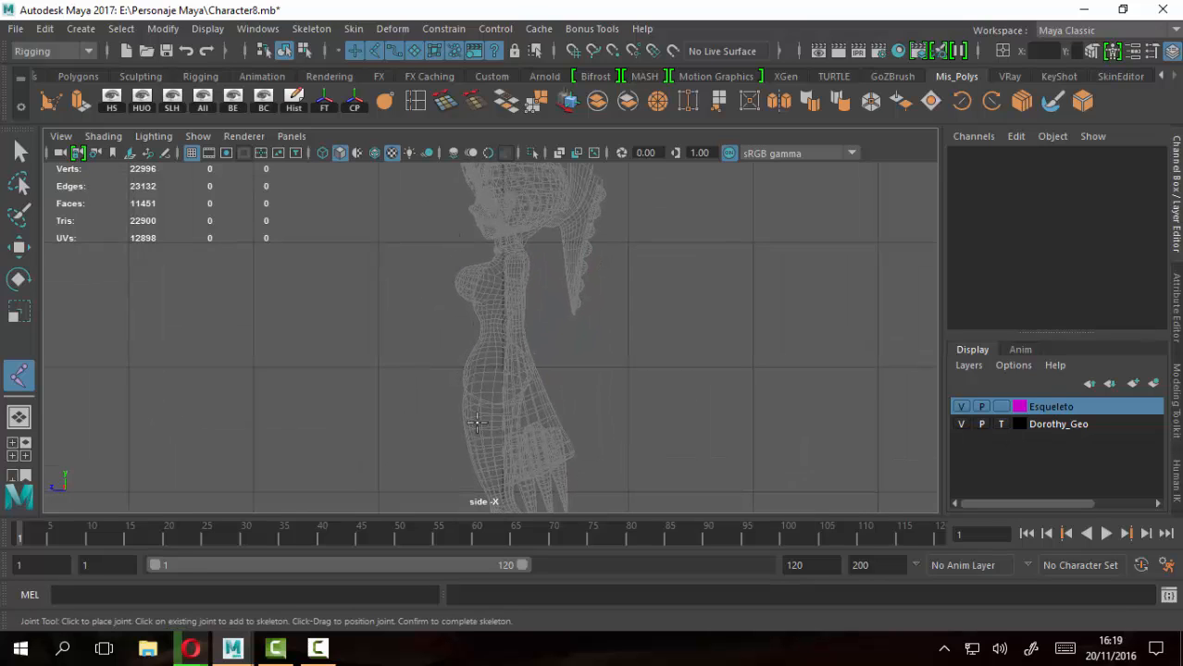
pyautogui.scroll(1, 672, 417)
pyautogui.scroll(1, 597, 407)
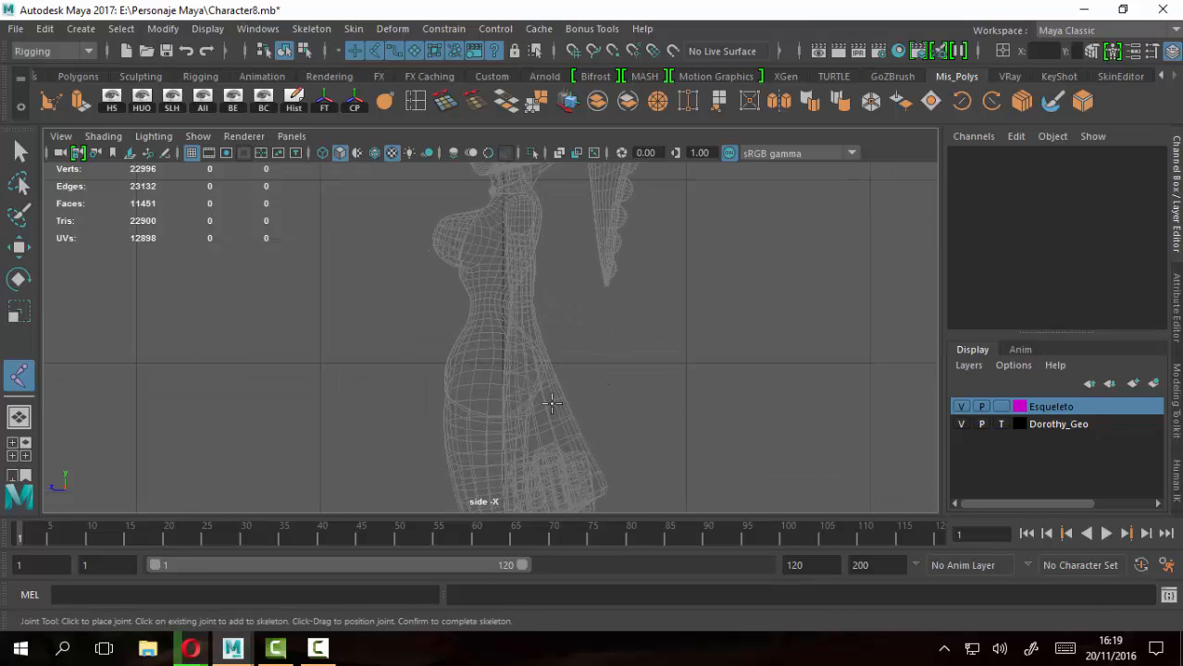
pyautogui.click(485, 387)
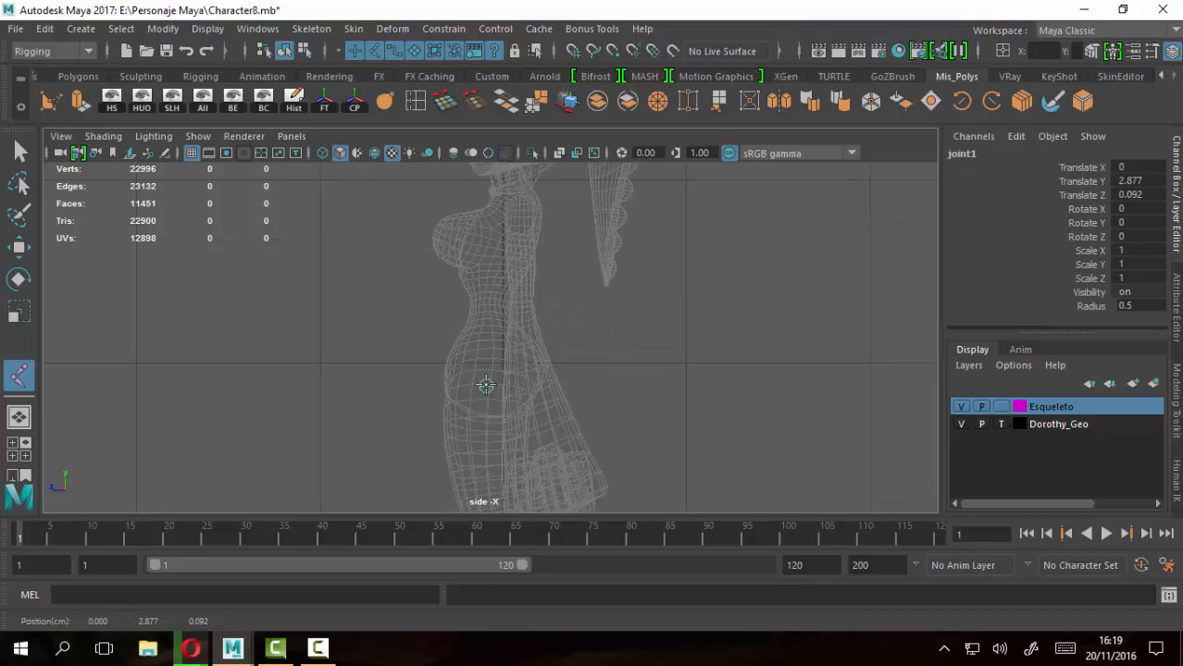
pyautogui.click(486, 320)
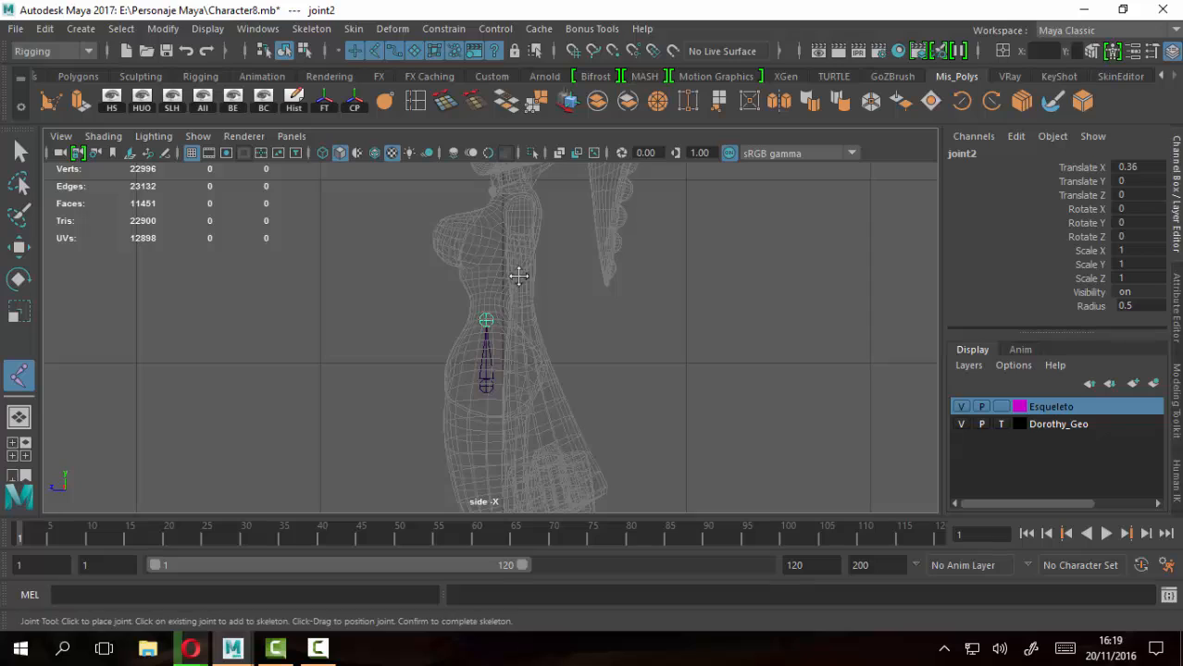
pyautogui.keyDown('alt'); pyautogui.moveTo(517, 275); pyautogui.dragTo(499, 294, button='middle'); pyautogui.keyUp('alt')
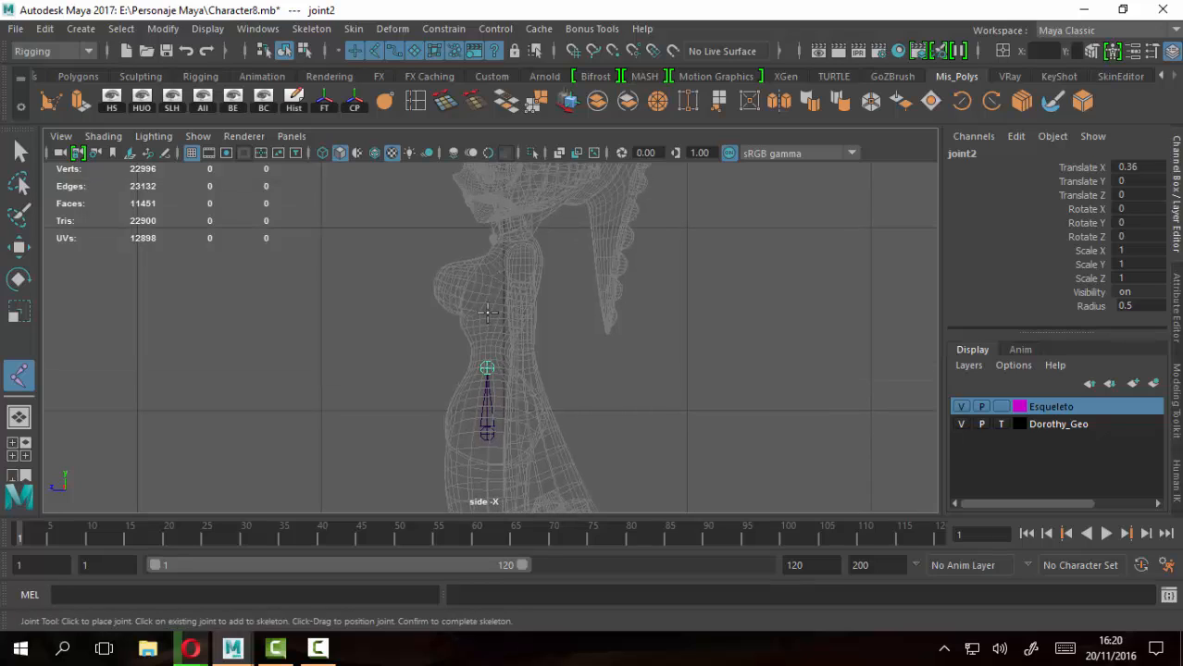
pyautogui.click(487, 314)
pyautogui.click(507, 243)
# Extend the chain with a joint about 0.16 units up at the skull base and one about 0.72 units above it, and finish it
pyautogui.scroll(3, 597, 242)
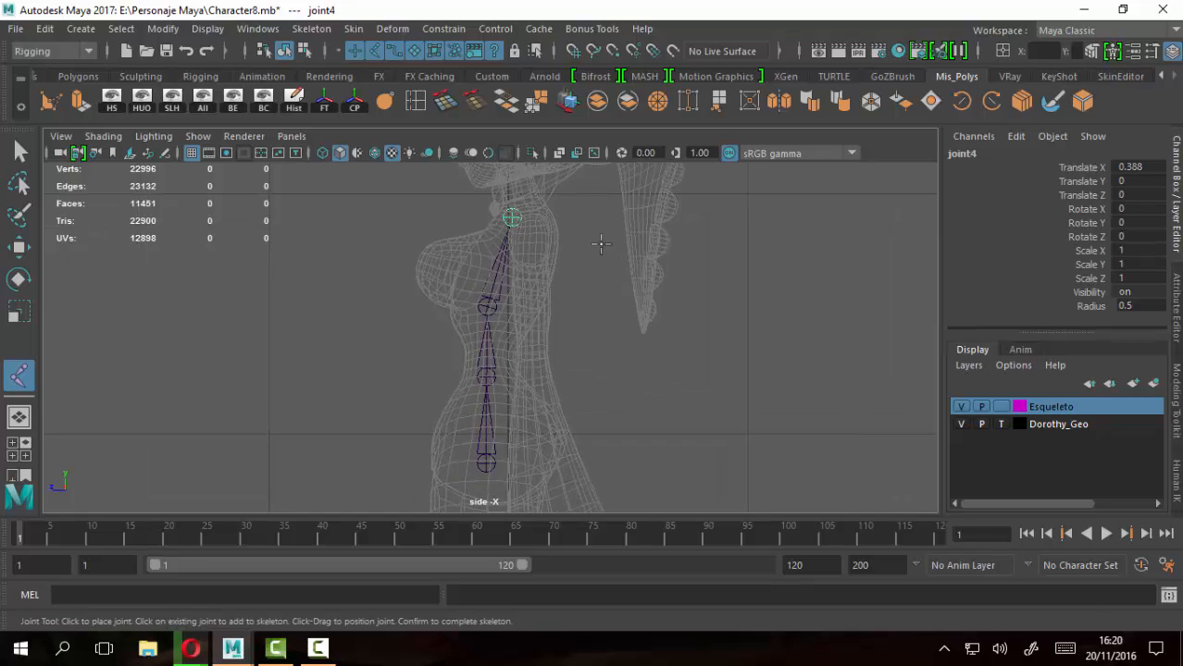
pyautogui.click(500, 314)
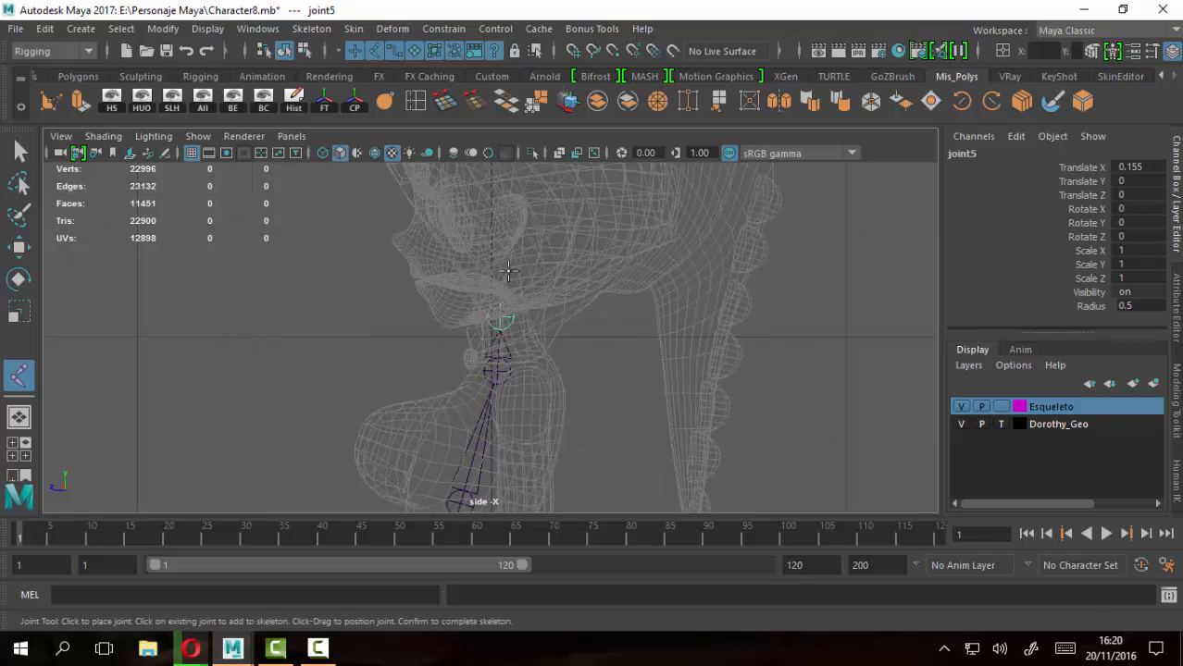
pyautogui.keyDown('alt'); pyautogui.moveTo(500, 315); pyautogui.dragTo(518, 409, button='middle'); pyautogui.keyUp('alt')
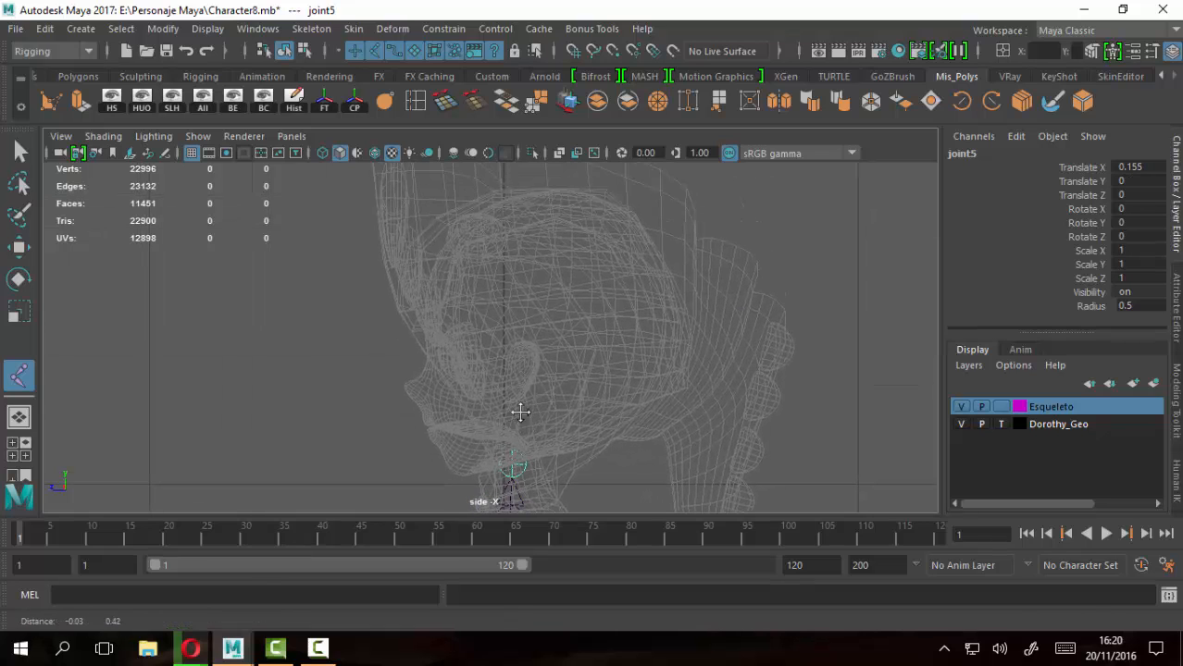
pyautogui.click(512, 204)
pyautogui.scroll(-4, 513, 421)
pyautogui.scroll(2, 514, 422)
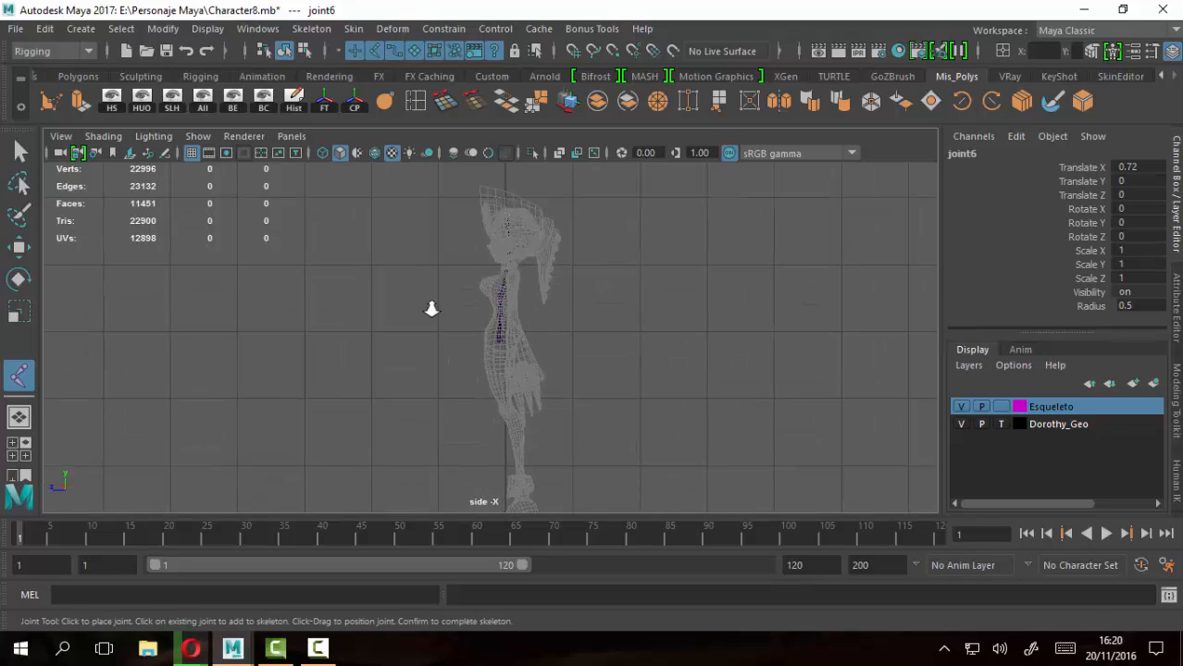
pyautogui.scroll(2, 593, 378)
pyautogui.press('q')
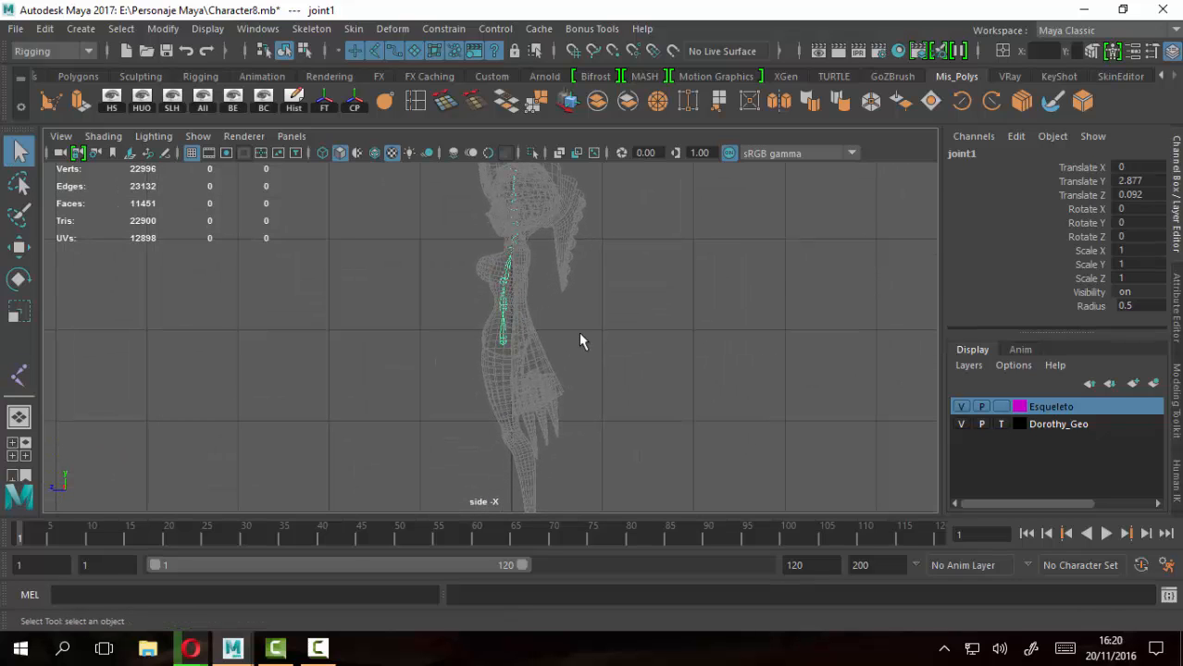
# Maximize the perspective view, return the Dorothy_Geo layer to normal display, and turn on X-ray joints
pyautogui.press('space')
pyautogui.press('space')
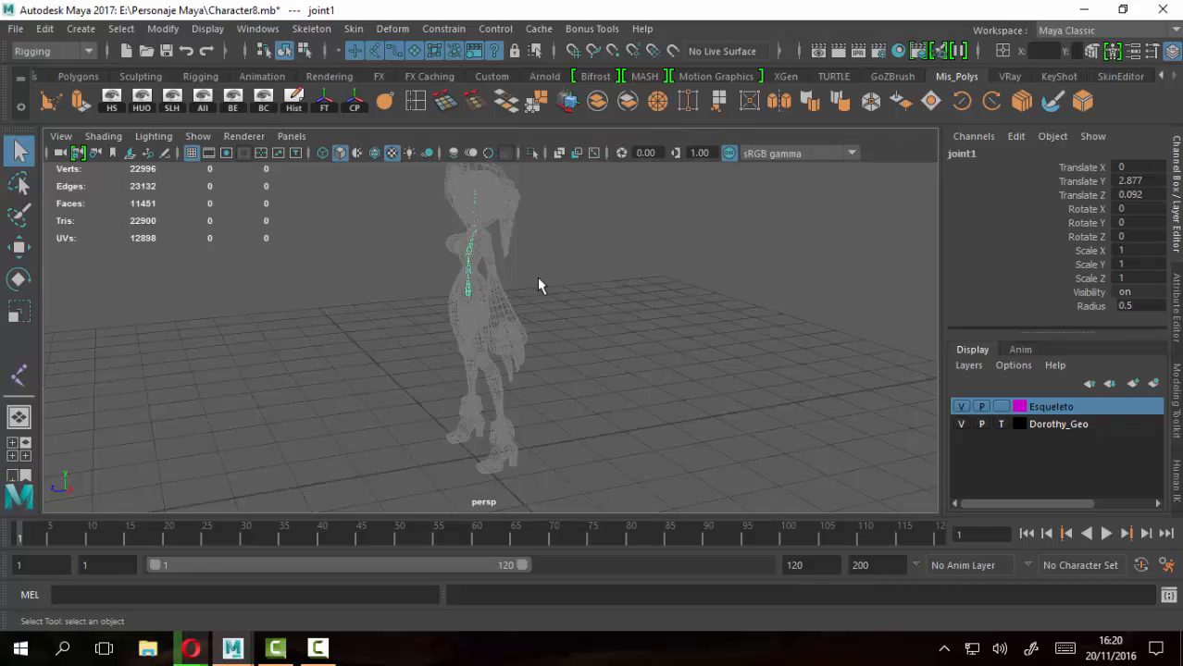
pyautogui.keyDown('alt'); pyautogui.moveTo(472, 280); pyautogui.dragTo(536, 282); pyautogui.keyUp('alt')
pyautogui.scroll(5, 444, 275)
pyautogui.keyDown('alt'); pyautogui.moveTo(443, 275); pyautogui.dragTo(546, 362, button='middle'); pyautogui.keyUp('alt')
pyautogui.keyDown('alt'); pyautogui.moveTo(546, 362); pyautogui.dragTo(731, 366); pyautogui.keyUp('alt')
pyautogui.click(1000, 426)
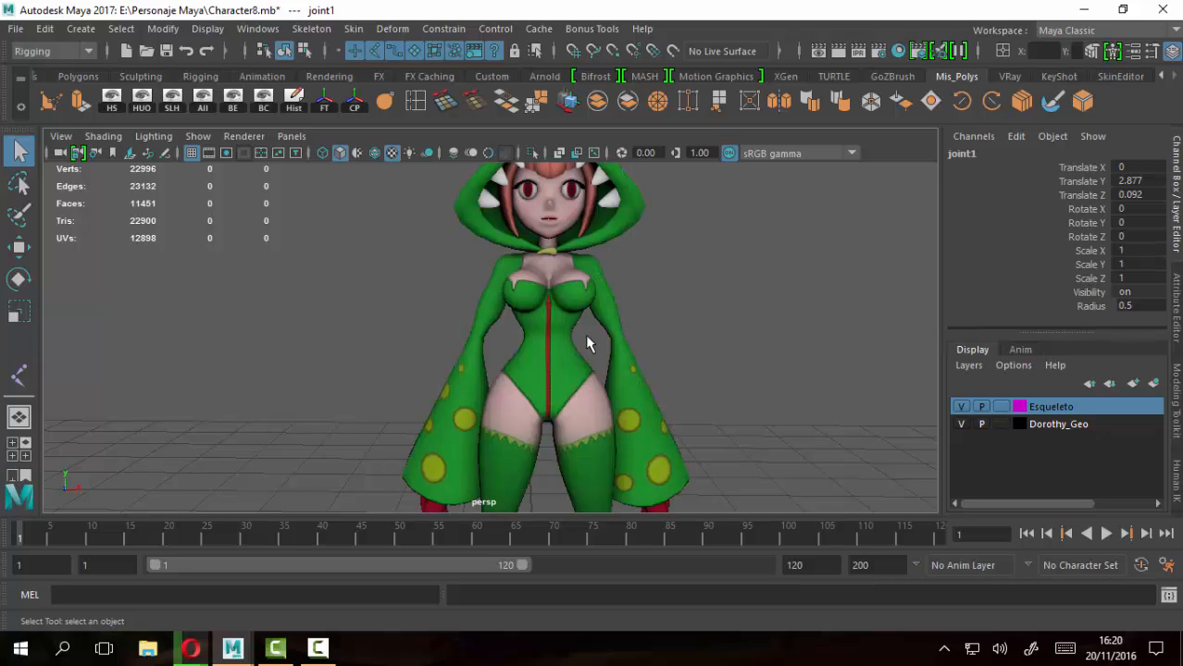
pyautogui.keyDown('alt'); pyautogui.moveTo(587, 343); pyautogui.dragTo(935, 516); pyautogui.keyUp('alt')
pyautogui.keyDown('alt'); pyautogui.moveTo(925, 428); pyautogui.dragTo(555, 422); pyautogui.keyUp('alt')
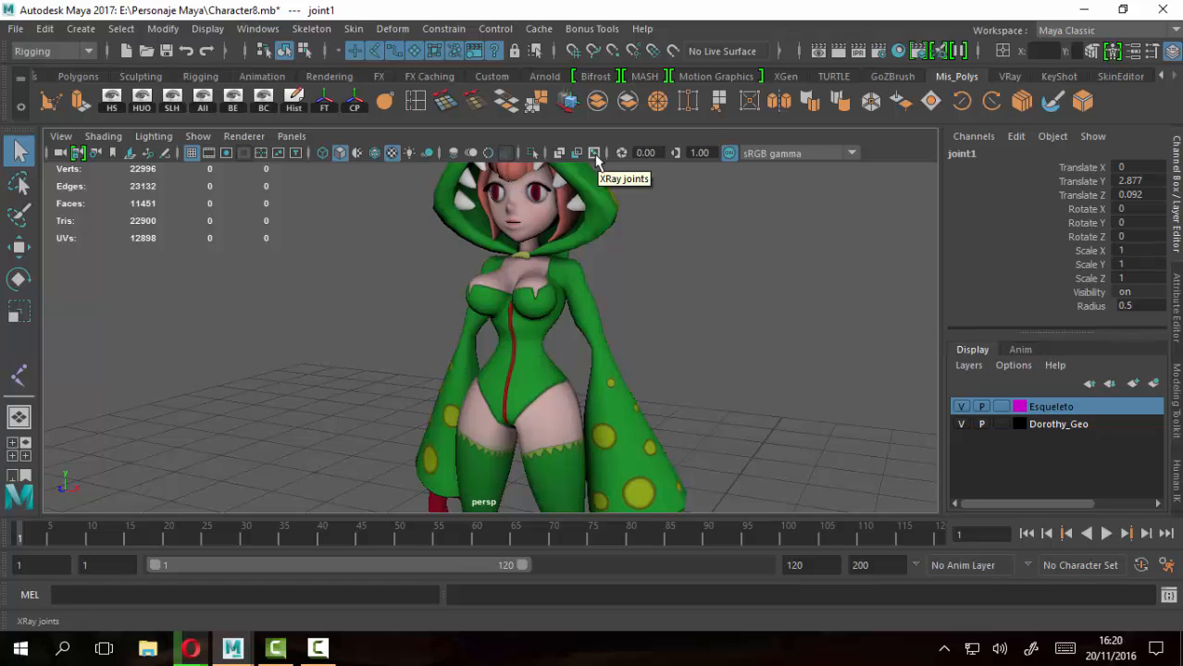
pyautogui.click(595, 154)
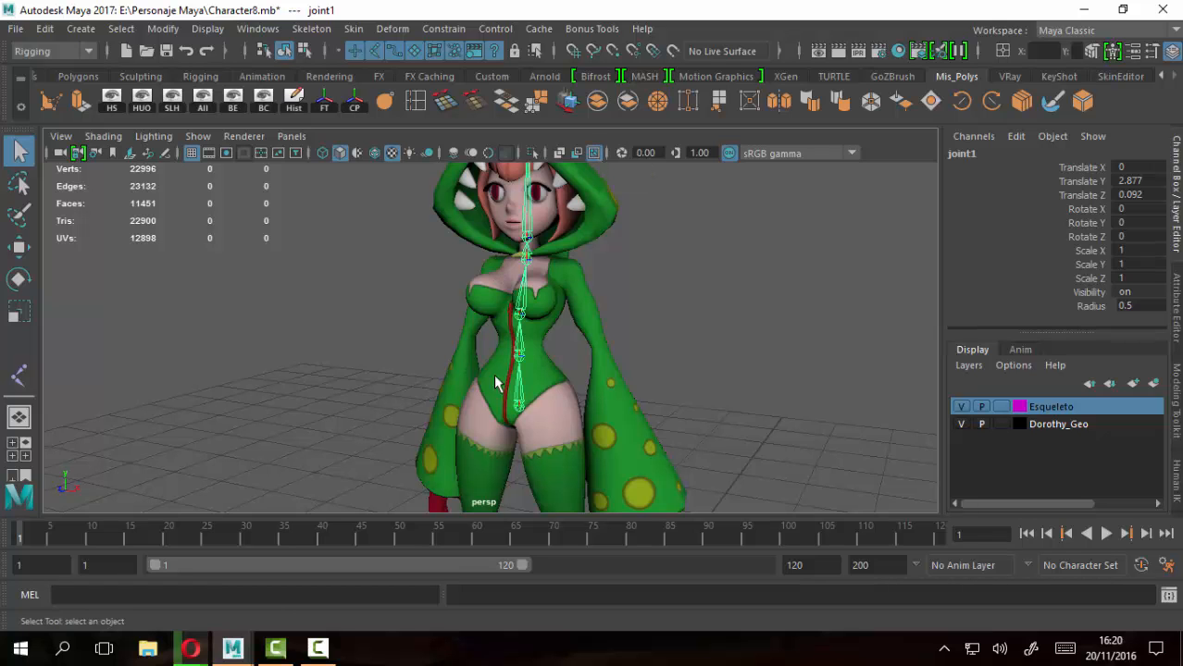
# Examine the spine, neck and head joint chain inside the character's body in the perspective view
pyautogui.keyDown('alt'); pyautogui.moveTo(498, 381); pyautogui.dragTo(532, 361); pyautogui.keyUp('alt')
pyautogui.scroll(2, 645, 373)
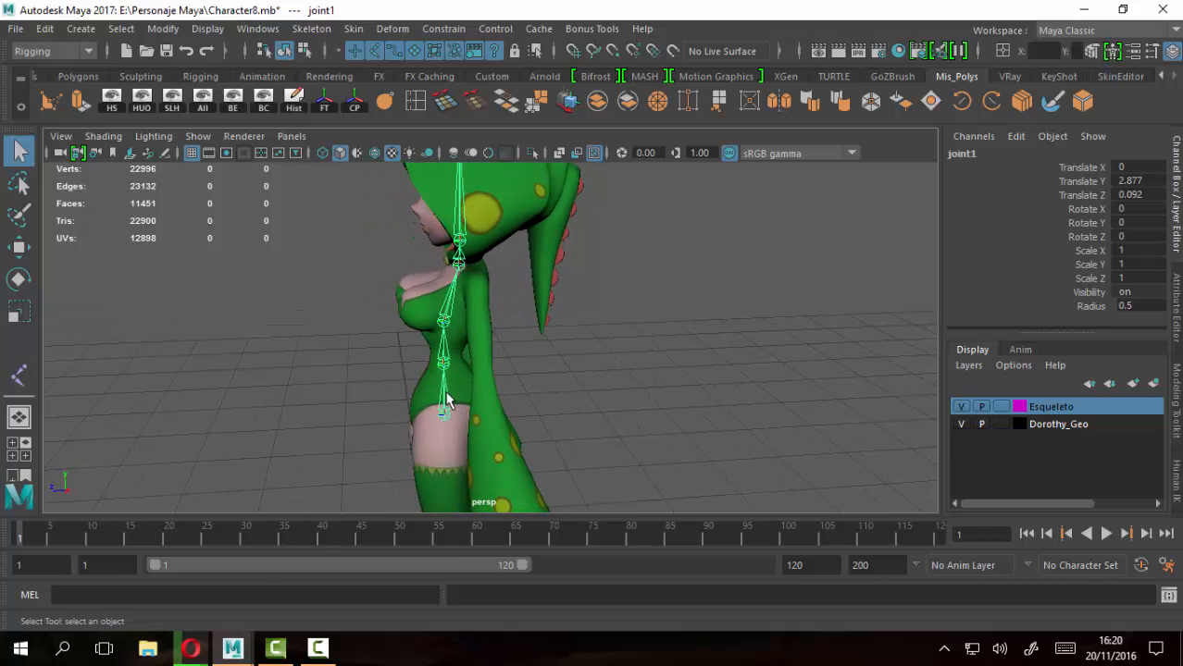
pyautogui.keyDown('alt'); pyautogui.moveTo(446, 400); pyautogui.dragTo(472, 342); pyautogui.keyUp('alt')
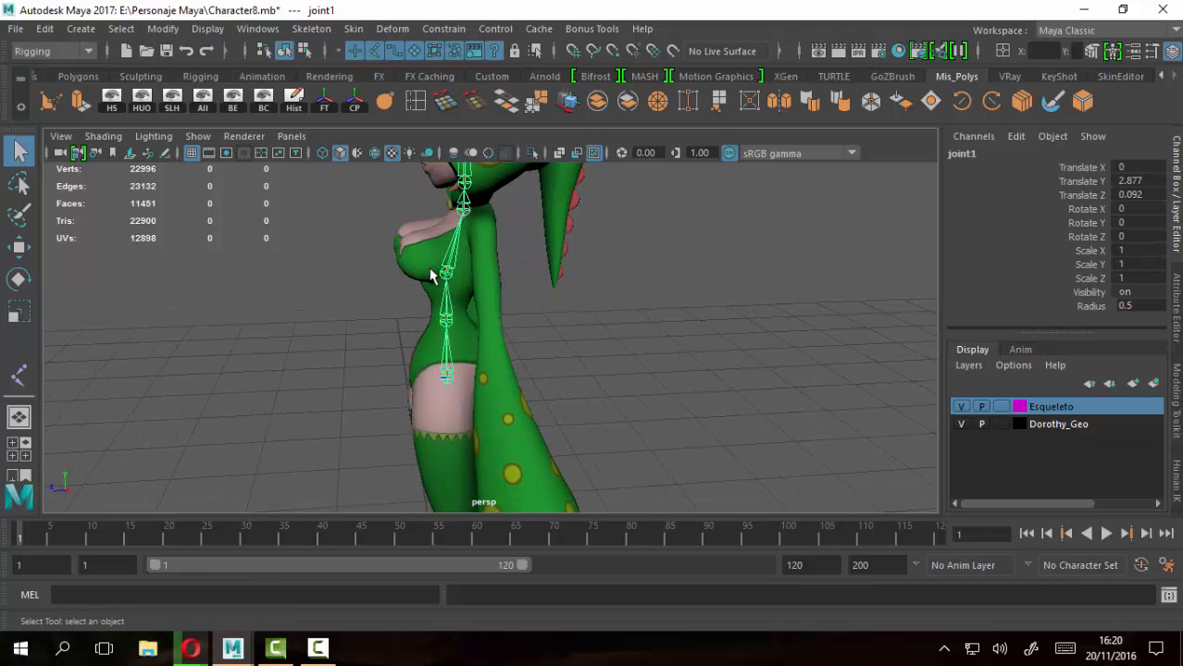
pyautogui.keyDown('alt'); pyautogui.moveTo(662, 361); pyautogui.dragTo(500, 225); pyautogui.keyUp('alt')
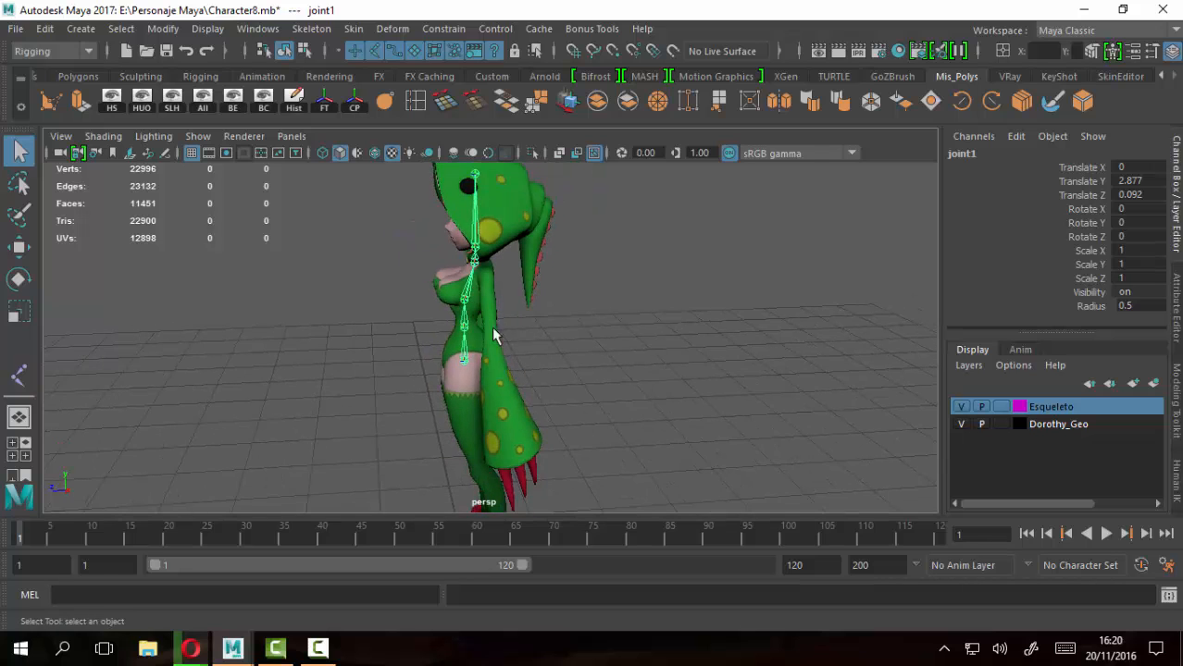
pyautogui.keyDown('alt'); pyautogui.moveTo(693, 419); pyautogui.dragTo(497, 272); pyautogui.keyUp('alt')
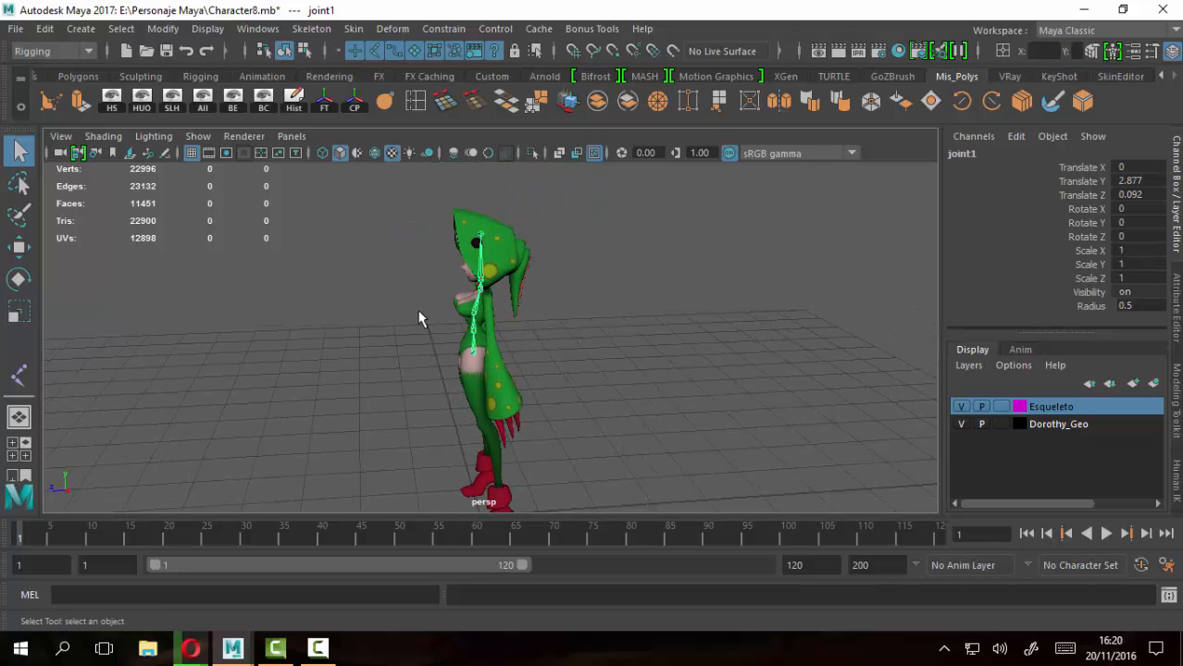
pyautogui.keyDown('alt'); pyautogui.moveTo(418, 311); pyautogui.dragTo(565, 369, button='right'); pyautogui.keyUp('alt')
pyautogui.keyDown('alt'); pyautogui.moveTo(564, 370); pyautogui.dragTo(553, 349); pyautogui.keyUp('alt')
pyautogui.keyDown('alt'); pyautogui.moveTo(518, 281); pyautogui.dragTo(525, 327, button='middle'); pyautogui.keyUp('alt')
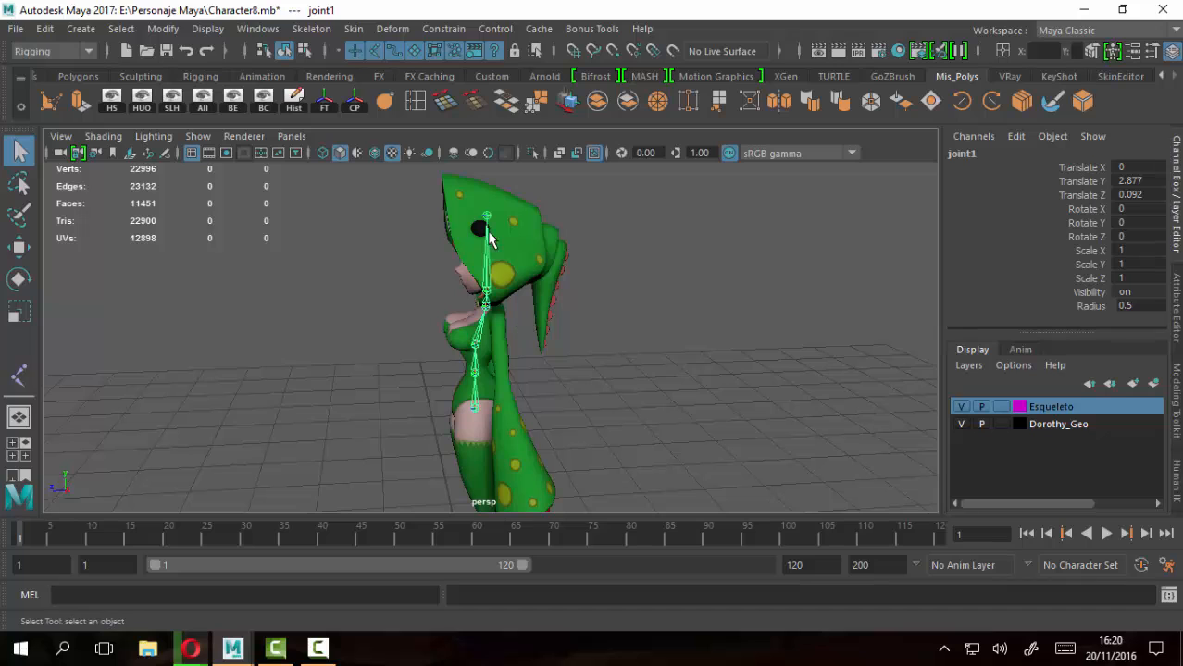
pyautogui.keyDown('alt'); pyautogui.moveTo(562, 365); pyautogui.dragTo(554, 355); pyautogui.keyUp('alt')
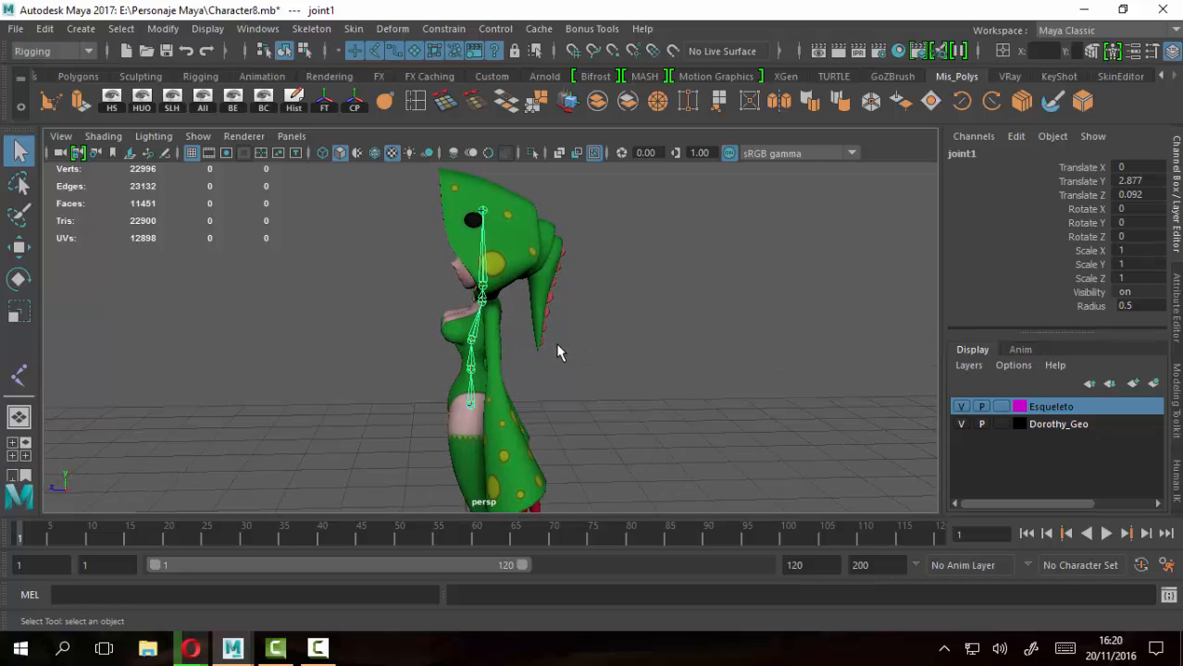
# Show the SkinEditor shelf, check the joint display scale through its JS shortcut, and close the settings
pyautogui.click(1119, 78)
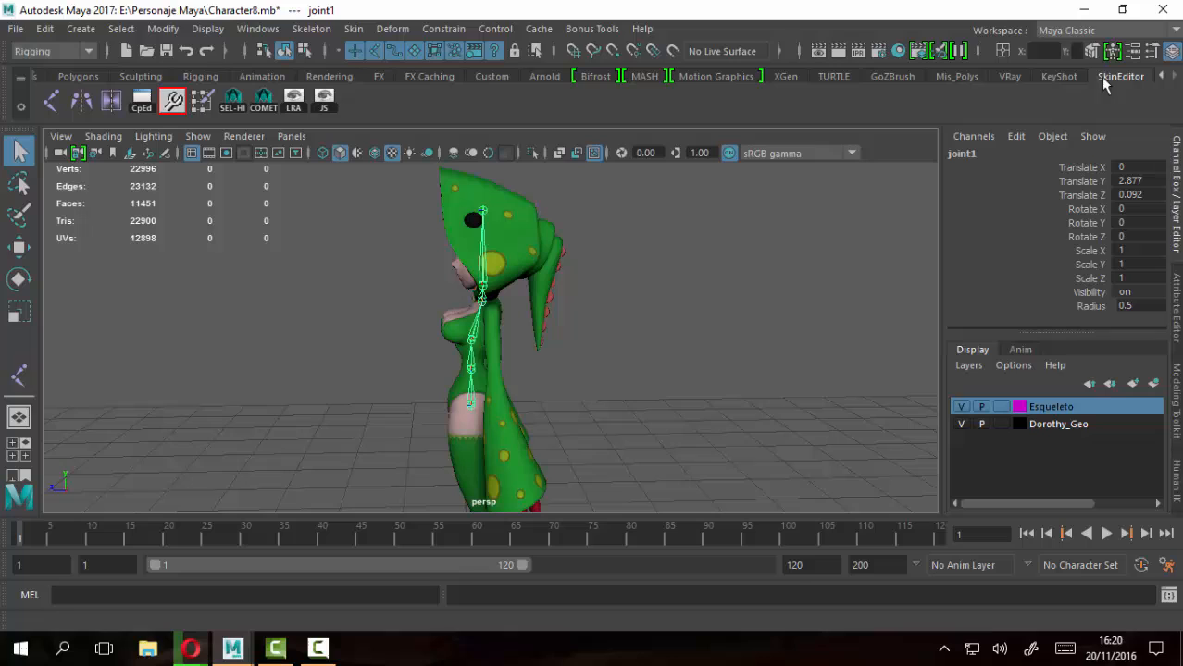
pyautogui.click(324, 101)
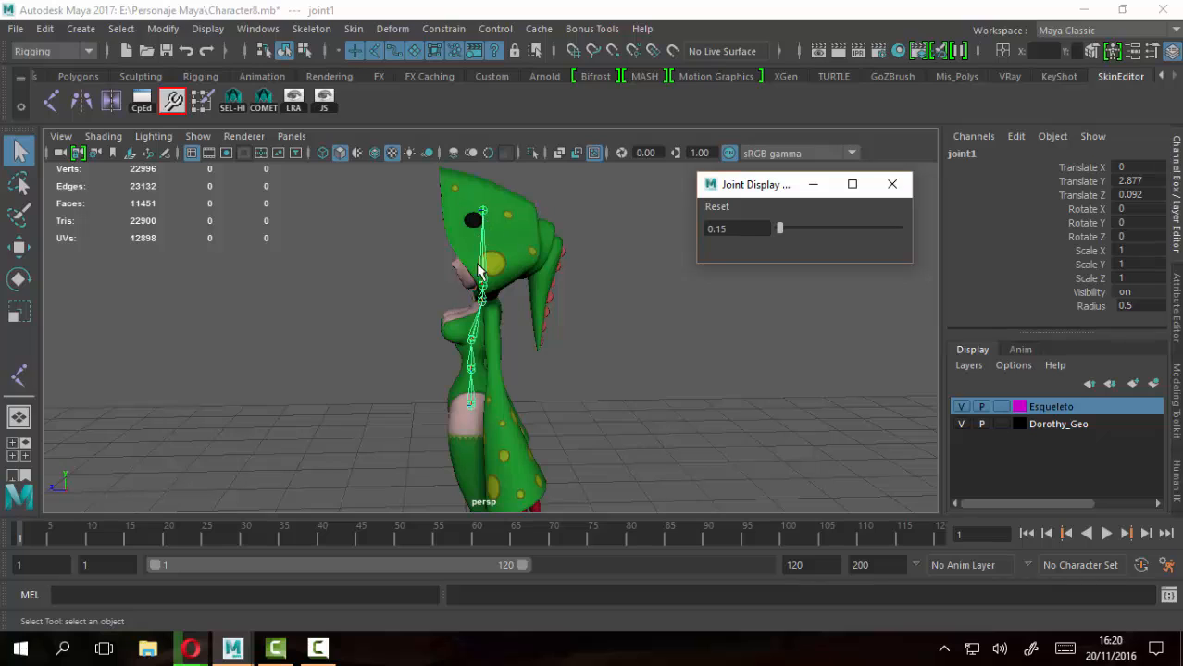
pyautogui.click(892, 185)
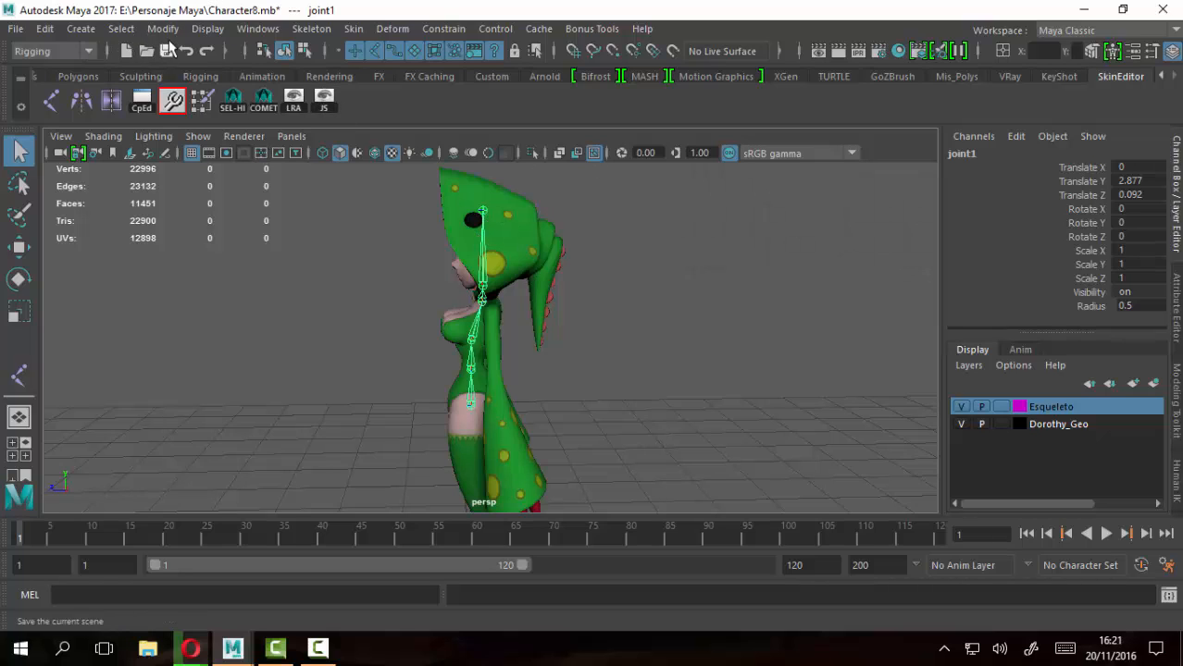
# Add a Joint Size shortcut to the SkinEditor shelf and delete that duplicate JS shortcut from the shelf
pyautogui.click(213, 31)
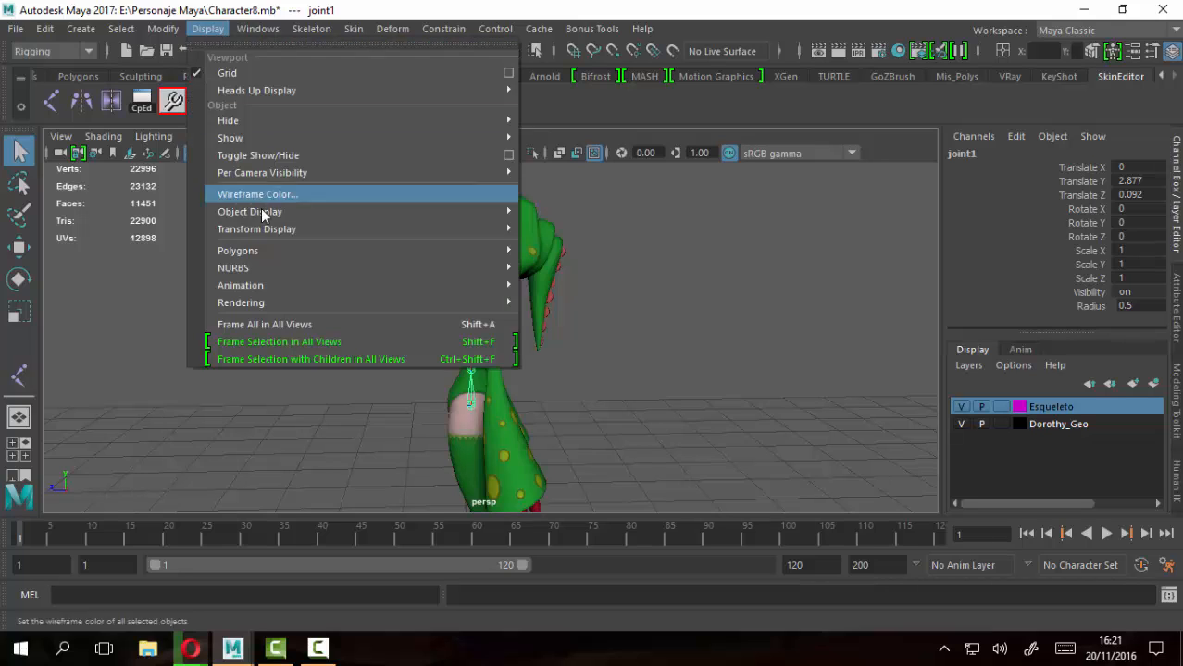
pyautogui.moveTo(298, 289)
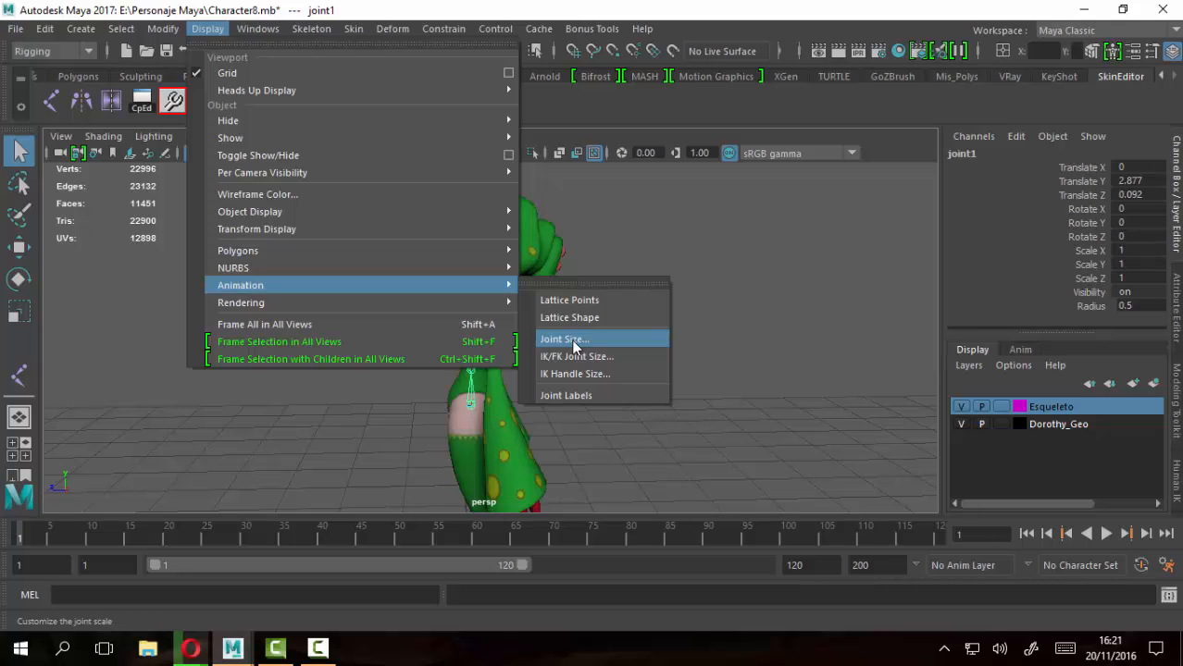
pyautogui.click(565, 3)
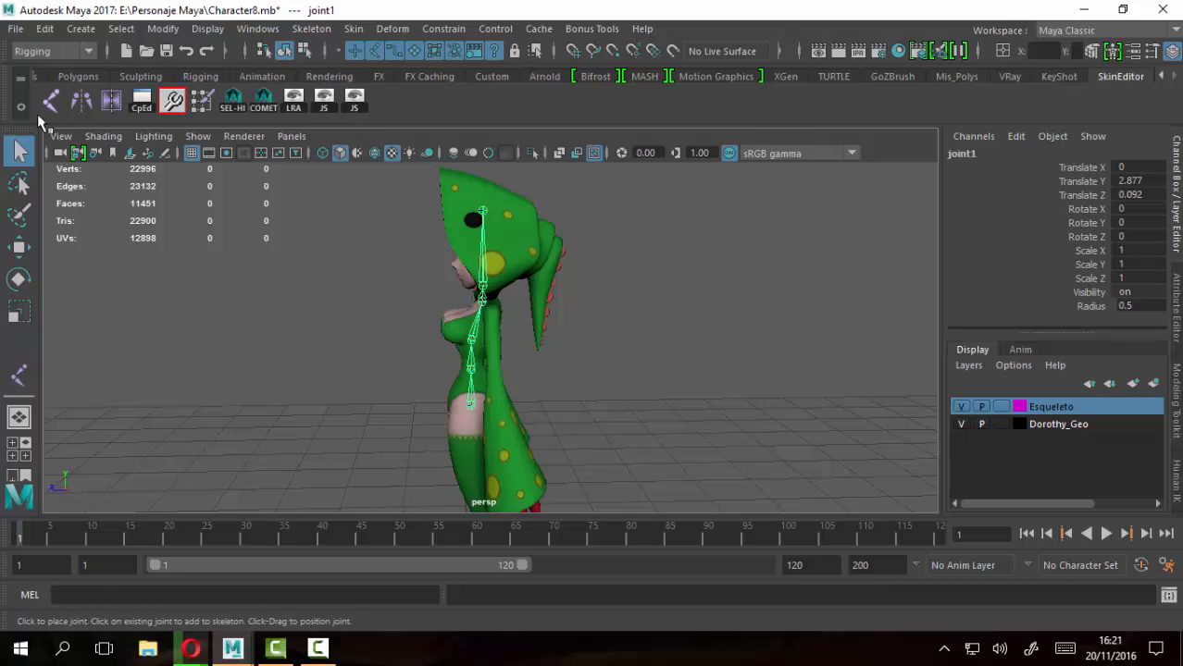
pyautogui.rightClick(358, 105)
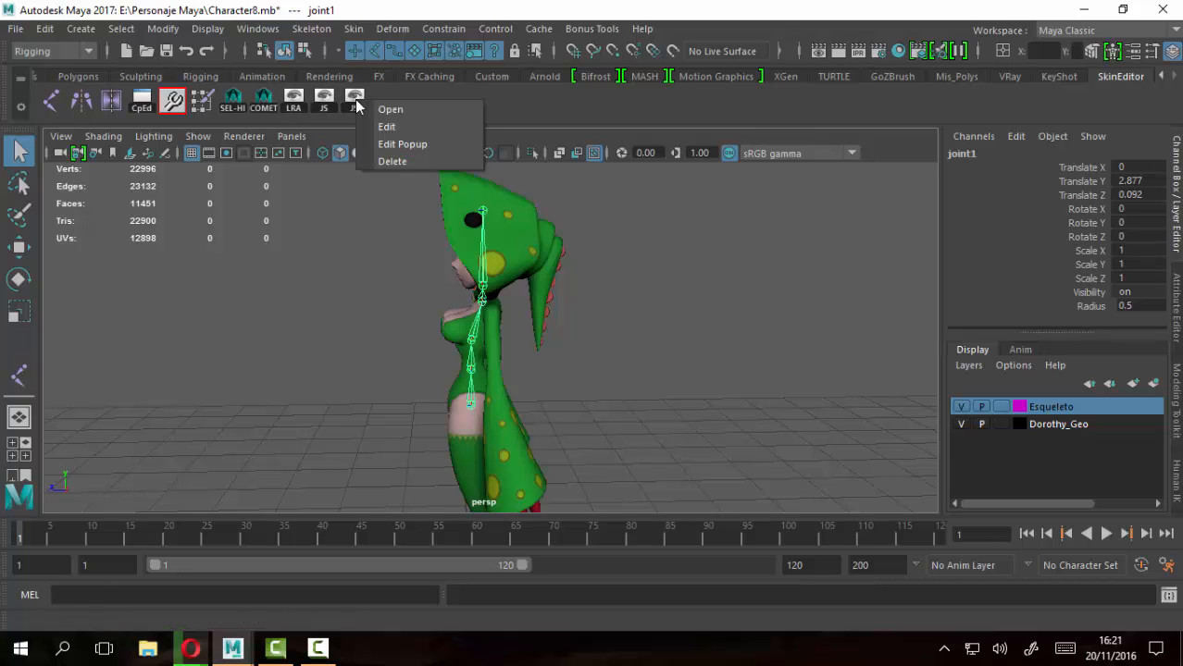
pyautogui.click(399, 163)
# Set the joint display scale to 0.15 through the JS shelf shortcut and close its settings
pyautogui.click(324, 100)
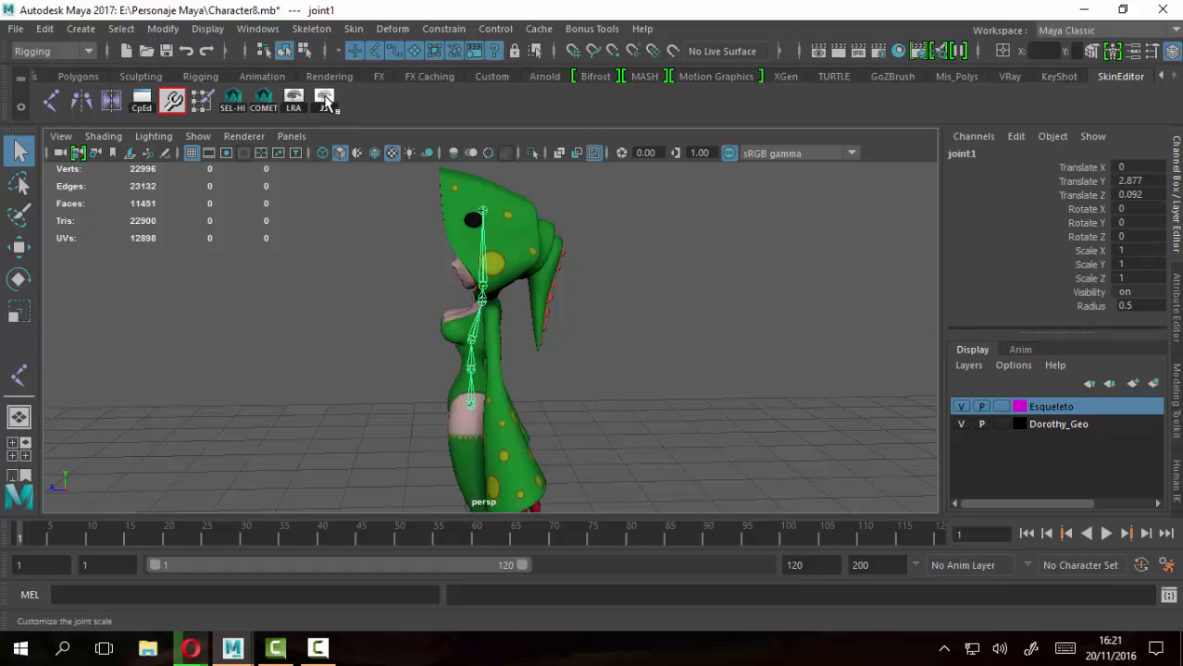
pyautogui.moveTo(779, 233); pyautogui.dragTo(780, 232)
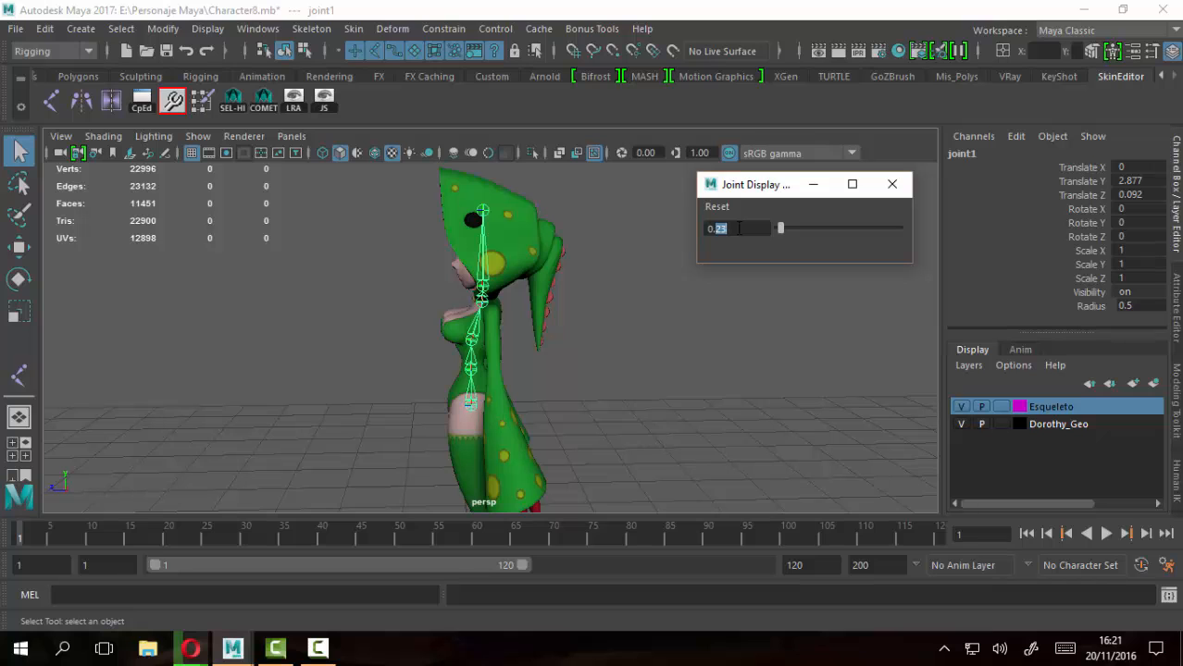
pyautogui.press('Return')
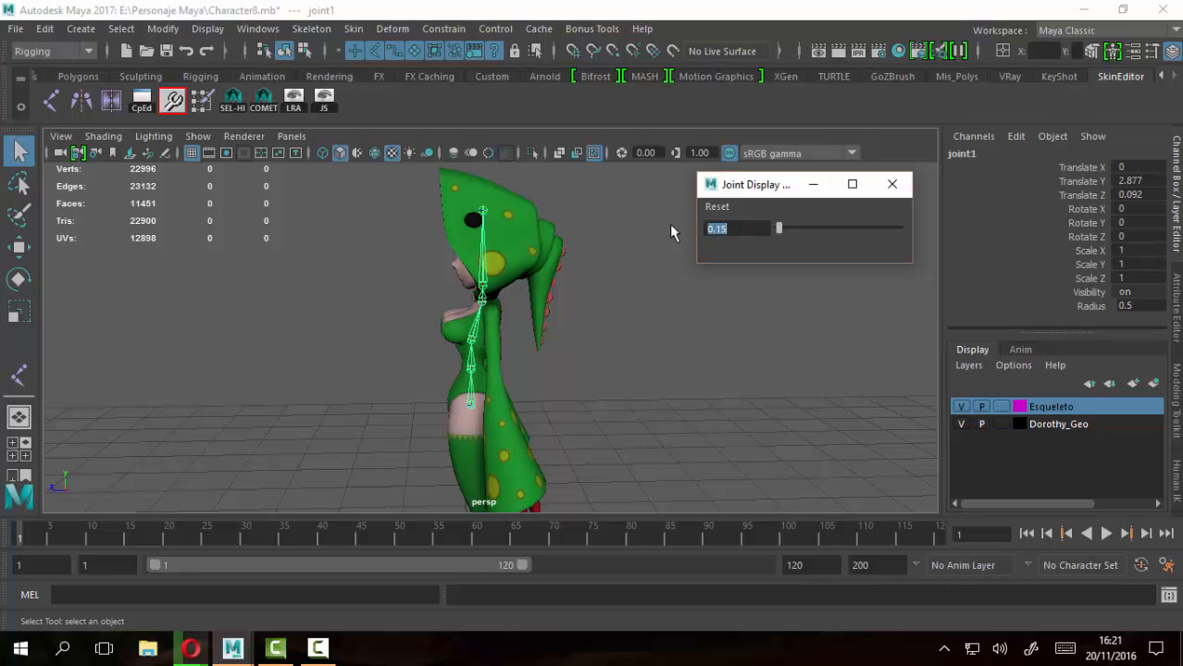
pyautogui.click(891, 184)
# Hide the Dorothy_Geo layer and compare the neck joints' local rotation axes with the world axis up close
pyautogui.keyDown('alt'); pyautogui.moveTo(574, 340); pyautogui.dragTo(486, 373); pyautogui.keyUp('alt')
pyautogui.click(960, 424)
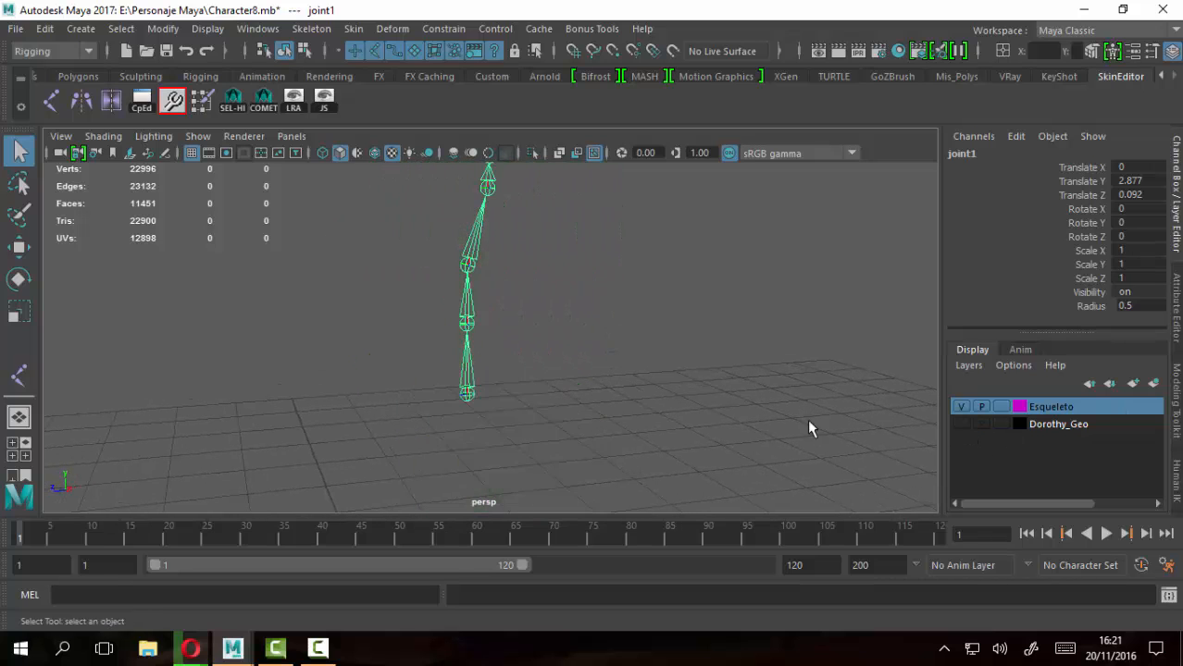
pyautogui.keyDown('alt'); pyautogui.moveTo(807, 420); pyautogui.dragTo(482, 303); pyautogui.keyUp('alt')
pyautogui.keyDown('alt'); pyautogui.moveTo(482, 303); pyautogui.dragTo(661, 297, button='right'); pyautogui.keyUp('alt')
pyautogui.keyDown('alt'); pyautogui.moveTo(522, 272); pyautogui.dragTo(563, 372, button='middle'); pyautogui.keyUp('alt')
pyautogui.keyDown('alt'); pyautogui.moveTo(563, 372); pyautogui.dragTo(721, 436, button='right'); pyautogui.keyUp('alt')
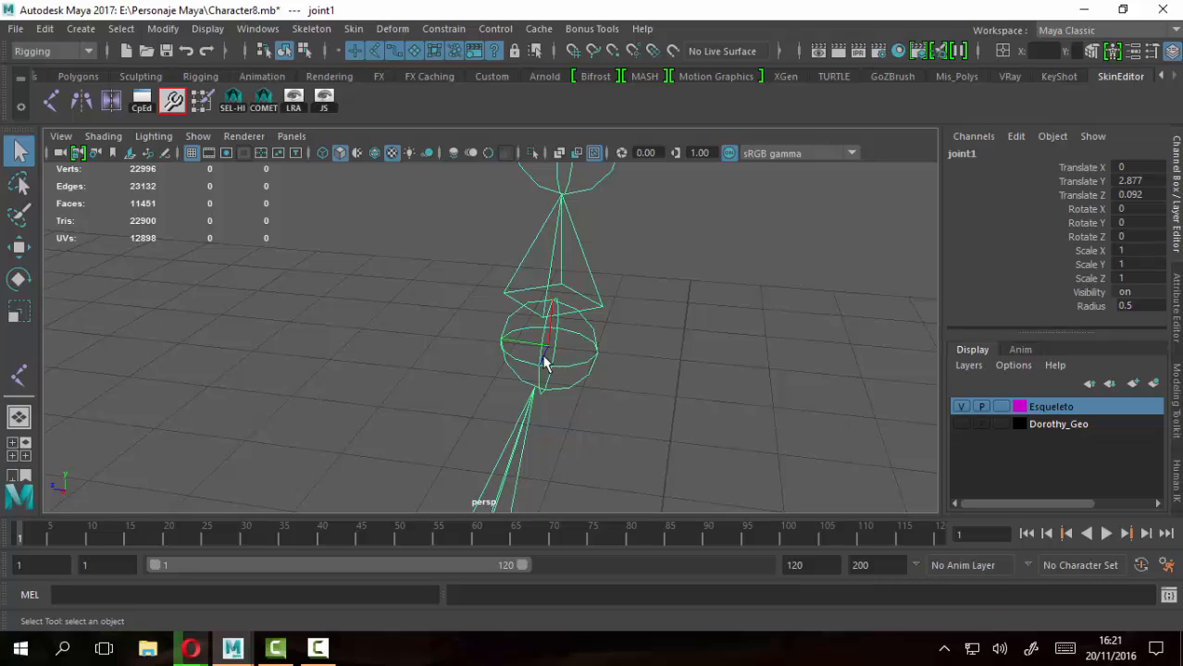
pyautogui.scroll(-3, 647, 378)
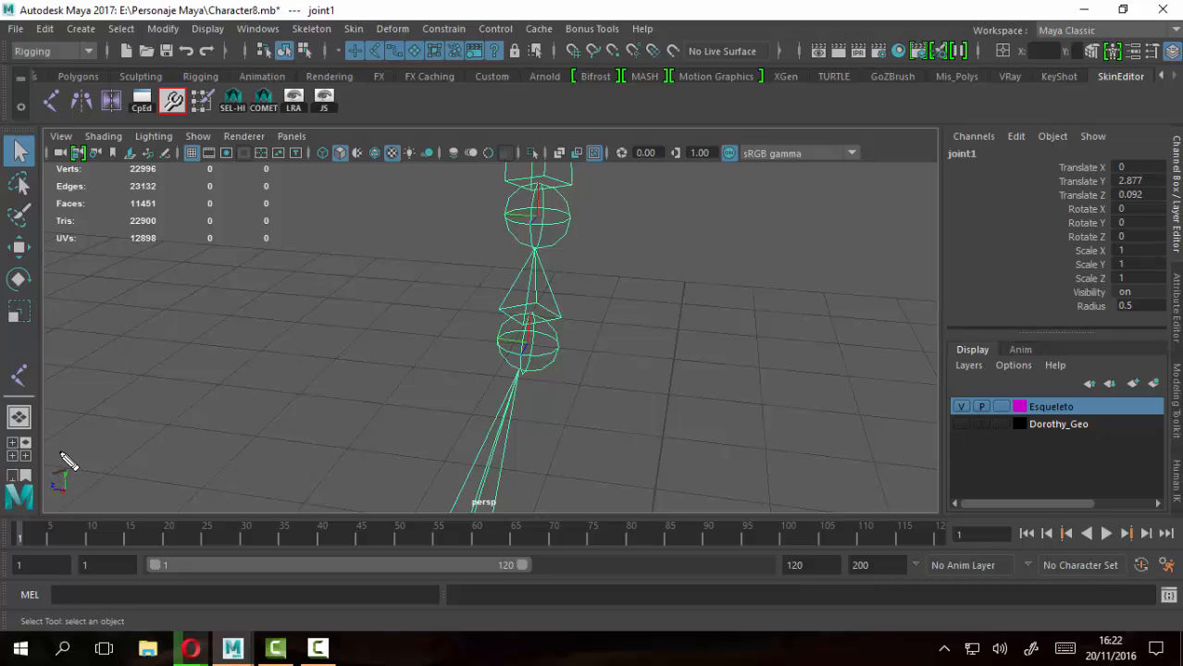
pyautogui.moveTo(62, 454)
pyautogui.mouseDown()
pyautogui.moveTo(45, 500)
pyautogui.moveTo(88, 504)
pyautogui.moveTo(79, 460)
pyautogui.moveTo(79, 471)
pyautogui.mouseUp()
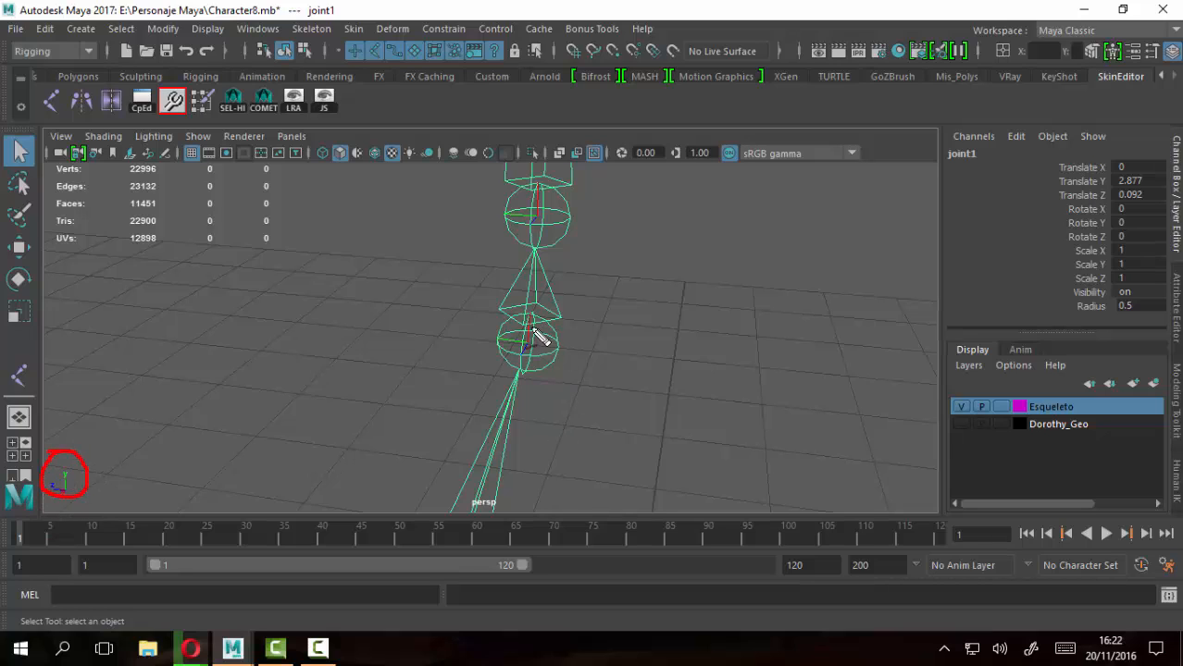
pyautogui.moveTo(501, 339)
pyautogui.mouseDown()
pyautogui.moveTo(534, 365)
pyautogui.moveTo(542, 329)
pyautogui.moveTo(501, 321)
pyautogui.mouseUp()
pyautogui.moveTo(538, 188)
pyautogui.mouseDown()
pyautogui.moveTo(510, 223)
pyautogui.moveTo(535, 240)
pyautogui.moveTo(554, 199)
pyautogui.moveTo(498, 185)
pyautogui.mouseUp()
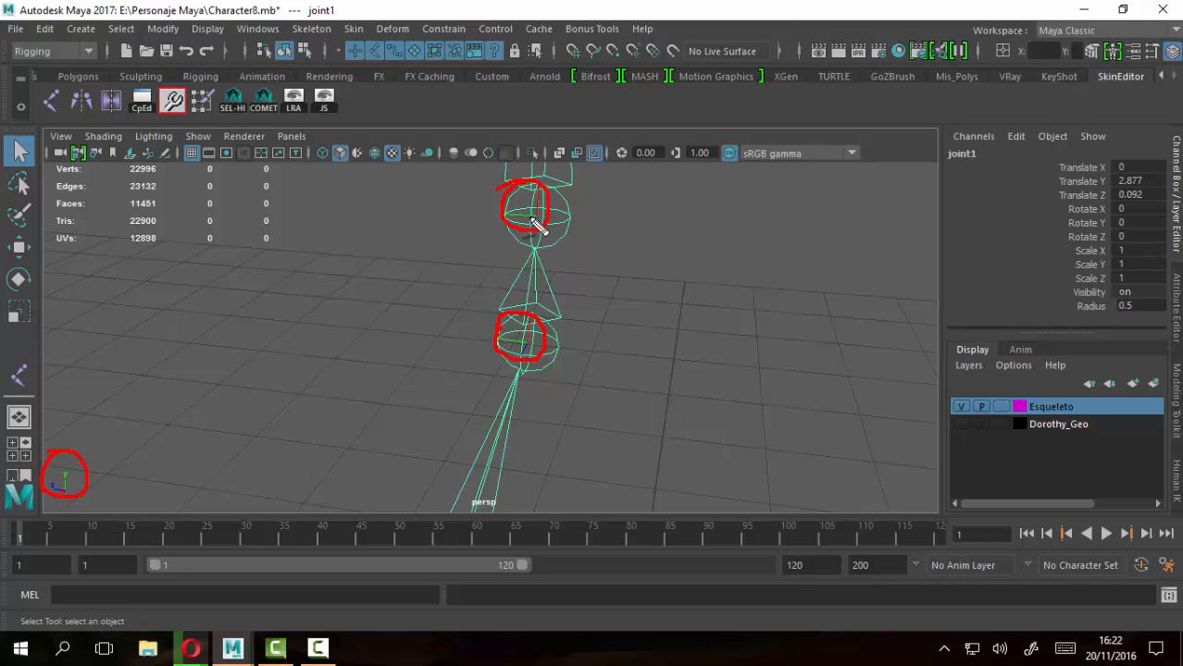
pyautogui.press('Escape')
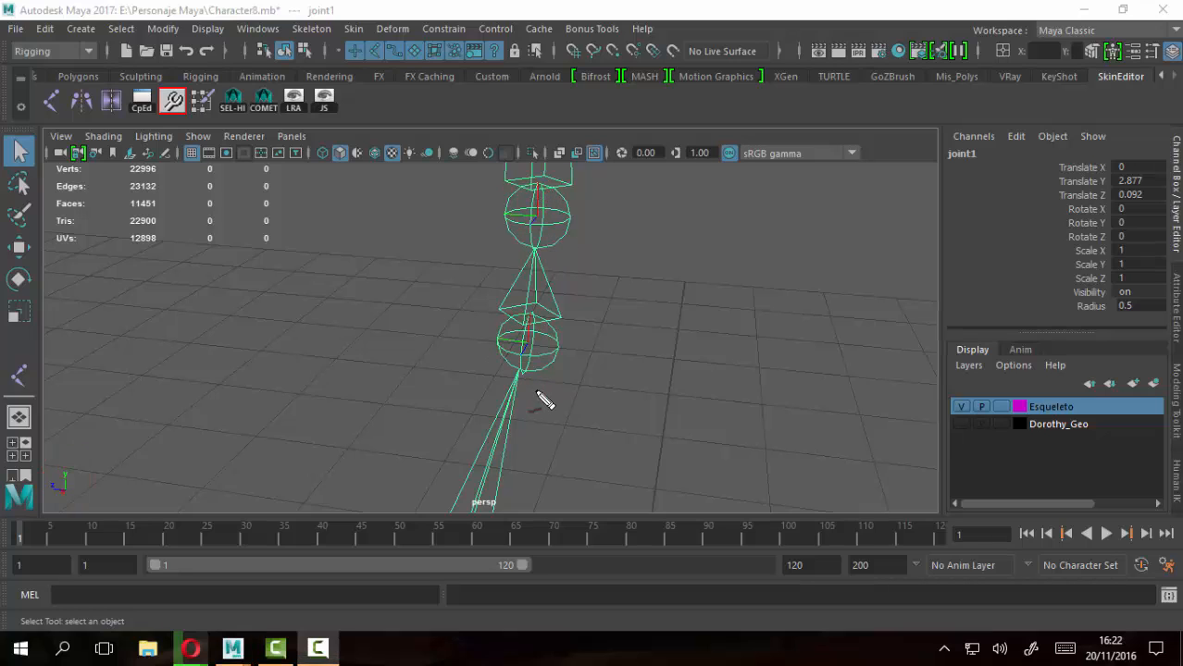
pyautogui.keyDown('alt'); pyautogui.moveTo(667, 367); pyautogui.dragTo(464, 334); pyautogui.keyUp('alt')
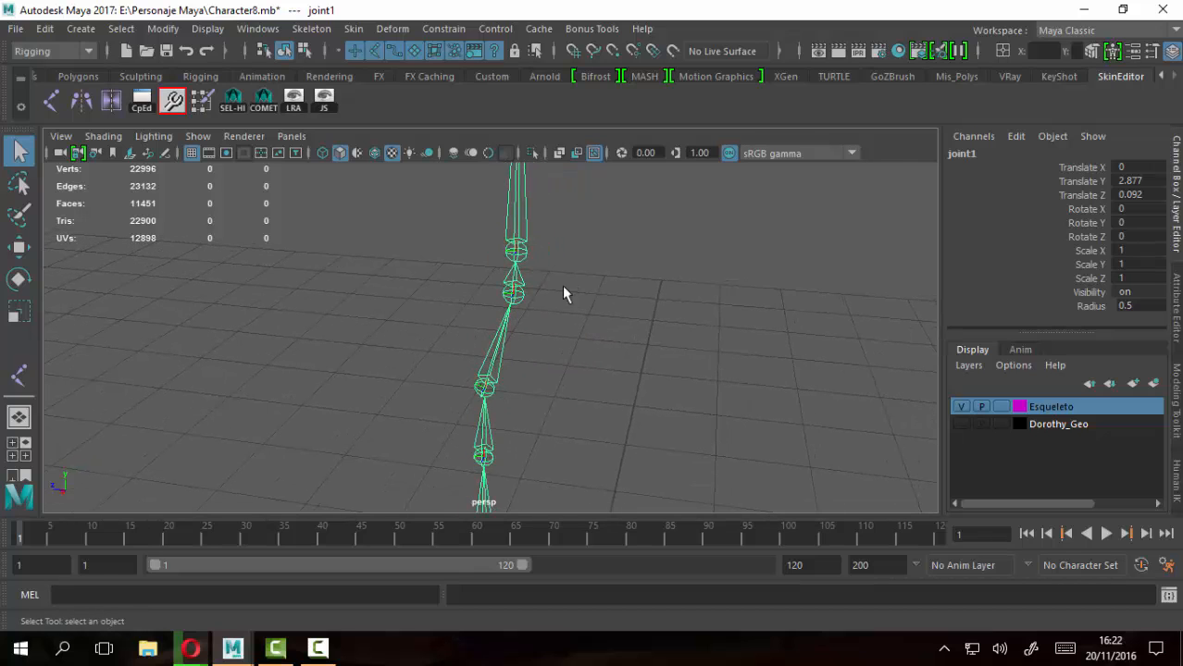
# Show the Dorothy_Geo layer as a template and maximize the side view around the hips and lower spine
pyautogui.press('space')
pyautogui.press('space')
pyautogui.press('space')
pyautogui.click(961, 424)
pyautogui.keyDown('alt'); pyautogui.moveTo(725, 424); pyautogui.dragTo(480, 176); pyautogui.keyUp('alt')
pyautogui.click(1002, 424)
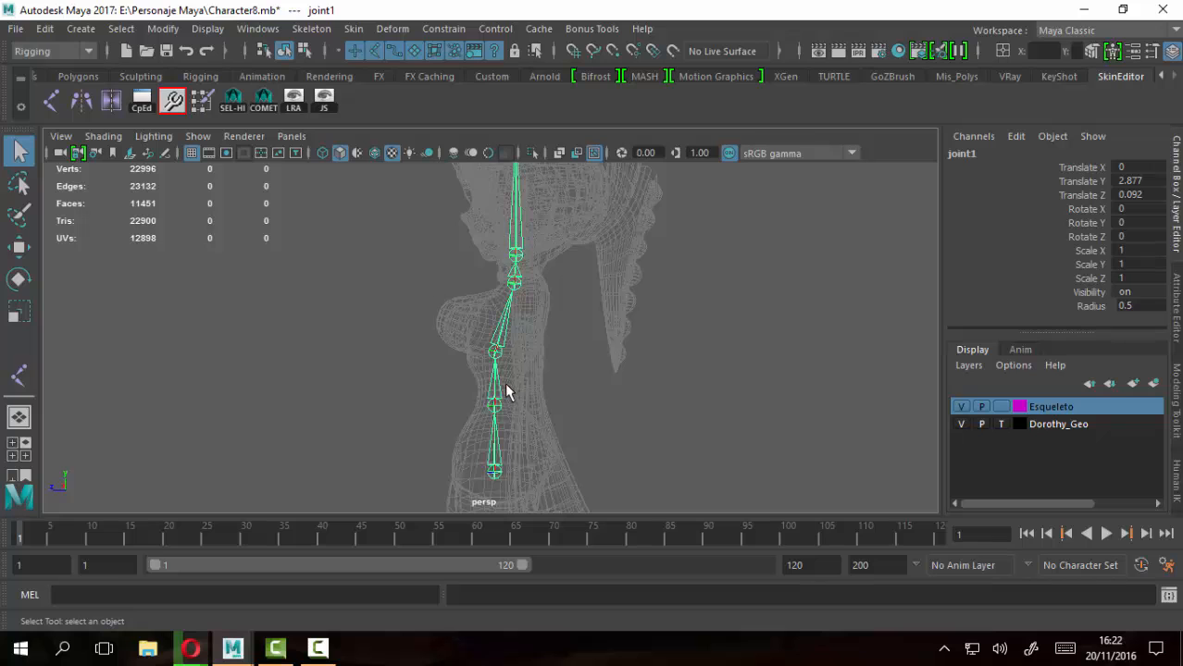
pyautogui.press('space')
pyautogui.press('space')
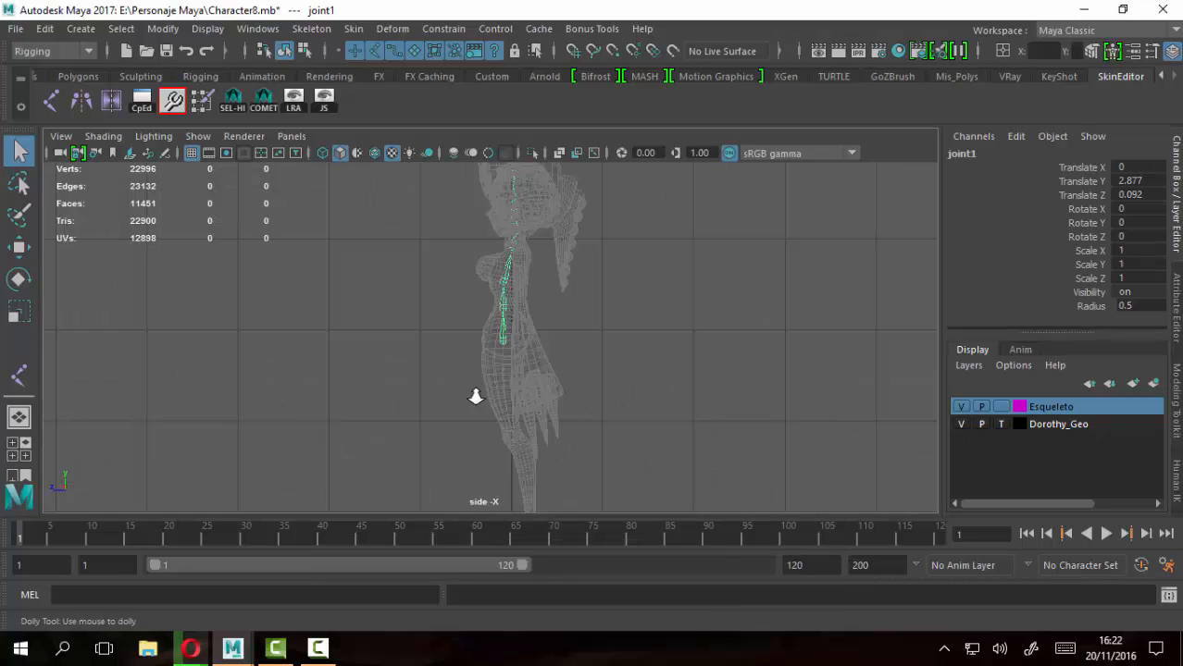
pyautogui.keyDown('alt'); pyautogui.moveTo(475, 391); pyautogui.dragTo(877, 491, button='right'); pyautogui.keyUp('alt')
pyautogui.keyDown('alt'); pyautogui.moveTo(579, 395); pyautogui.dragTo(570, 430, button='middle'); pyautogui.keyUp('alt')
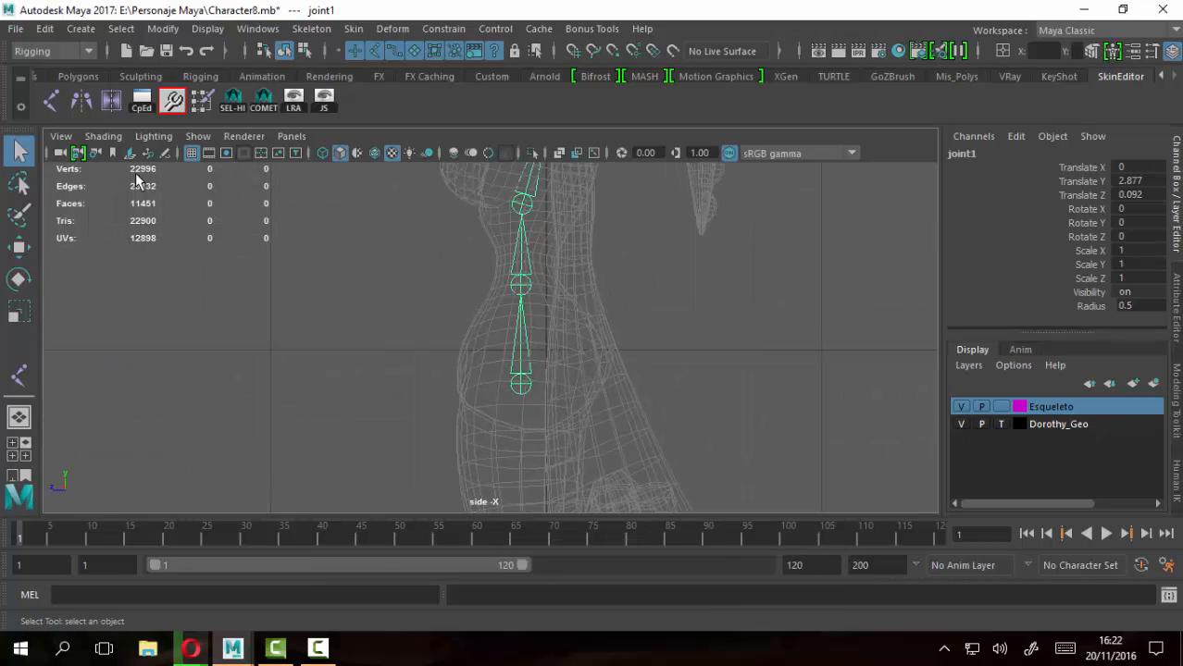
# Display the root joint's rotation manipulator and examine it against the spine chain in the side view
pyautogui.click(19, 279)
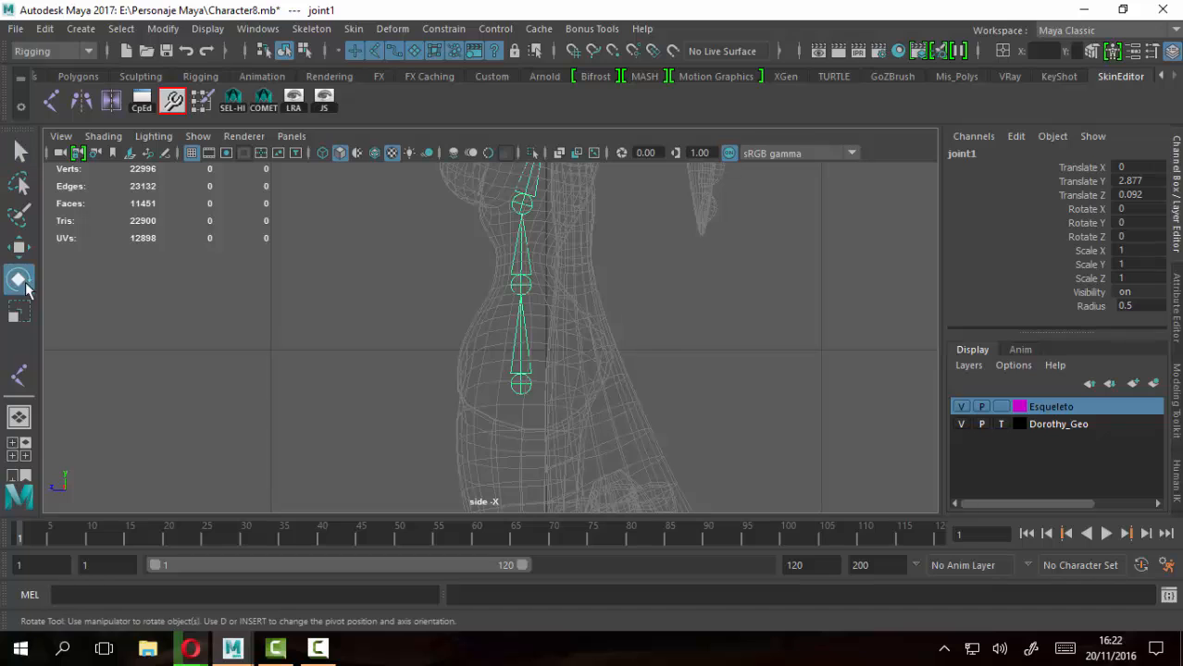
pyautogui.click(742, 297)
pyautogui.click(528, 386)
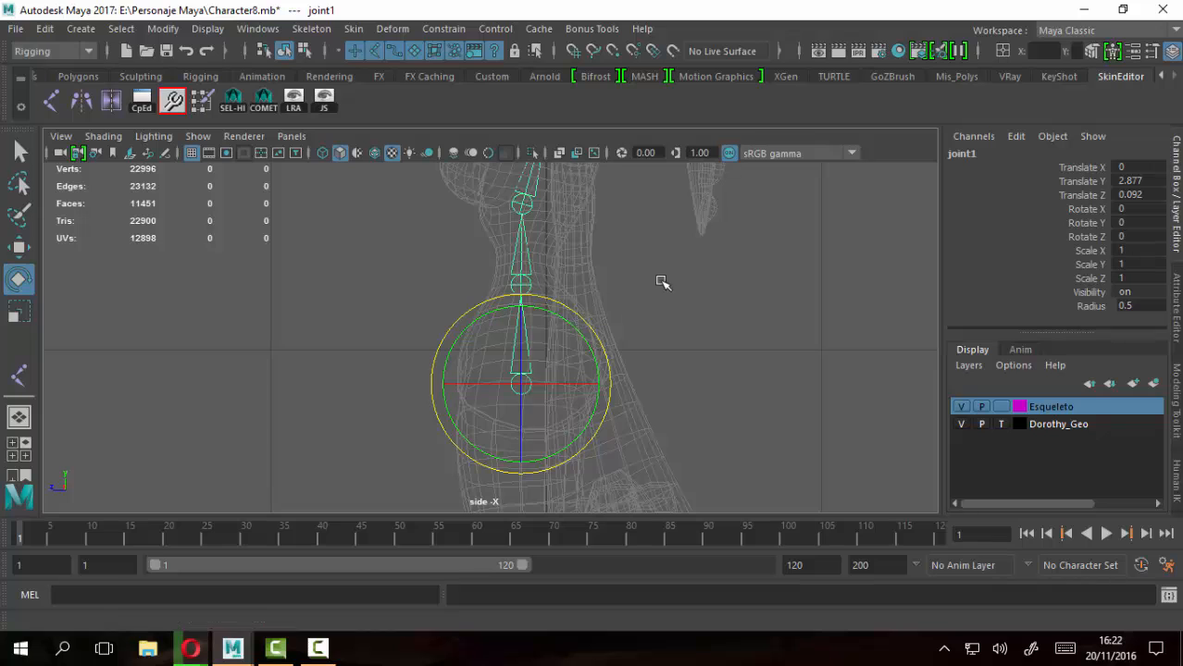
pyautogui.keyDown('alt'); pyautogui.moveTo(675, 325); pyautogui.dragTo(657, 372, button='middle'); pyautogui.keyUp('alt')
pyautogui.keyDown('alt'); pyautogui.moveTo(657, 372); pyautogui.dragTo(602, 343, button='right'); pyautogui.keyUp('alt')
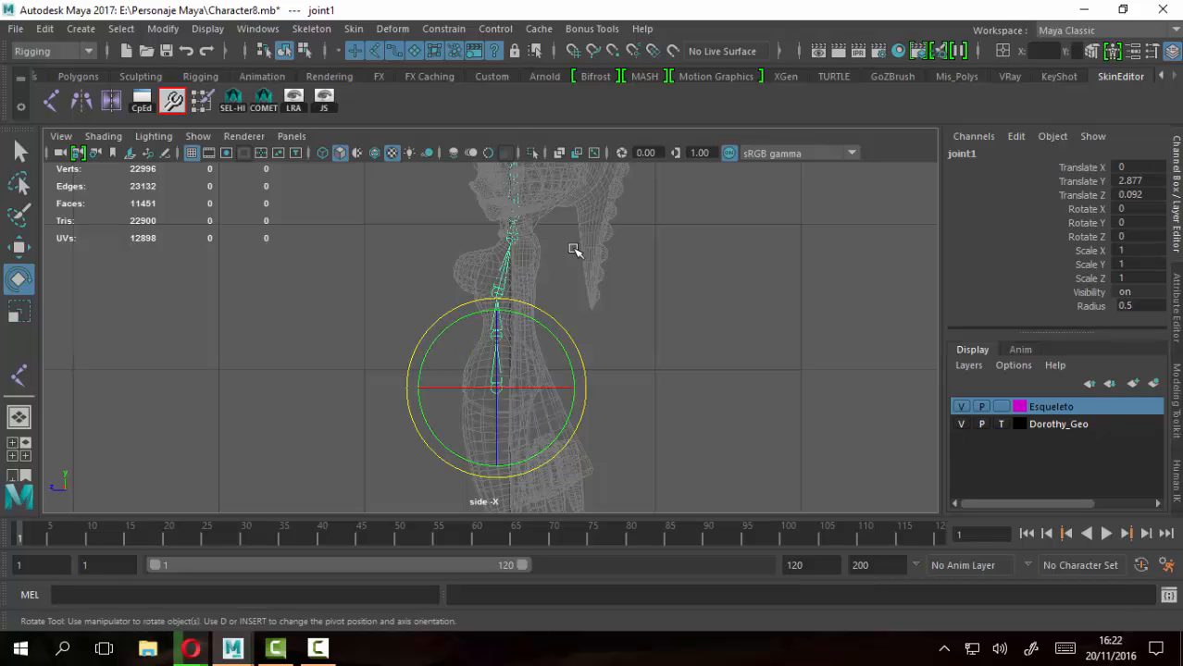
pyautogui.keyDown('alt'); pyautogui.moveTo(570, 270); pyautogui.dragTo(561, 309, button='middle'); pyautogui.keyUp('alt')
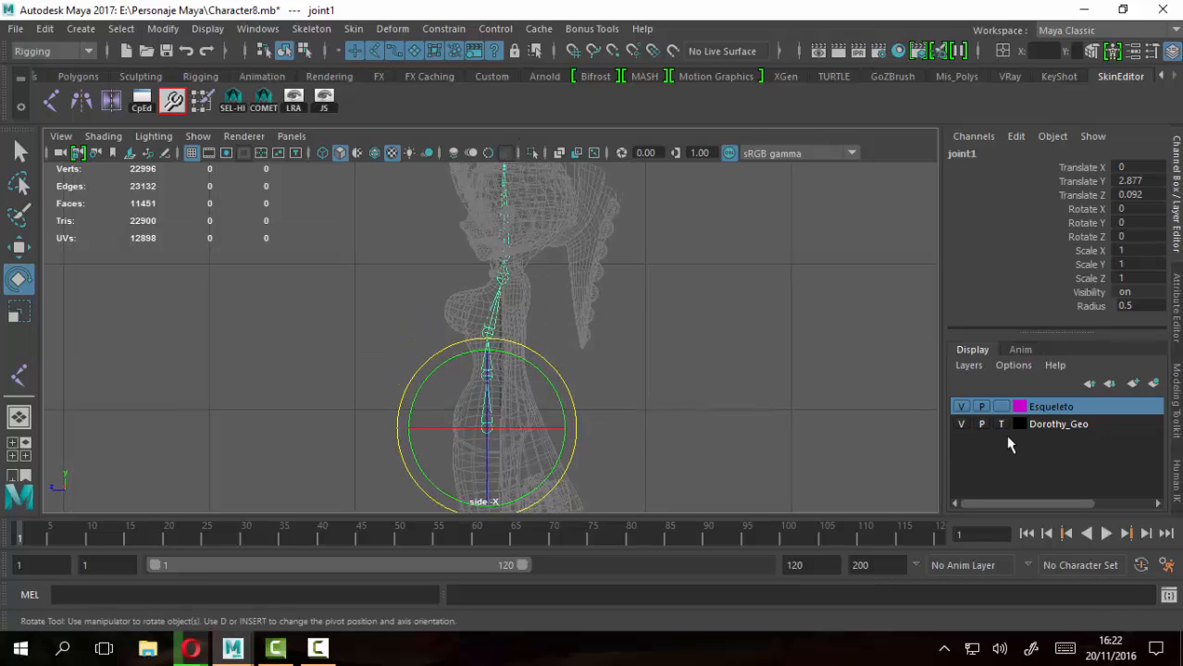
# Hide the Dorothy_Geo layer and maximize the perspective view on the joint chain
pyautogui.click(961, 424)
pyautogui.press('space')
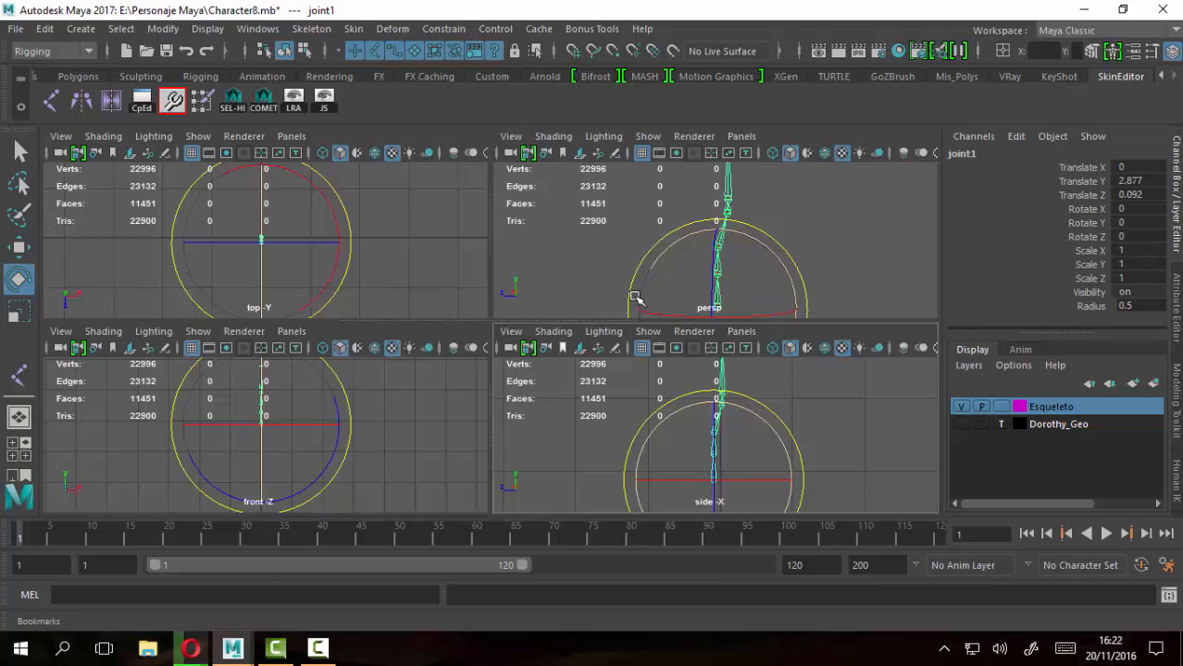
pyautogui.press('space')
pyautogui.keyDown('alt'); pyautogui.moveTo(465, 321); pyautogui.dragTo(509, 342); pyautogui.keyUp('alt')
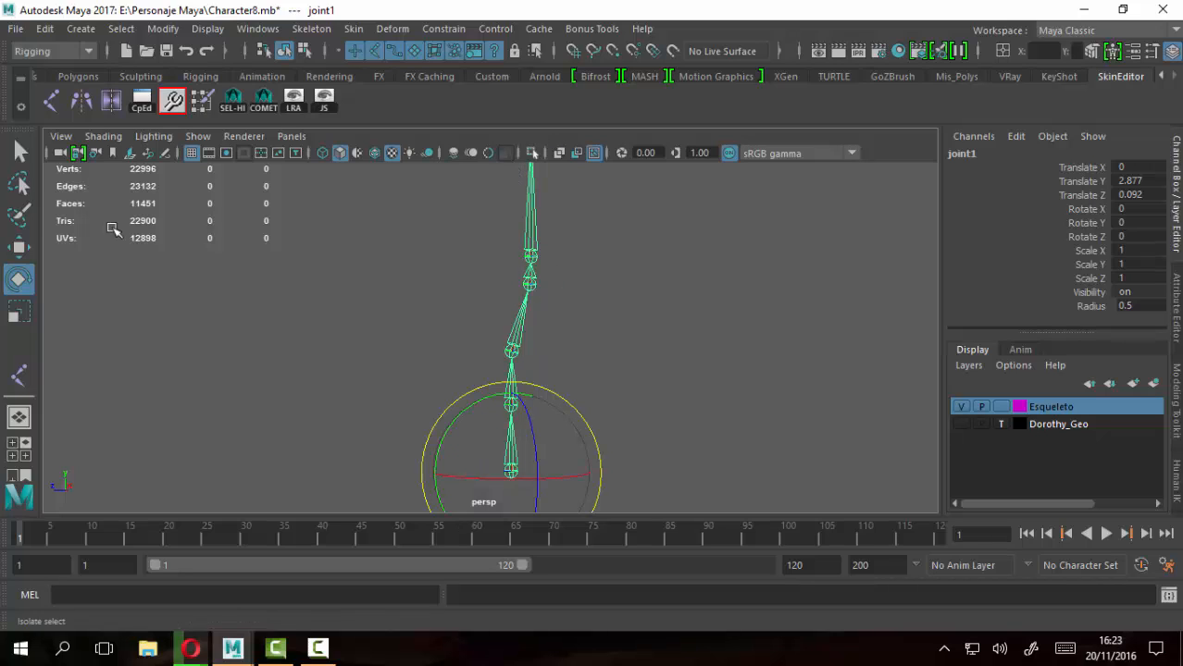
# Try rotating the root joint at the hips with the Rotate tool and undo the rotation
pyautogui.click(19, 151)
pyautogui.click(511, 405)
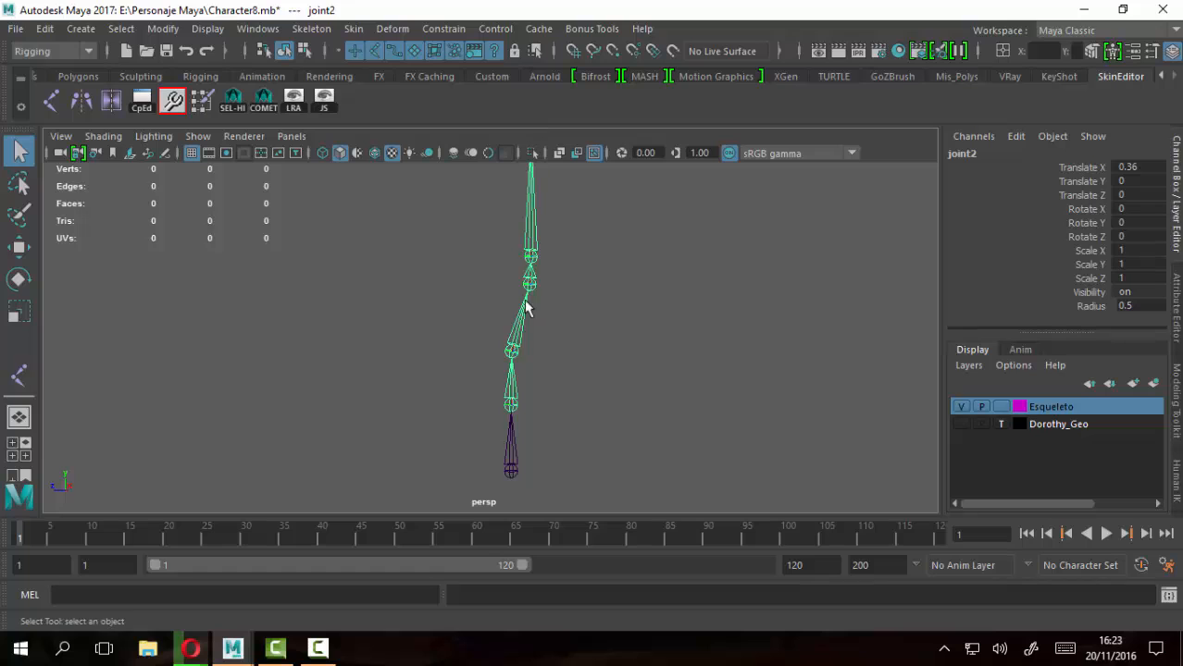
pyautogui.click(515, 348)
pyautogui.click(19, 279)
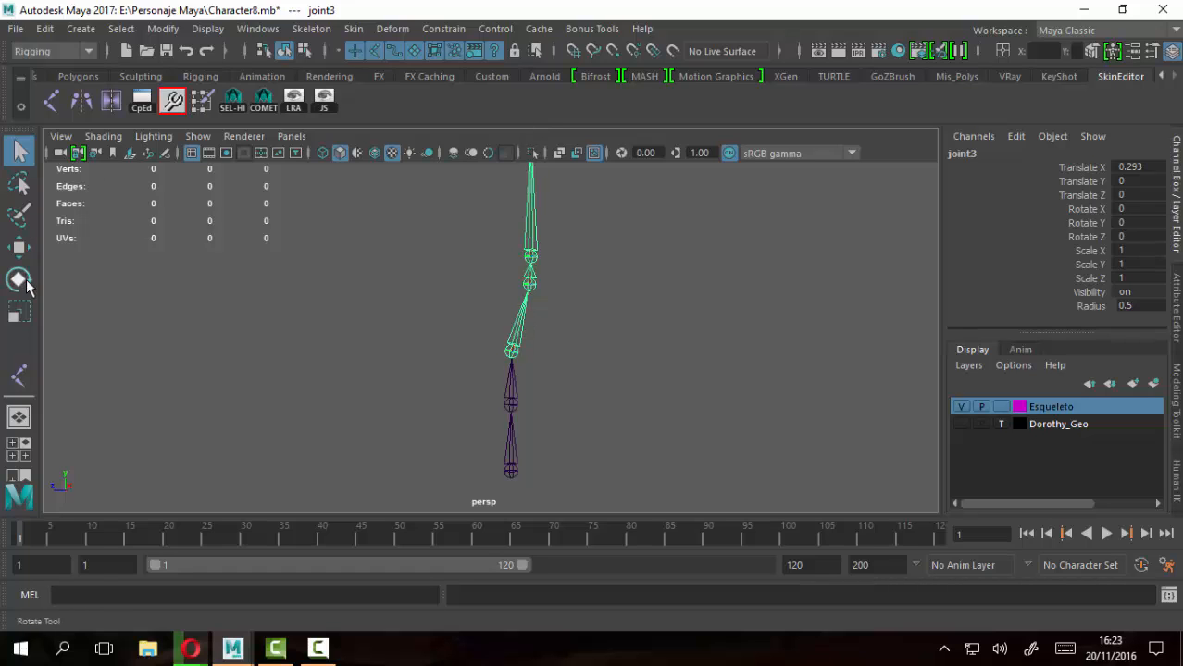
pyautogui.click(511, 470)
pyautogui.keyDown('alt'); pyautogui.moveTo(514, 472); pyautogui.dragTo(666, 402); pyautogui.keyUp('alt')
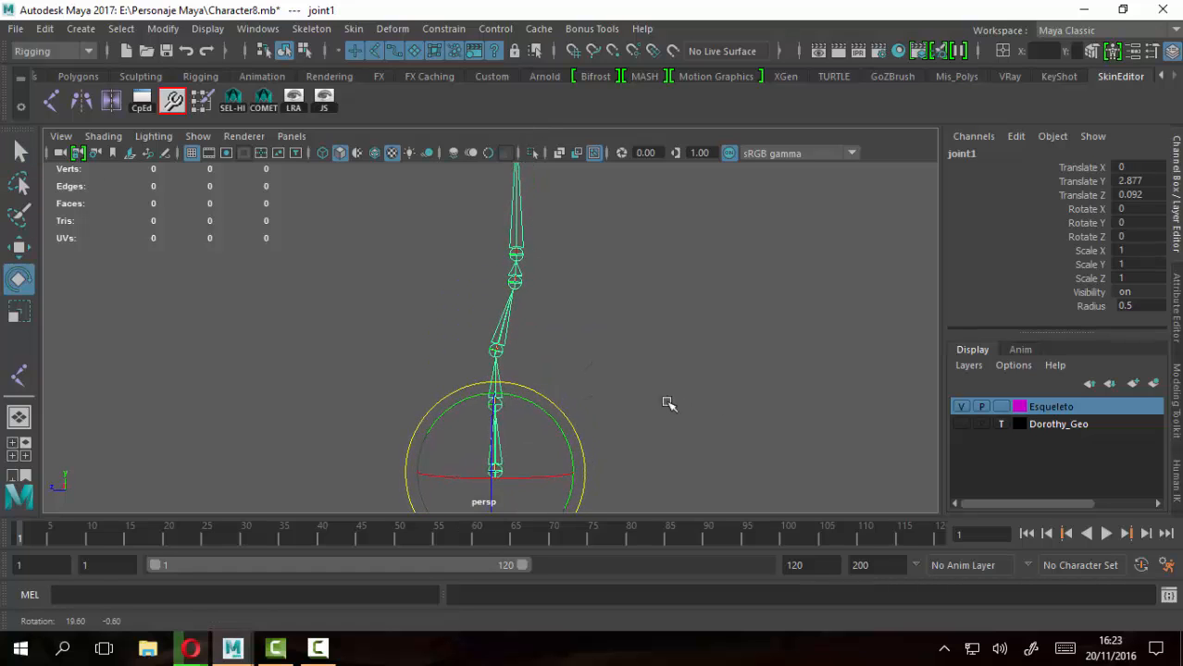
pyautogui.moveTo(465, 400)
pyautogui.mouseDown()
pyautogui.moveTo(422, 422)
pyautogui.moveTo(471, 402)
pyautogui.mouseUp()
pyautogui.hotkey('ctrl', 'z')
# Try rotating the second spine joint, just above the root, and undo the rotation
pyautogui.click(496, 385)
pyautogui.click(494, 400)
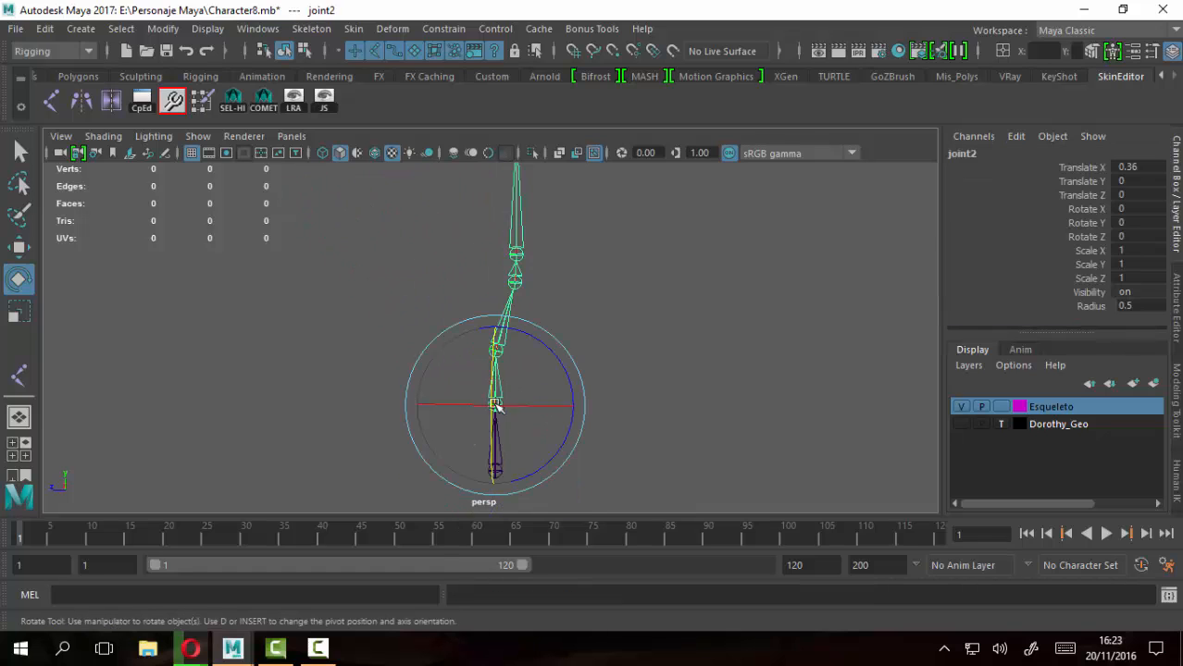
pyautogui.moveTo(554, 347)
pyautogui.mouseDown()
pyautogui.moveTo(526, 344)
pyautogui.moveTo(536, 343)
pyautogui.mouseUp()
pyautogui.hotkey('ctrl', 'z')
# Try rotating the third spine joint about its local Z axis and undo the rotation
pyautogui.click(542, 318)
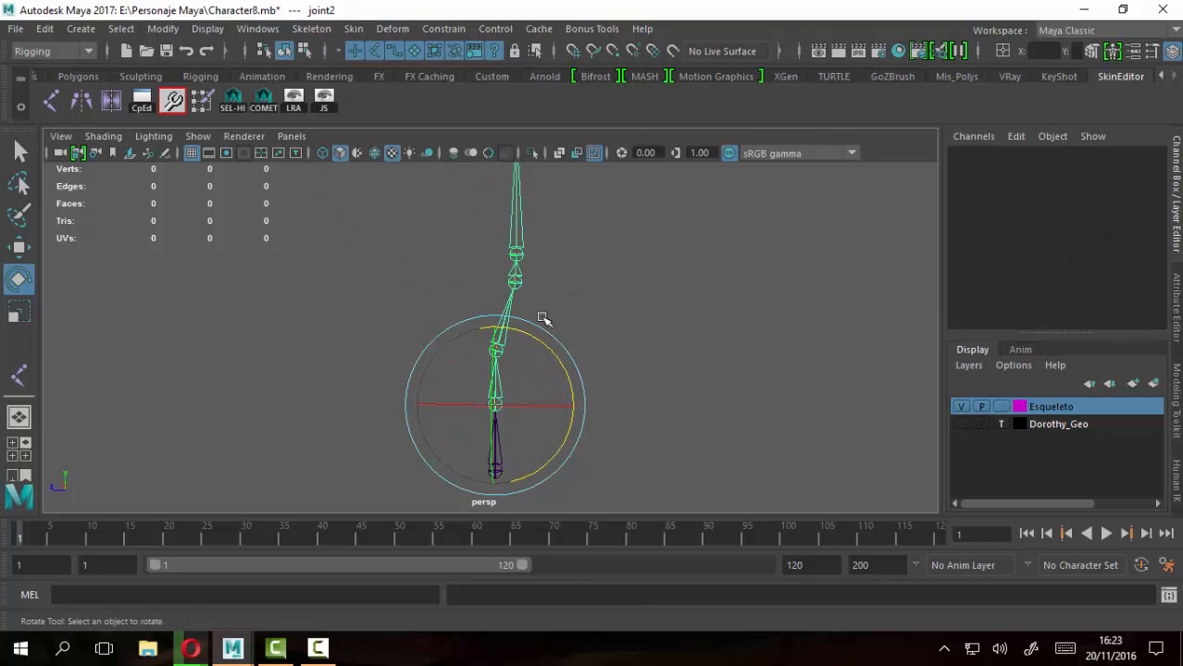
pyautogui.click(502, 330)
pyautogui.moveTo(568, 325)
pyautogui.mouseDown()
pyautogui.moveTo(542, 280)
pyautogui.moveTo(560, 322)
pyautogui.mouseUp()
pyautogui.hotkey('ctrl', 'z')
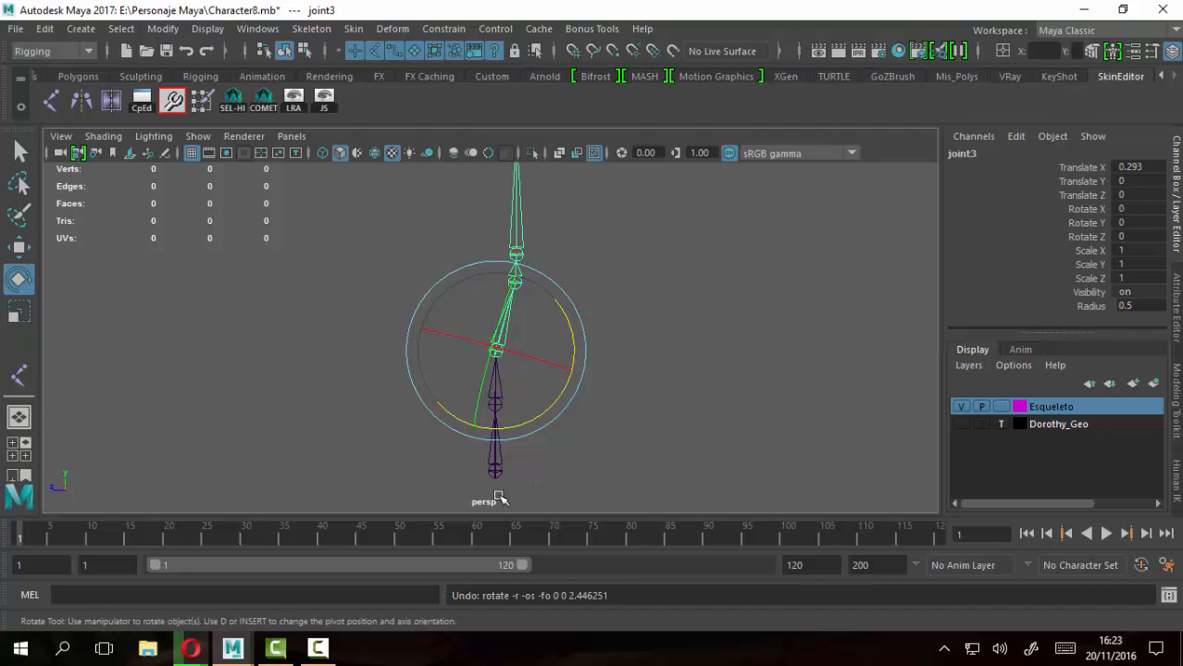
# Compare the rotate and move manipulators of the third spine joint from several angles in the perspective view
pyautogui.click(20, 151)
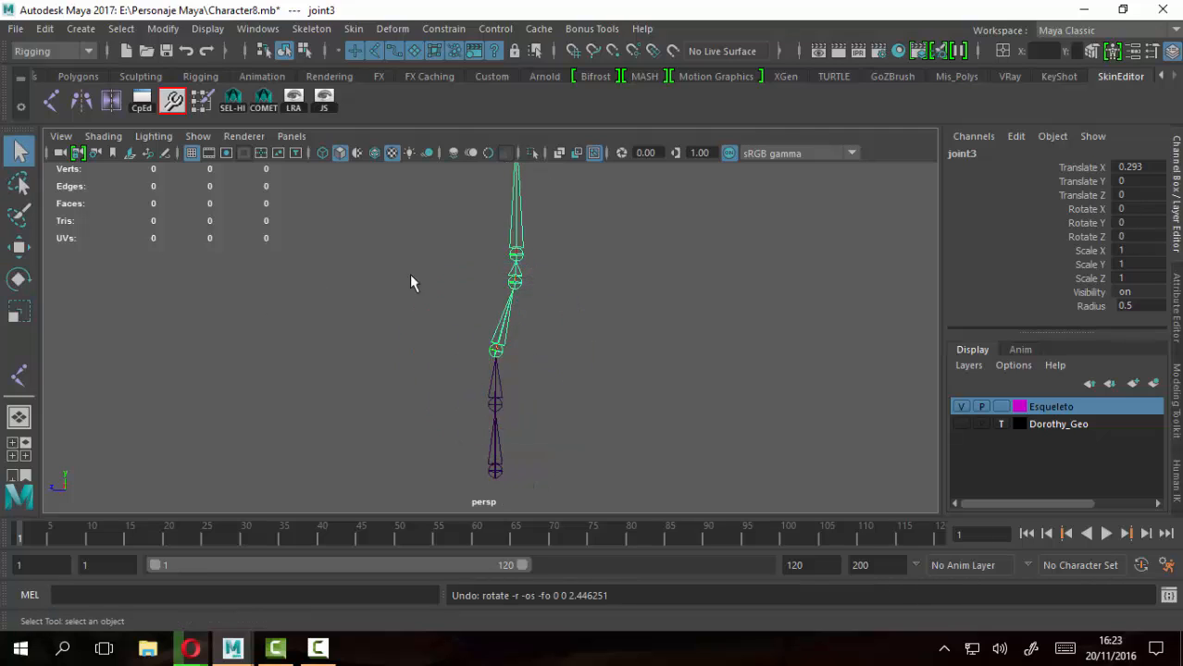
pyautogui.click(18, 279)
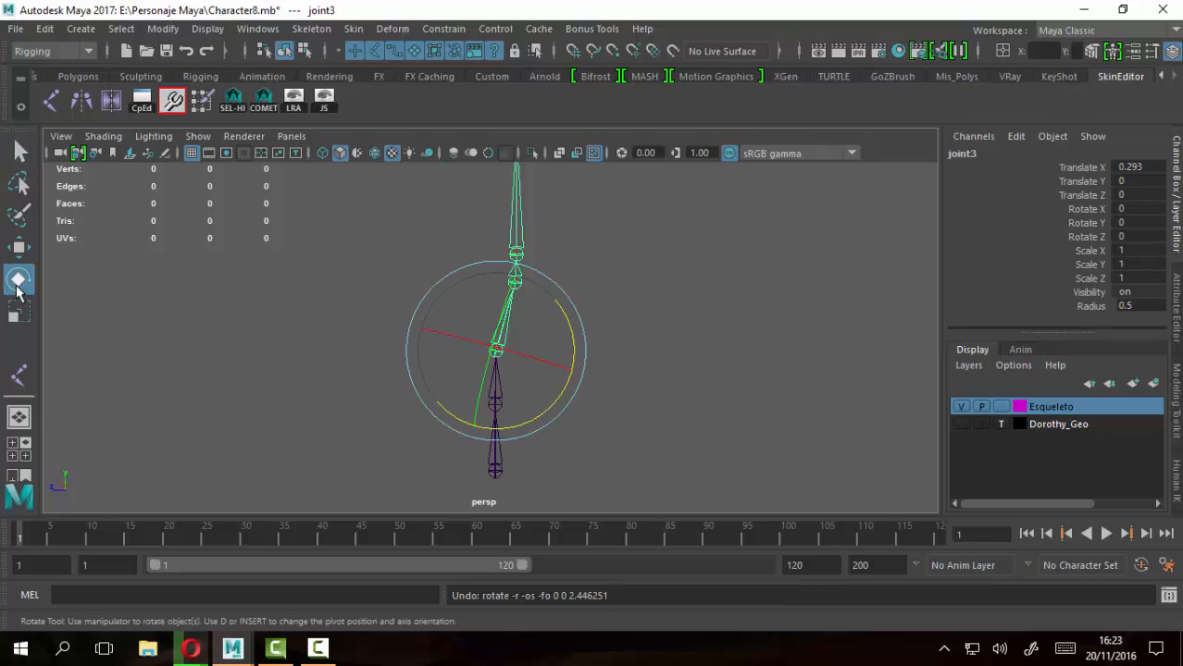
pyautogui.keyDown('alt'); pyautogui.moveTo(657, 439); pyautogui.dragTo(586, 291); pyautogui.keyUp('alt')
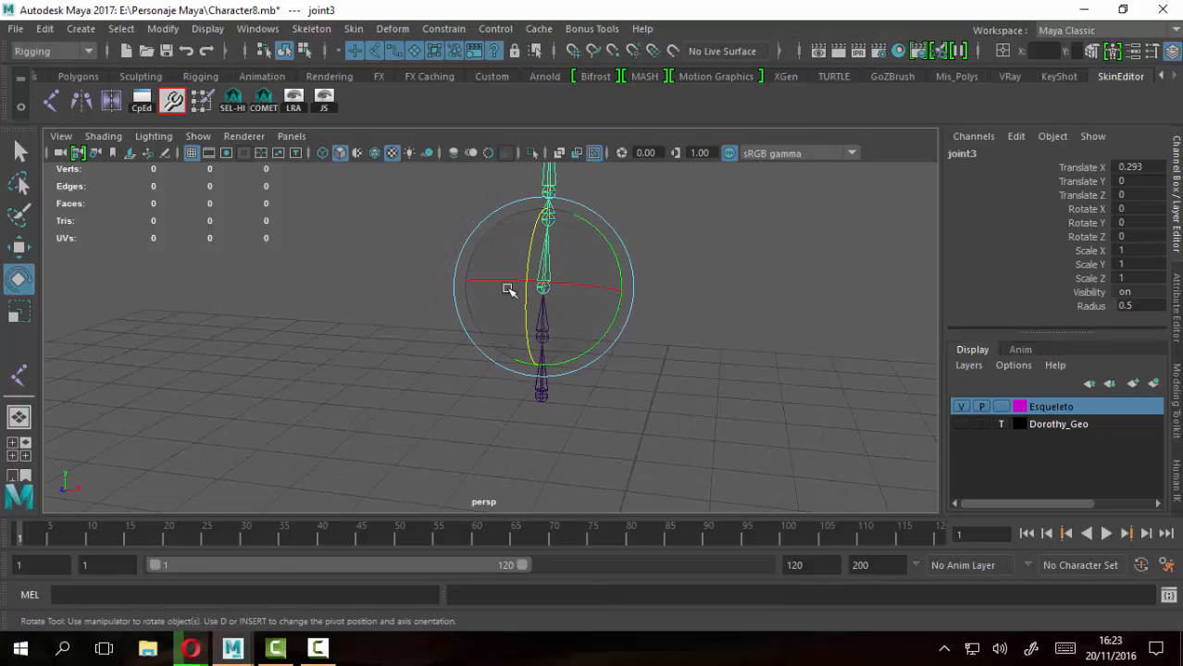
pyautogui.keyDown('alt'); pyautogui.moveTo(700, 383); pyautogui.dragTo(544, 269); pyautogui.keyUp('alt')
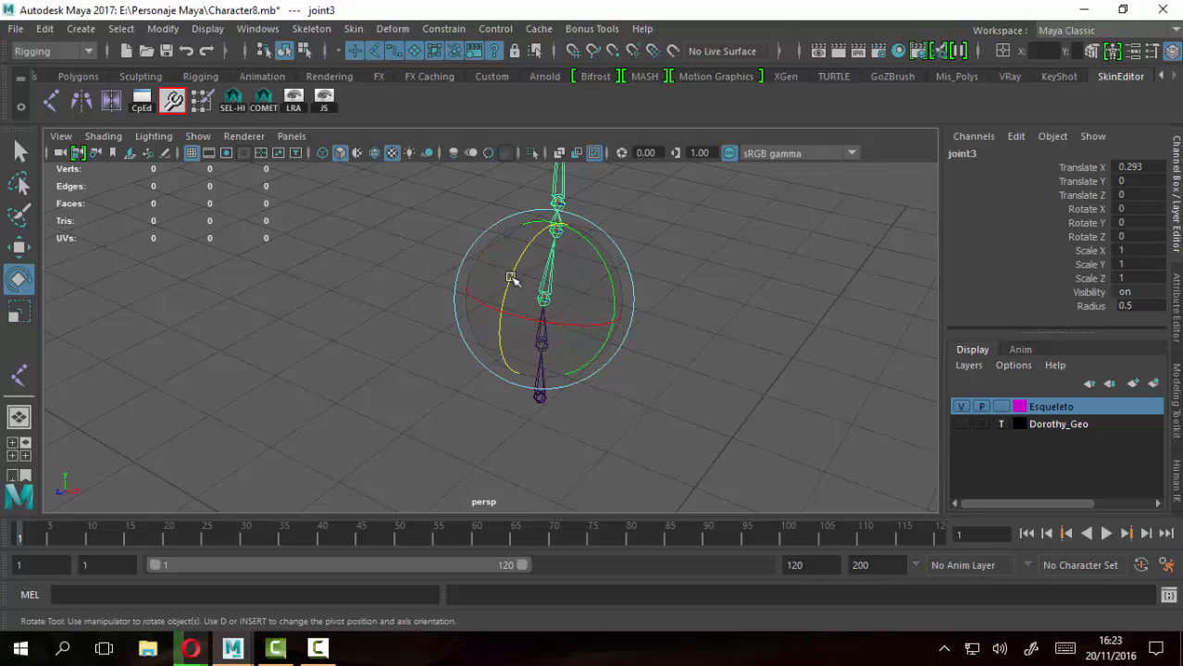
pyautogui.click(20, 249)
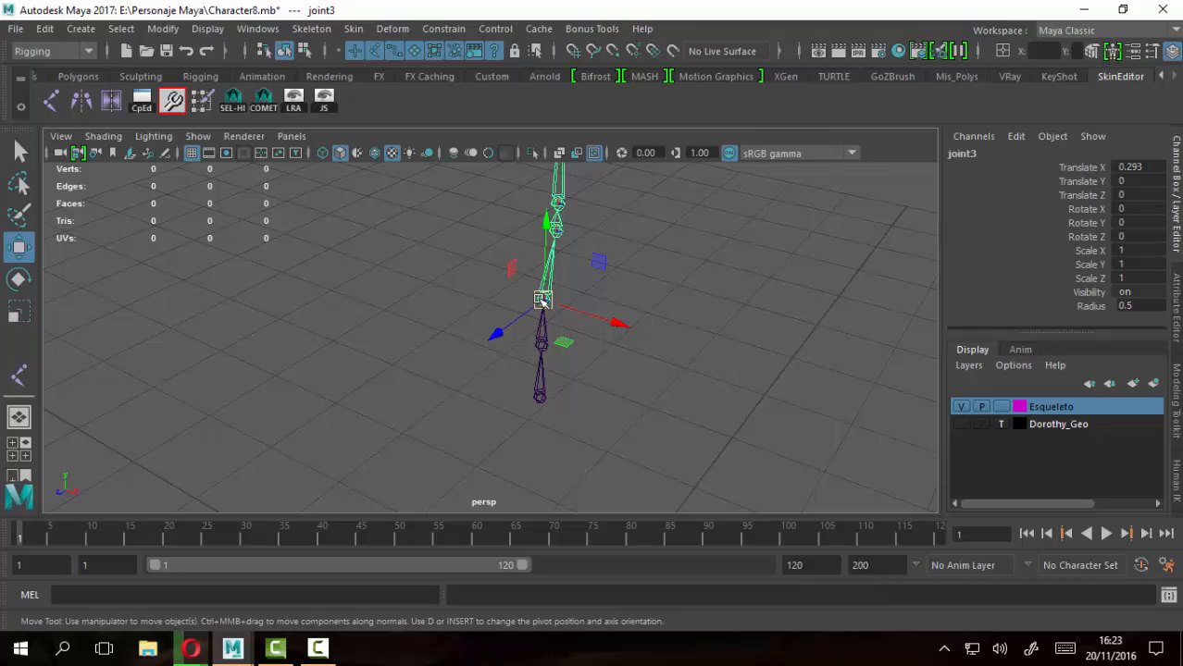
pyautogui.click(19, 282)
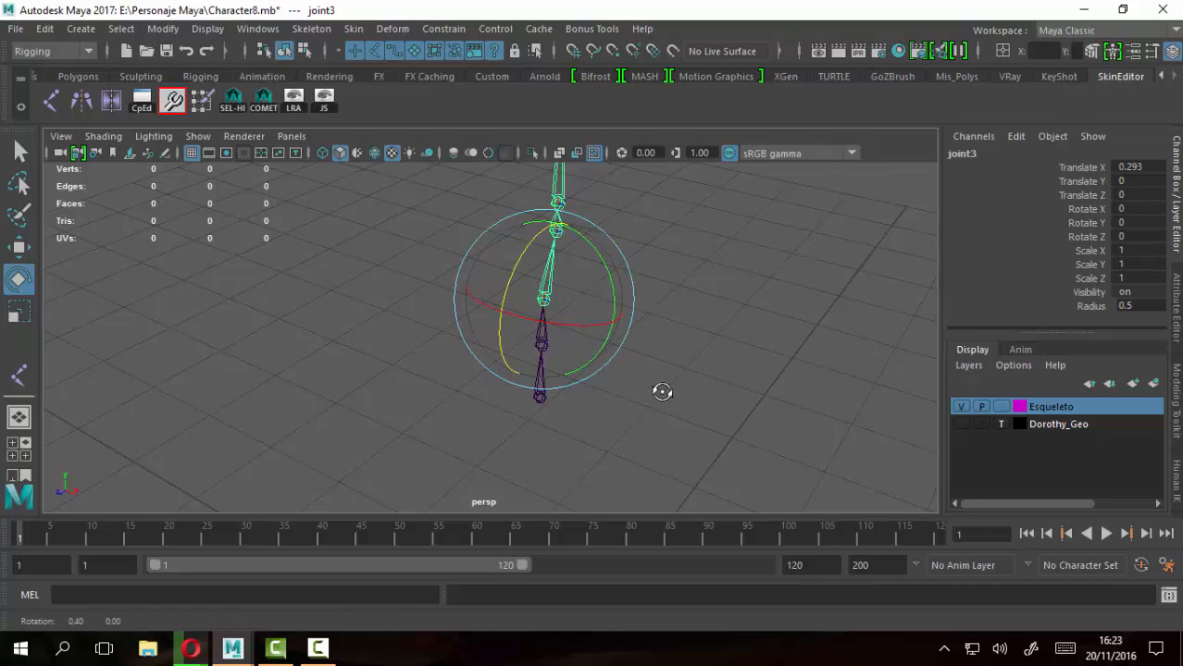
# Examine the rotate manipulator orientation of the root, second and third spine joints in the perspective view
pyautogui.keyDown('alt'); pyautogui.moveTo(660, 390); pyautogui.dragTo(531, 396); pyautogui.keyUp('alt')
pyautogui.click(512, 405)
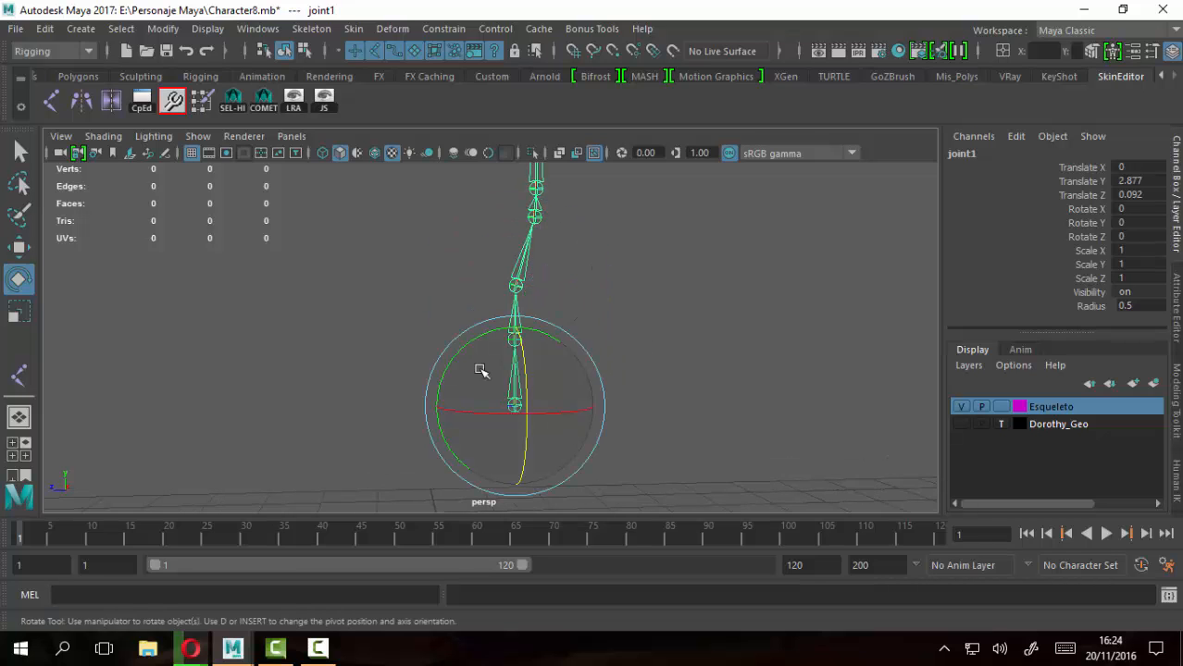
pyautogui.keyDown('alt'); pyautogui.moveTo(709, 411); pyautogui.dragTo(527, 364); pyautogui.keyUp('alt')
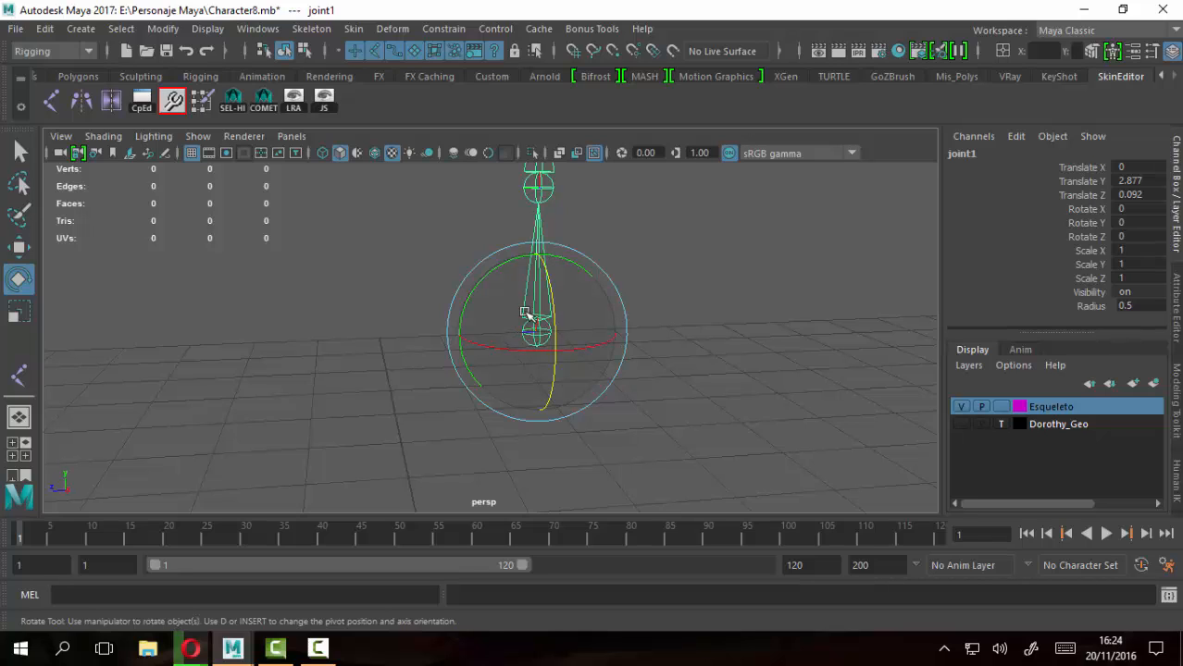
pyautogui.keyDown('alt'); pyautogui.moveTo(599, 286); pyautogui.dragTo(628, 359); pyautogui.keyUp('alt')
pyautogui.click(515, 300)
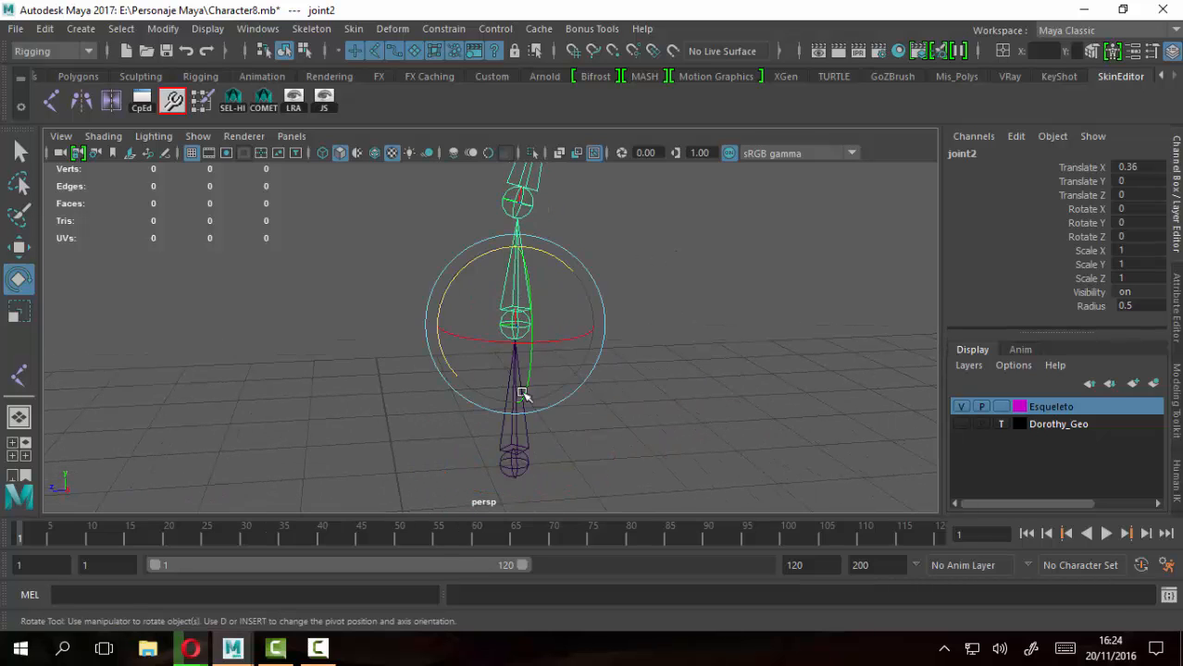
pyautogui.keyDown('alt'); pyautogui.moveTo(643, 266); pyautogui.dragTo(678, 328, button='middle'); pyautogui.keyUp('alt')
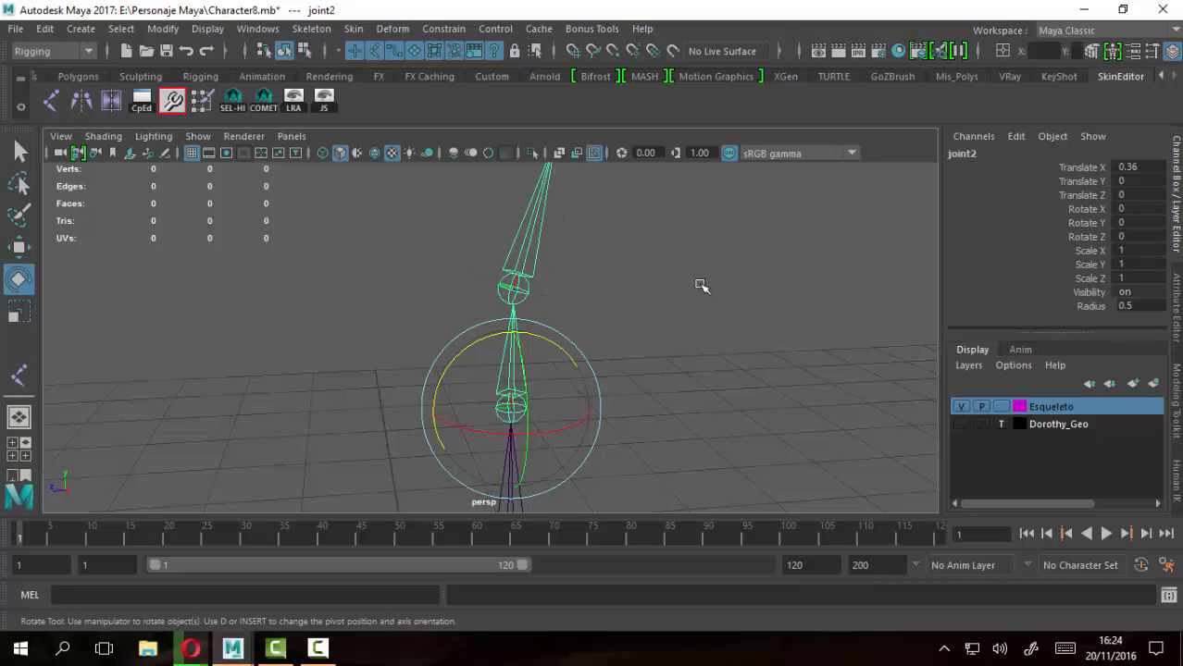
pyautogui.keyDown('alt'); pyautogui.moveTo(700, 286); pyautogui.dragTo(600, 256); pyautogui.keyUp('alt')
pyautogui.click(515, 276)
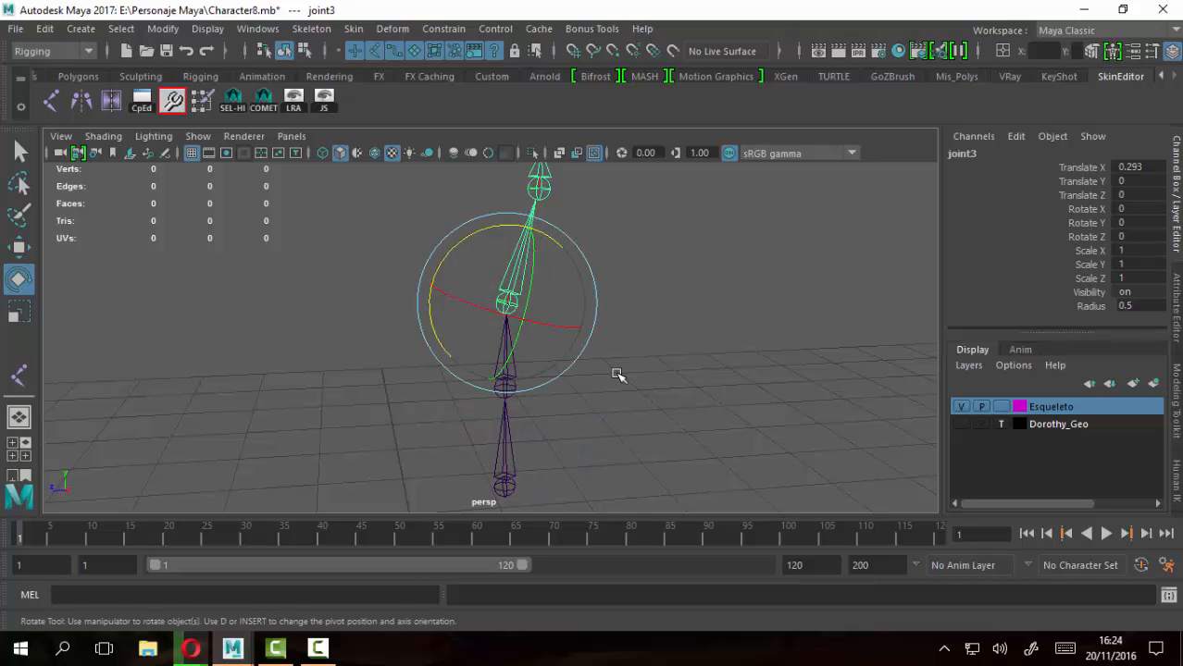
# Examine the rotate manipulator orientation of the third, fifth and topmost joints in the side view
pyautogui.press('space')
pyautogui.press('space')
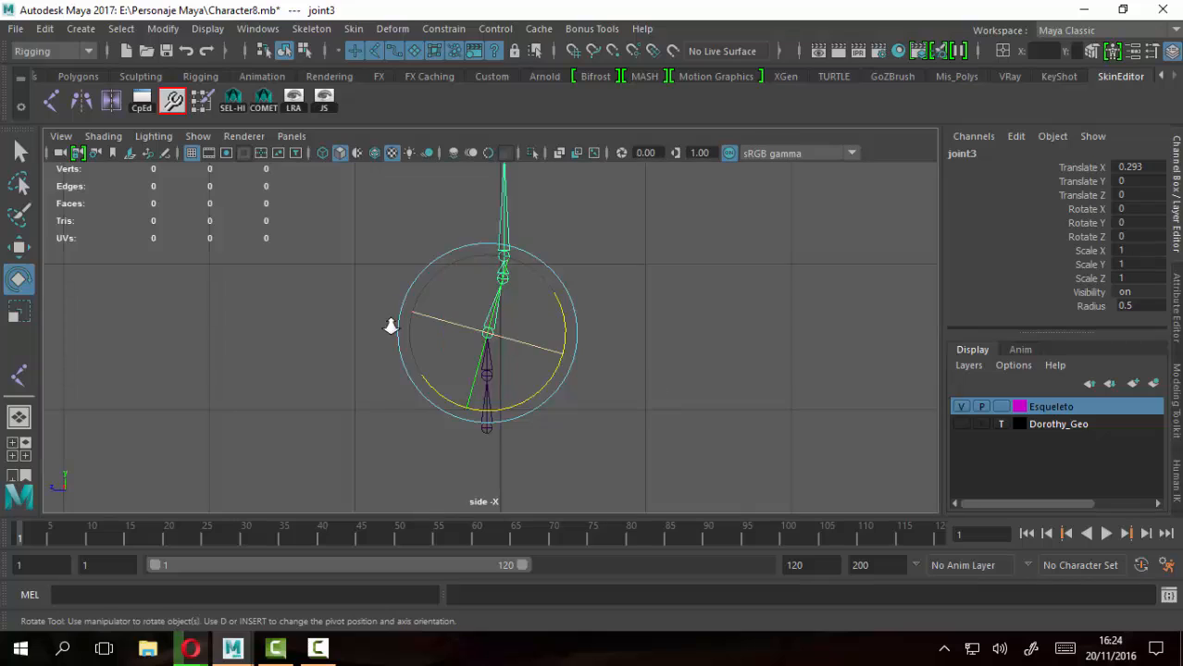
pyautogui.scroll(2, 507, 266)
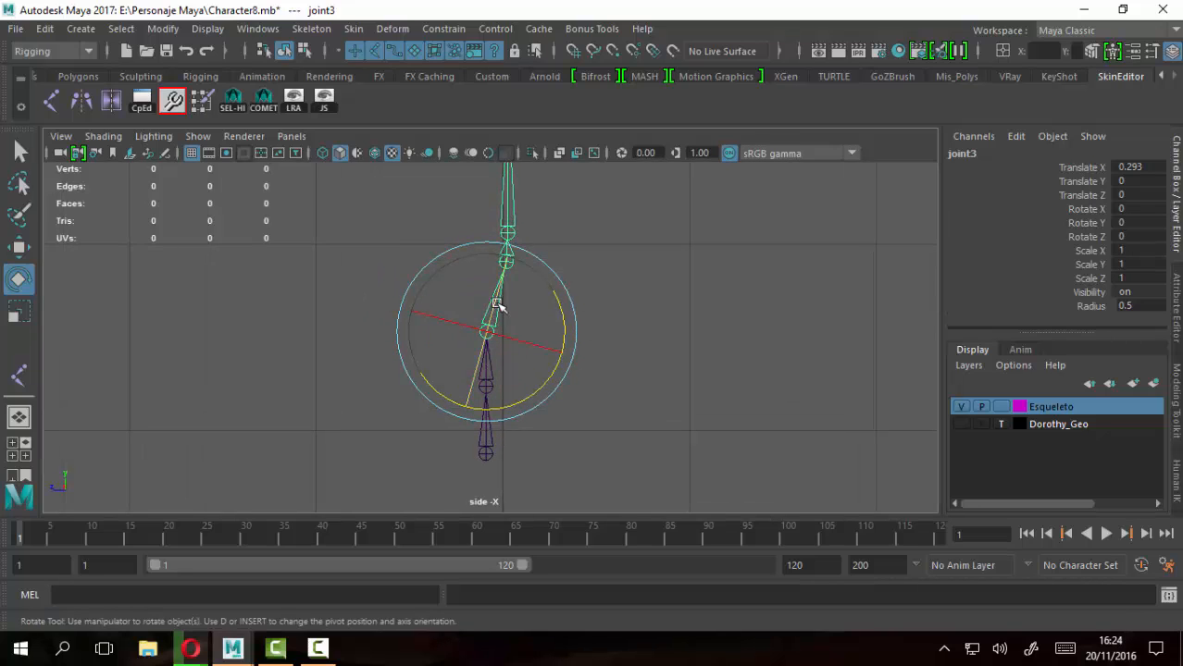
pyautogui.keyDown('alt'); pyautogui.moveTo(601, 236); pyautogui.dragTo(610, 322, button='middle'); pyautogui.keyUp('alt')
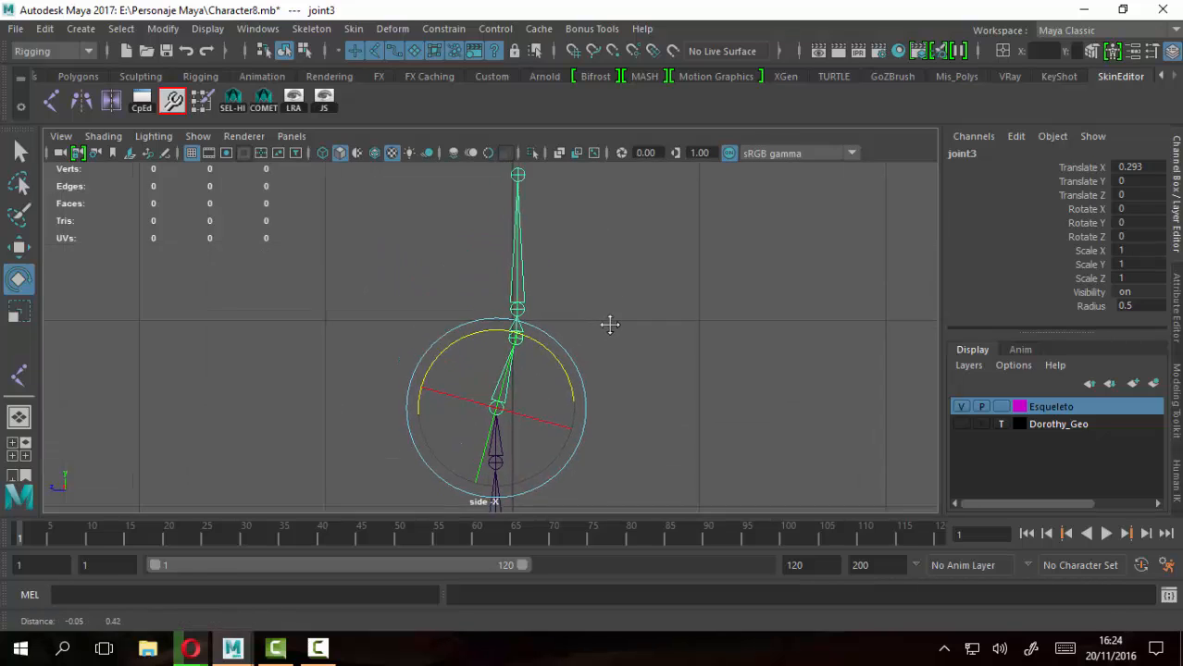
pyautogui.click(515, 276)
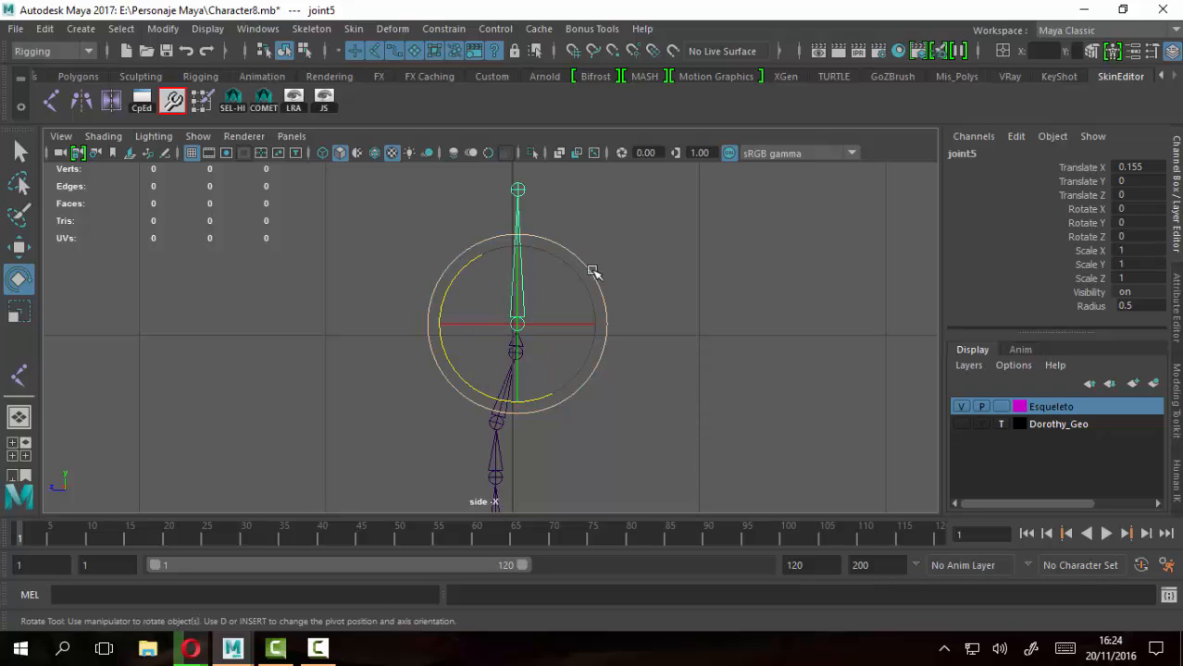
pyautogui.click(520, 189)
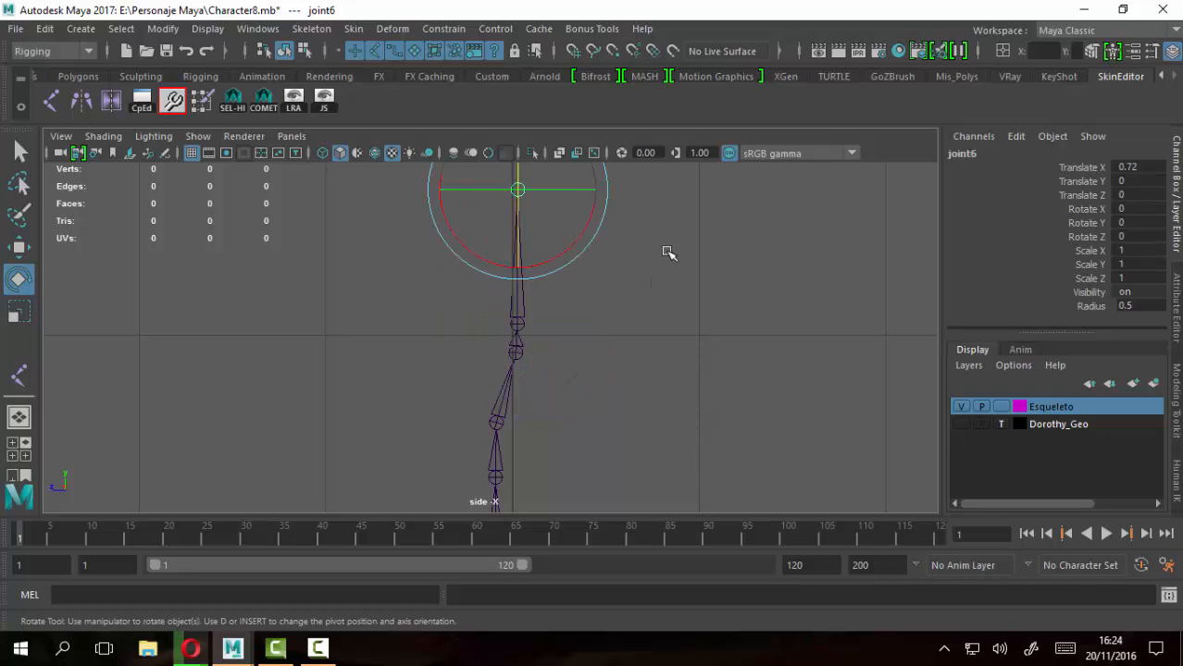
pyautogui.keyDown('alt'); pyautogui.moveTo(468, 138); pyautogui.dragTo(468, 225, button='middle'); pyautogui.keyUp('alt')
pyautogui.keyDown('alt'); pyautogui.moveTo(615, 366); pyautogui.dragTo(624, 224, button='middle'); pyautogui.keyUp('alt')
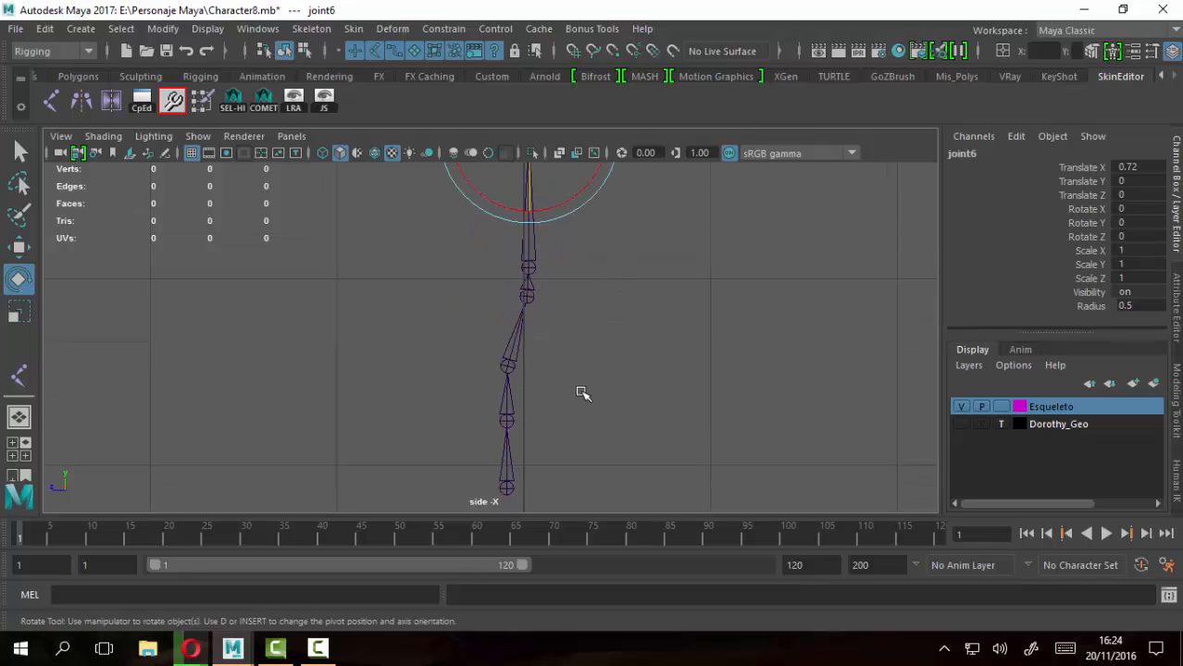
# Select the second spine joint in the perspective view with the Move tool and show the Dorothy_Geo layer
pyautogui.press('space')
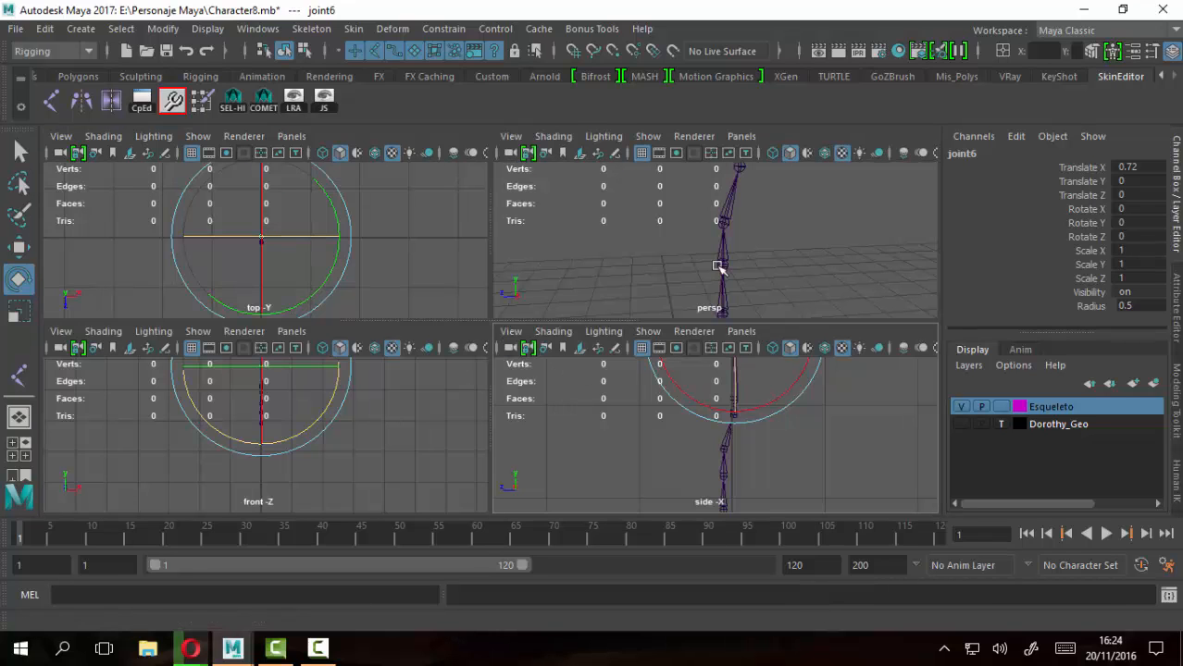
pyautogui.click(720, 265)
pyautogui.press('q')
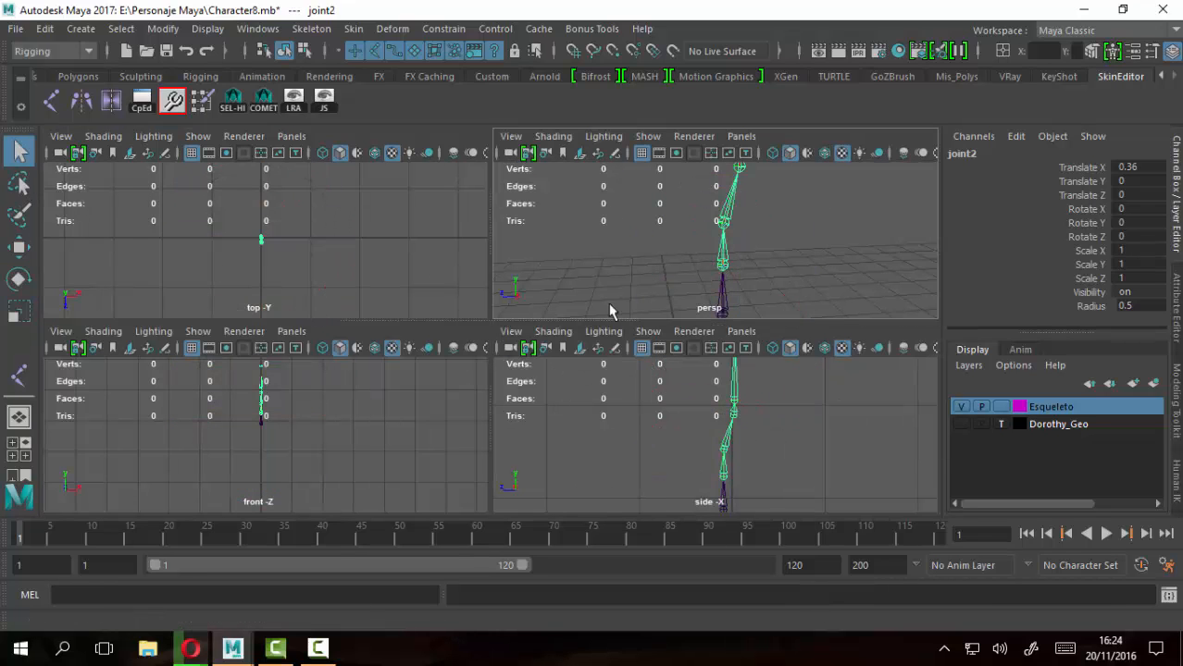
pyautogui.press('space')
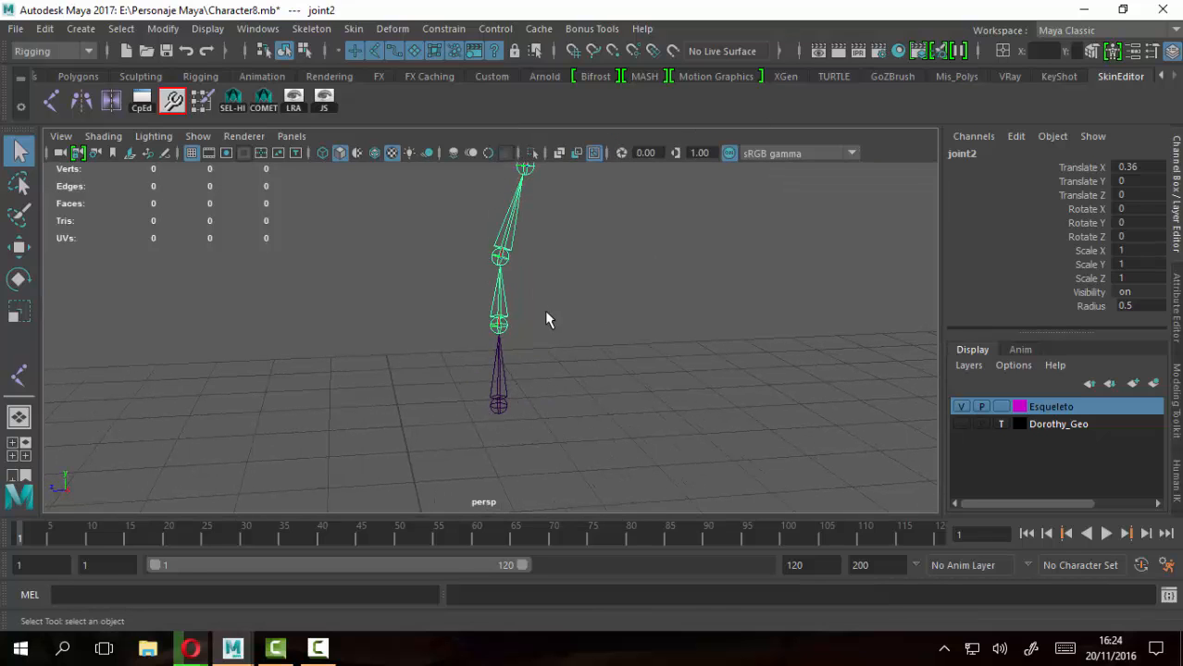
pyautogui.keyDown('alt'); pyautogui.moveTo(546, 320); pyautogui.dragTo(582, 345); pyautogui.keyUp('alt')
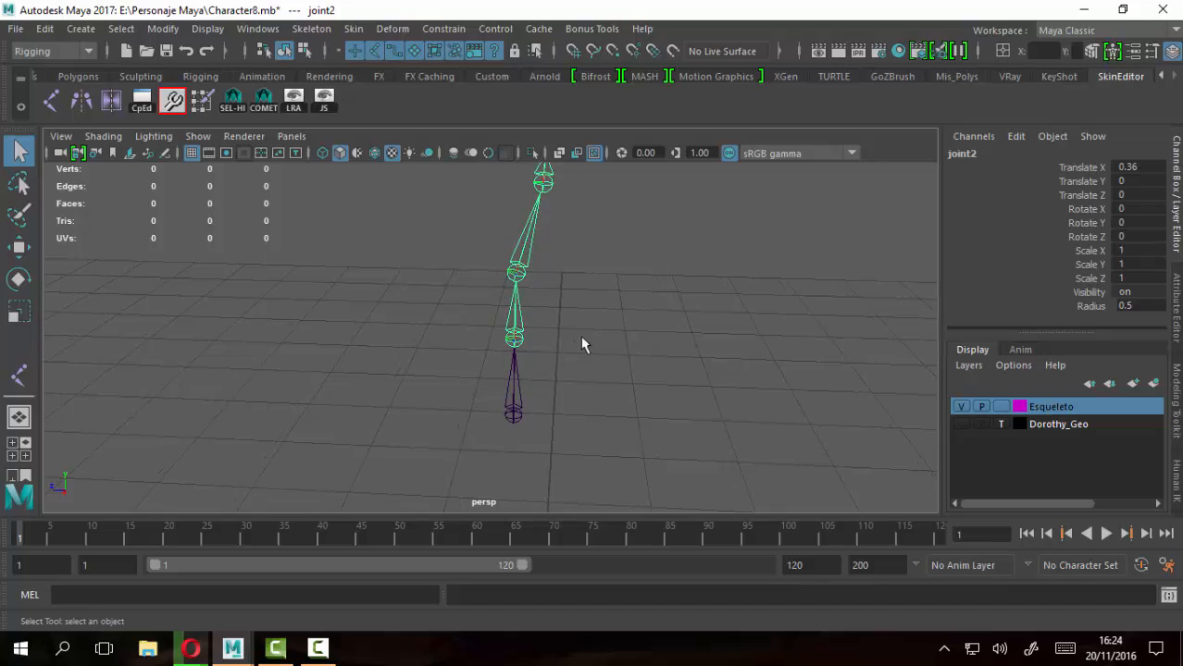
pyautogui.click(18, 249)
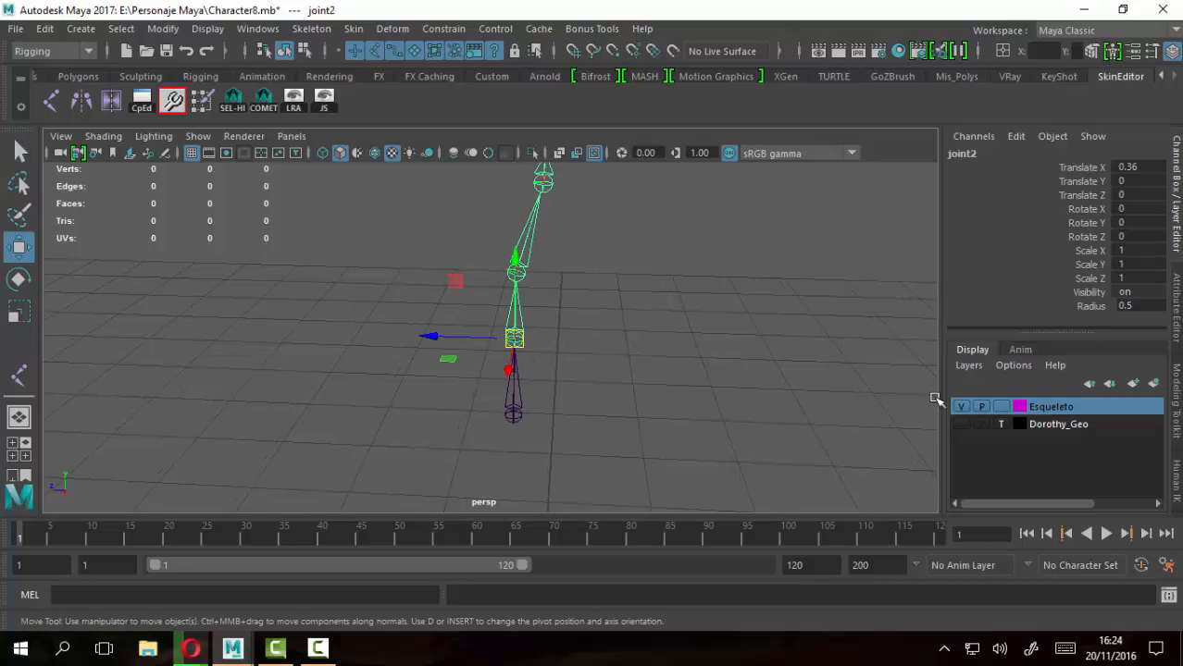
pyautogui.click(963, 424)
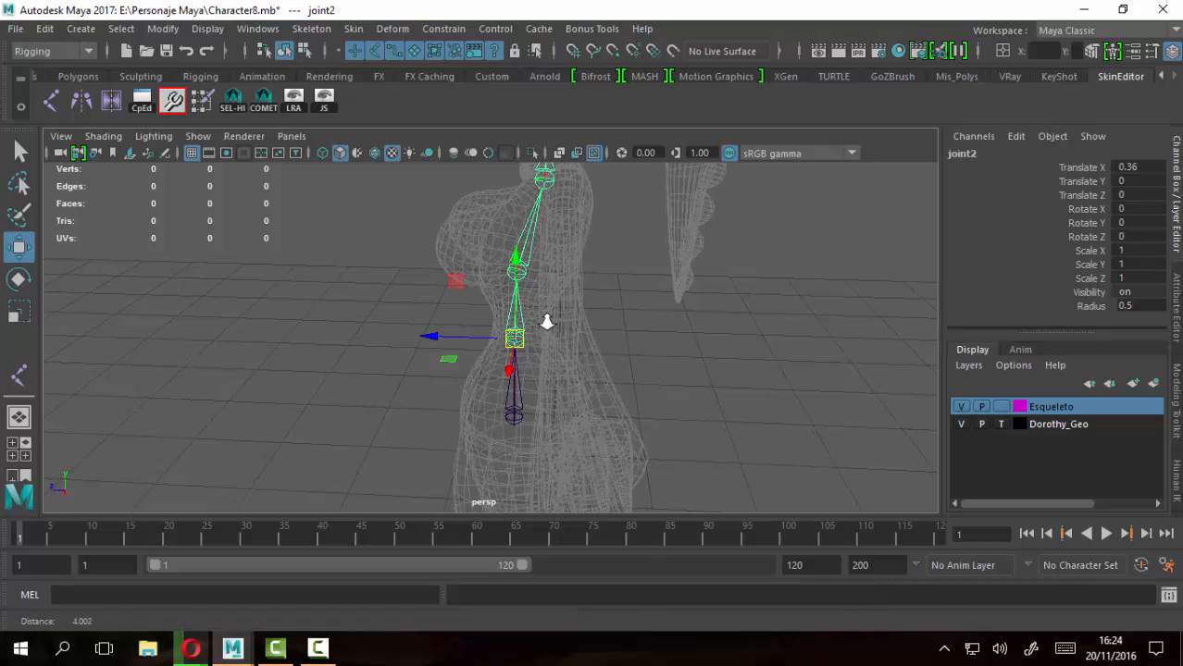
# In the side view, move the second spine joint forward to Translate Z 0.117 and the third one back to Translate Y -0.12
pyautogui.press('space')
pyautogui.press('space')
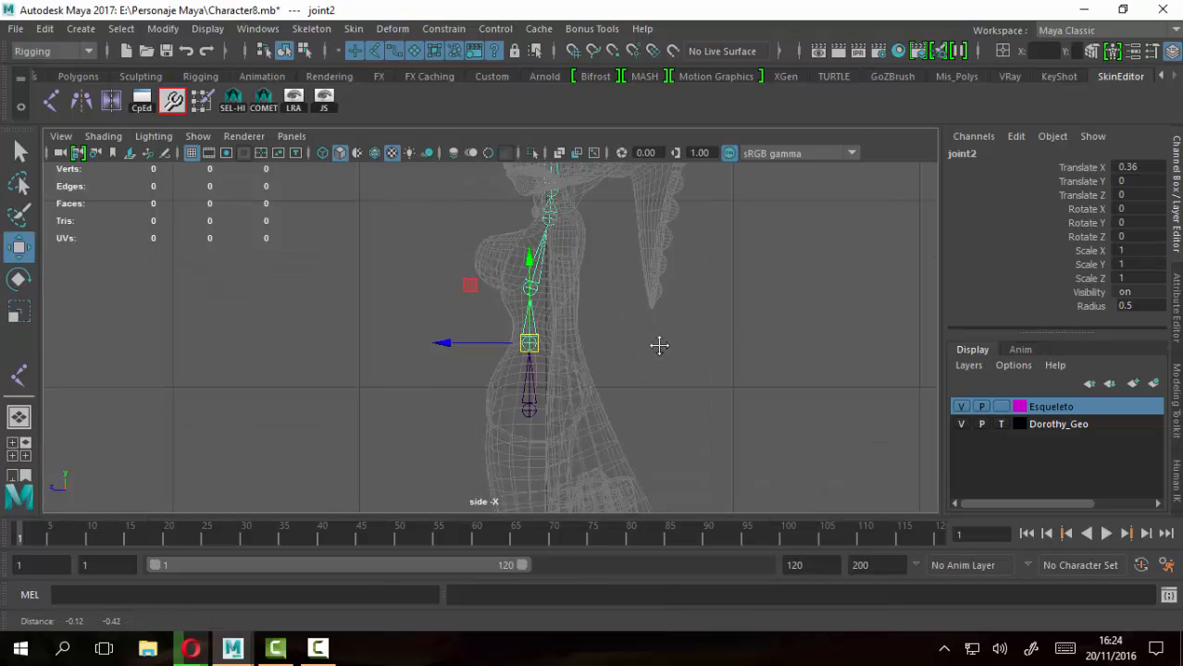
pyautogui.scroll(-1, 647, 367)
pyautogui.scroll(1, 647, 367)
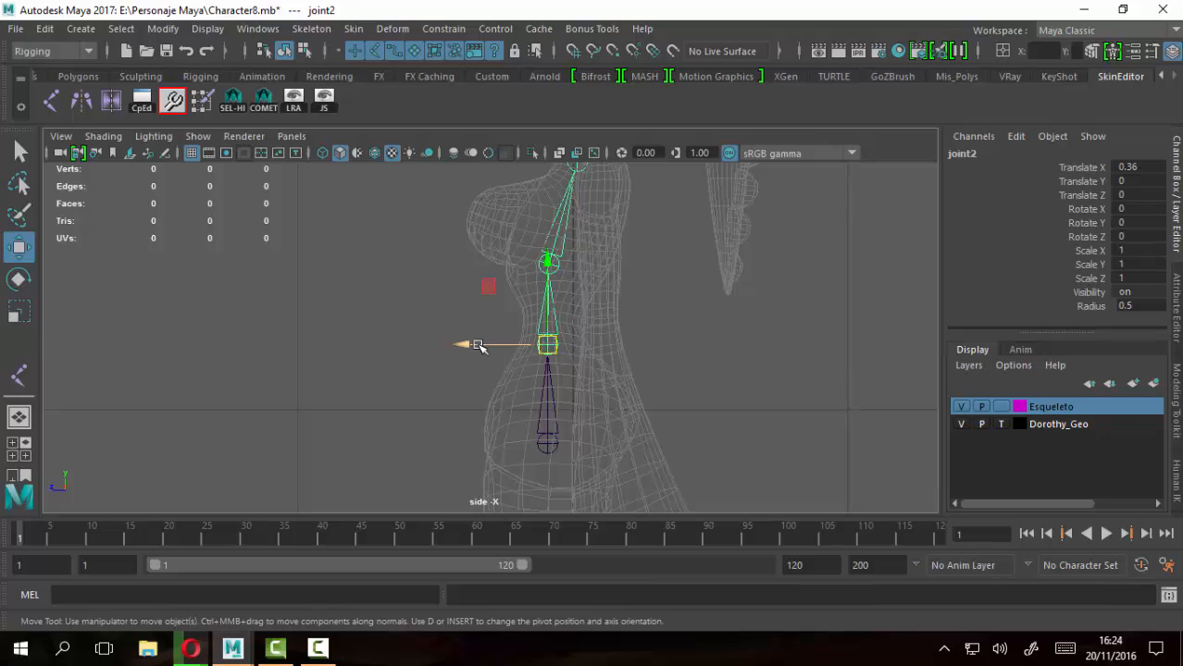
pyautogui.moveTo(479, 346); pyautogui.dragTo(427, 343)
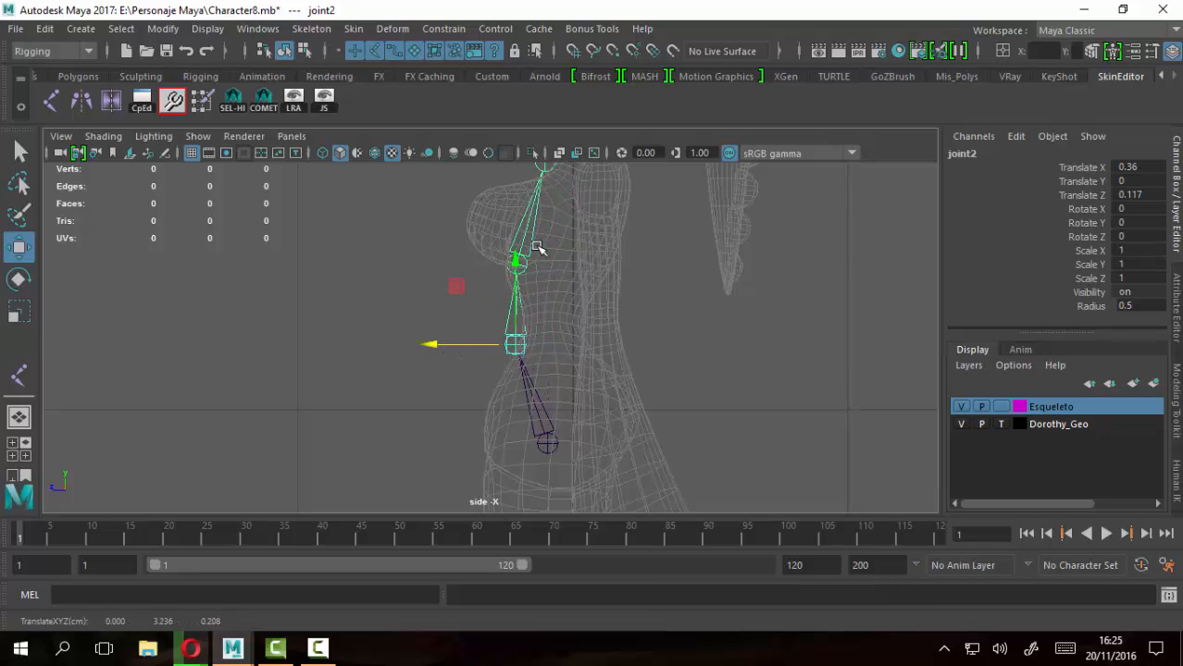
pyautogui.click(518, 259)
pyautogui.moveTo(434, 269); pyautogui.dragTo(470, 266)
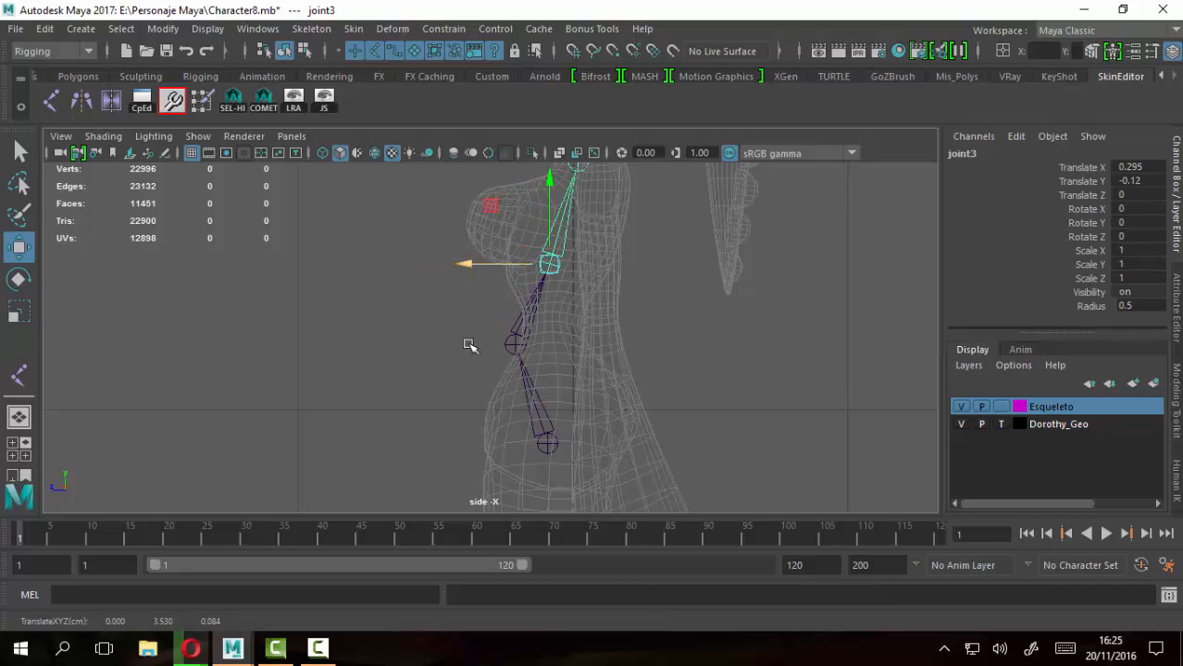
# Move the second spine joint further forward to Translate Z 0.388 and the third one back to Translate Y -0.224
pyautogui.click(518, 349)
pyautogui.moveTo(443, 348); pyautogui.dragTo(369, 345)
pyautogui.click(475, 261)
pyautogui.moveTo(394, 263); pyautogui.dragTo(425, 266)
# Hide the Dorothy_Geo layer and move the third spine joint further back to Translate Y -0.316
pyautogui.click(962, 426)
pyautogui.keyDown('alt'); pyautogui.moveTo(490, 437); pyautogui.dragTo(490, 476, button='middle'); pyautogui.keyUp('alt')
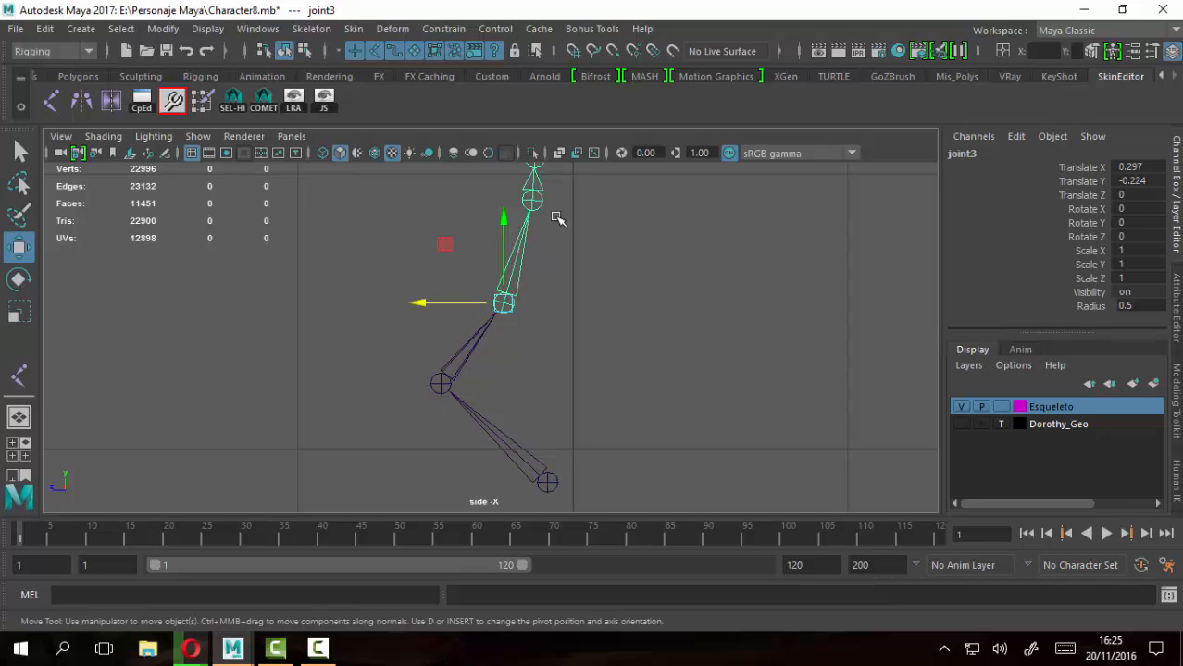
pyautogui.moveTo(422, 305); pyautogui.dragTo(456, 306)
# Move the fourth joint forward to Translate Y 0.377 and shift the fifth joint backward along the depth axis
pyautogui.keyDown('alt'); pyautogui.moveTo(560, 197); pyautogui.dragTo(571, 268, button='middle'); pyautogui.keyUp('alt')
pyautogui.click(570, 267)
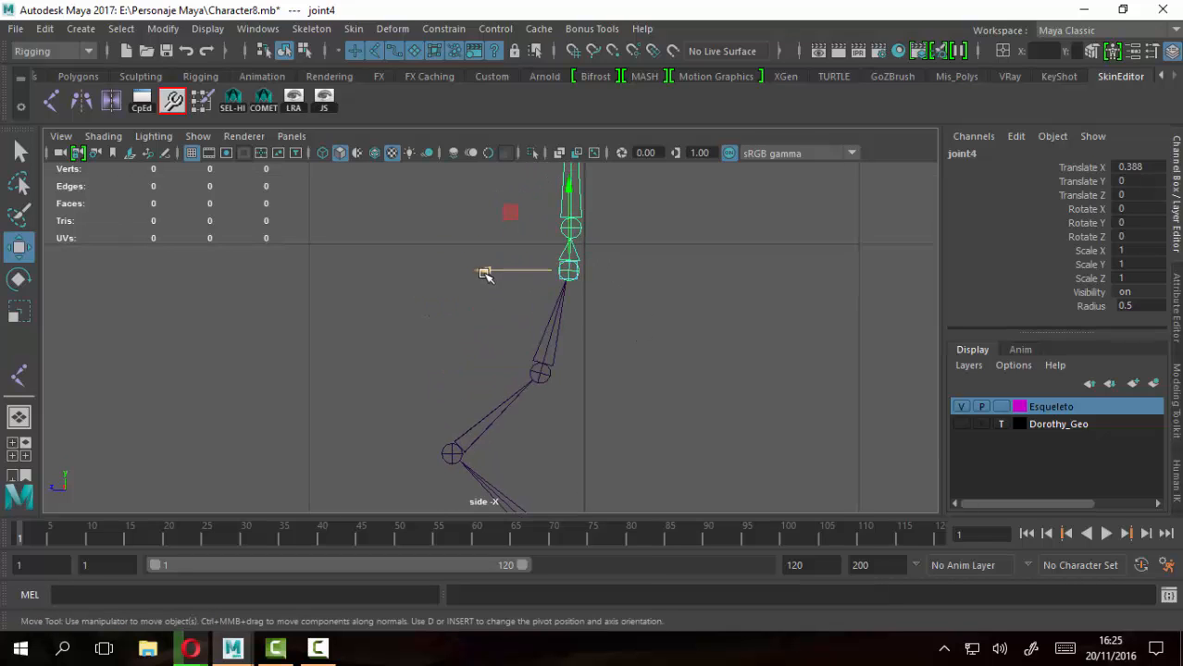
pyautogui.moveTo(485, 274); pyautogui.dragTo(379, 262)
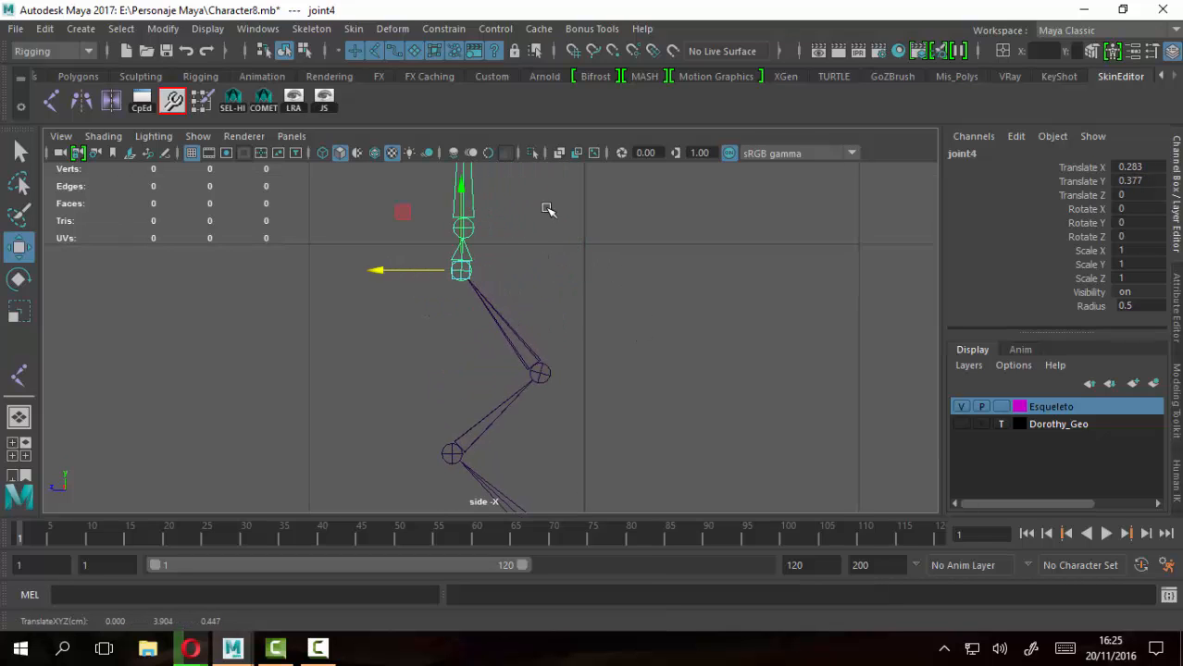
pyautogui.keyDown('alt'); pyautogui.moveTo(548, 210); pyautogui.dragTo(547, 241, button='middle'); pyautogui.keyUp('alt')
pyautogui.click(472, 258)
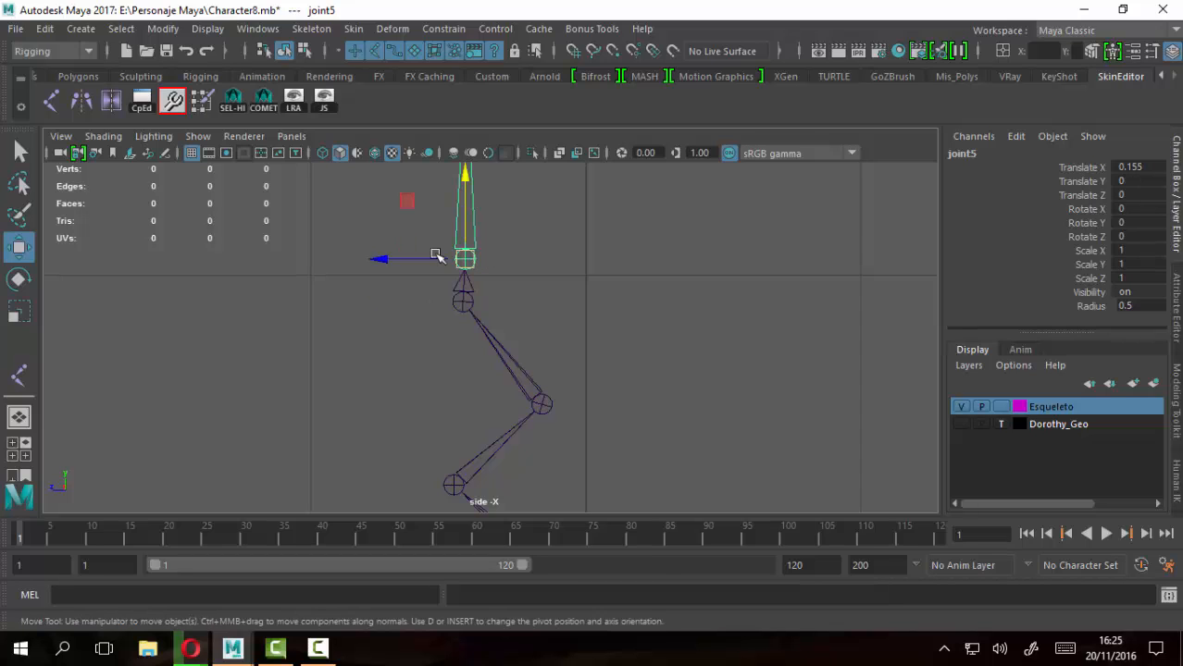
pyautogui.moveTo(383, 259); pyautogui.dragTo(467, 257)
# Move the topmost head joint backward to Translate Y -0.511 in the side view
pyautogui.keyDown('alt'); pyautogui.moveTo(602, 222); pyautogui.dragTo(630, 309, button='middle'); pyautogui.keyUp('alt')
pyautogui.click(575, 224)
pyautogui.moveTo(489, 227); pyautogui.dragTo(629, 256)
pyautogui.keyDown('alt'); pyautogui.moveTo(850, 391); pyautogui.dragTo(690, 452, button='right'); pyautogui.keyUp('alt')
pyautogui.keyDown('alt'); pyautogui.moveTo(690, 452); pyautogui.dragTo(495, 341, button='middle'); pyautogui.keyUp('alt')
pyautogui.keyDown('alt'); pyautogui.moveTo(591, 363); pyautogui.dragTo(650, 379, button='right'); pyautogui.keyUp('alt')
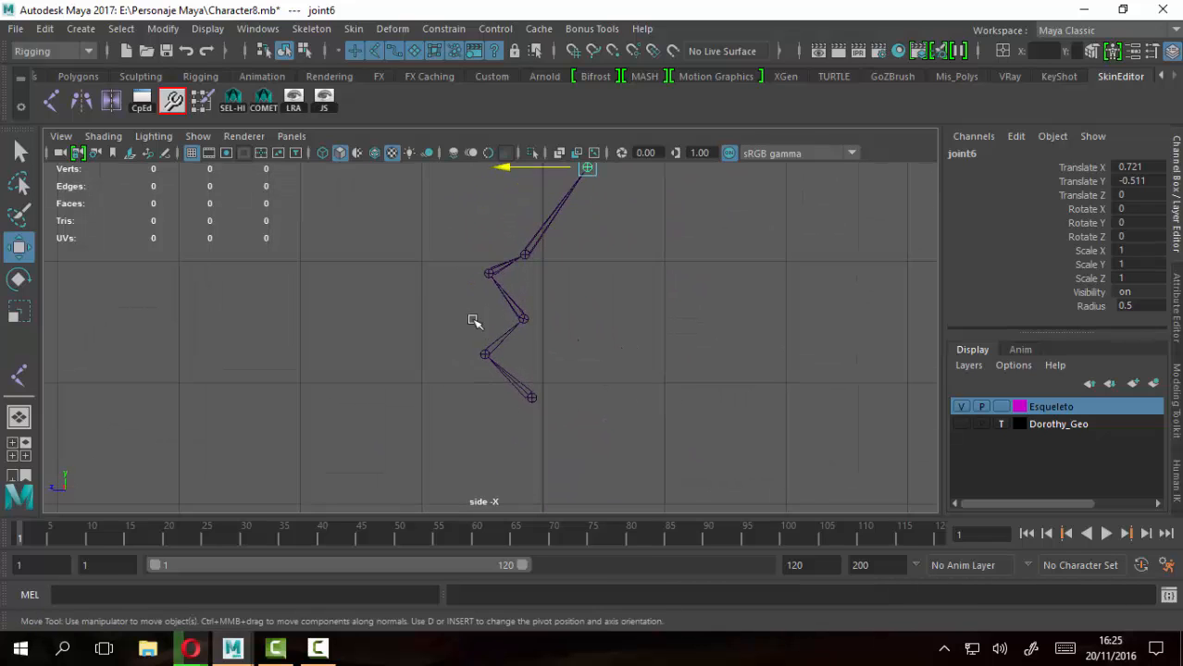
pyautogui.keyDown('alt'); pyautogui.moveTo(476, 363); pyautogui.dragTo(837, 415, button='right'); pyautogui.keyUp('alt')
# Move the root joint slightly back to Translate Z 0.03 and shift the second joint further forward
pyautogui.click(558, 436)
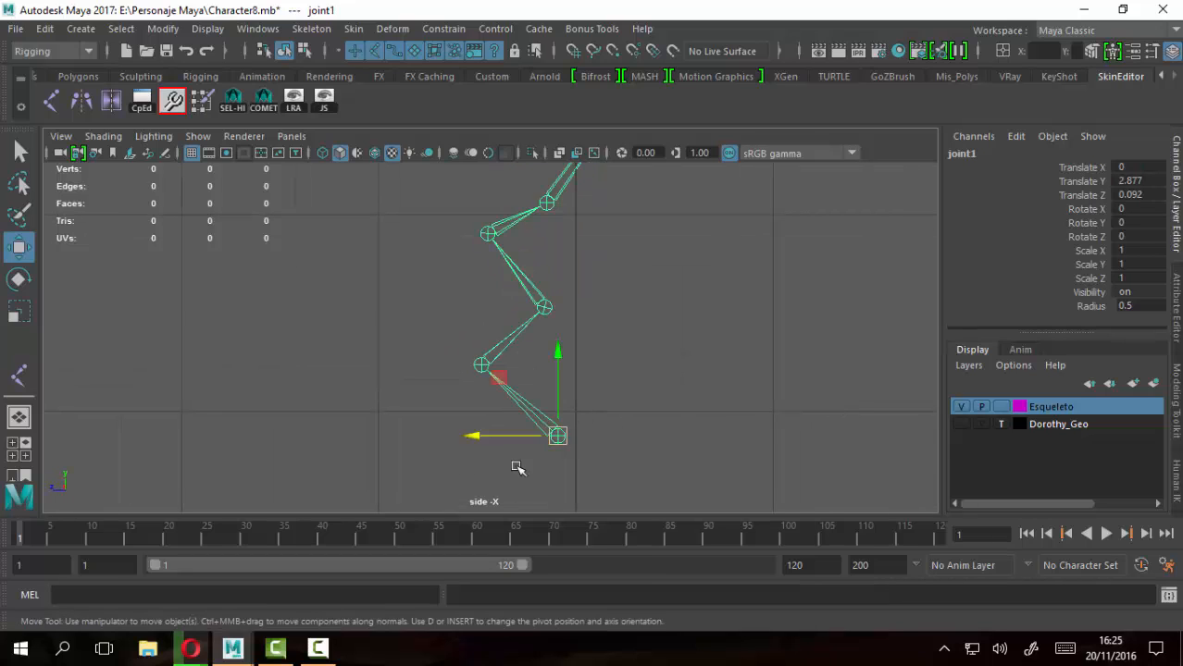
pyautogui.moveTo(479, 447); pyautogui.dragTo(490, 446)
pyautogui.click(491, 367)
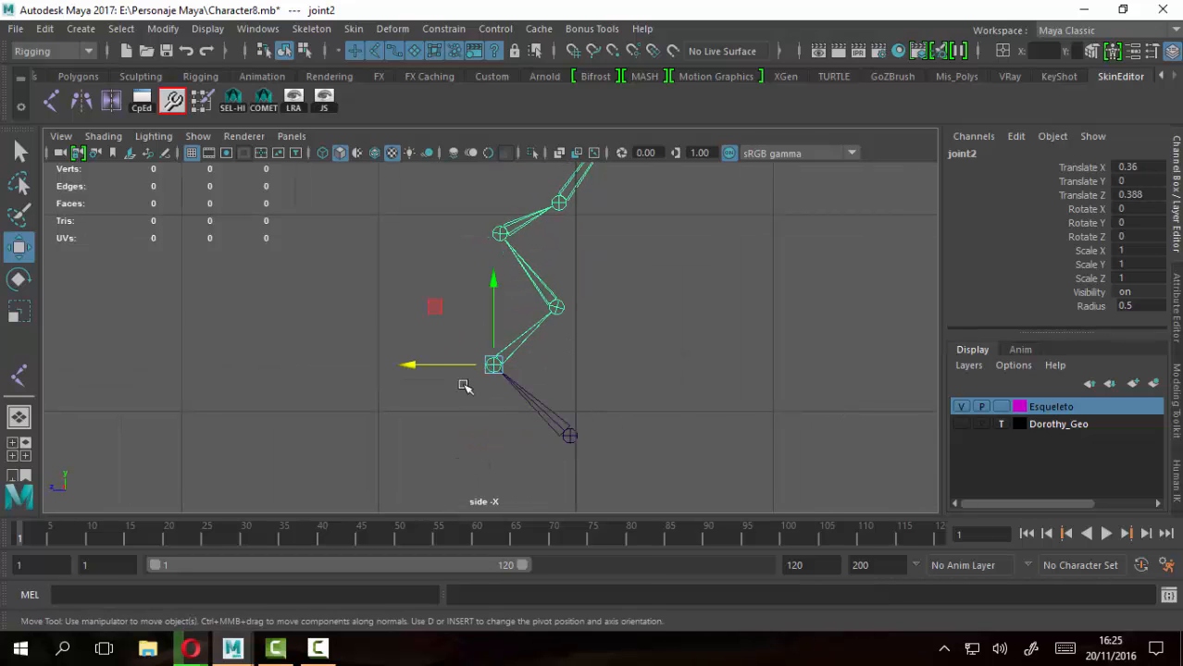
pyautogui.moveTo(421, 366); pyautogui.dragTo(391, 365)
# Move the third joint further back and the fourth joint forward to Translate Y 0.563, sharpening the zigzag
pyautogui.click(524, 307)
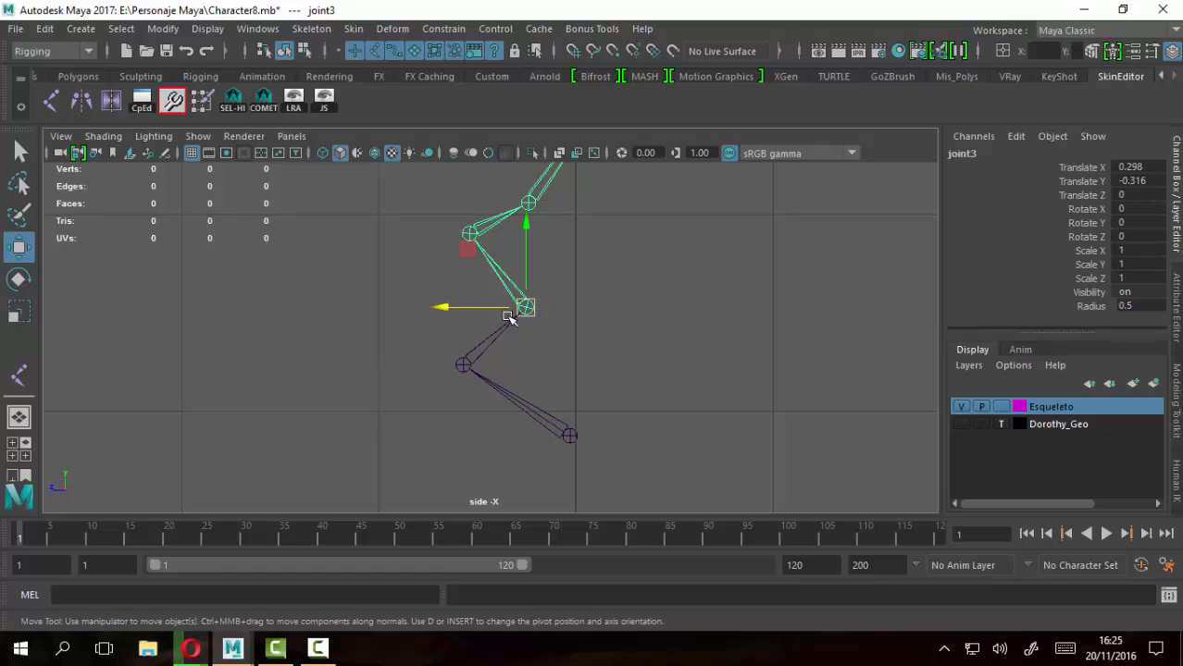
pyautogui.moveTo(439, 308); pyautogui.dragTo(487, 309)
pyautogui.click(517, 232)
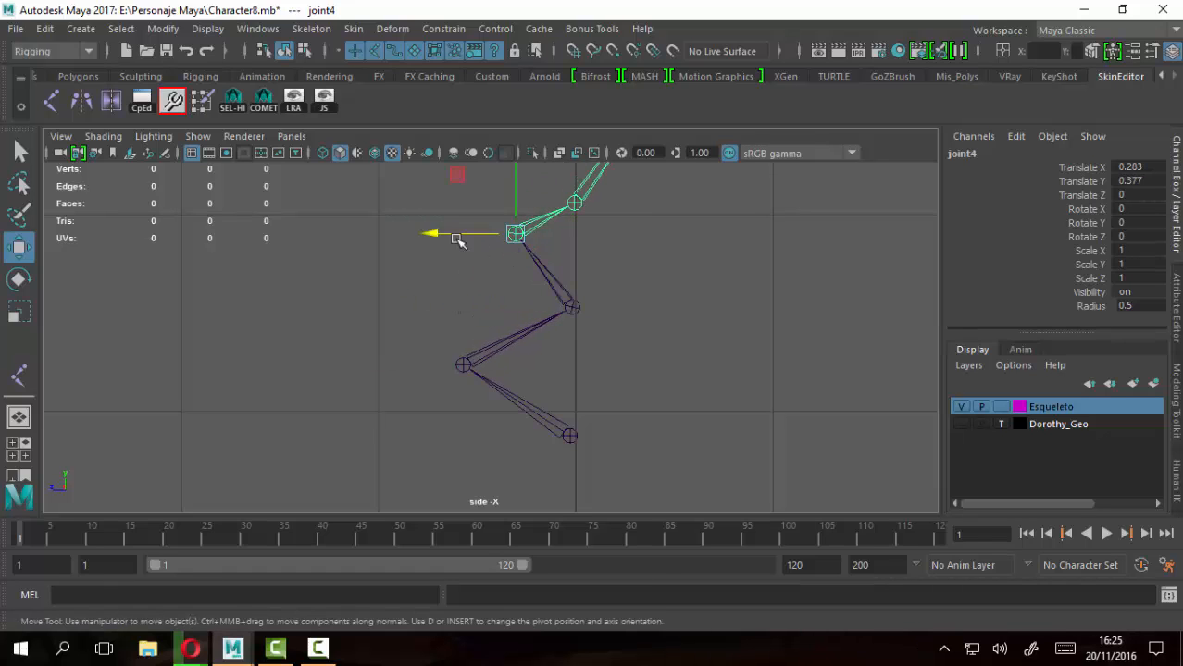
pyautogui.moveTo(428, 234); pyautogui.dragTo(386, 234)
# Select the root joint in the side view and show its rotation manipulator
pyautogui.click(19, 151)
pyautogui.scroll(3, 493, 443)
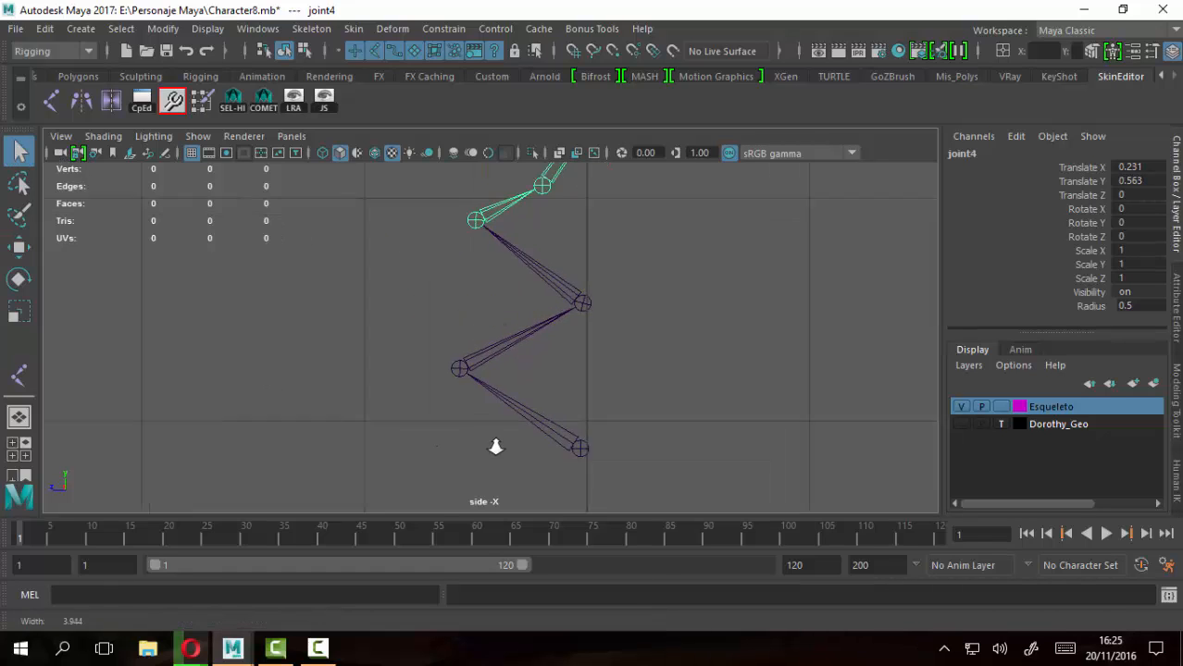
pyautogui.click(618, 373)
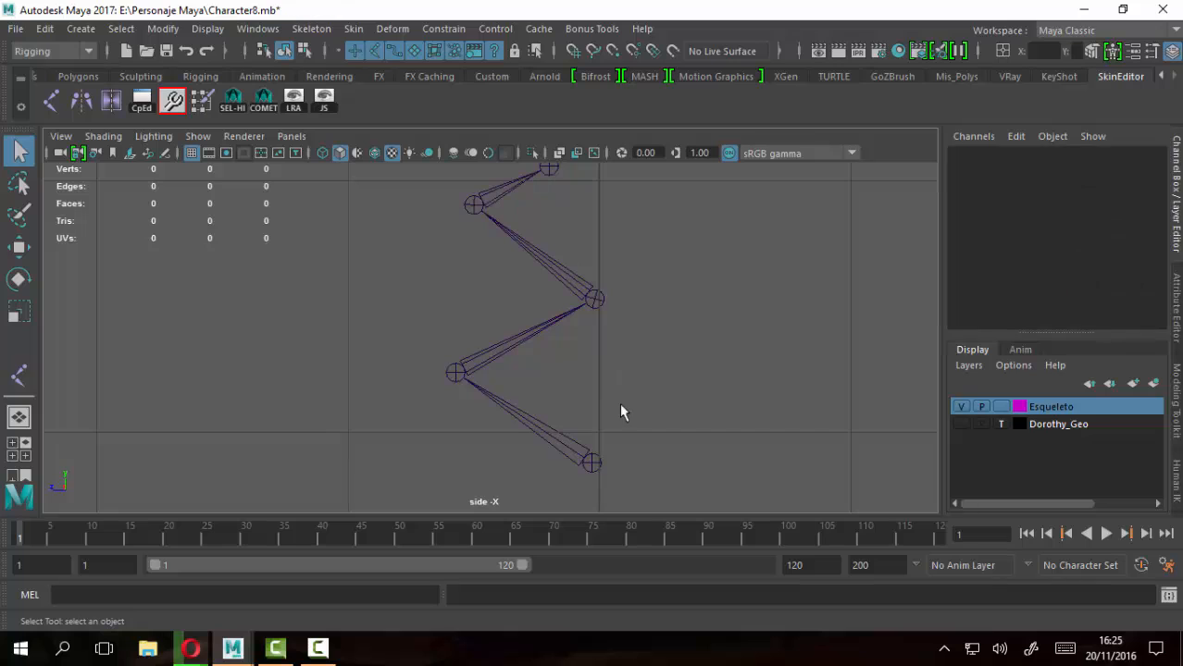
pyautogui.click(590, 462)
pyautogui.scroll(1, 363, 367)
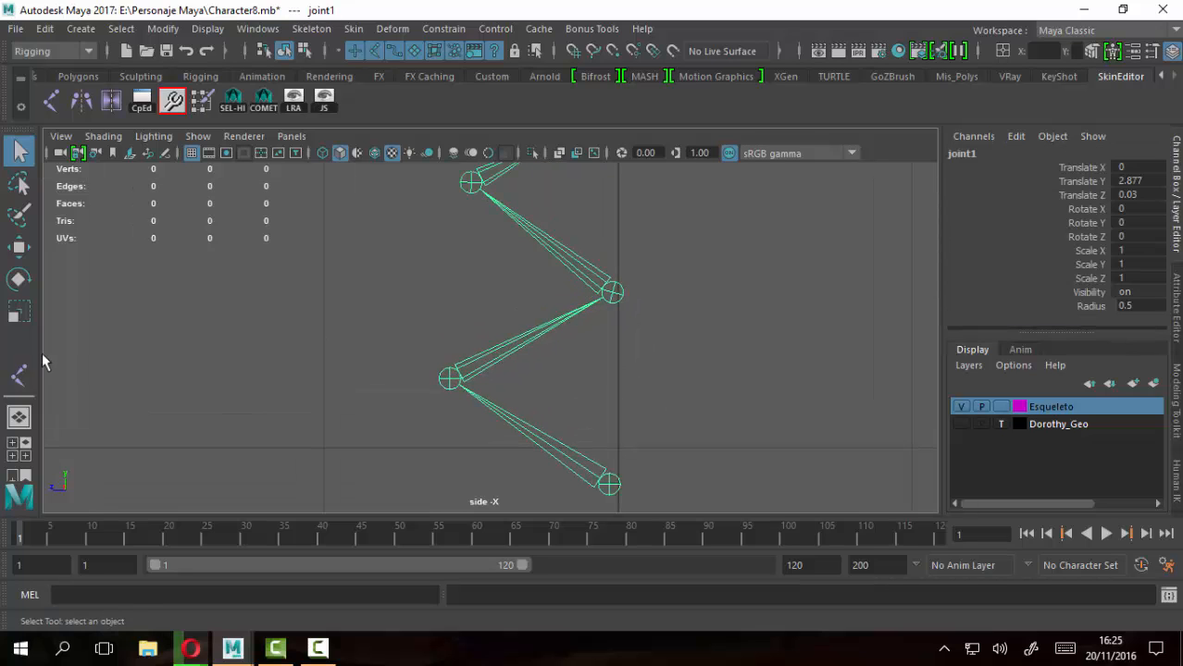
pyautogui.click(20, 278)
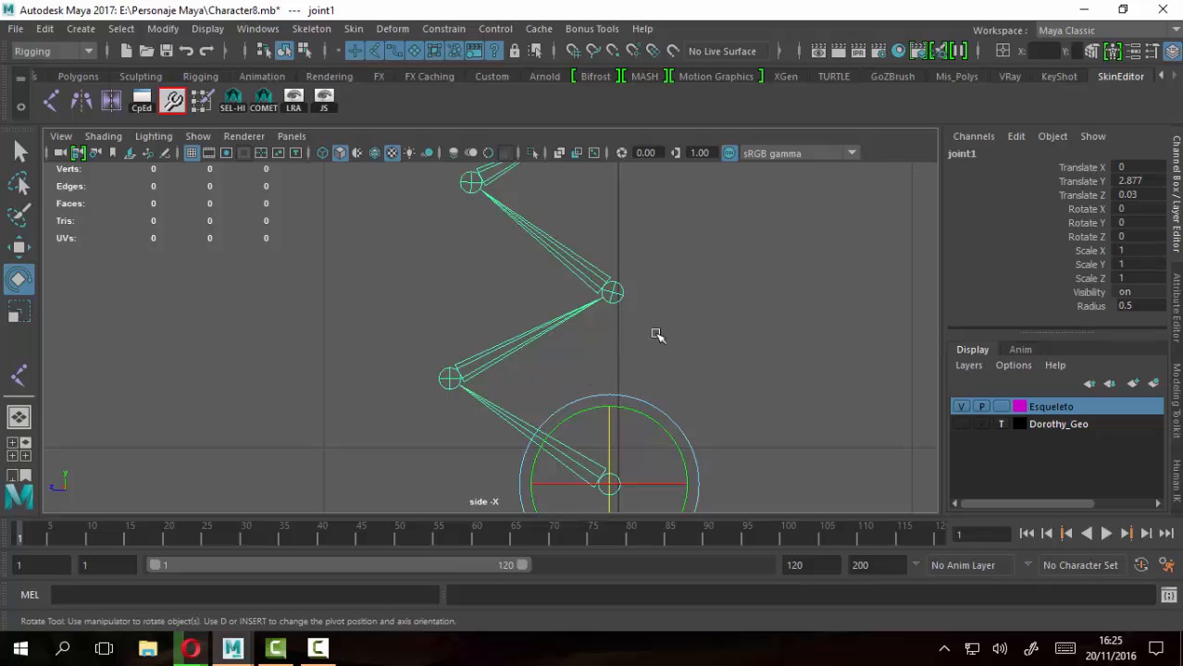
# Examine the second joint's rotation axes up close in the perspective view against the direction of its bone
pyautogui.press('space')
pyautogui.press('space')
pyautogui.keyDown('alt'); pyautogui.moveTo(428, 405); pyautogui.dragTo(394, 335); pyautogui.keyUp('alt')
pyautogui.keyDown('alt'); pyautogui.moveTo(514, 353); pyautogui.dragTo(501, 328); pyautogui.keyUp('alt')
pyautogui.keyDown('alt'); pyautogui.moveTo(408, 304); pyautogui.dragTo(434, 333, button='middle'); pyautogui.keyUp('alt')
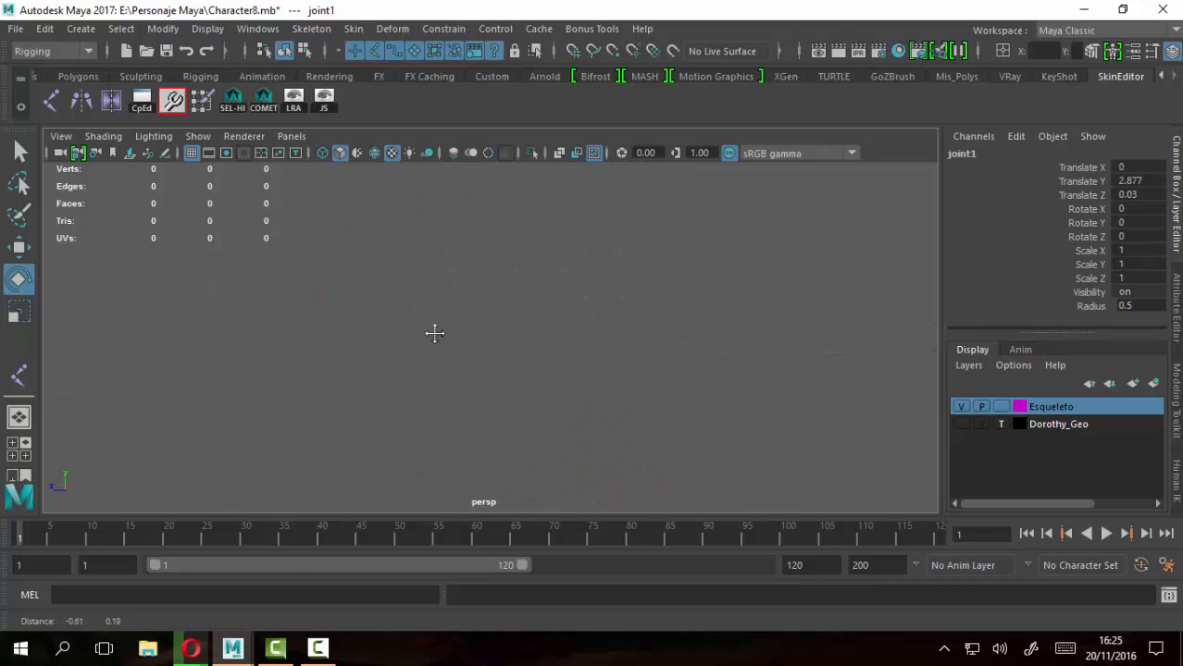
pyautogui.scroll(-7, 464, 331)
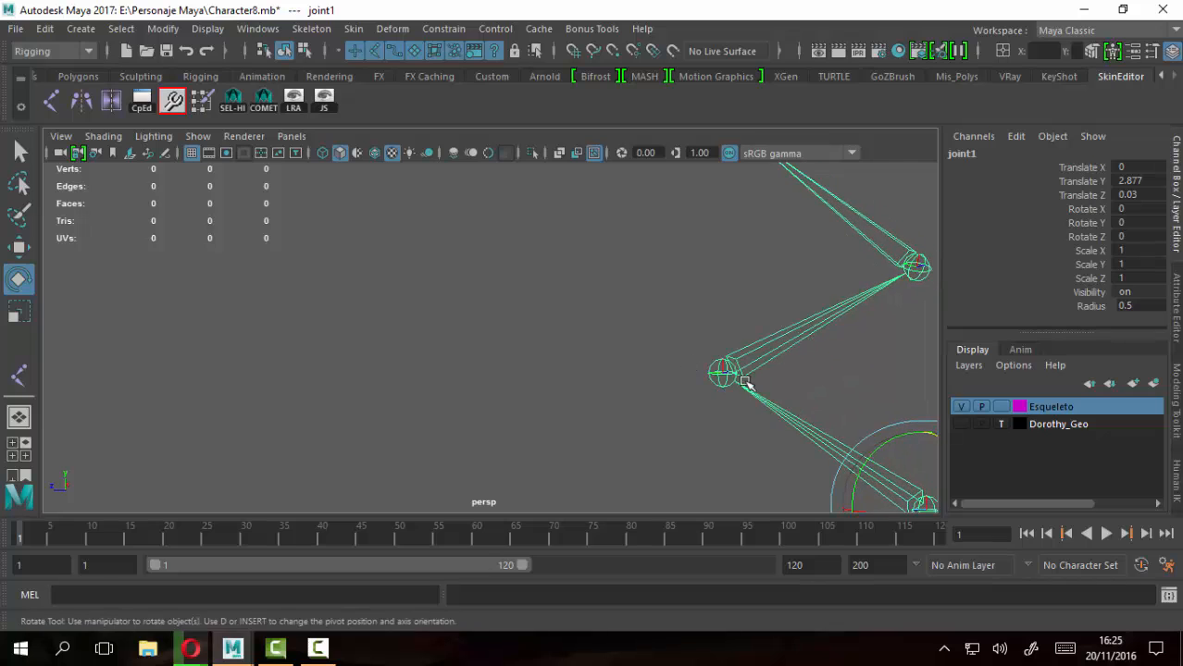
pyautogui.click(748, 366)
pyautogui.press('f')
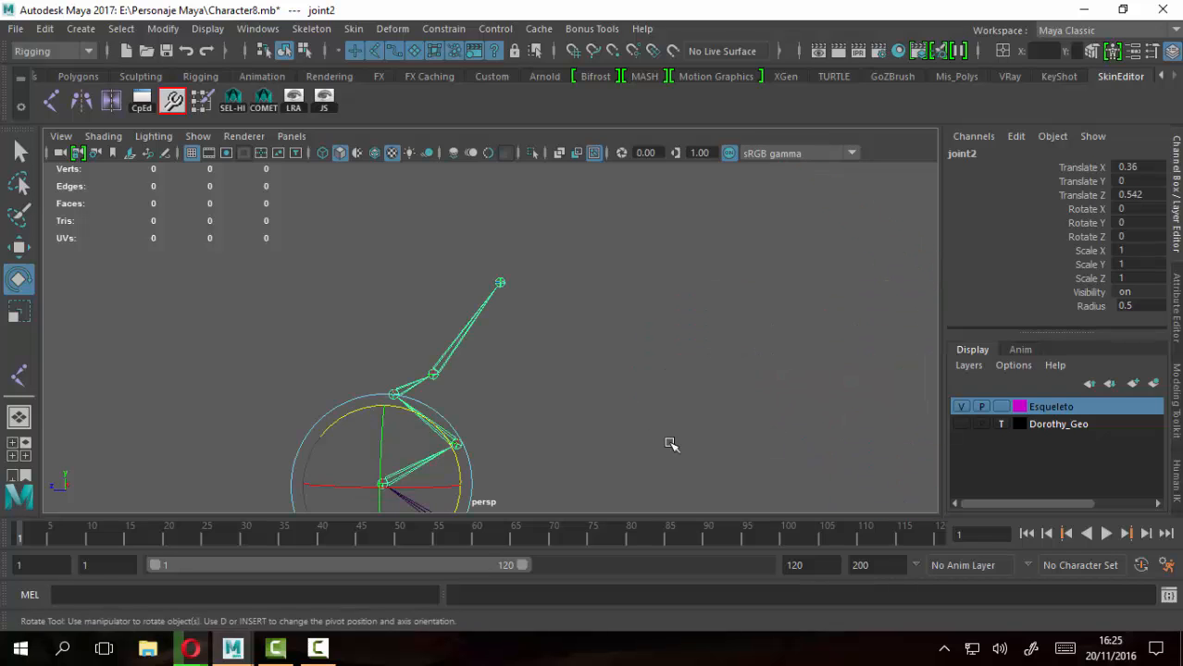
pyautogui.keyDown('alt'); pyautogui.moveTo(592, 439); pyautogui.dragTo(650, 301, button='middle'); pyautogui.keyUp('alt')
pyautogui.keyDown('alt'); pyautogui.moveTo(269, 384); pyautogui.dragTo(720, 465, button='right'); pyautogui.keyUp('alt')
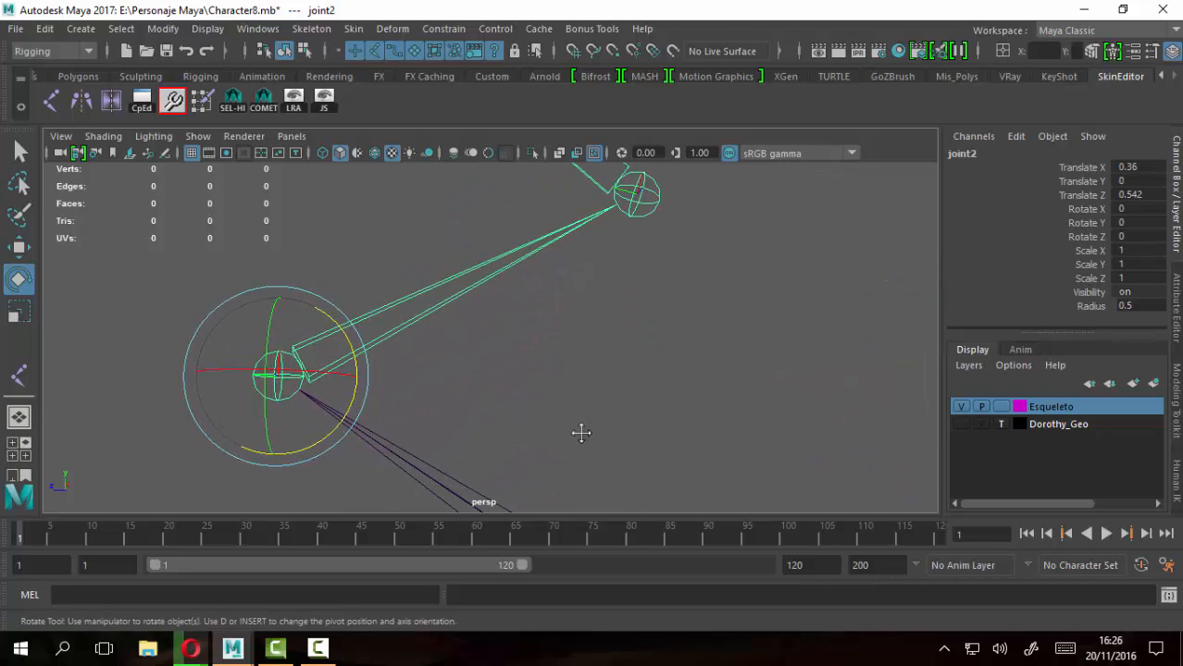
pyautogui.keyDown('alt'); pyautogui.moveTo(542, 433); pyautogui.dragTo(694, 425, button='middle'); pyautogui.keyUp('alt')
pyautogui.keyDown('alt'); pyautogui.moveTo(636, 401); pyautogui.dragTo(668, 417, button='right'); pyautogui.keyUp('alt')
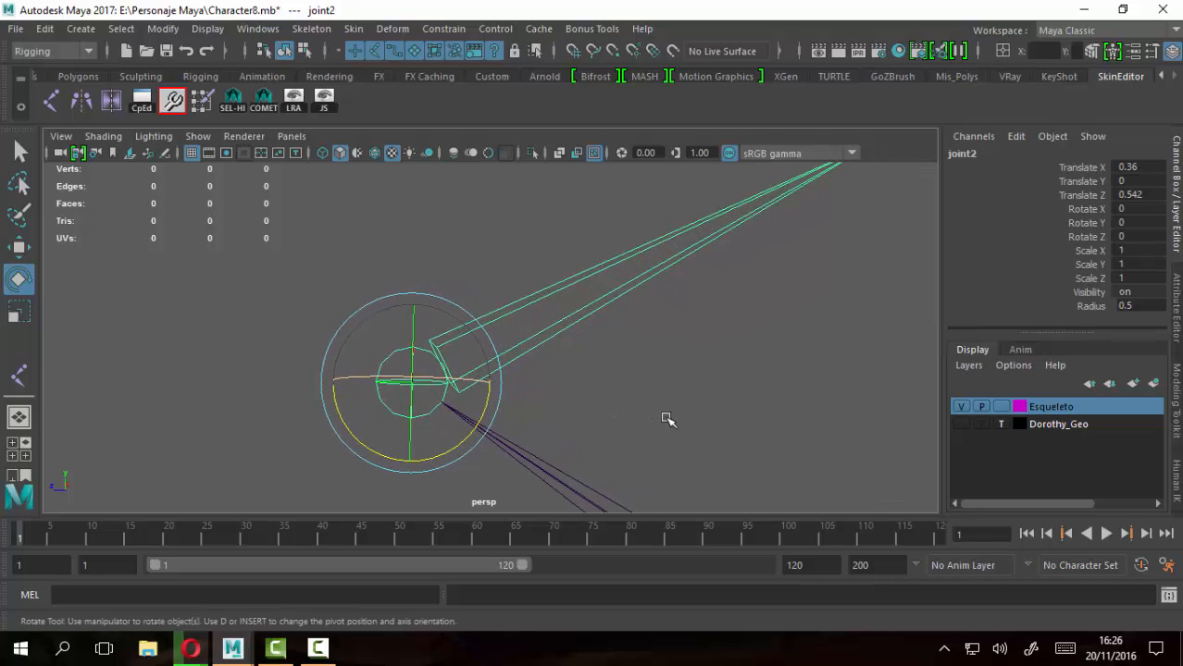
# Reselect the second joint without a manipulator and check which way its three axes point
pyautogui.click(557, 442)
pyautogui.keyDown('alt'); pyautogui.moveTo(537, 434); pyautogui.dragTo(549, 431); pyautogui.keyUp('alt')
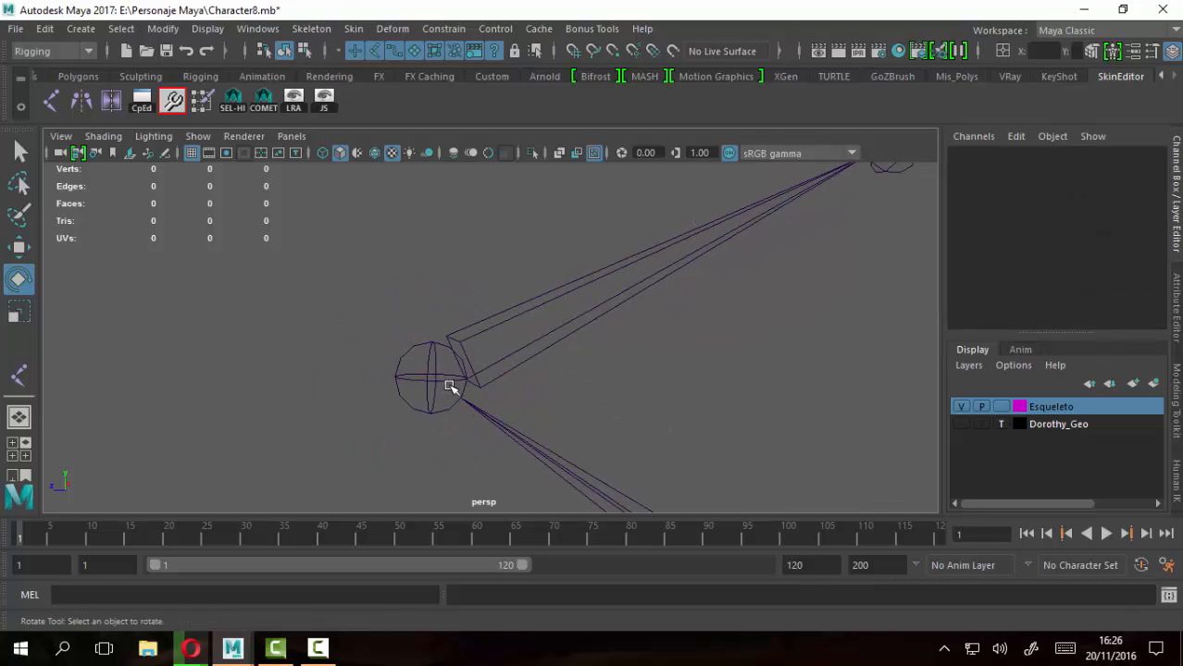
pyautogui.click(449, 386)
pyautogui.click(19, 150)
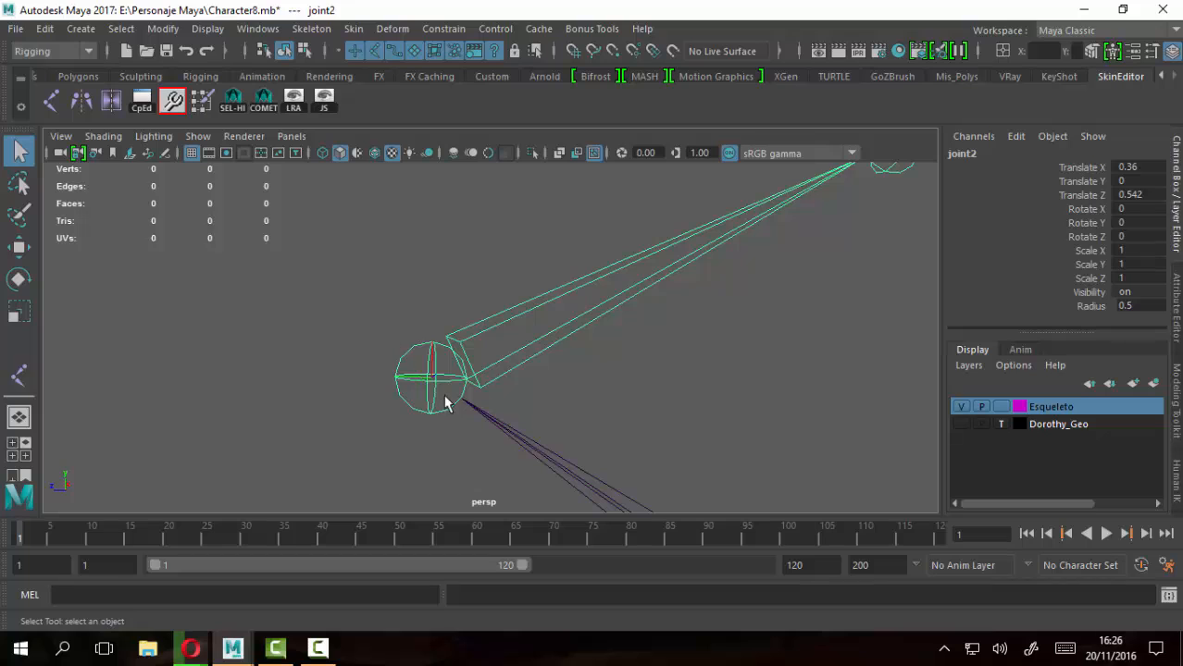
pyautogui.moveTo(444, 396)
pyautogui.keyDown('alt'); pyautogui.mouseDown()
pyautogui.moveTo(453, 409)
pyautogui.moveTo(439, 388)
pyautogui.mouseUp(); pyautogui.keyUp('alt')
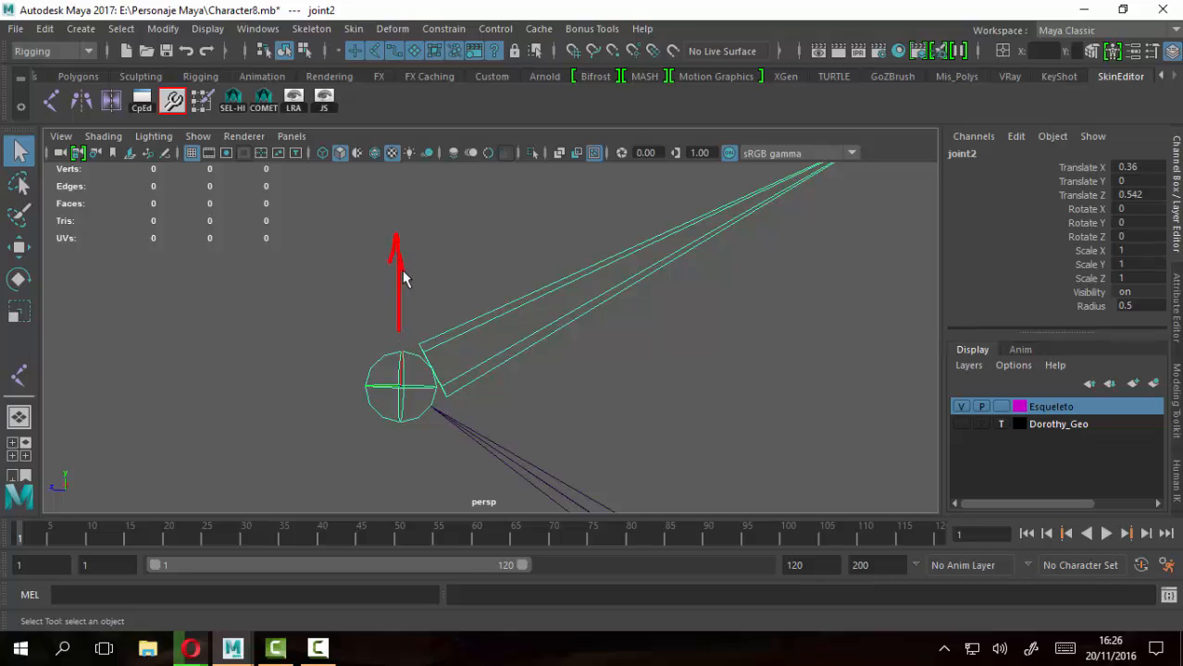
pyautogui.moveTo(443, 346); pyautogui.dragTo(501, 339)
pyautogui.moveTo(378, 352); pyautogui.dragTo(299, 428)
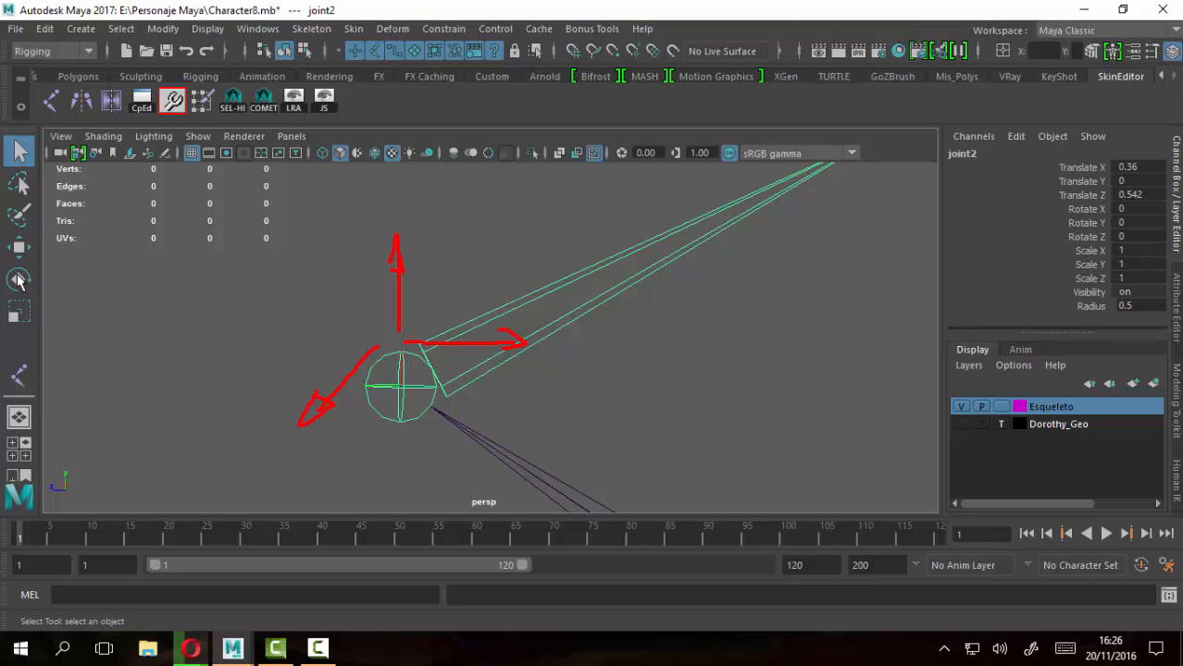
pyautogui.press('Escape')
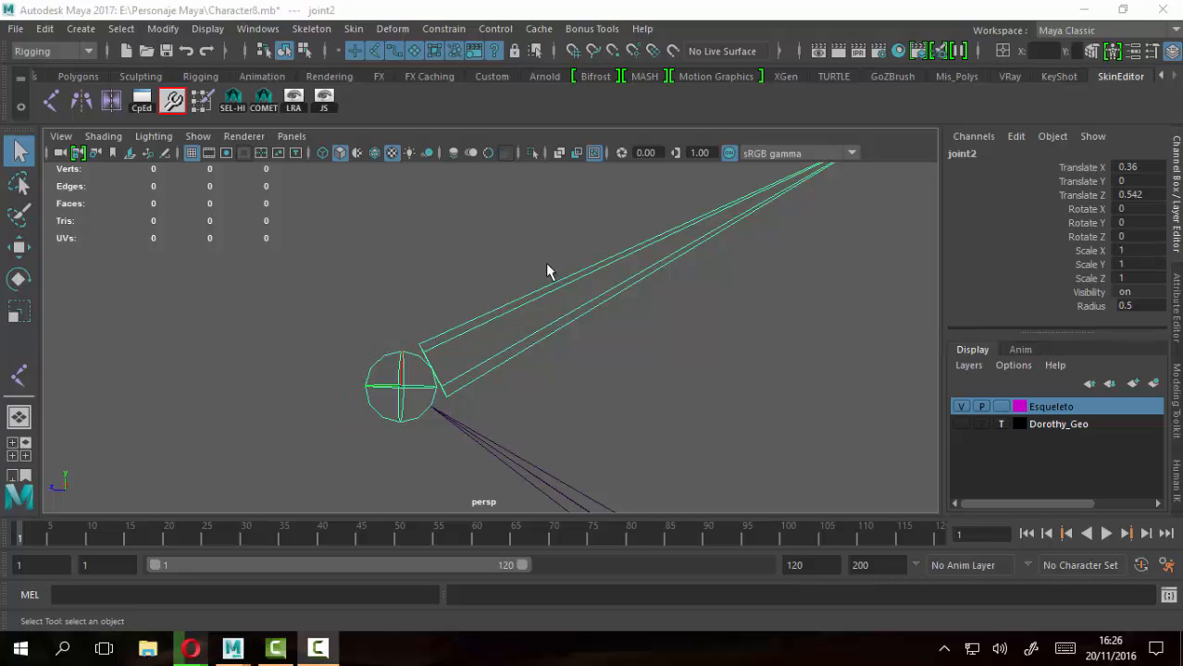
# Show the second joint's rotation manipulator and inspect its axes from the side and the front of the chain
pyautogui.click(18, 278)
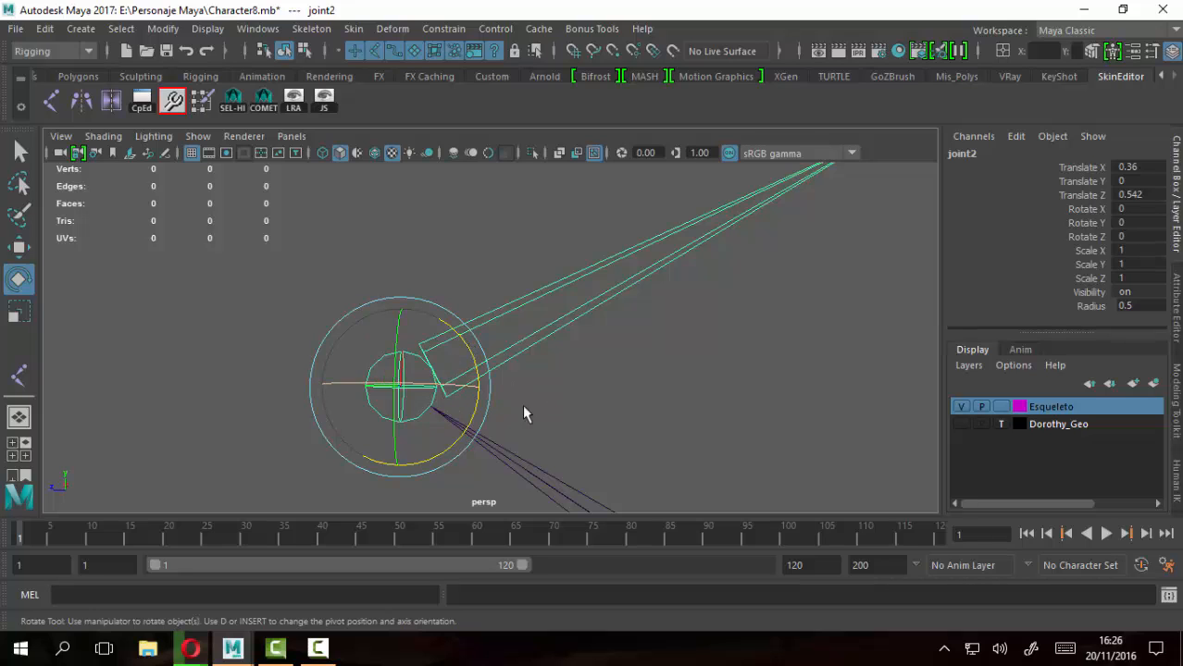
pyautogui.keyDown('alt'); pyautogui.moveTo(523, 409); pyautogui.dragTo(559, 417); pyautogui.keyUp('alt')
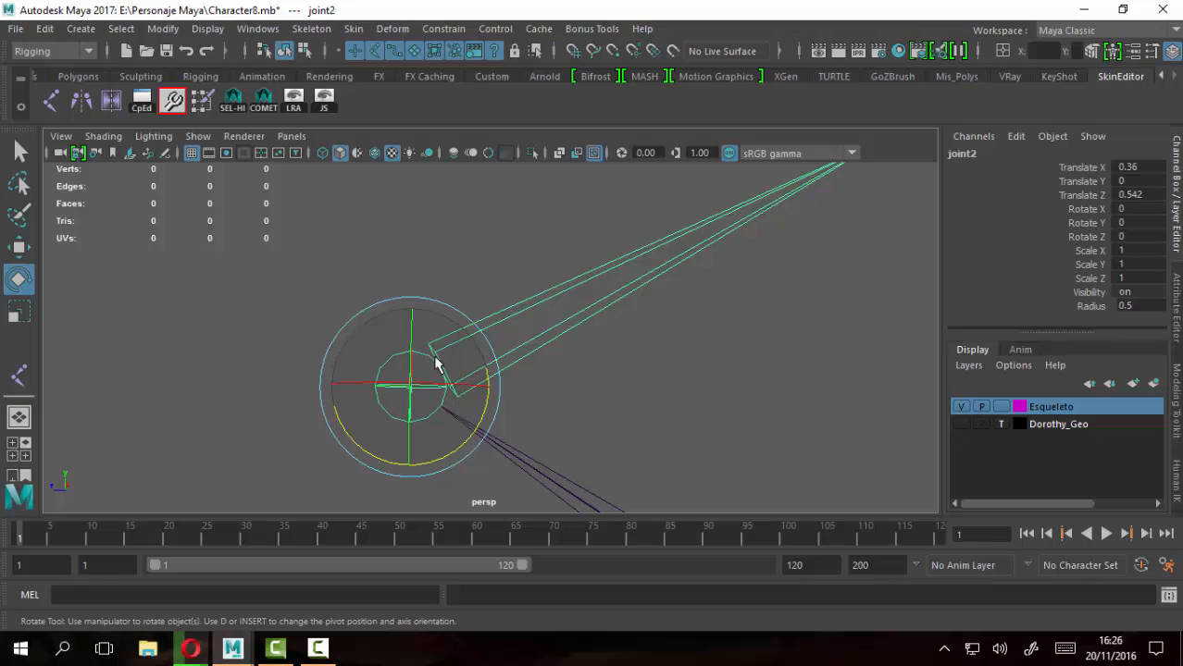
pyautogui.keyDown('alt'); pyautogui.moveTo(677, 360); pyautogui.dragTo(604, 316, button='right'); pyautogui.keyUp('alt')
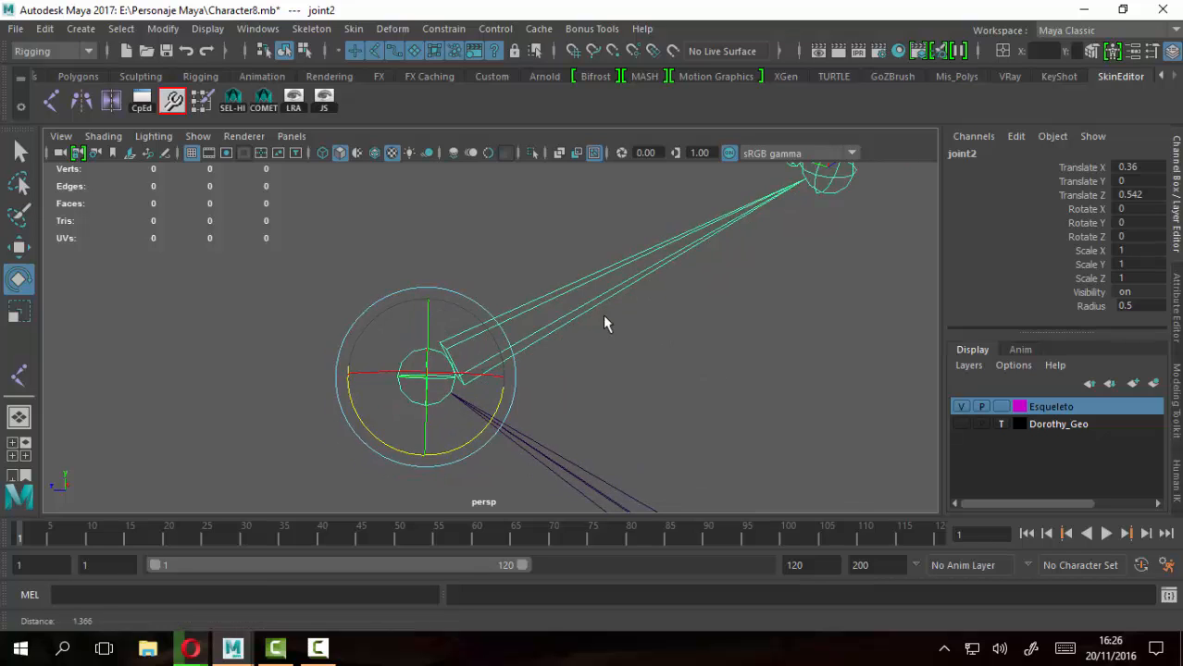
pyautogui.keyDown('alt'); pyautogui.moveTo(603, 319); pyautogui.dragTo(749, 366); pyautogui.keyUp('alt')
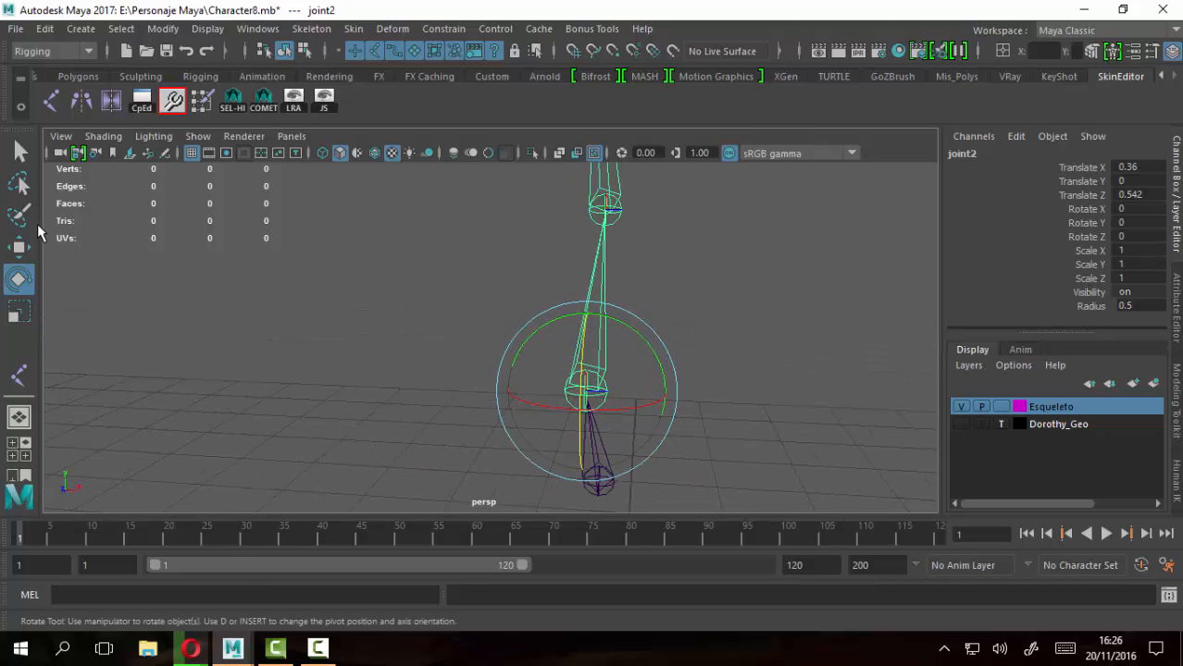
# Move the second joint sideways out of the chain's plane to Translate Y -0.194
pyautogui.click(20, 247)
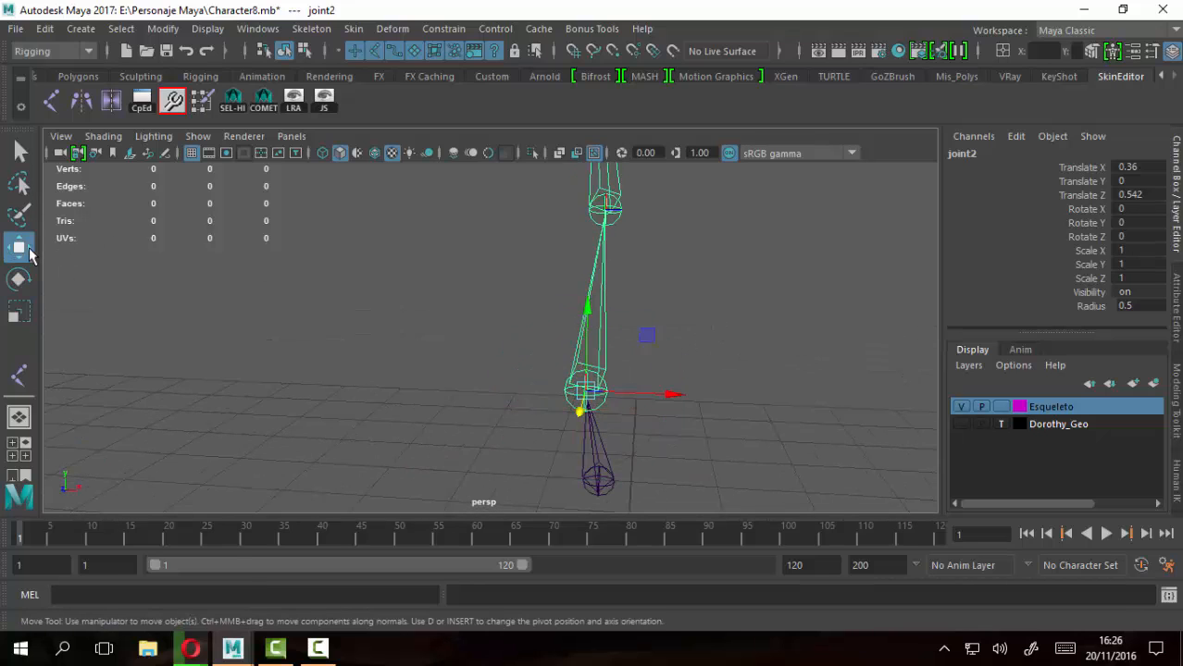
pyautogui.keyDown('alt'); pyautogui.moveTo(740, 388); pyautogui.dragTo(721, 386, button='right'); pyautogui.keyUp('alt')
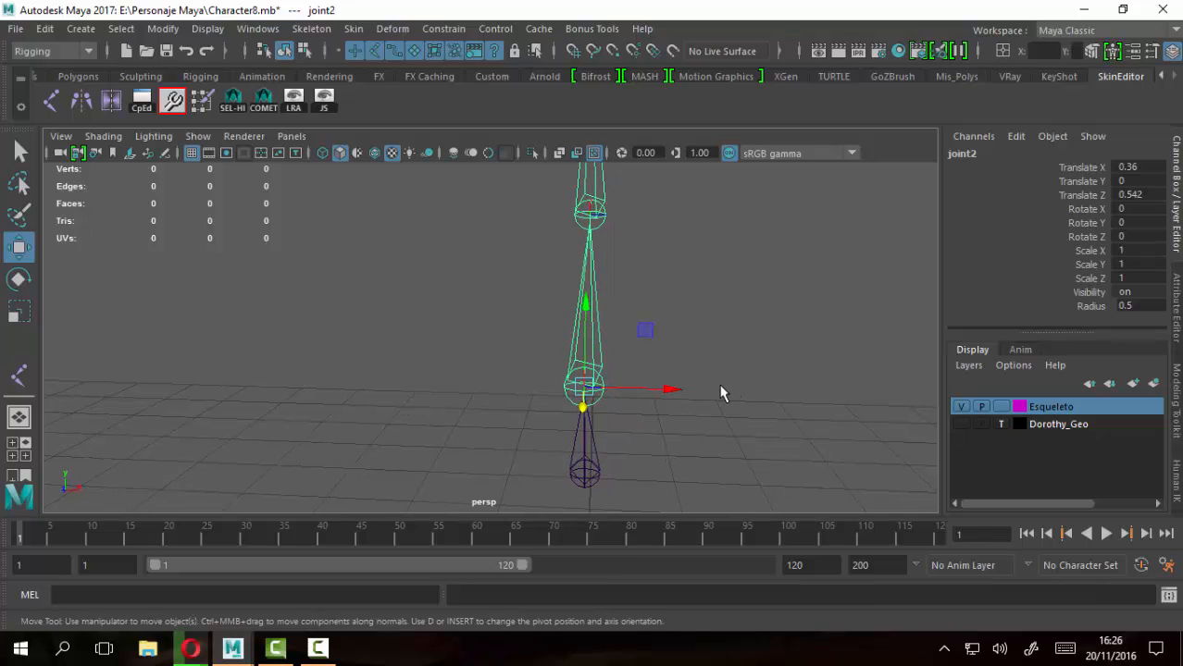
pyautogui.keyDown('alt'); pyautogui.moveTo(827, 430); pyautogui.dragTo(714, 431); pyautogui.keyUp('alt')
pyautogui.keyDown('alt'); pyautogui.moveTo(784, 417); pyautogui.dragTo(871, 409); pyautogui.keyUp('alt')
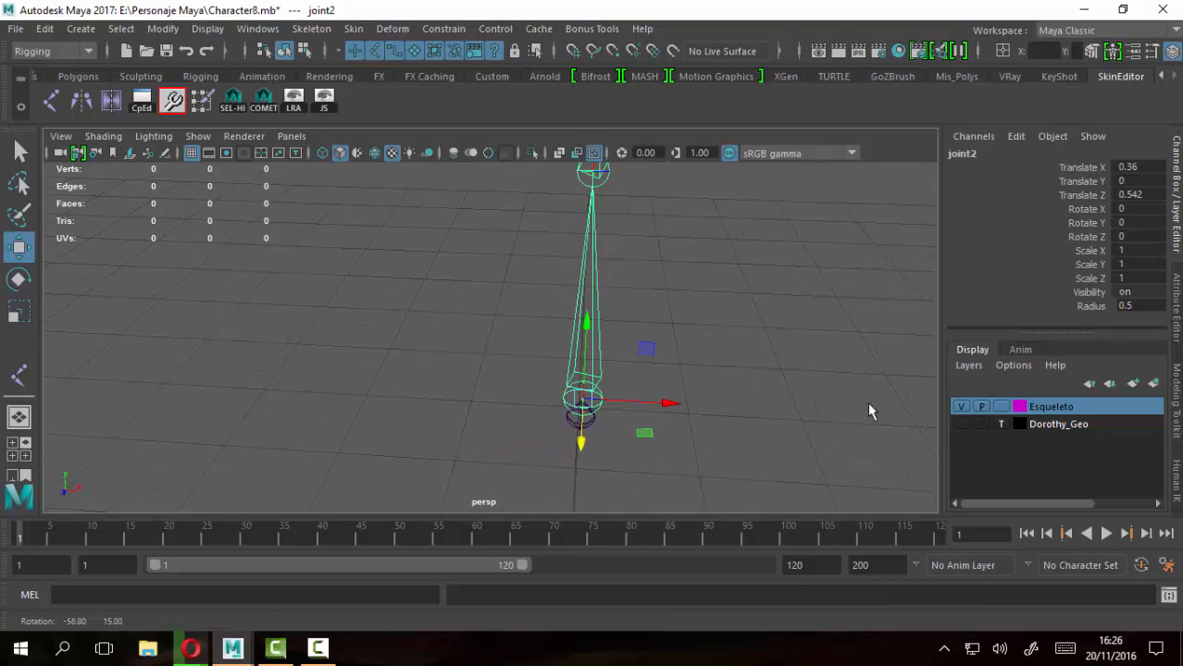
pyautogui.moveTo(673, 403); pyautogui.dragTo(775, 402)
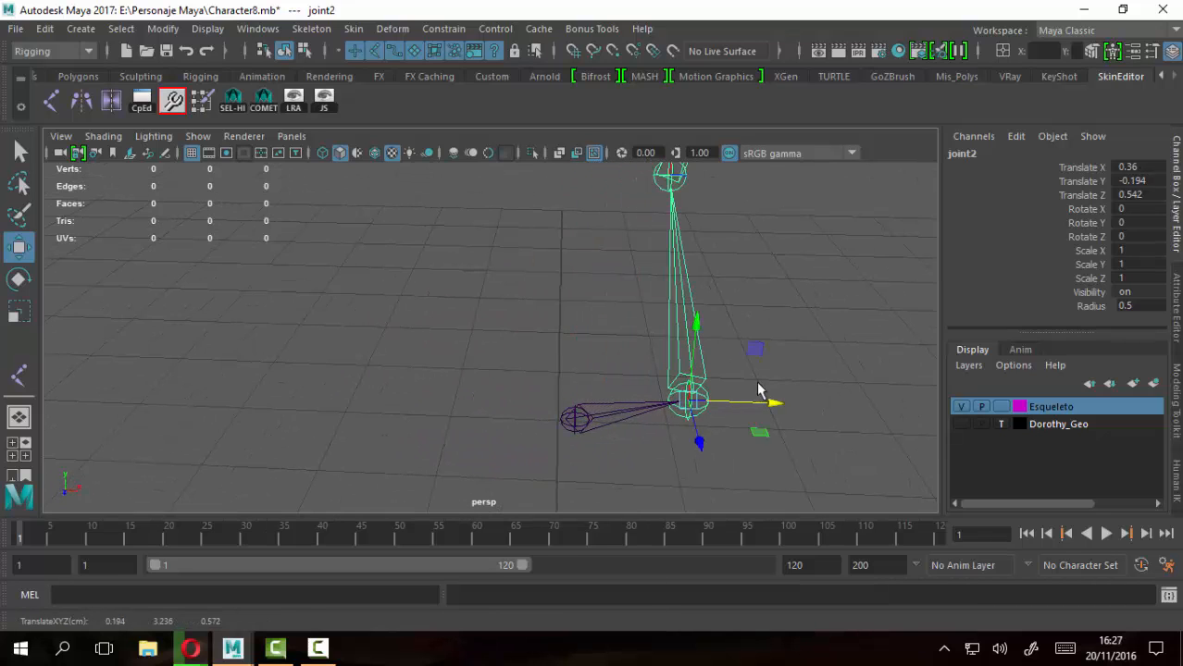
# Move the third joint sideways in the opposite direction and the fourth joint back across to Translate Z 0.506
pyautogui.keyDown('alt'); pyautogui.moveTo(725, 277); pyautogui.dragTo(723, 332, button='middle'); pyautogui.keyUp('alt')
pyautogui.click(692, 257)
pyautogui.moveTo(755, 252); pyautogui.dragTo(548, 276)
pyautogui.keyDown('alt'); pyautogui.moveTo(548, 276); pyautogui.dragTo(710, 340, button='middle'); pyautogui.keyUp('alt')
pyautogui.click(448, 266)
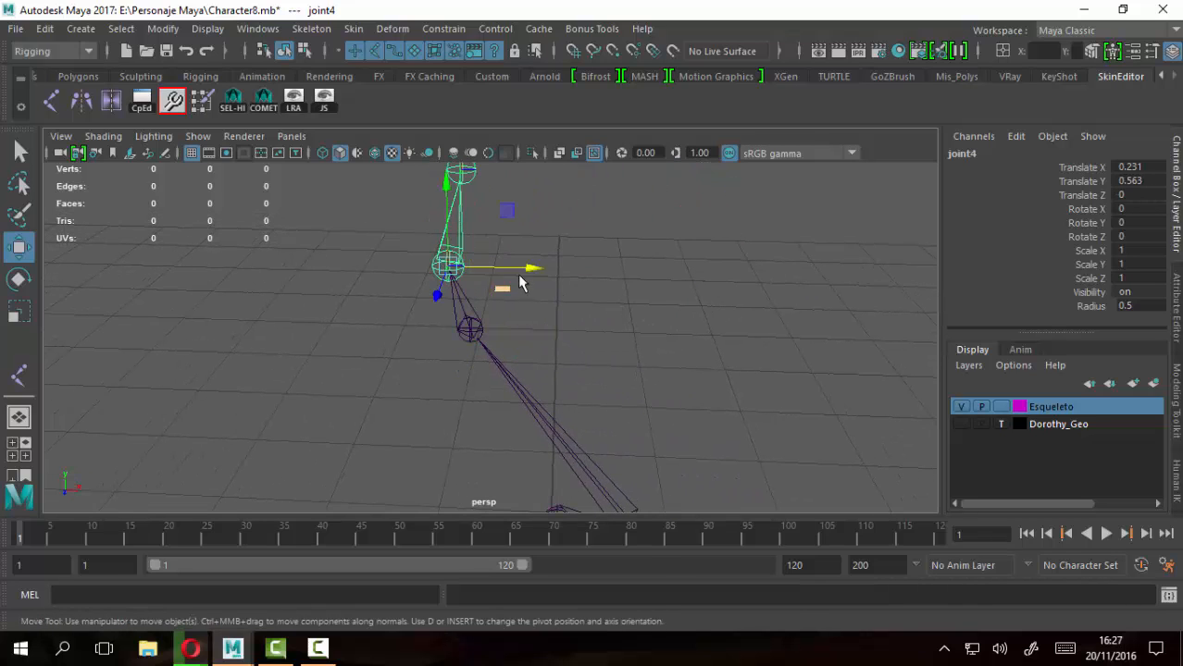
pyautogui.moveTo(533, 266); pyautogui.dragTo(751, 280)
pyautogui.keyDown('alt'); pyautogui.moveTo(749, 266); pyautogui.dragTo(727, 359, button='middle'); pyautogui.keyUp('alt')
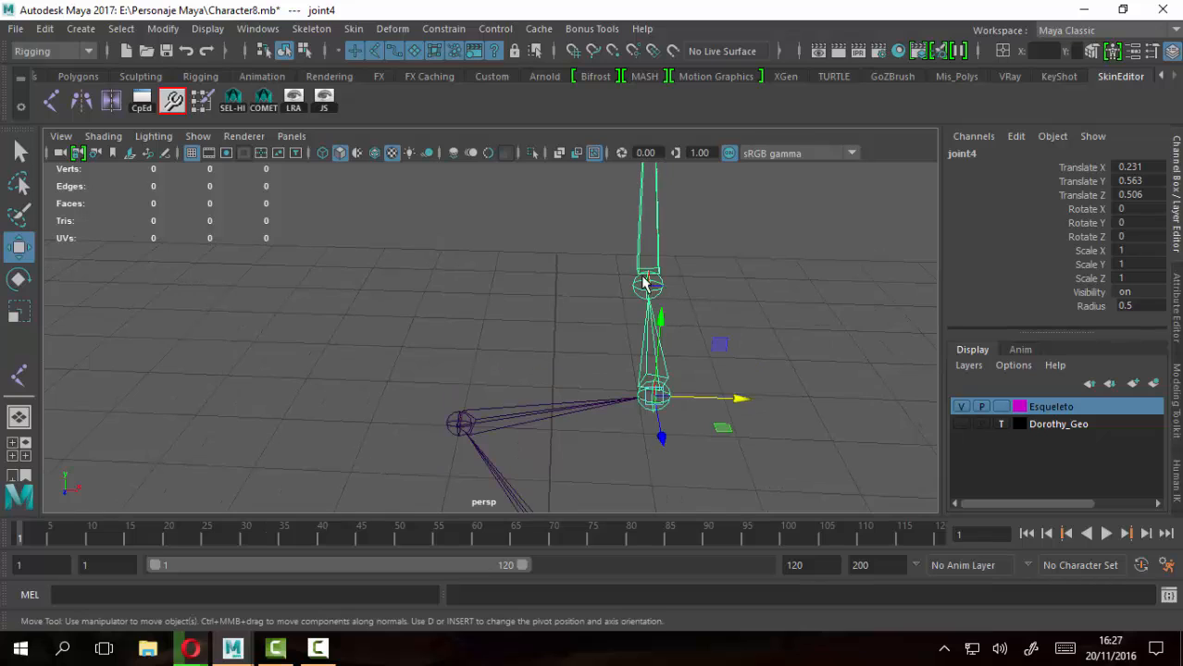
# Continue the sideways zigzag by moving the fifth joint to Translate Z -0.454 and the topmost head joint to Translate Z 0.504
pyautogui.click(647, 284)
pyautogui.moveTo(671, 290); pyautogui.dragTo(492, 285)
pyautogui.keyDown('alt'); pyautogui.moveTo(665, 259); pyautogui.dragTo(672, 353, button='middle'); pyautogui.keyUp('alt')
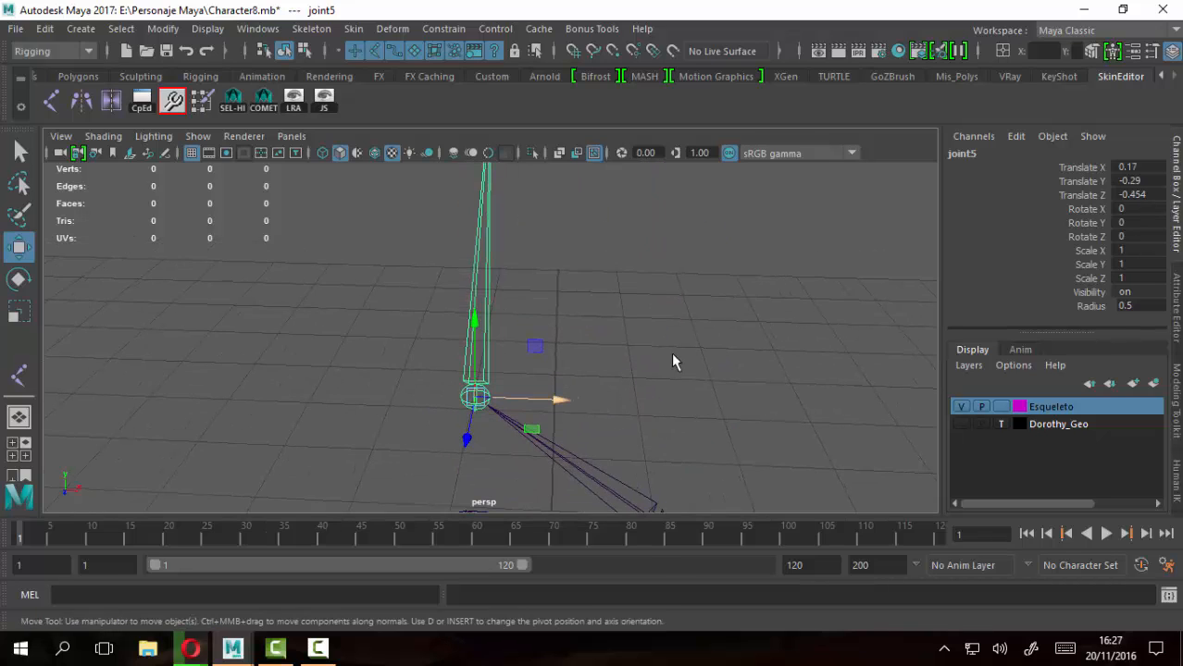
pyautogui.keyDown('alt'); pyautogui.moveTo(568, 270); pyautogui.dragTo(569, 378, button='middle'); pyautogui.keyUp('alt')
pyautogui.click(491, 181)
pyautogui.moveTo(555, 187); pyautogui.dragTo(740, 268)
# Select the root joint and examine how its axes line up with the first bone in the perspective view
pyautogui.scroll(-1, 646, 383)
pyautogui.keyDown('alt'); pyautogui.moveTo(644, 384); pyautogui.dragTo(624, 237, button='middle'); pyautogui.keyUp('alt')
pyautogui.keyDown('alt'); pyautogui.moveTo(776, 399); pyautogui.dragTo(472, 396); pyautogui.keyUp('alt')
pyautogui.keyDown('alt'); pyautogui.moveTo(626, 405); pyautogui.dragTo(466, 350); pyautogui.keyUp('alt')
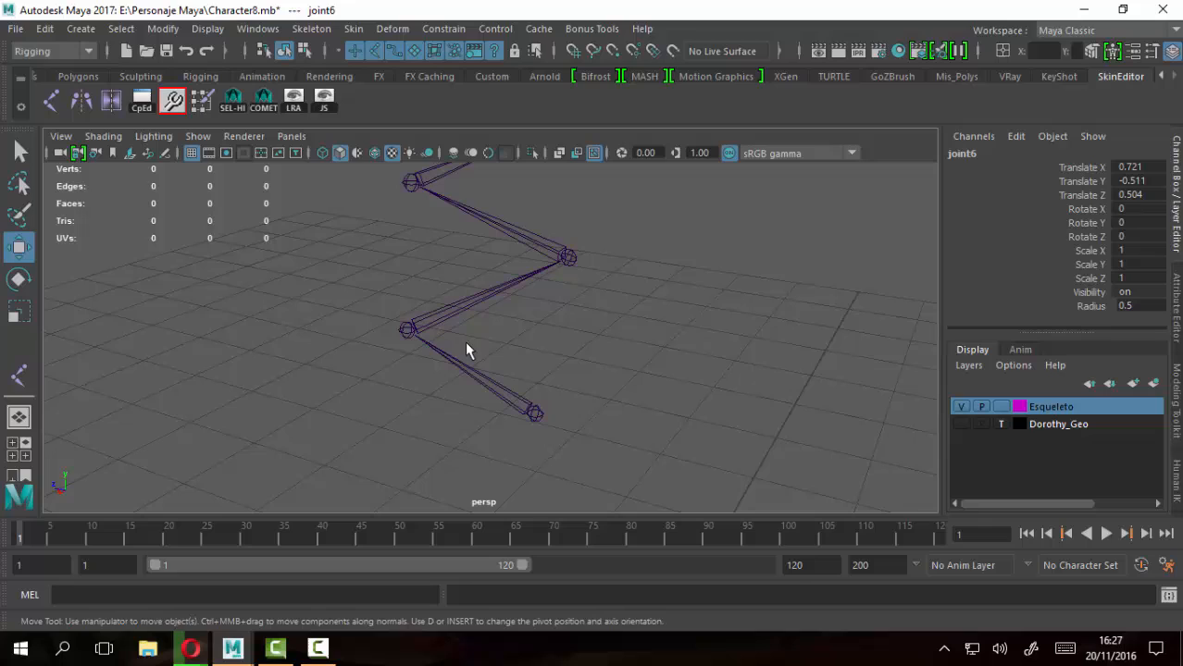
pyautogui.click(502, 400)
pyautogui.keyDown('alt'); pyautogui.moveTo(370, 356); pyautogui.dragTo(455, 391); pyautogui.keyUp('alt')
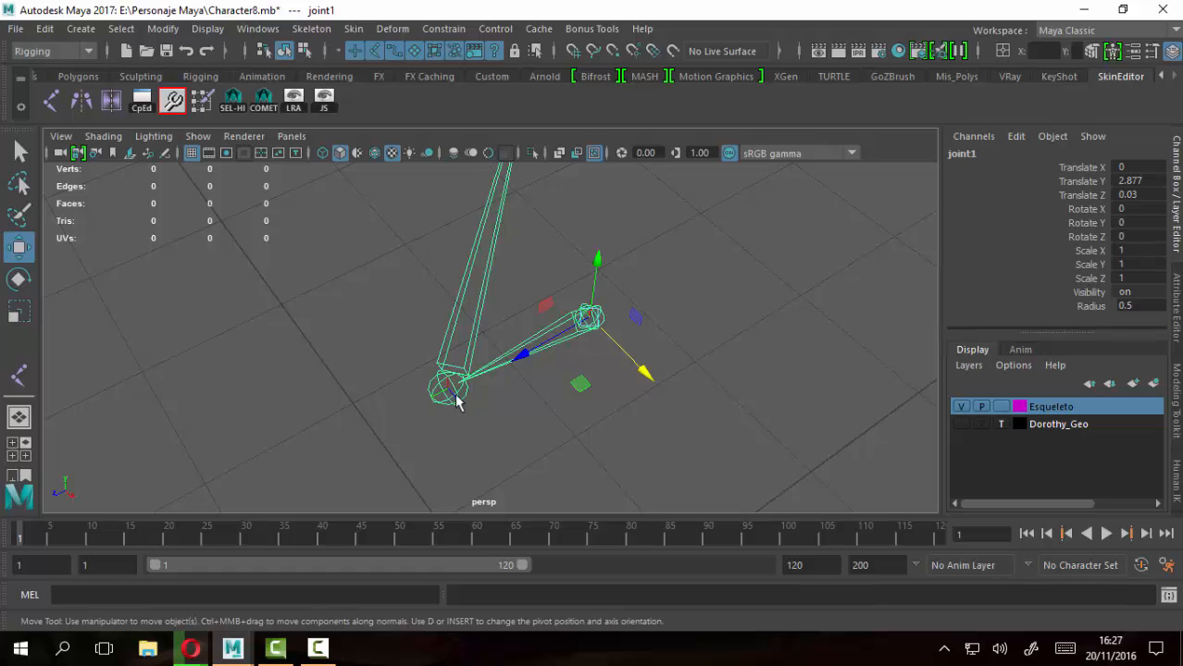
pyautogui.keyDown('alt'); pyautogui.moveTo(467, 464); pyautogui.dragTo(498, 438); pyautogui.keyUp('alt')
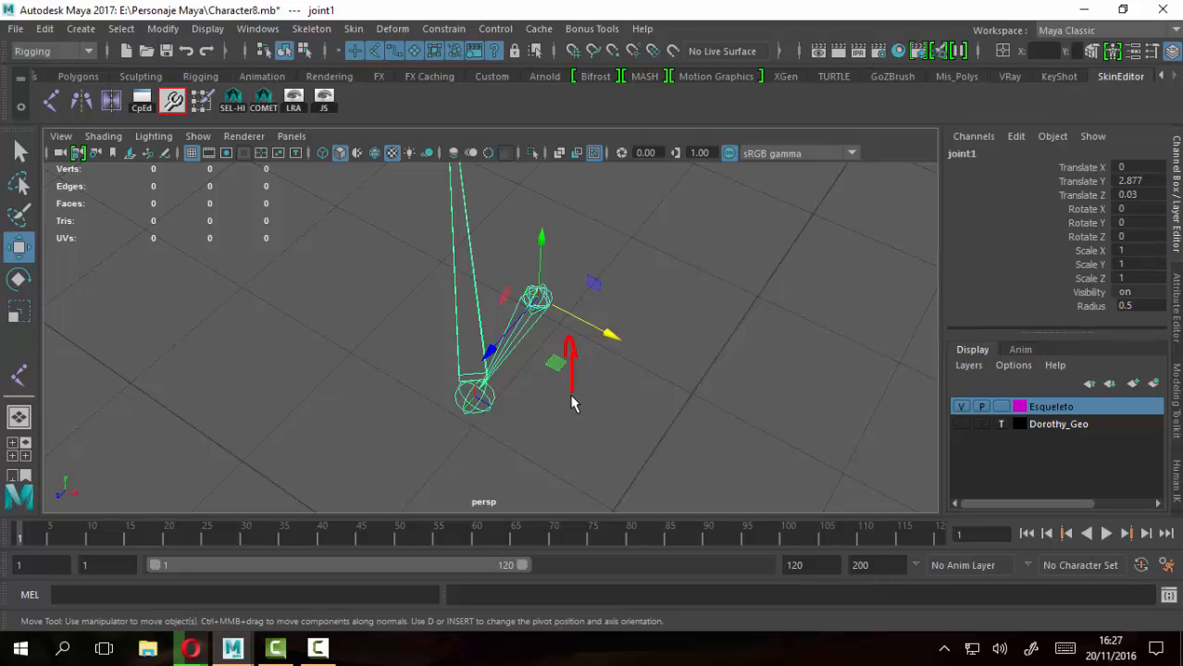
pyautogui.moveTo(568, 397)
pyautogui.mouseDown()
pyautogui.moveTo(538, 420)
pyautogui.moveTo(543, 435)
pyautogui.moveTo(618, 426)
pyautogui.mouseUp()
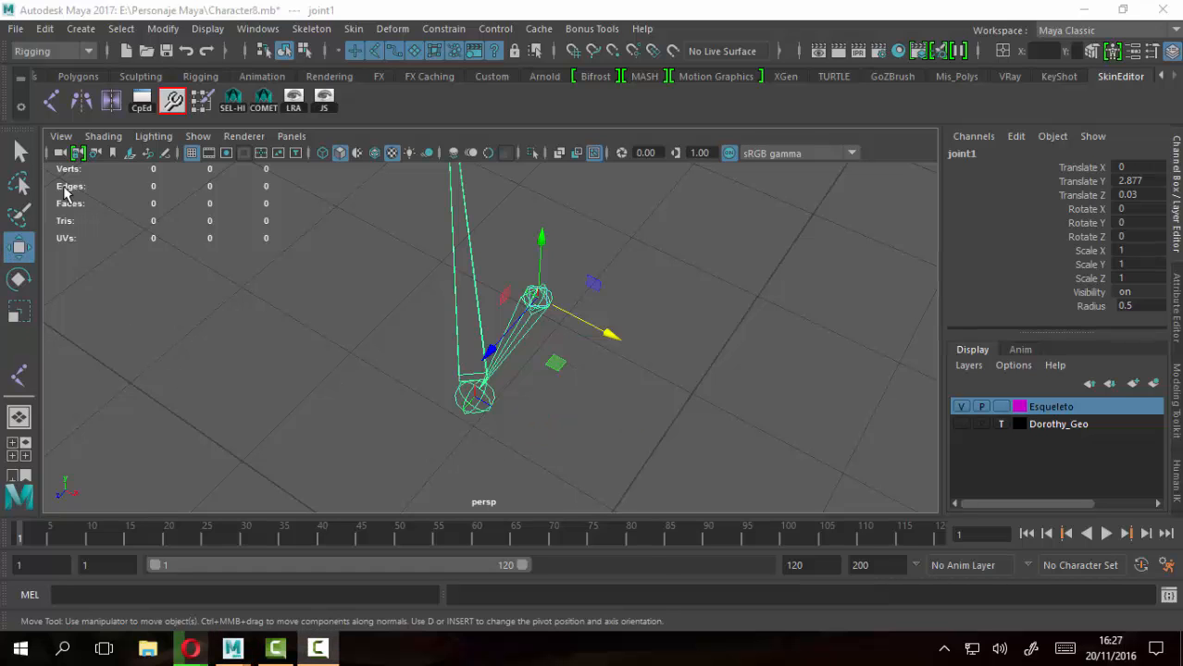
# Show the rotation manipulators of the root and second joints and compare their axes with the bone directions from several angles
pyautogui.click(18, 279)
pyautogui.keyDown('alt'); pyautogui.moveTo(615, 417); pyautogui.dragTo(468, 374); pyautogui.keyUp('alt')
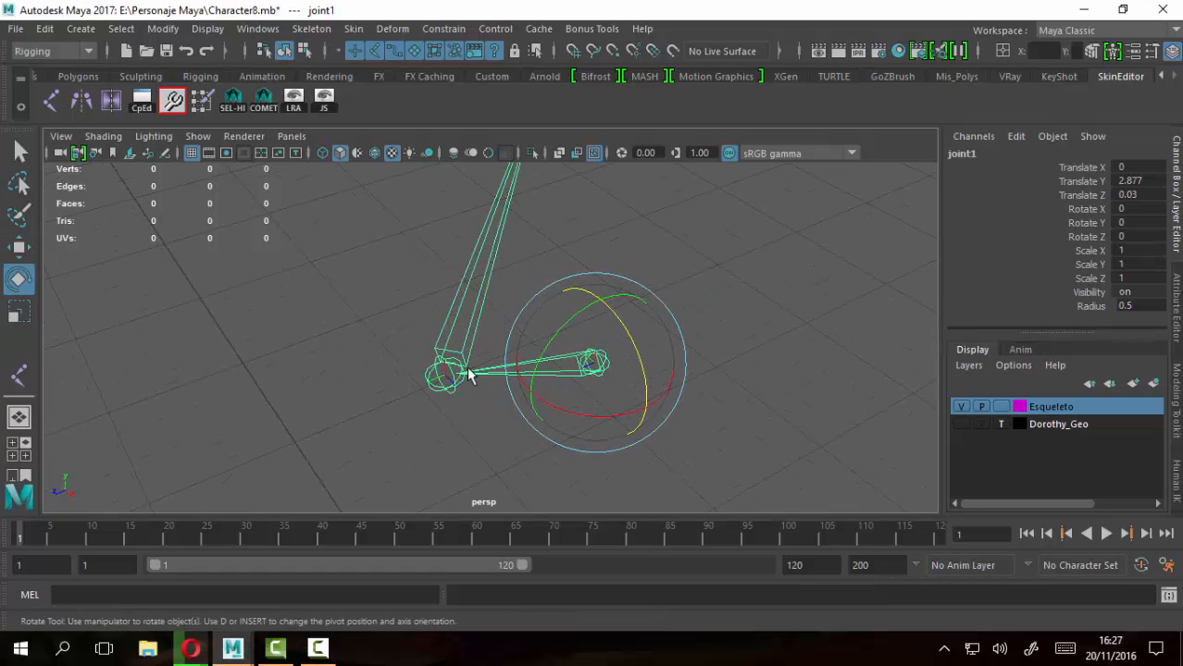
pyautogui.click(440, 377)
pyautogui.keyDown('alt'); pyautogui.moveTo(619, 289); pyautogui.dragTo(736, 328); pyautogui.keyUp('alt')
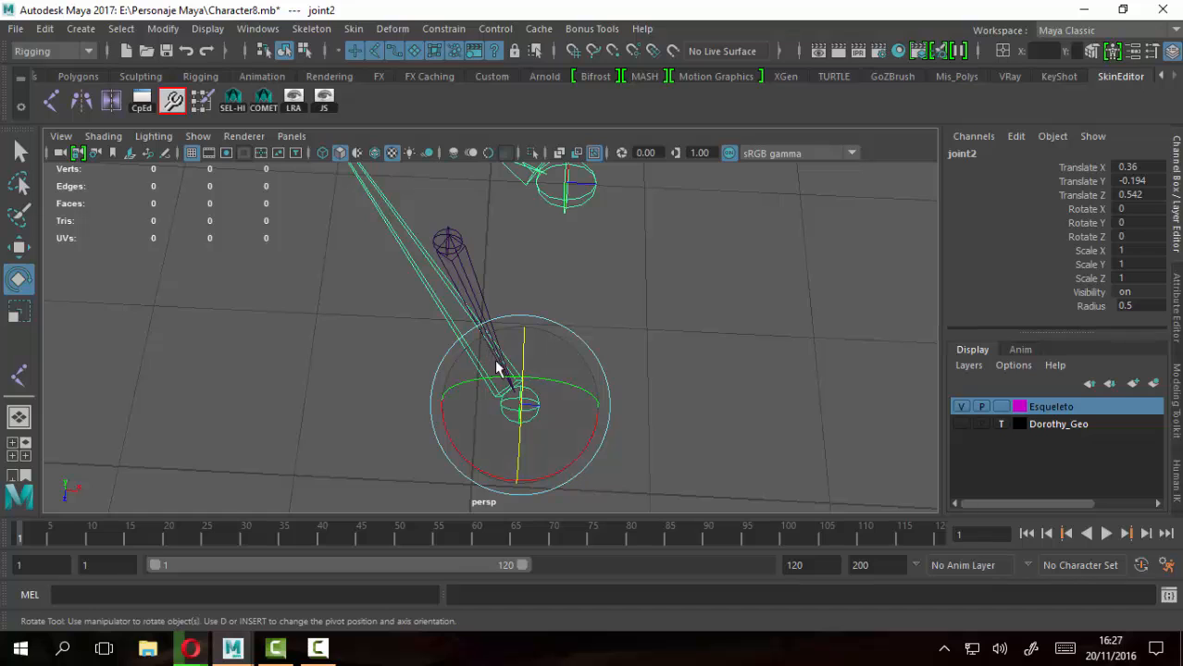
pyautogui.keyDown('alt'); pyautogui.moveTo(675, 314); pyautogui.dragTo(462, 296); pyautogui.keyUp('alt')
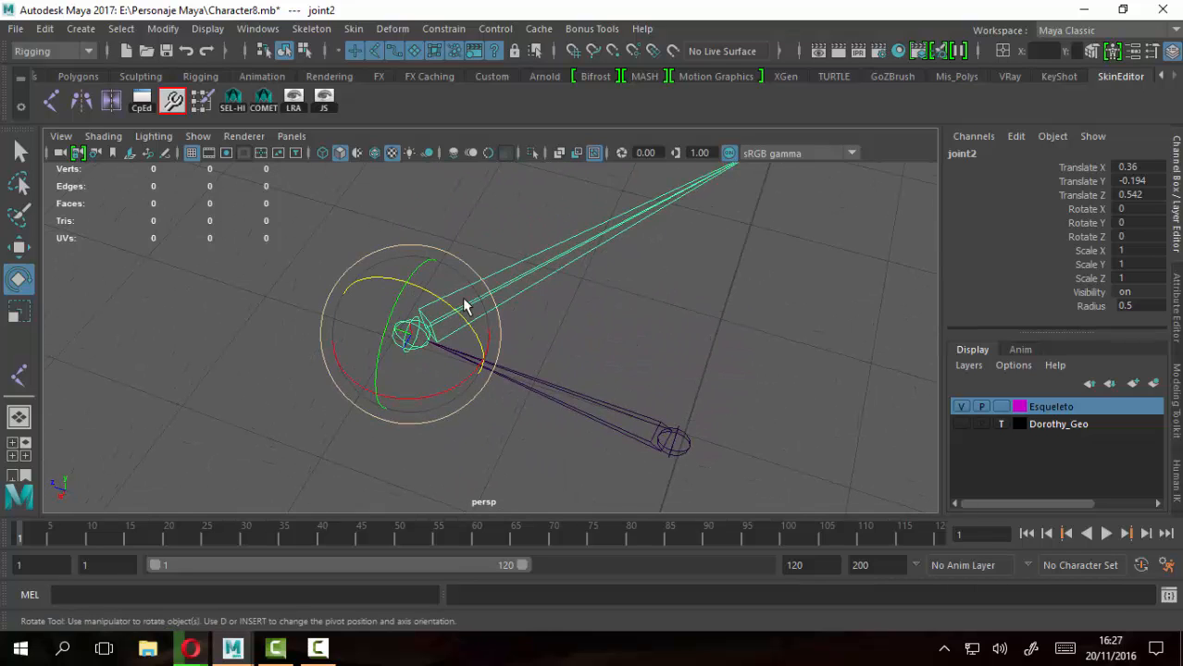
pyautogui.keyDown('alt'); pyautogui.moveTo(671, 281); pyautogui.dragTo(387, 333); pyautogui.keyUp('alt')
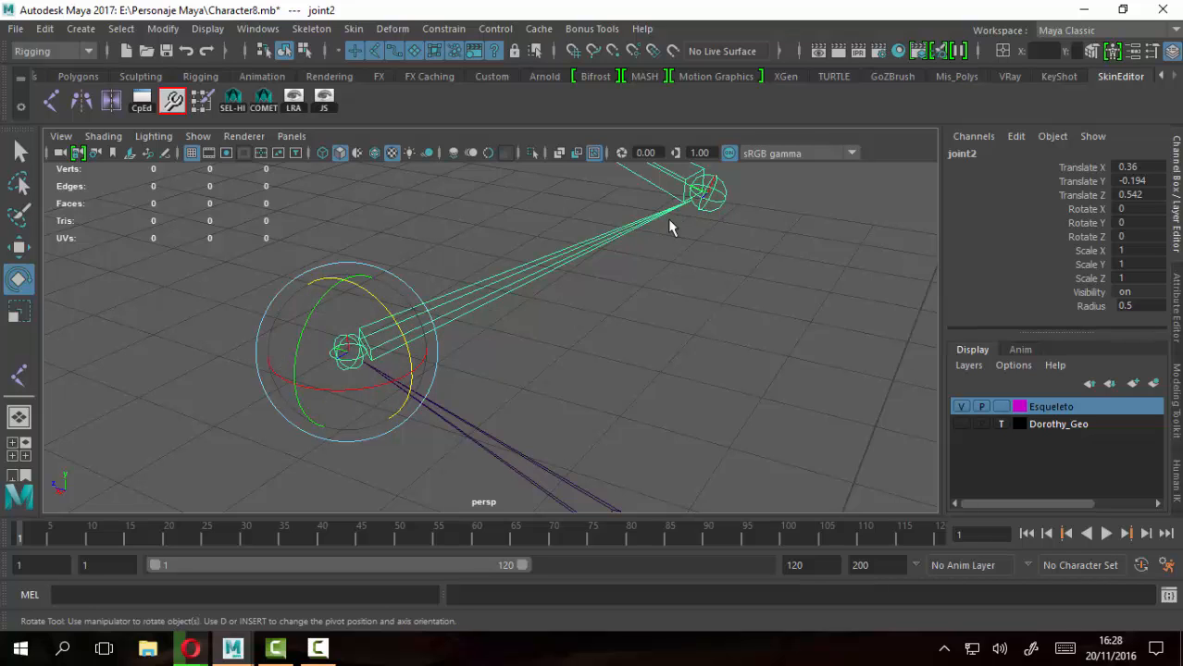
pyautogui.keyDown('alt'); pyautogui.moveTo(671, 224); pyautogui.dragTo(392, 292); pyautogui.keyUp('alt')
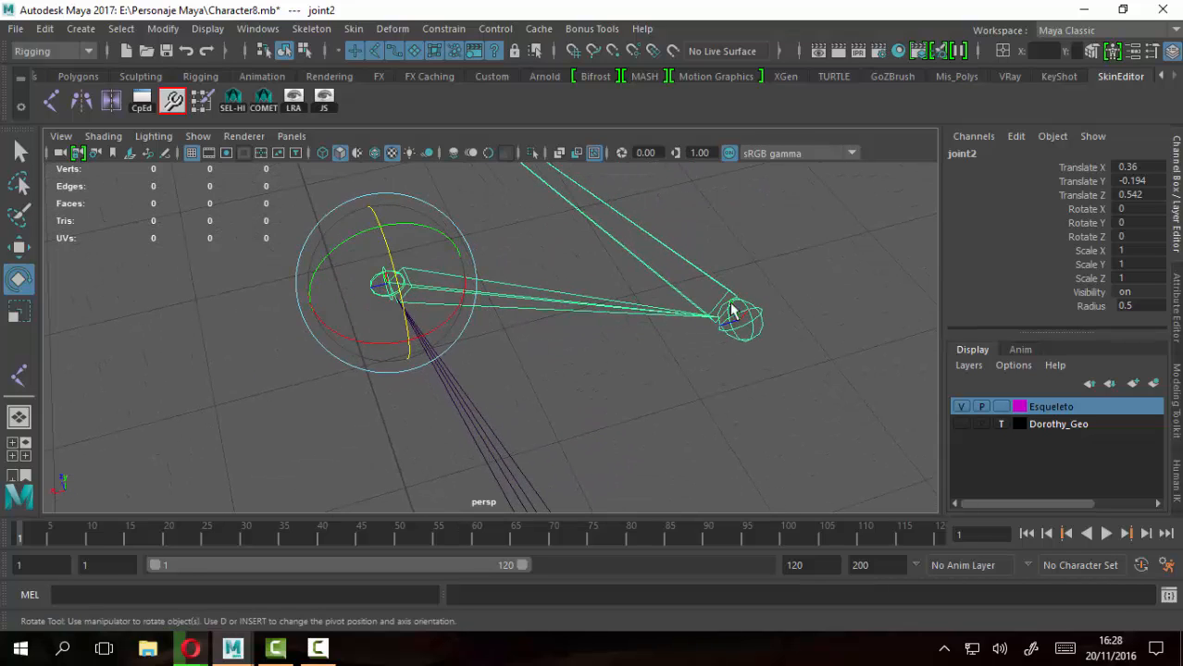
pyautogui.keyDown('alt'); pyautogui.moveTo(748, 321); pyautogui.dragTo(402, 263); pyautogui.keyUp('alt')
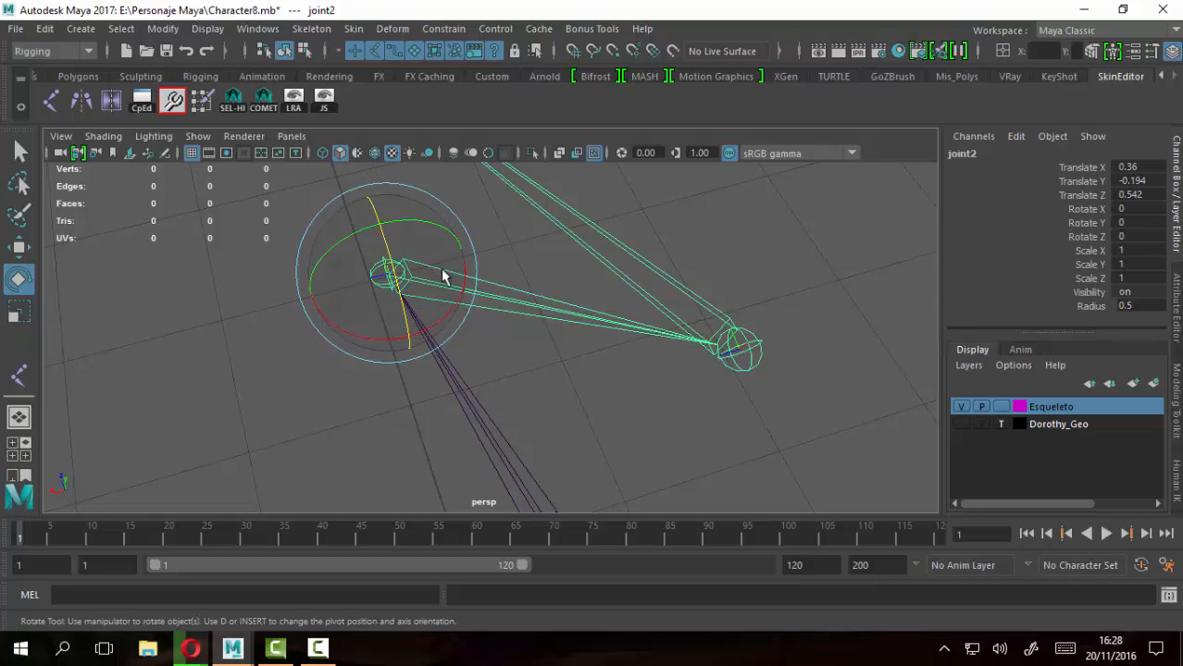
# Try rotating the second joint about its misaligned axes and undo the test rotation
pyautogui.click(454, 295)
pyautogui.moveTo(455, 294)
pyautogui.mouseDown()
pyautogui.moveTo(399, 228)
pyautogui.moveTo(475, 303)
pyautogui.moveTo(470, 276)
pyautogui.moveTo(475, 303)
pyautogui.moveTo(440, 268)
pyautogui.moveTo(470, 319)
pyautogui.moveTo(442, 277)
pyautogui.moveTo(460, 307)
pyautogui.mouseUp()
pyautogui.hotkey('ctrl', 'z')
pyautogui.hotkey('ctrl', 'z')
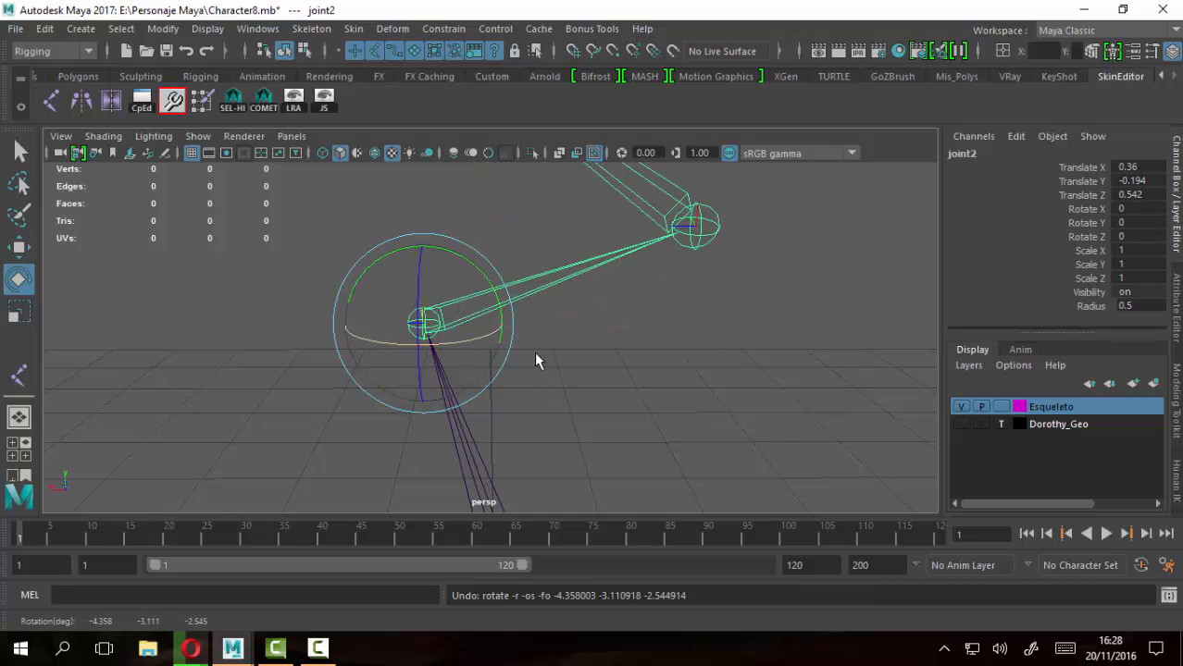
# Examine the second joint's local axes against its bone from several angles, with the rotation manipulator hidden and the joint reselected
pyautogui.keyDown('alt'); pyautogui.moveTo(534, 351); pyautogui.dragTo(750, 405); pyautogui.keyUp('alt')
pyautogui.keyDown('alt'); pyautogui.moveTo(557, 342); pyautogui.dragTo(565, 307, button='middle'); pyautogui.keyUp('alt')
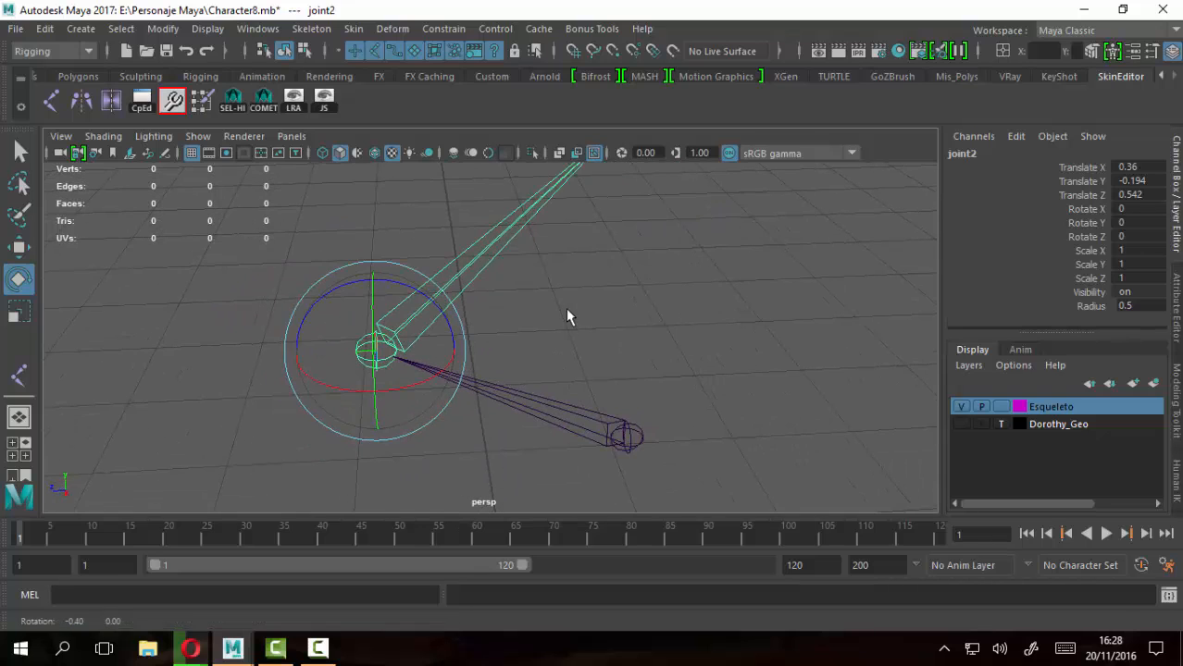
pyautogui.keyDown('alt'); pyautogui.moveTo(566, 307); pyautogui.dragTo(600, 310); pyautogui.keyUp('alt')
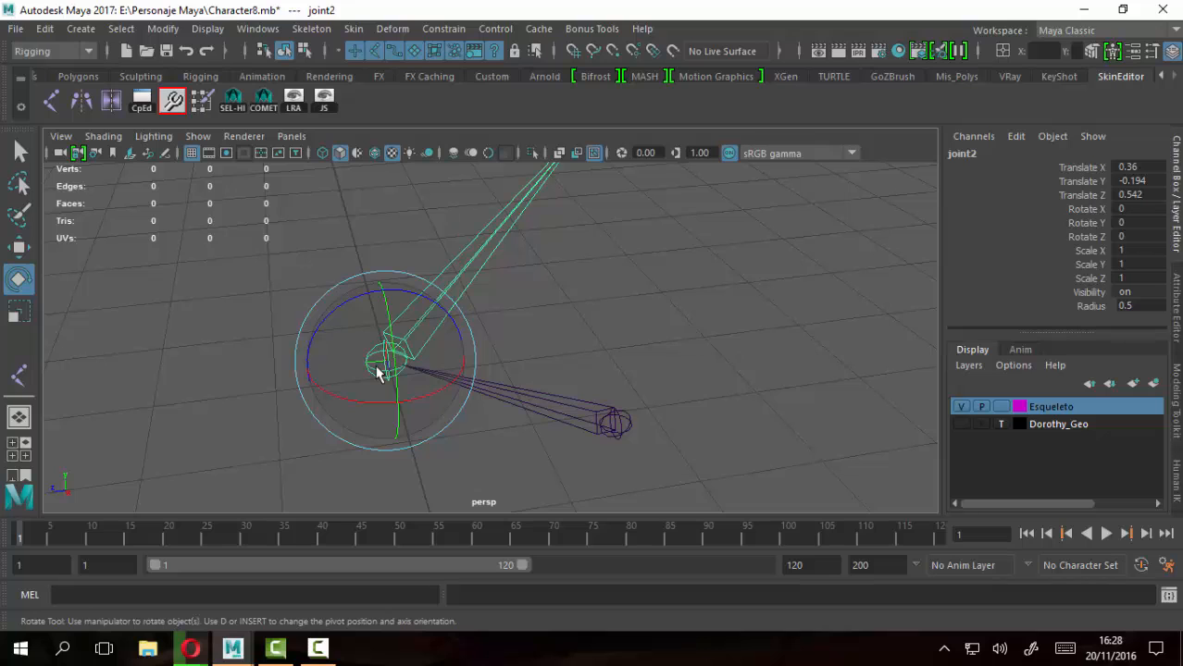
pyautogui.press('q')
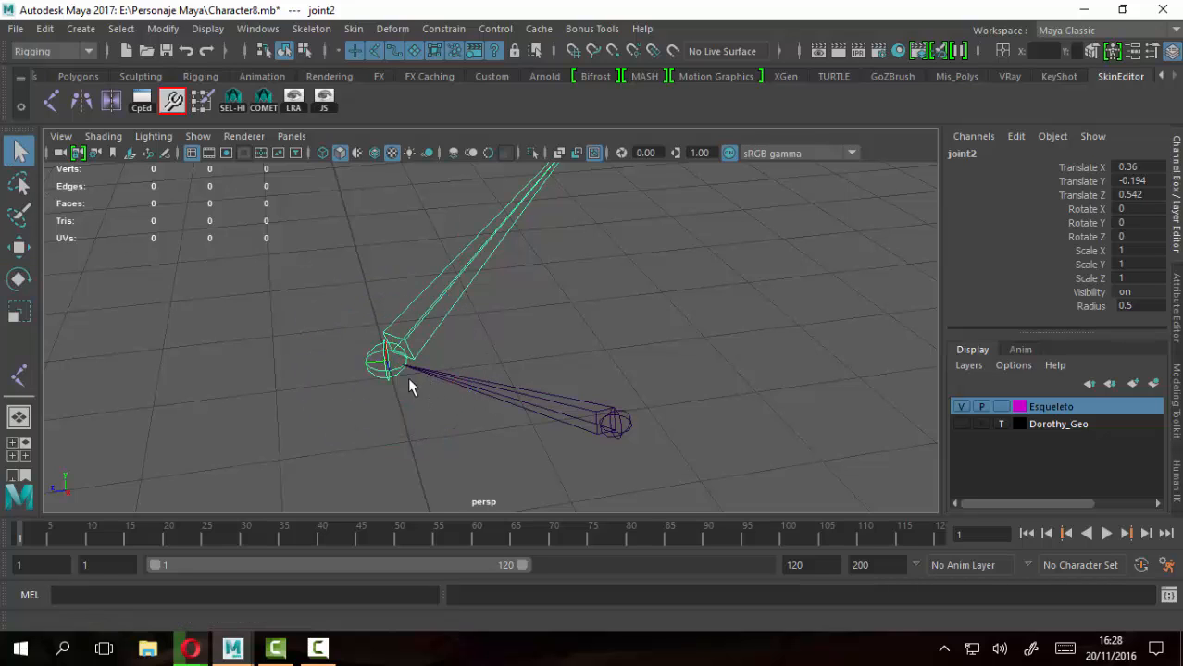
pyautogui.keyDown('alt'); pyautogui.moveTo(407, 377); pyautogui.dragTo(361, 377); pyautogui.keyUp('alt')
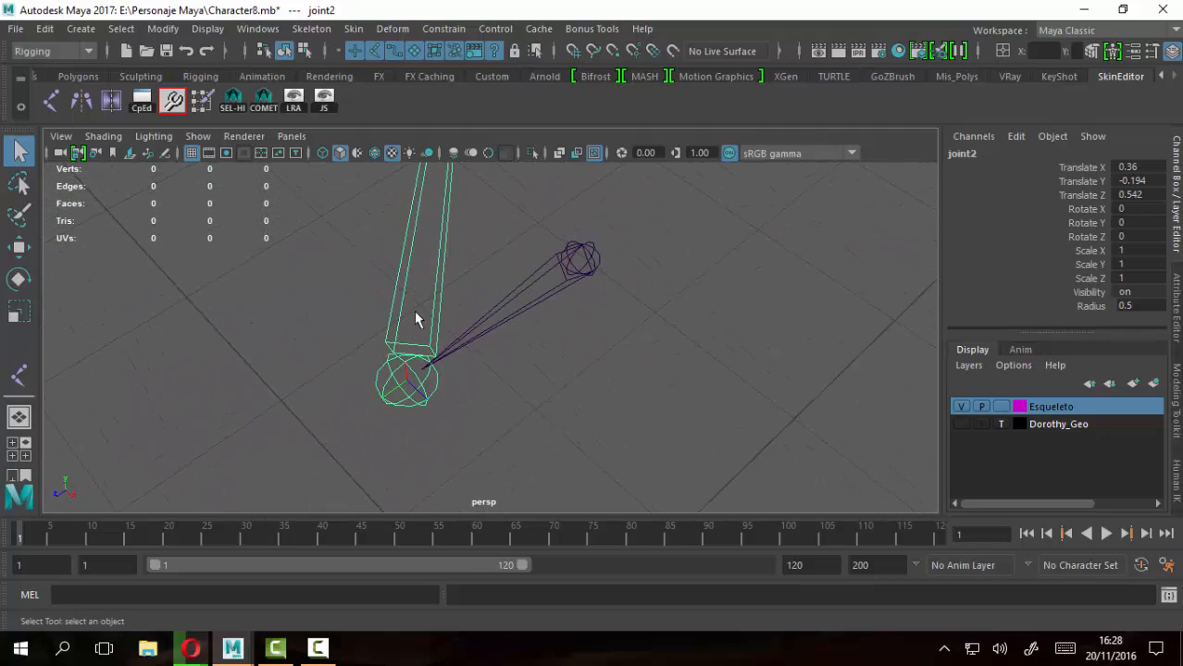
pyautogui.keyDown('alt'); pyautogui.moveTo(573, 341); pyautogui.dragTo(583, 270); pyautogui.keyUp('alt')
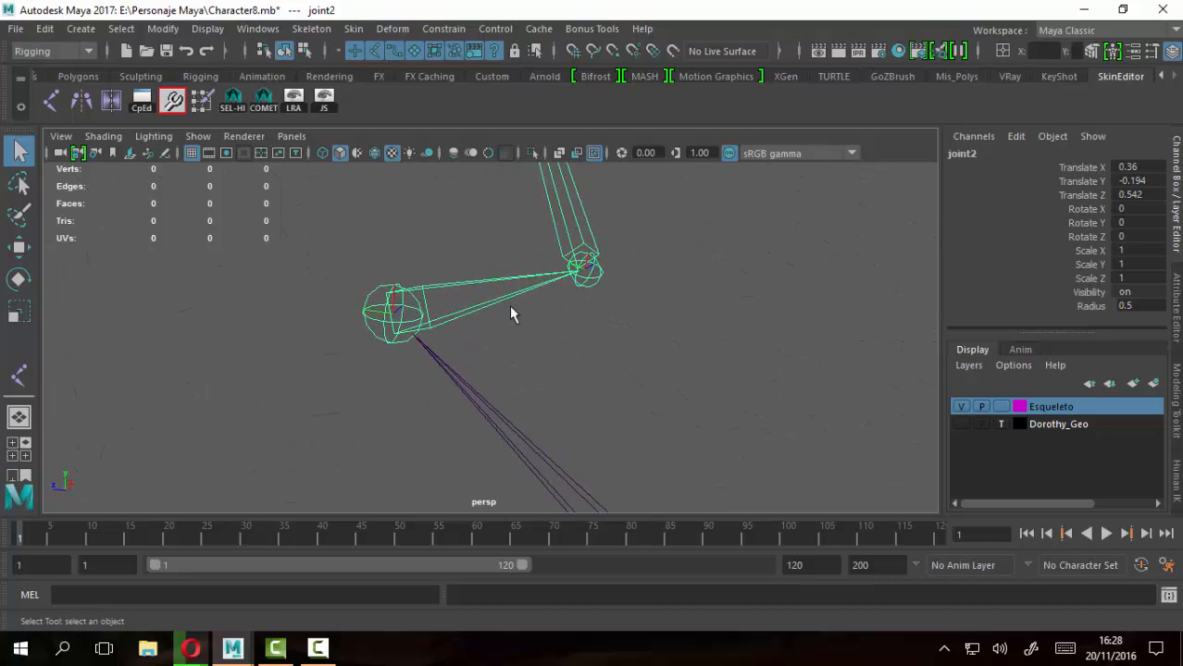
pyautogui.keyDown('alt'); pyautogui.moveTo(510, 313); pyautogui.dragTo(544, 330); pyautogui.keyUp('alt')
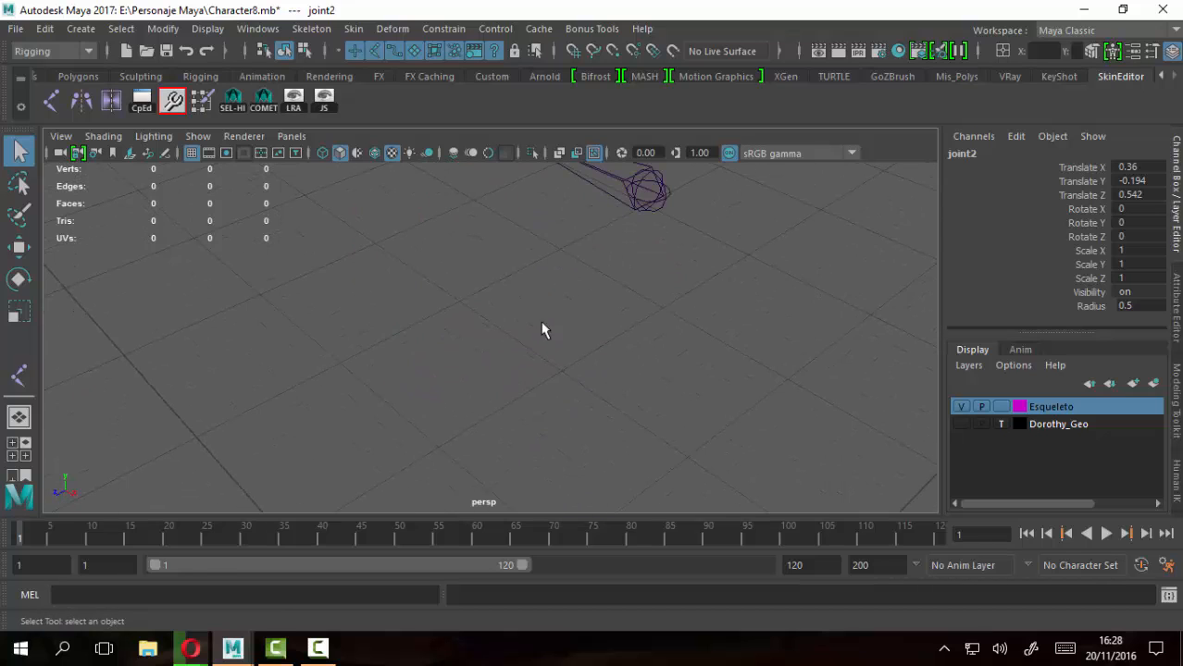
pyautogui.press('f')
pyautogui.click(428, 383)
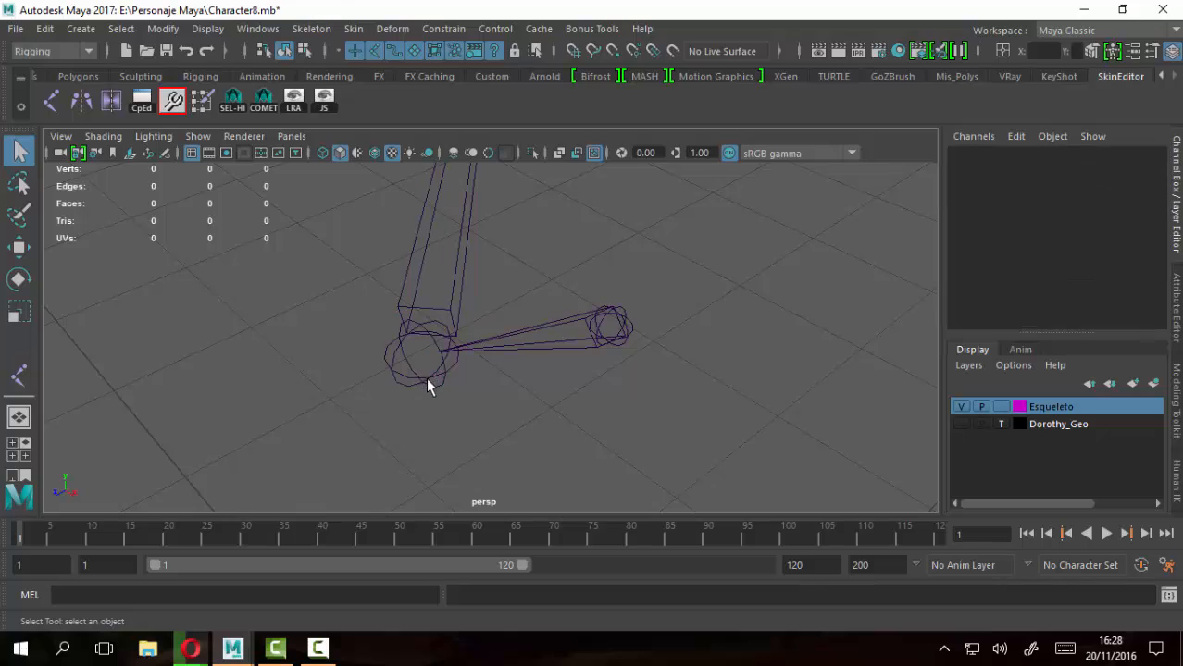
pyautogui.click(429, 383)
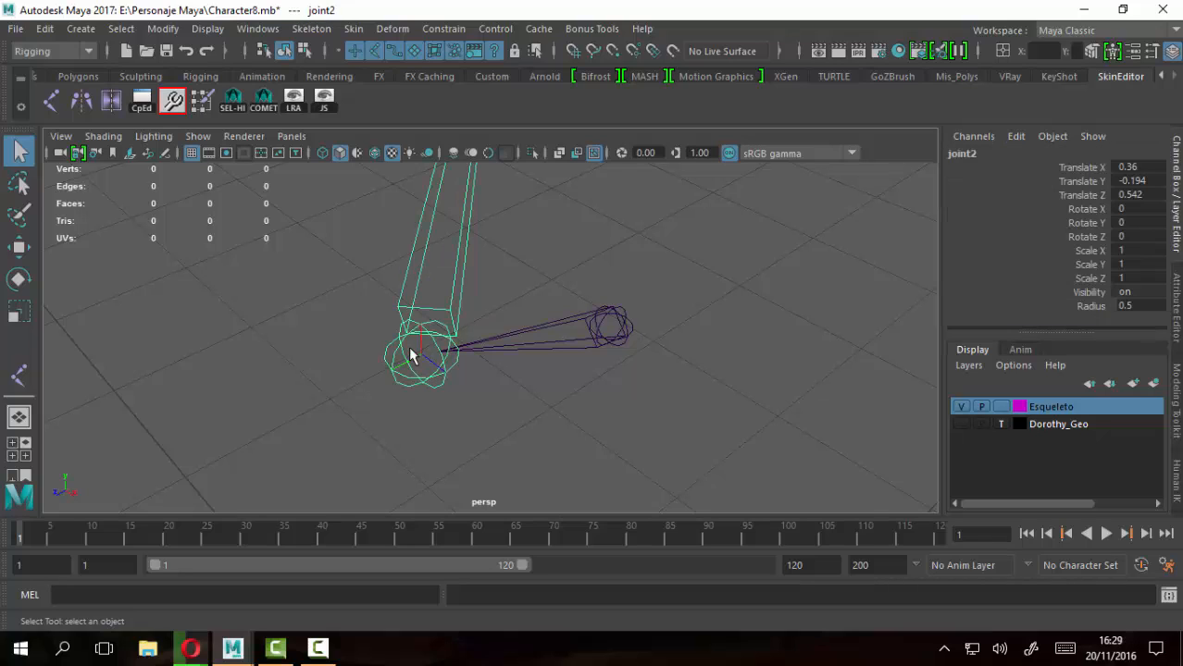
# Switch to component selection with miscellaneous components enabled and select the second joint's rotate axis
pyautogui.press('F8')
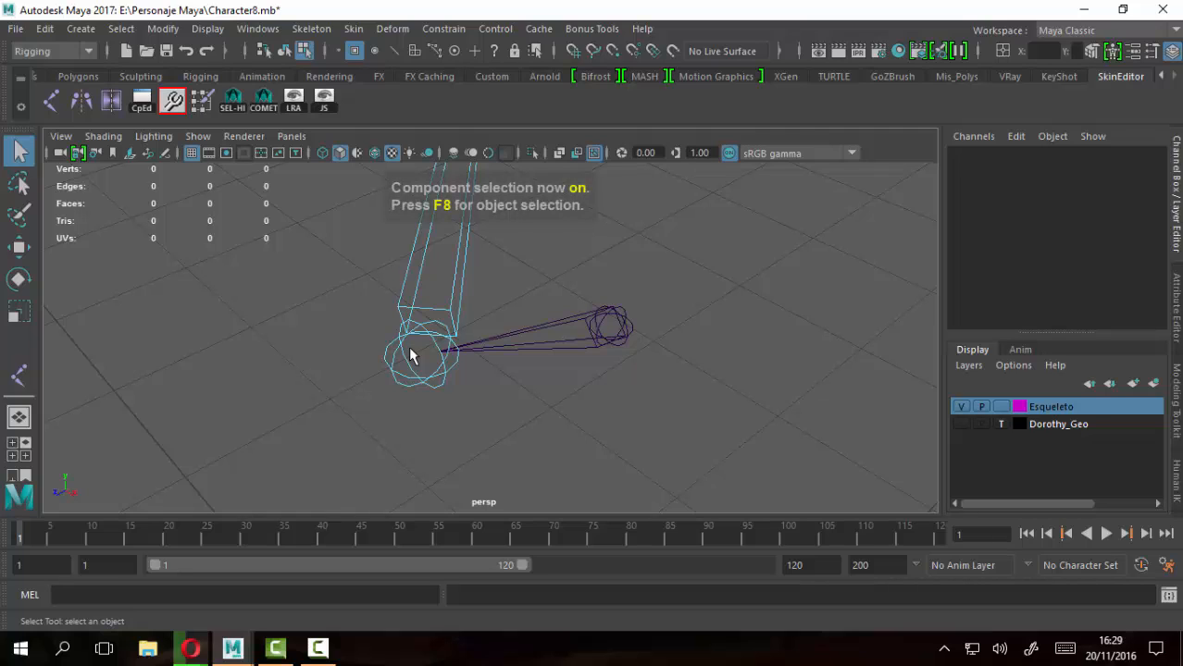
pyautogui.press('F8')
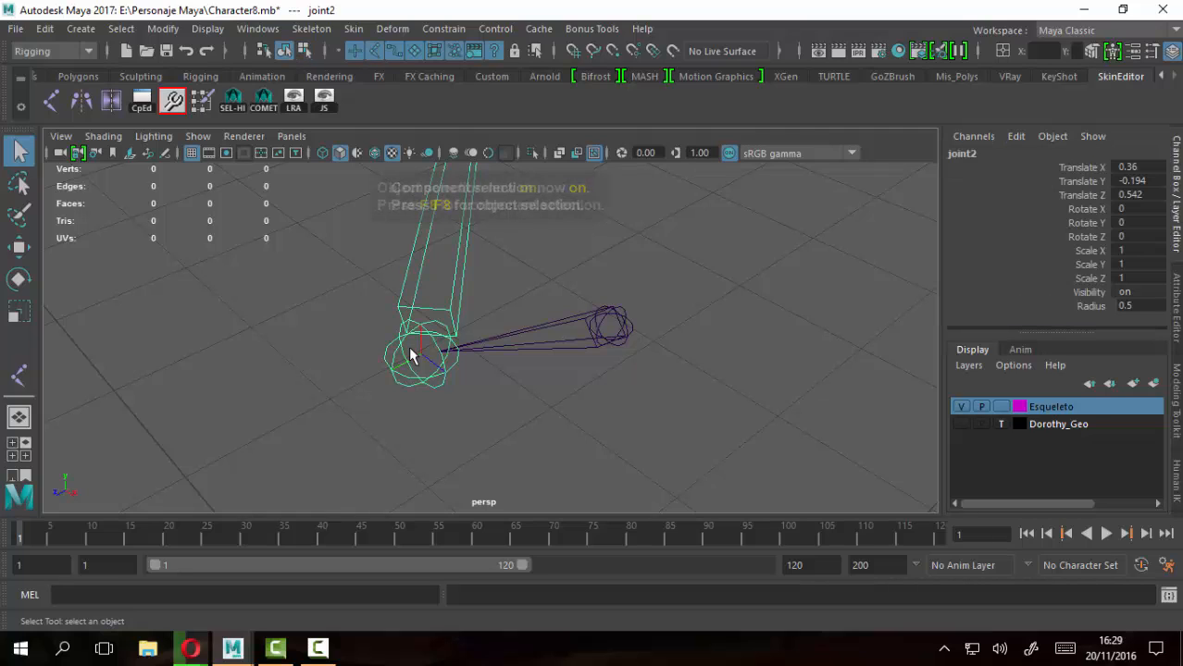
pyautogui.click(305, 51)
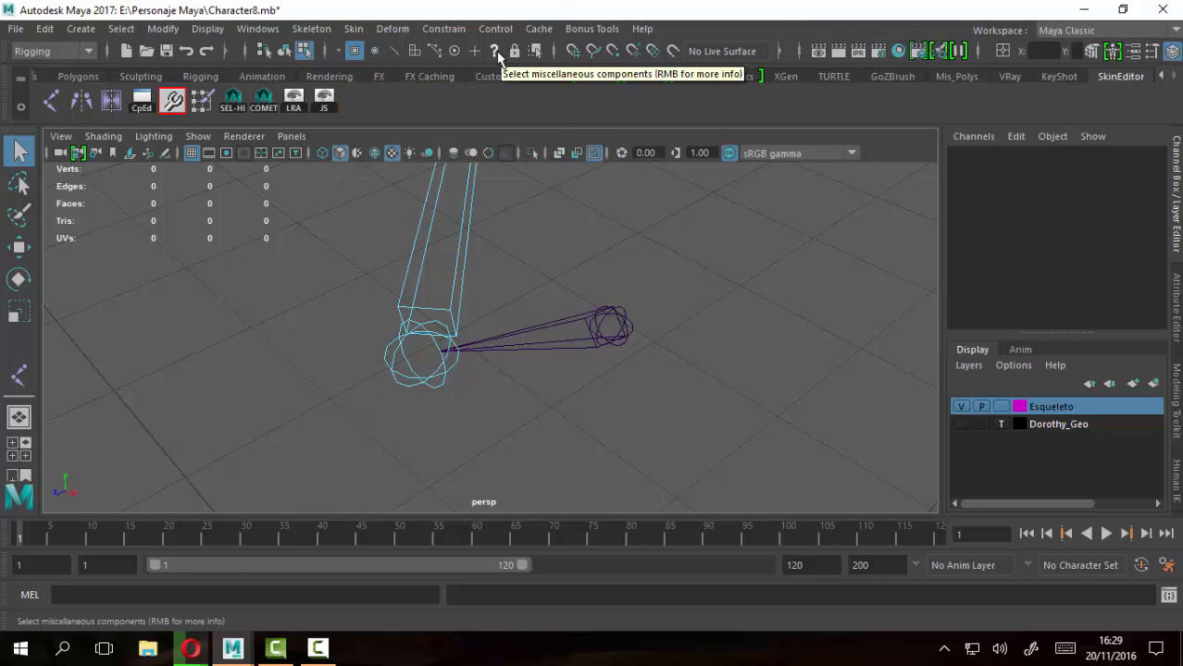
pyautogui.click(324, 53)
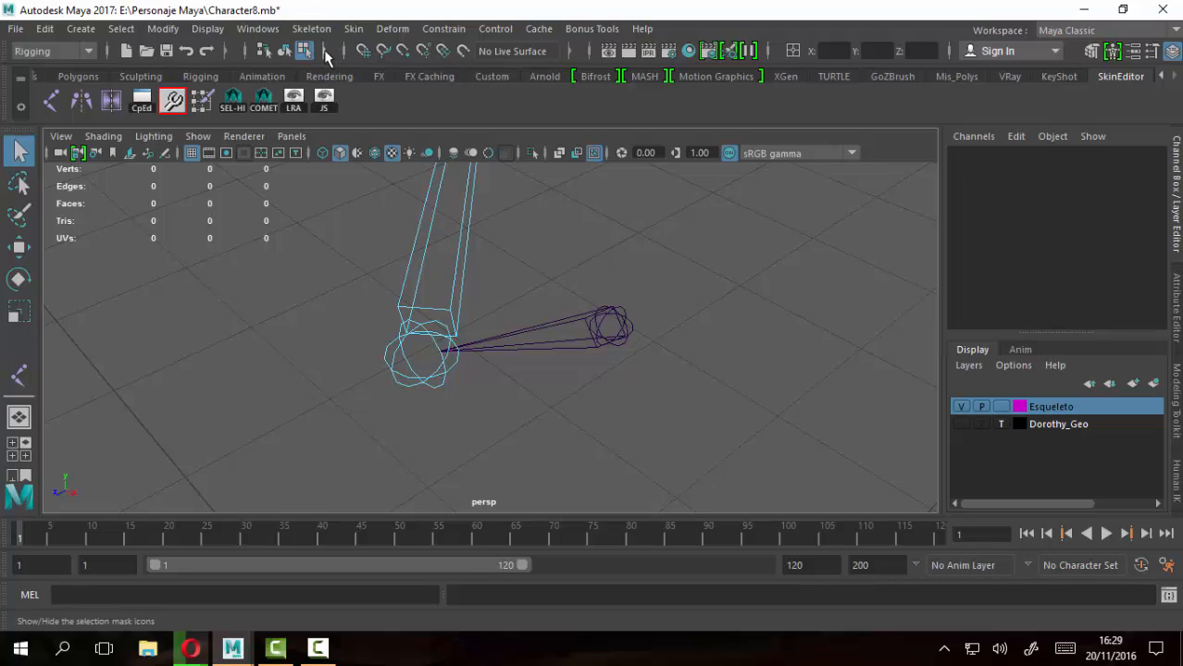
pyautogui.click(325, 53)
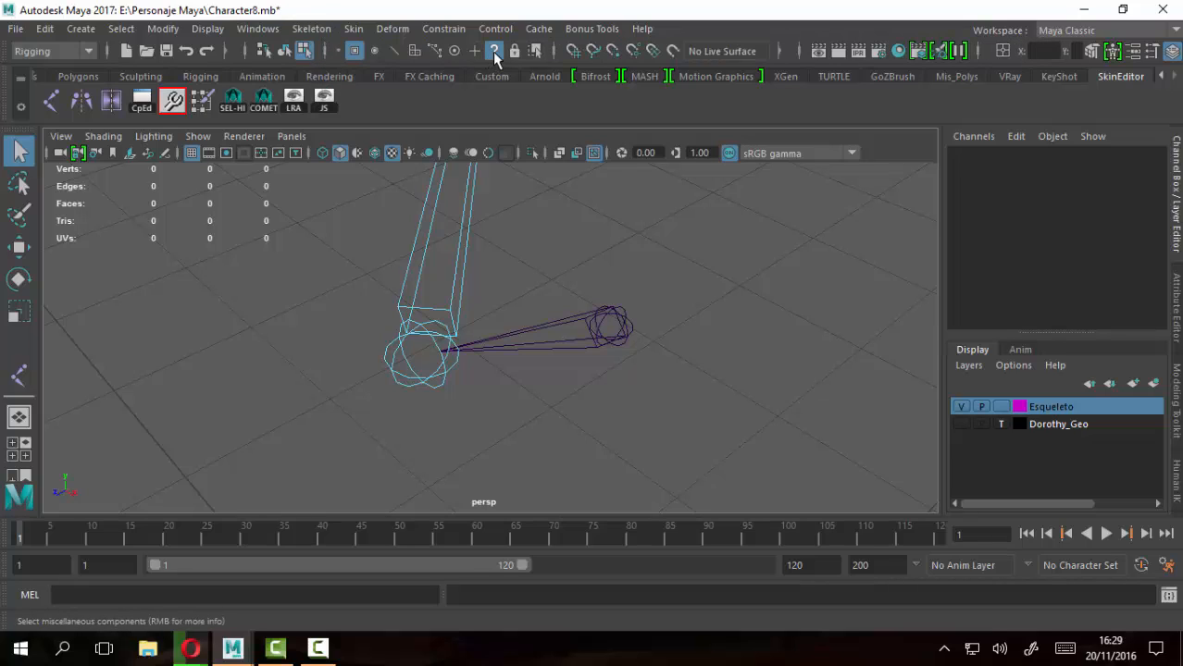
pyautogui.click(423, 363)
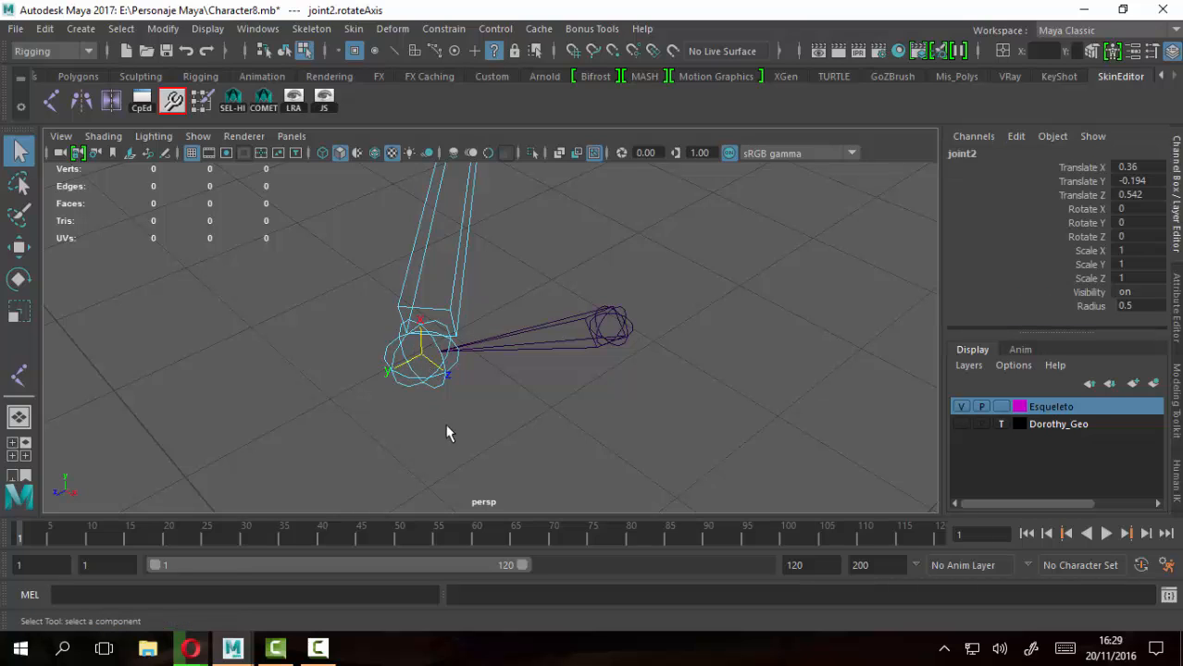
# Rotate the second joint's local rotation axes by hand to line them up with the bone, checking from several angles
pyautogui.press('e')
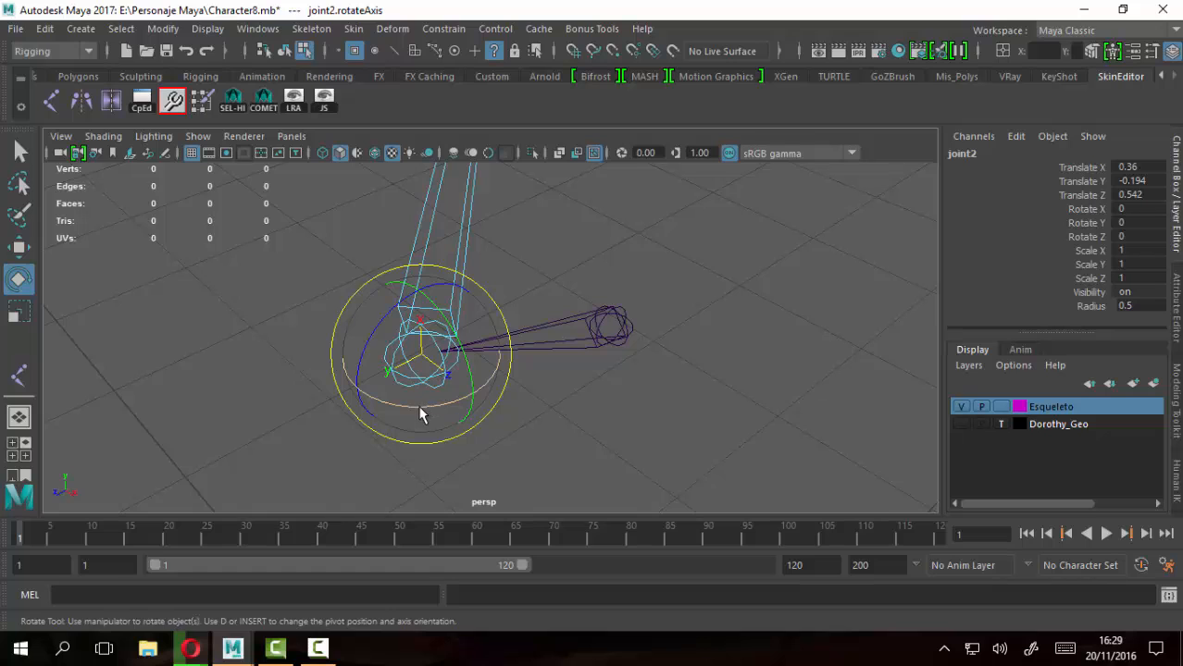
pyautogui.moveTo(421, 414); pyautogui.dragTo(475, 389)
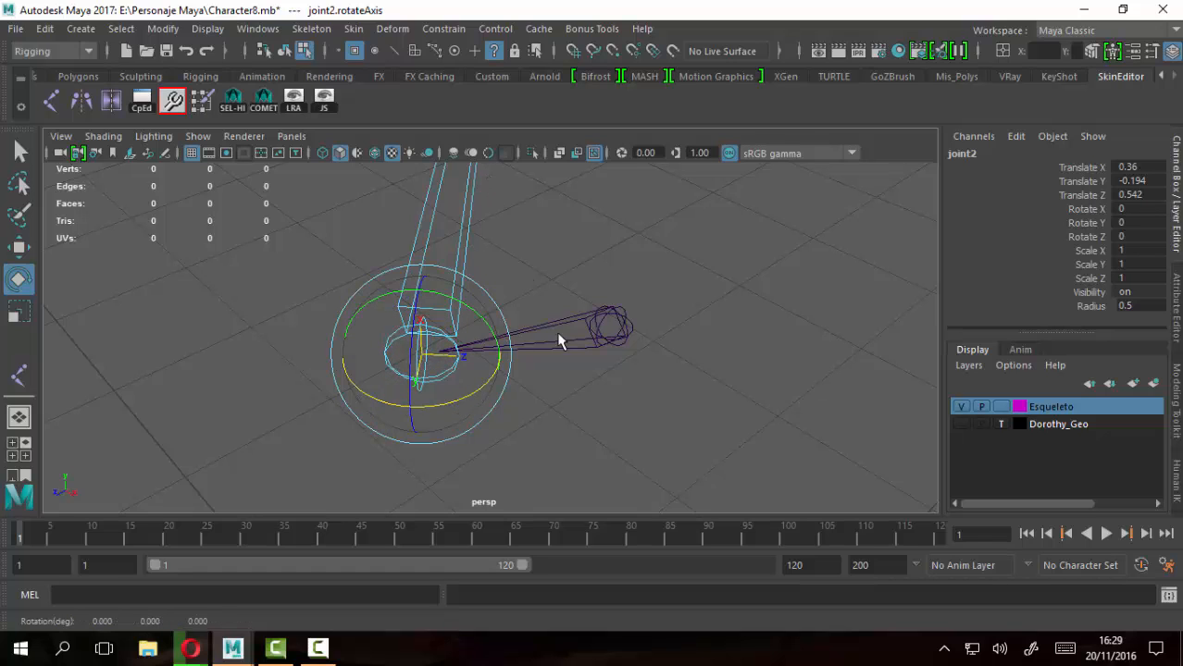
pyautogui.keyDown('alt'); pyautogui.moveTo(558, 340); pyautogui.dragTo(544, 233); pyautogui.keyUp('alt')
pyautogui.keyDown('alt'); pyautogui.moveTo(544, 232); pyautogui.dragTo(626, 387); pyautogui.keyUp('alt')
pyautogui.moveTo(475, 446); pyautogui.dragTo(474, 449)
pyautogui.keyDown('alt'); pyautogui.moveTo(474, 449); pyautogui.dragTo(435, 289); pyautogui.keyUp('alt')
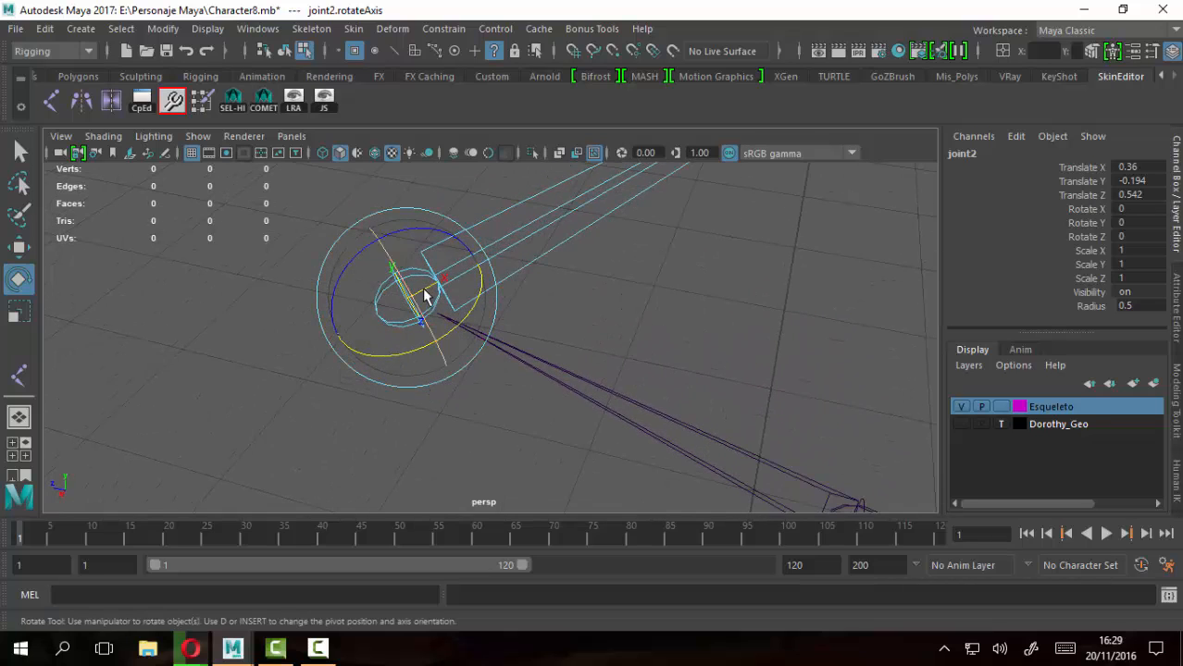
pyautogui.keyDown('alt'); pyautogui.moveTo(668, 254); pyautogui.dragTo(628, 271, button='middle'); pyautogui.keyUp('alt')
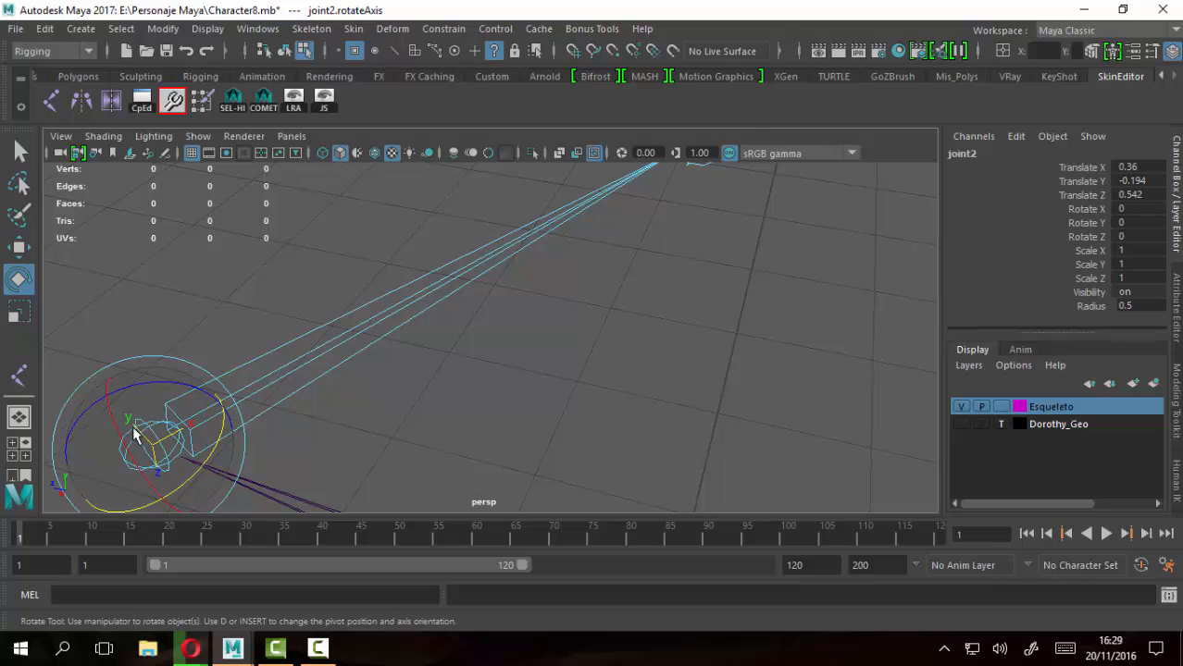
pyautogui.moveTo(204, 455); pyautogui.dragTo(209, 449)
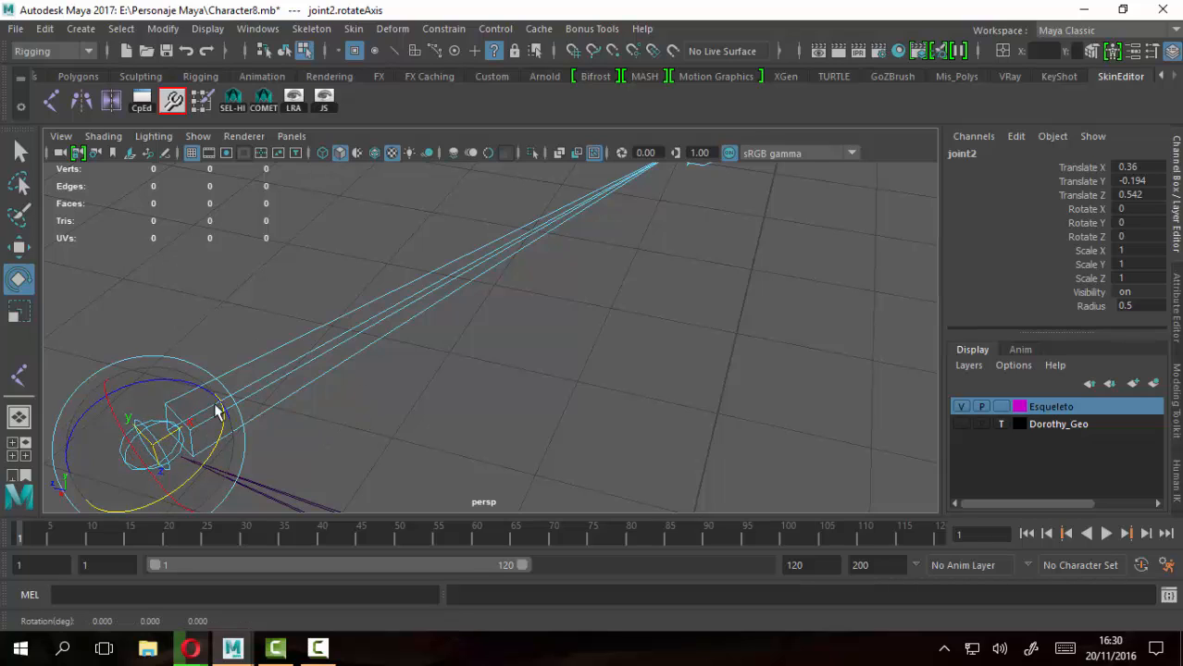
# Return to object selection mode and reselect the second joint
pyautogui.press('F8')
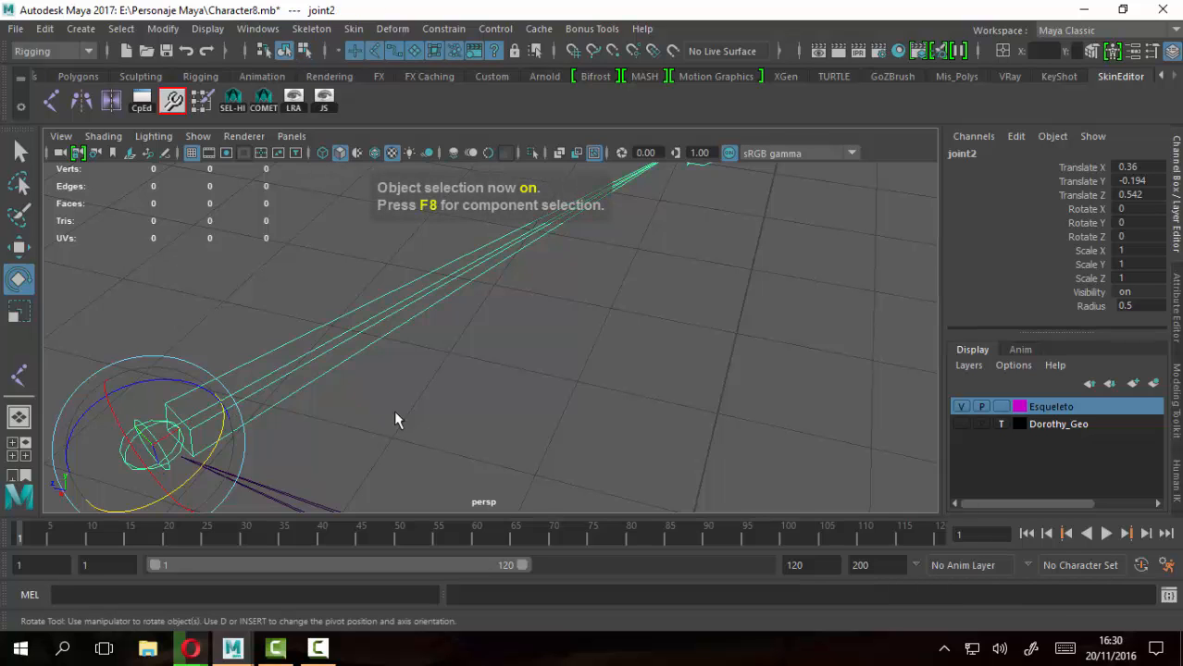
pyautogui.keyDown('alt'); pyautogui.moveTo(396, 418); pyautogui.dragTo(495, 353, button='middle'); pyautogui.keyUp('alt')
pyautogui.click(512, 368)
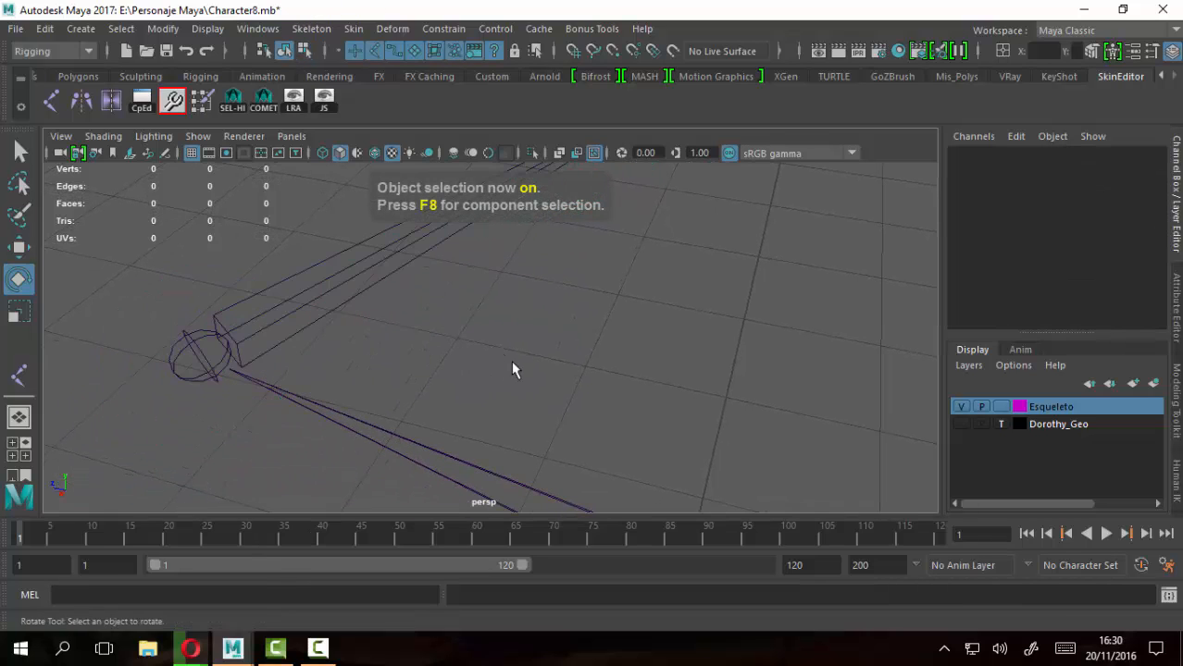
pyautogui.click(215, 353)
# Try rotating the second joint about its hand-adjusted axes from different viewpoints, undoing each test rotation
pyautogui.keyDown('alt'); pyautogui.moveTo(554, 383); pyautogui.dragTo(629, 346); pyautogui.keyUp('alt')
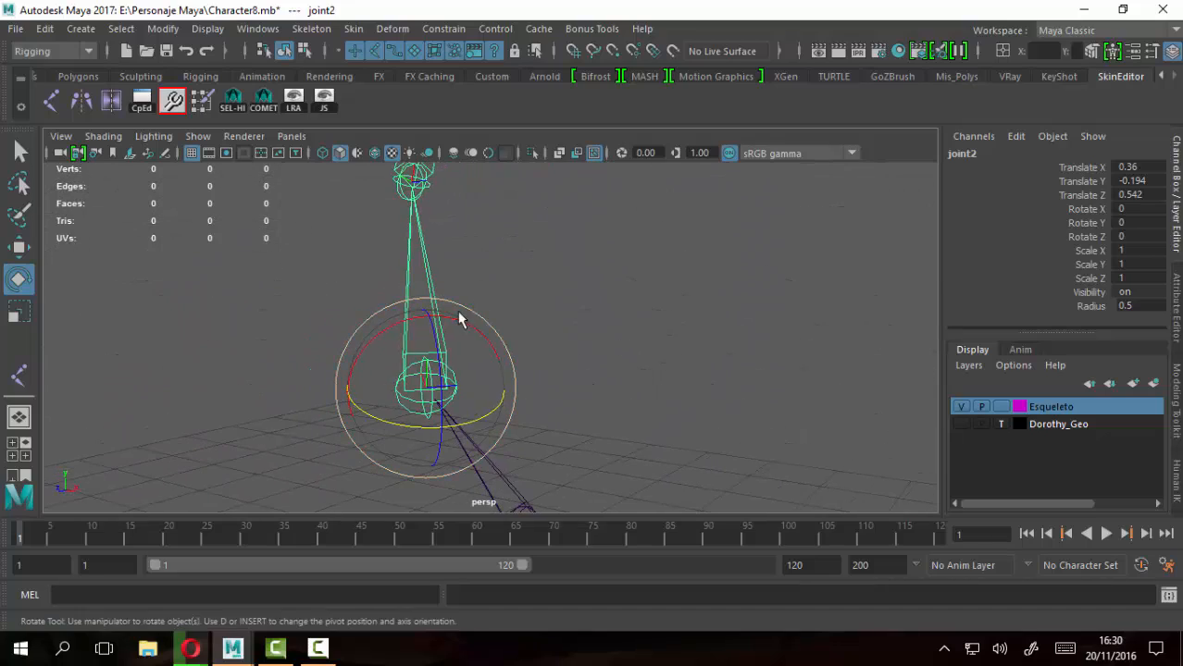
pyautogui.keyDown('alt'); pyautogui.moveTo(508, 262); pyautogui.dragTo(439, 390); pyautogui.keyUp('alt')
pyautogui.moveTo(314, 274)
pyautogui.mouseDown()
pyautogui.moveTo(291, 272)
pyautogui.moveTo(306, 272)
pyautogui.mouseUp()
pyautogui.hotkey('ctrl', 'z')
pyautogui.keyDown('alt'); pyautogui.moveTo(648, 326); pyautogui.dragTo(430, 364); pyautogui.keyUp('alt')
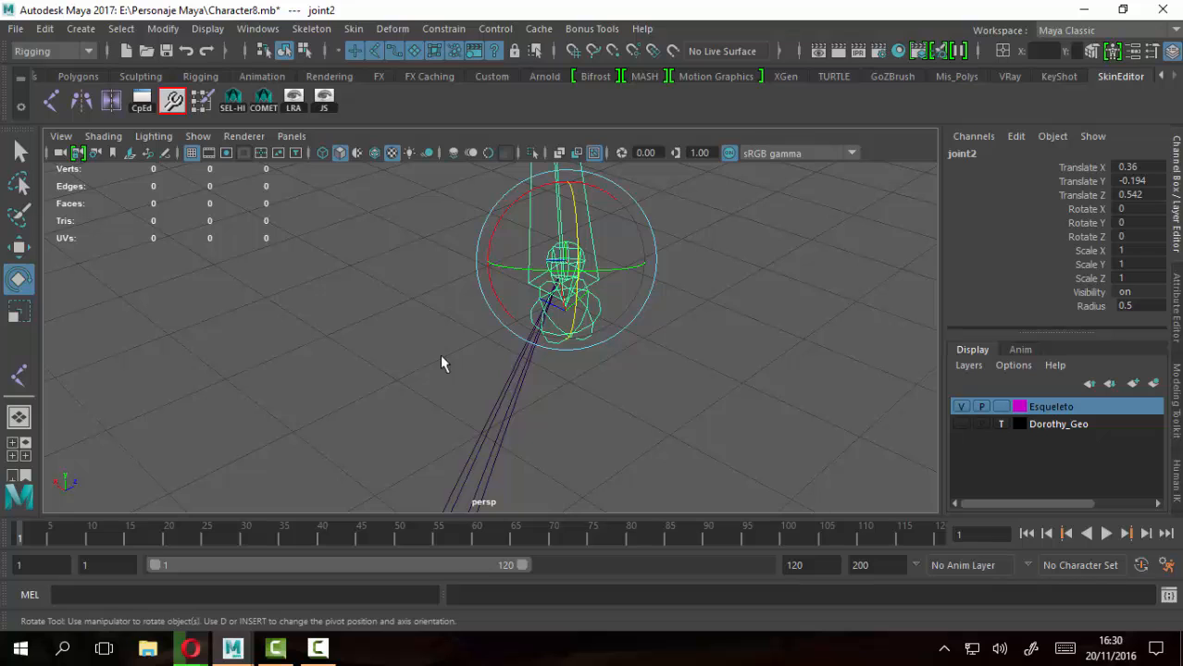
pyautogui.keyDown('alt'); pyautogui.moveTo(598, 364); pyautogui.dragTo(594, 231); pyautogui.keyUp('alt')
pyautogui.hotkey('ctrl', 'z')
pyautogui.keyDown('alt'); pyautogui.moveTo(717, 361); pyautogui.dragTo(369, 320); pyautogui.keyUp('alt')
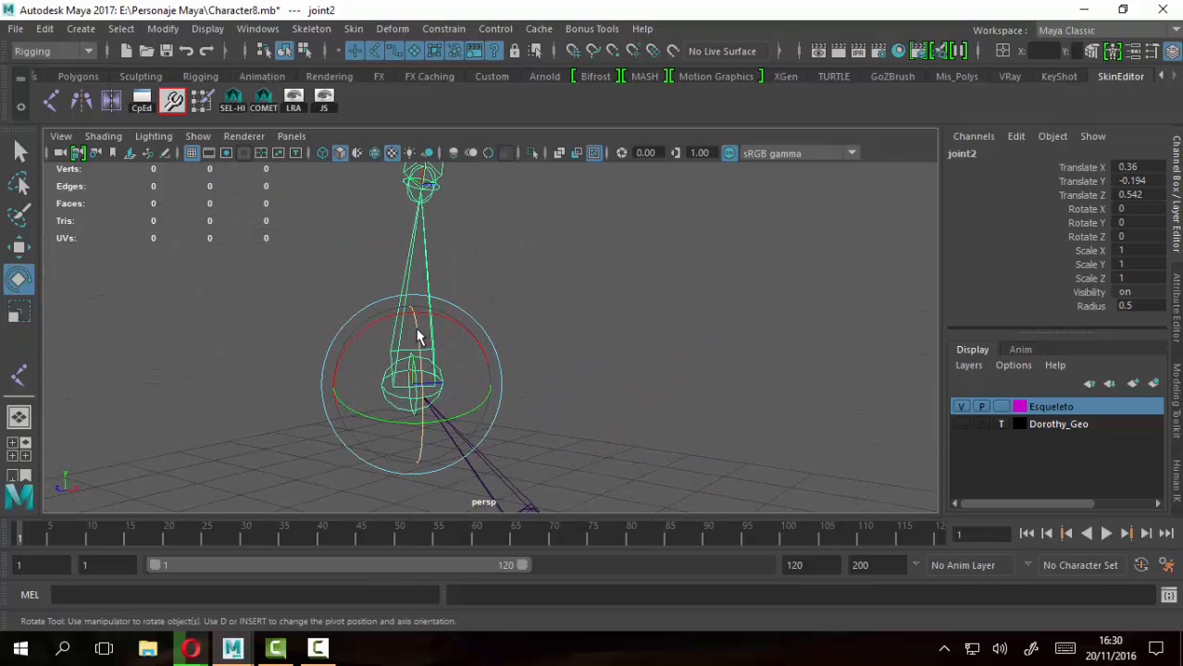
pyautogui.moveTo(417, 330)
pyautogui.mouseDown()
pyautogui.moveTo(416, 396)
pyautogui.moveTo(416, 322)
pyautogui.mouseUp()
pyautogui.hotkey('ctrl', 'z')
# Hide the rotation manipulator and examine the remaining joints along the whole zigzag chain from several angles
pyautogui.keyDown('alt'); pyautogui.moveTo(658, 392); pyautogui.dragTo(520, 338, button='right'); pyautogui.keyUp('alt')
pyautogui.keyDown('alt'); pyautogui.moveTo(521, 345); pyautogui.dragTo(227, 232); pyautogui.keyUp('alt')
pyautogui.click(21, 152)
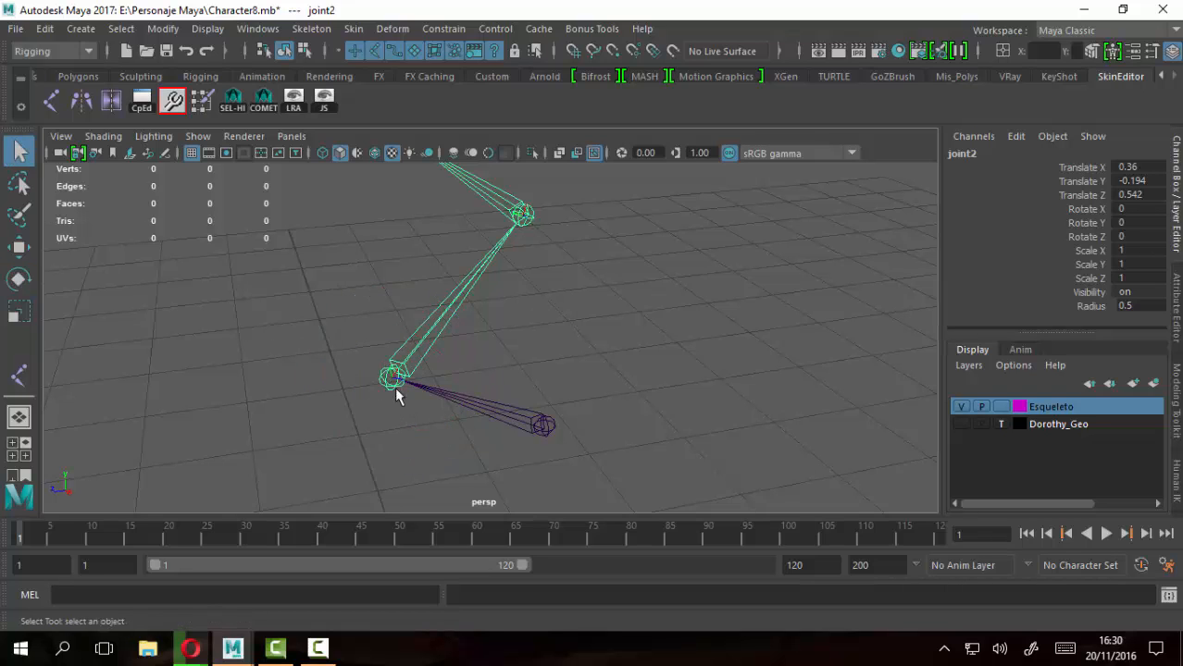
pyautogui.keyDown('alt'); pyautogui.moveTo(395, 389); pyautogui.dragTo(375, 414); pyautogui.keyUp('alt')
pyautogui.keyDown('alt'); pyautogui.moveTo(672, 437); pyautogui.dragTo(558, 488); pyautogui.keyUp('alt')
pyautogui.keyDown('alt'); pyautogui.moveTo(663, 346); pyautogui.dragTo(589, 343); pyautogui.keyUp('alt')
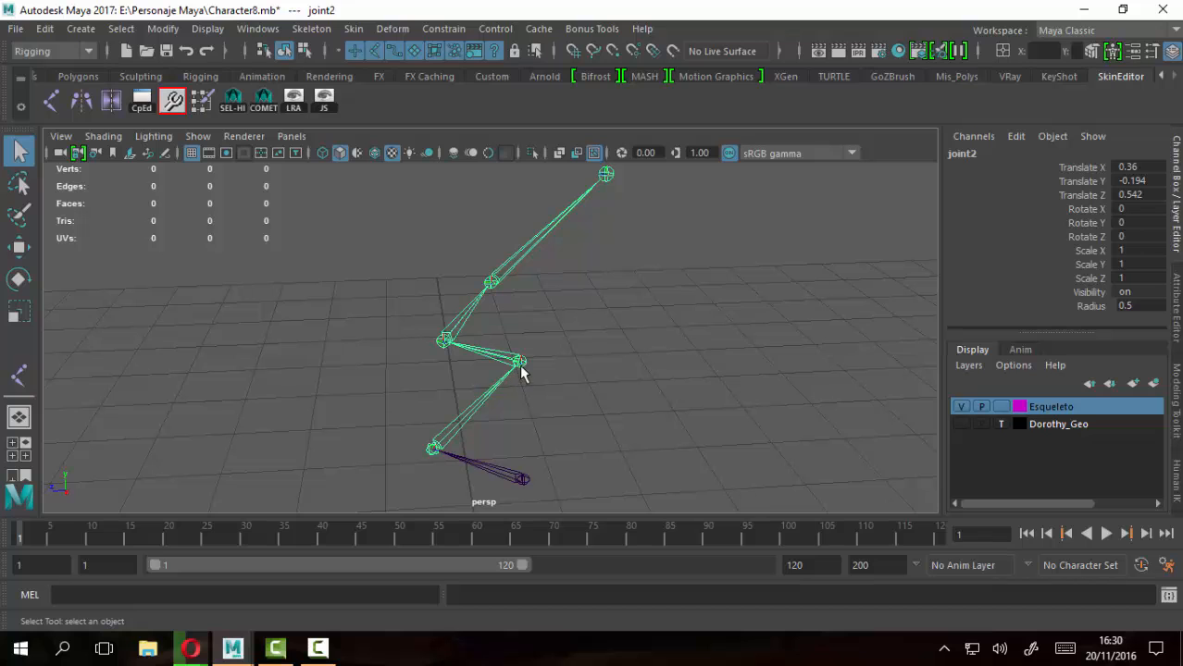
pyautogui.keyDown('alt'); pyautogui.moveTo(609, 434); pyautogui.dragTo(518, 405); pyautogui.keyUp('alt')
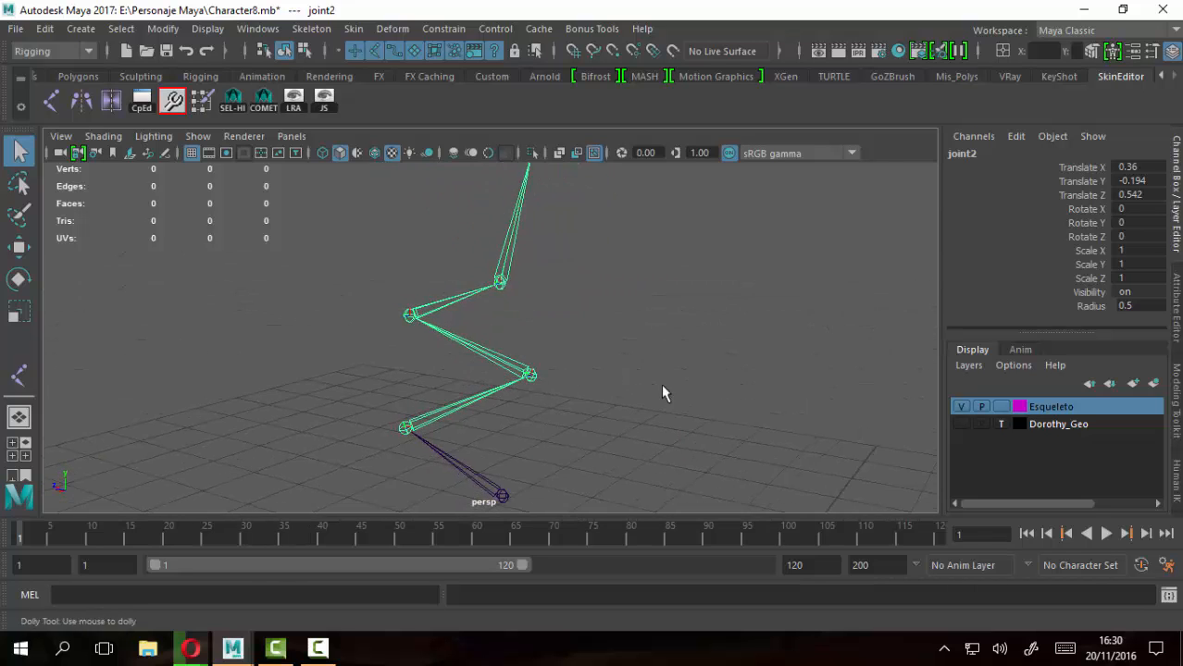
pyautogui.keyDown('alt'); pyautogui.moveTo(660, 383); pyautogui.dragTo(635, 384); pyautogui.keyUp('alt')
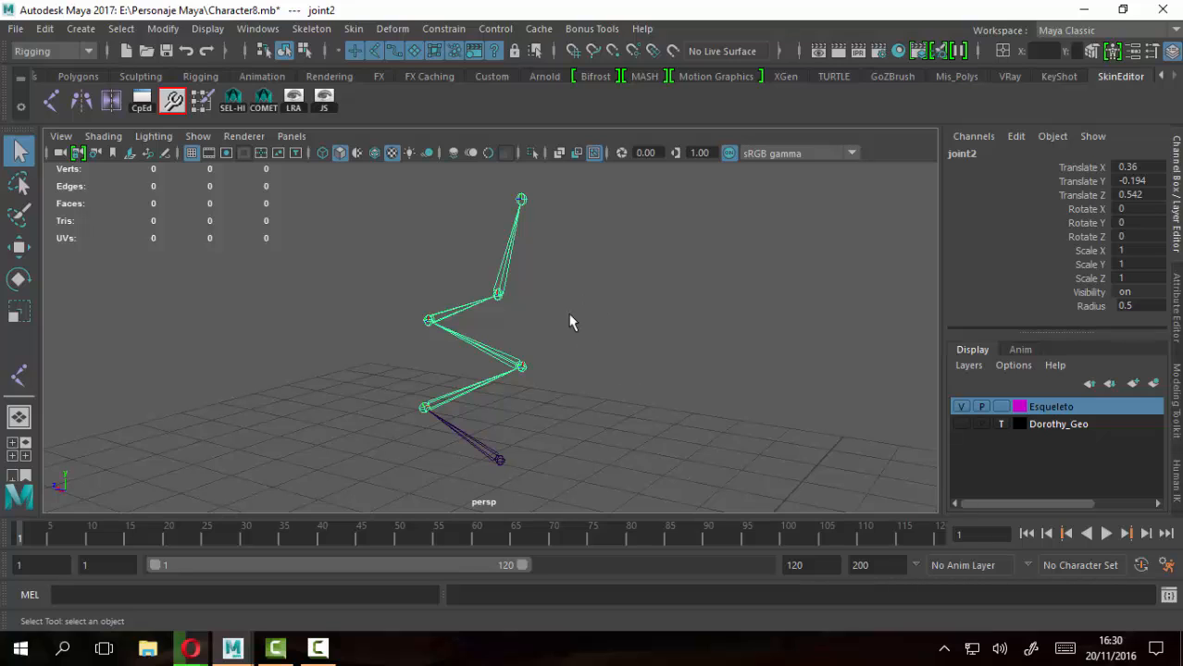
# Open the Orient Joint options beside the skeleton and select the root joint with its whole chain
pyautogui.click(313, 30)
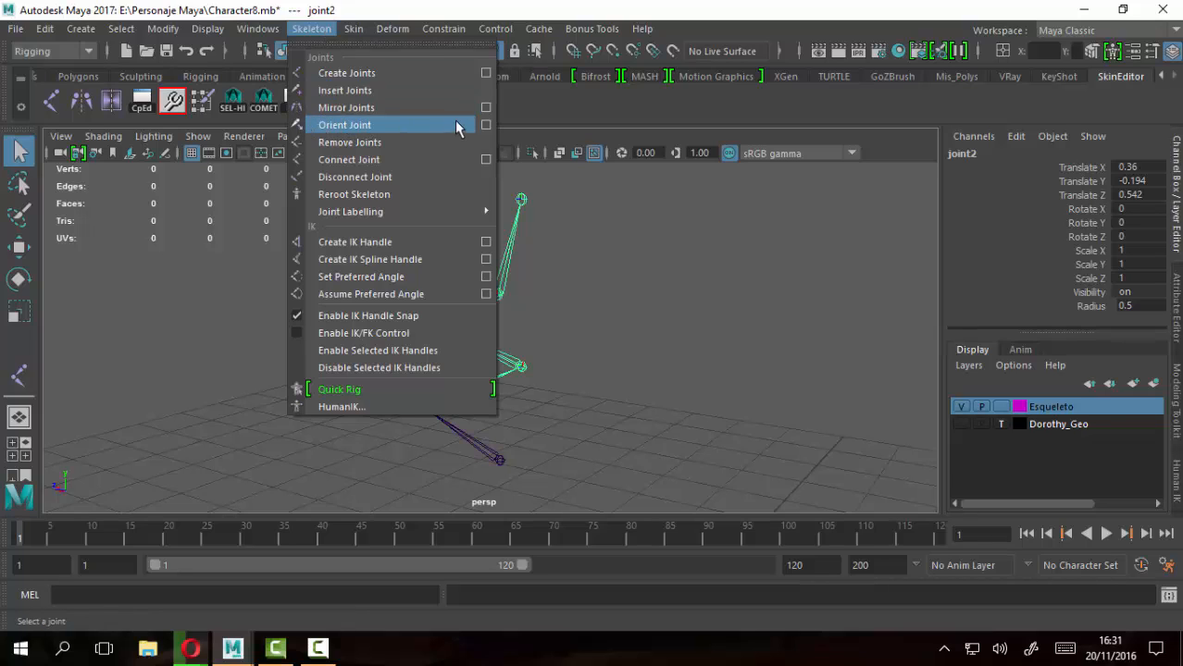
pyautogui.click(486, 125)
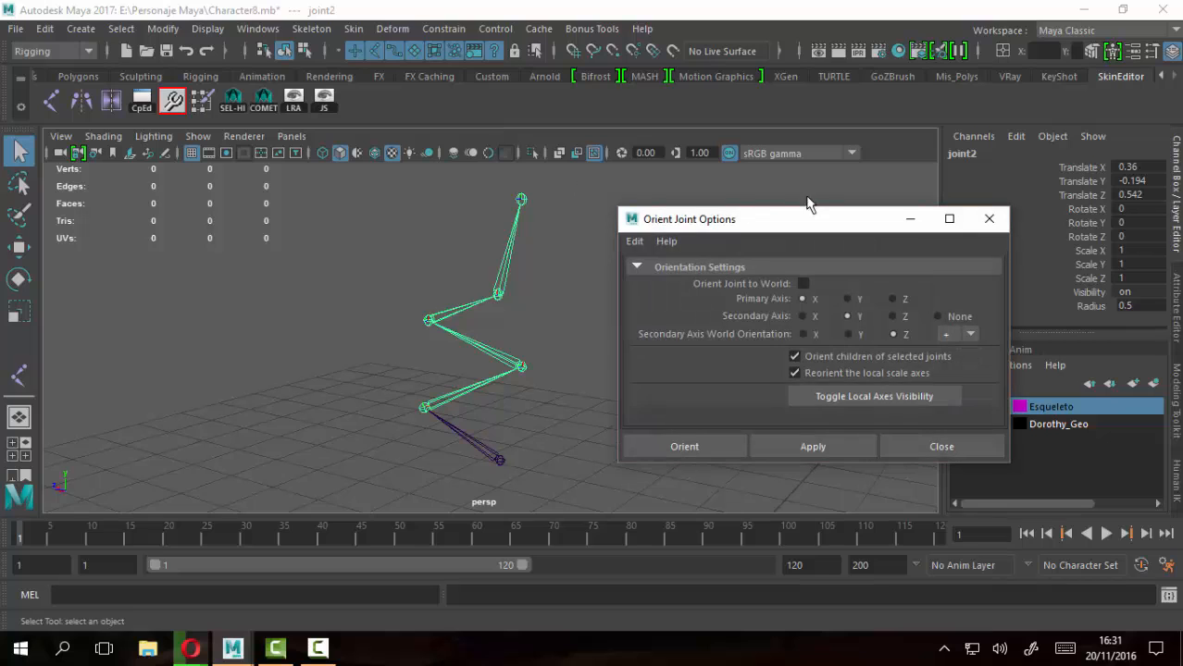
pyautogui.moveTo(803, 223); pyautogui.dragTo(772, 103)
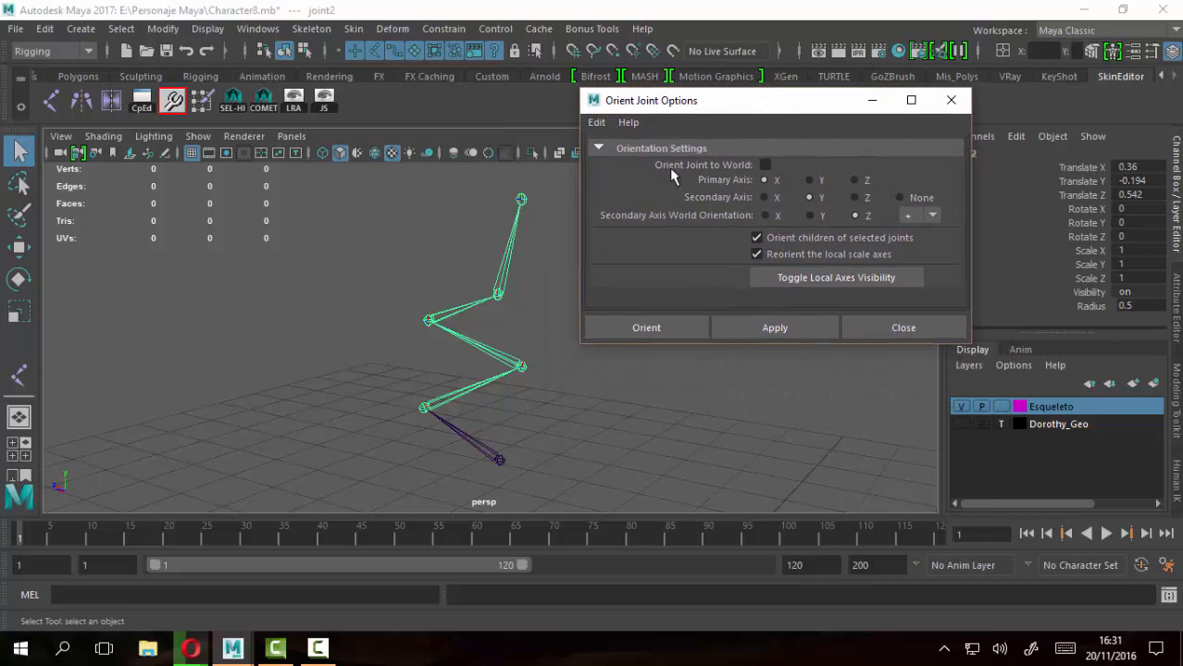
pyautogui.keyDown('alt'); pyautogui.moveTo(412, 373); pyautogui.dragTo(326, 360, button='middle'); pyautogui.keyUp('alt')
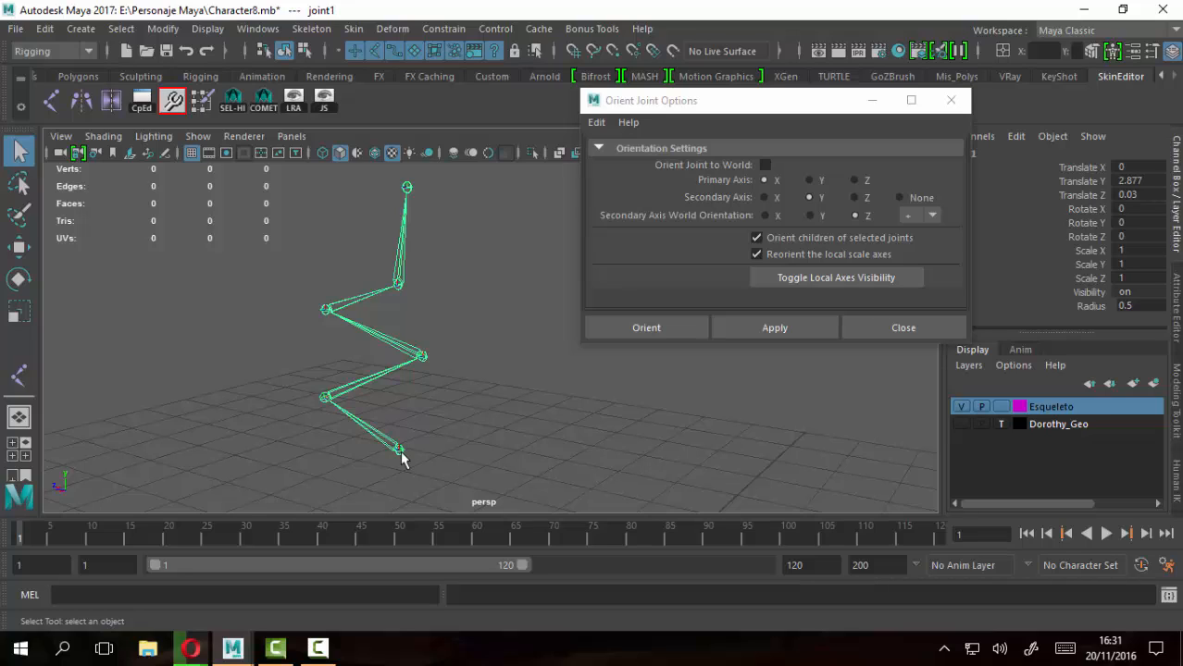
pyautogui.click(478, 468)
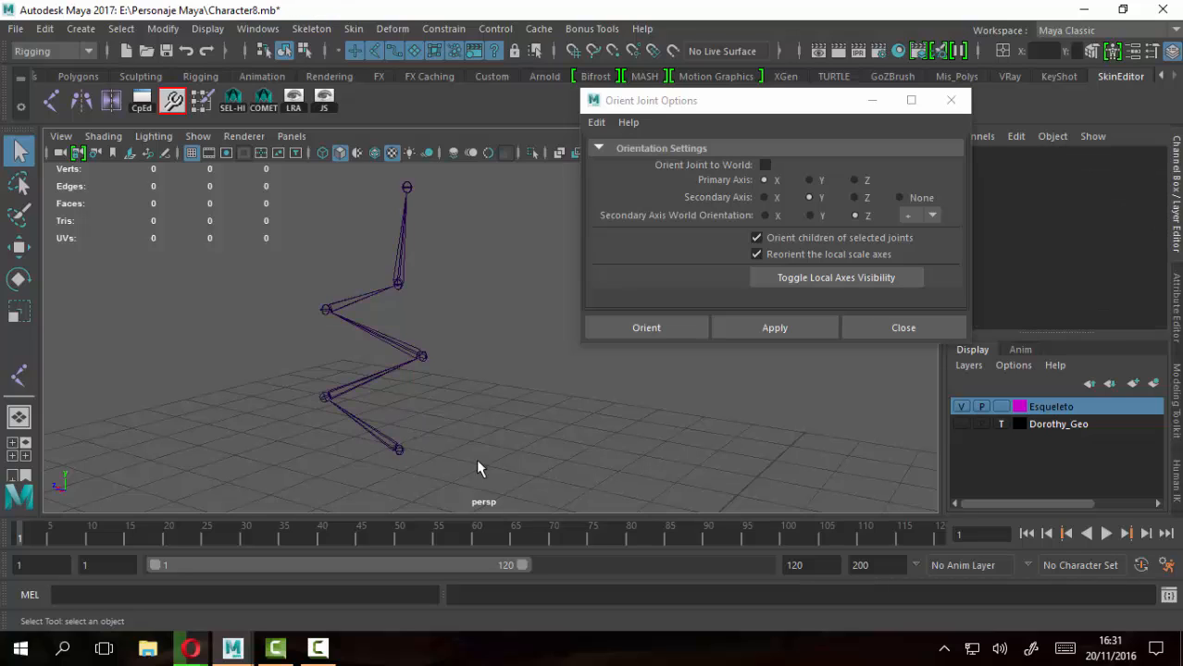
pyautogui.click(402, 457)
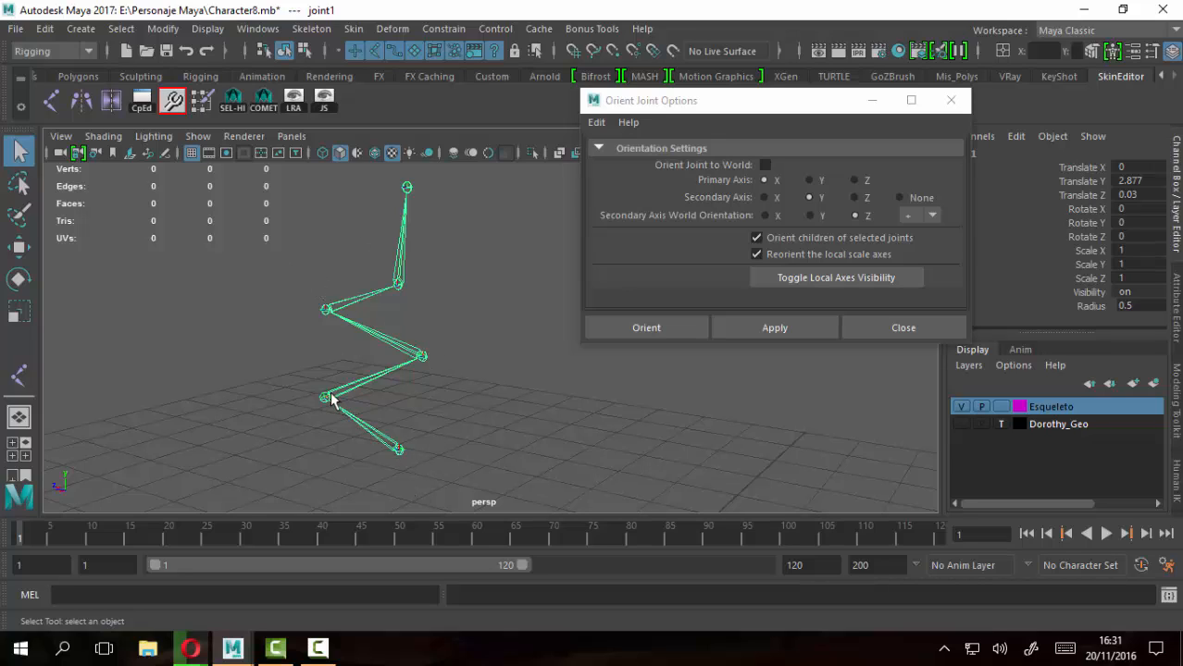
# Add the joints of the zigzag chain to the selection one by one, from the root joint to the end joint
pyautogui.press('Down')
pyautogui.press('Down')
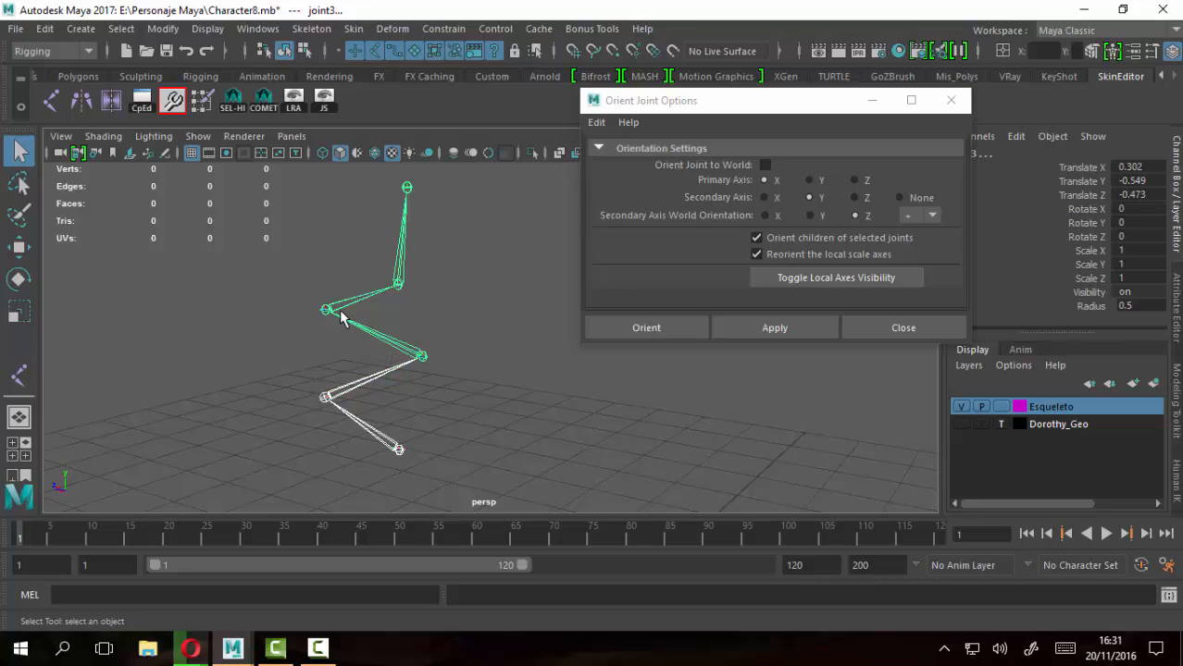
pyautogui.press('Down')
pyautogui.press('Down')
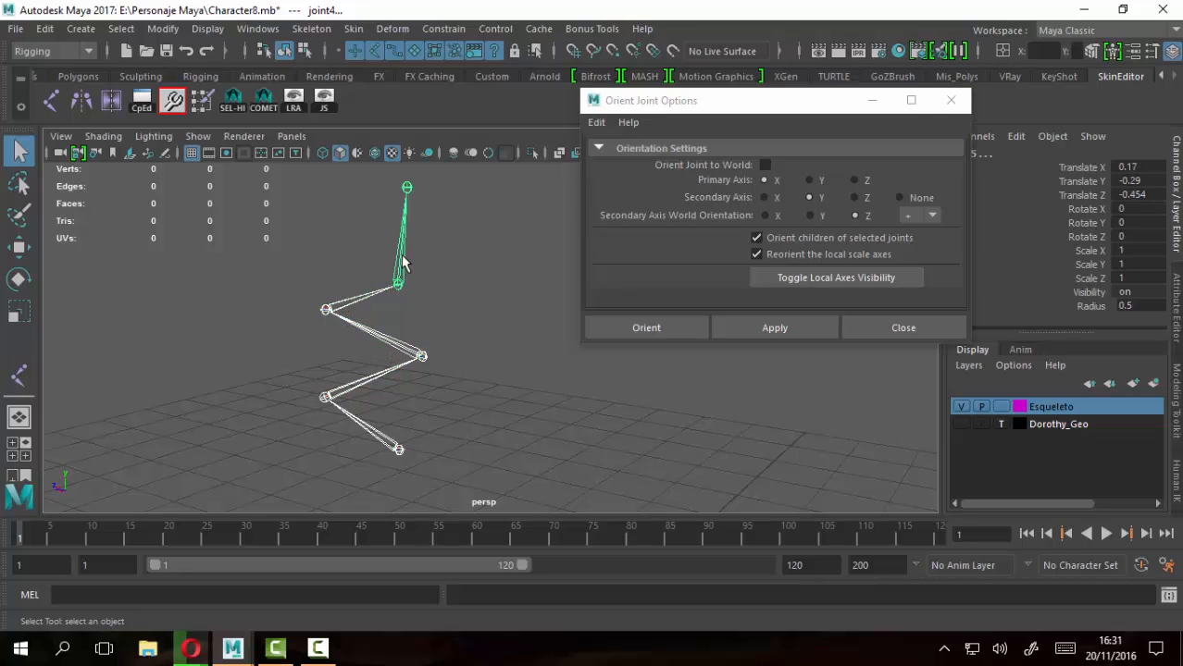
pyautogui.click(407, 189)
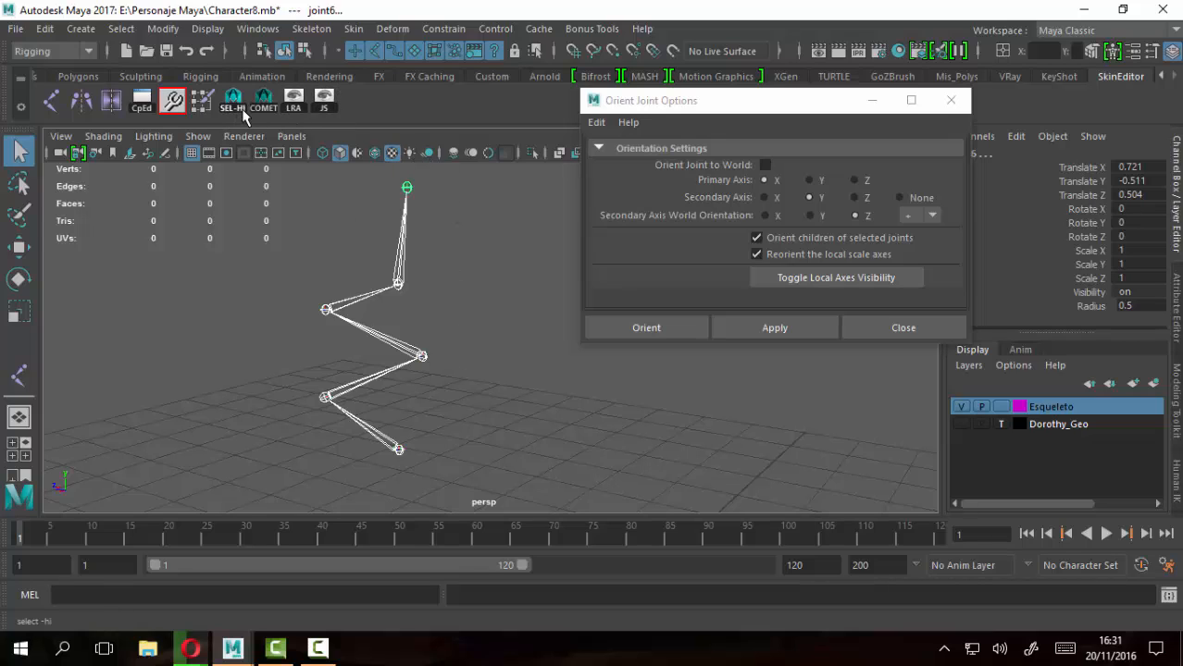
# Clear the selection, reselect only the root joint and extend the selection to its whole hierarchy with the SEL-HI shortcut
pyautogui.click(413, 467)
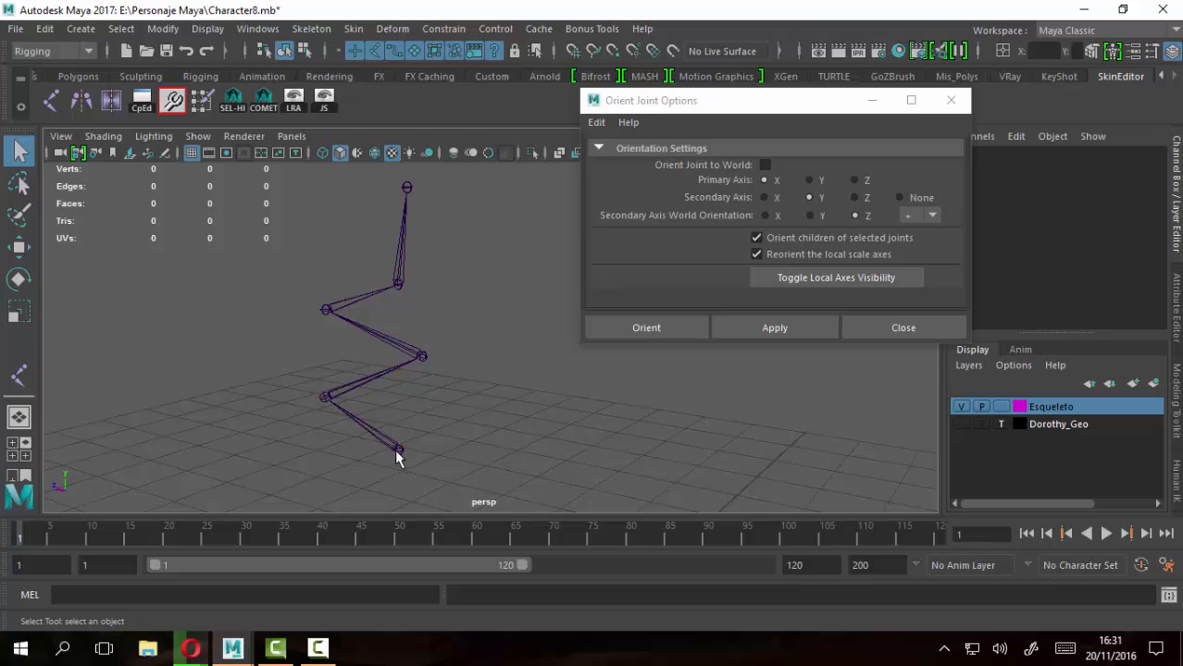
pyautogui.click(399, 454)
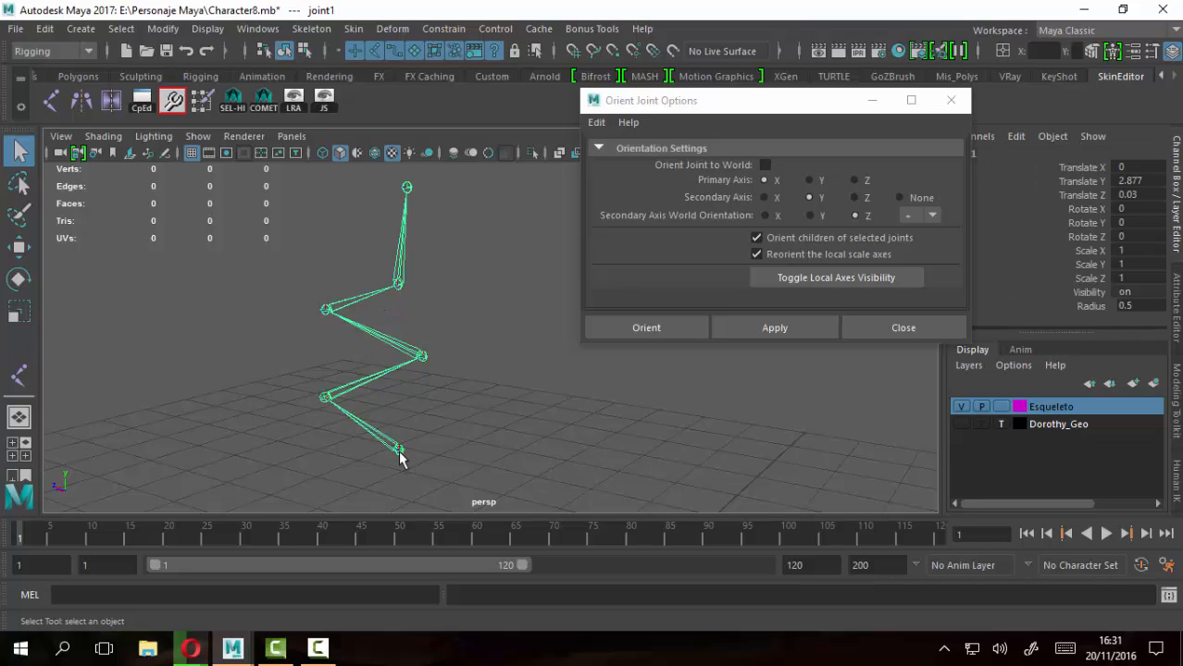
pyautogui.click(235, 111)
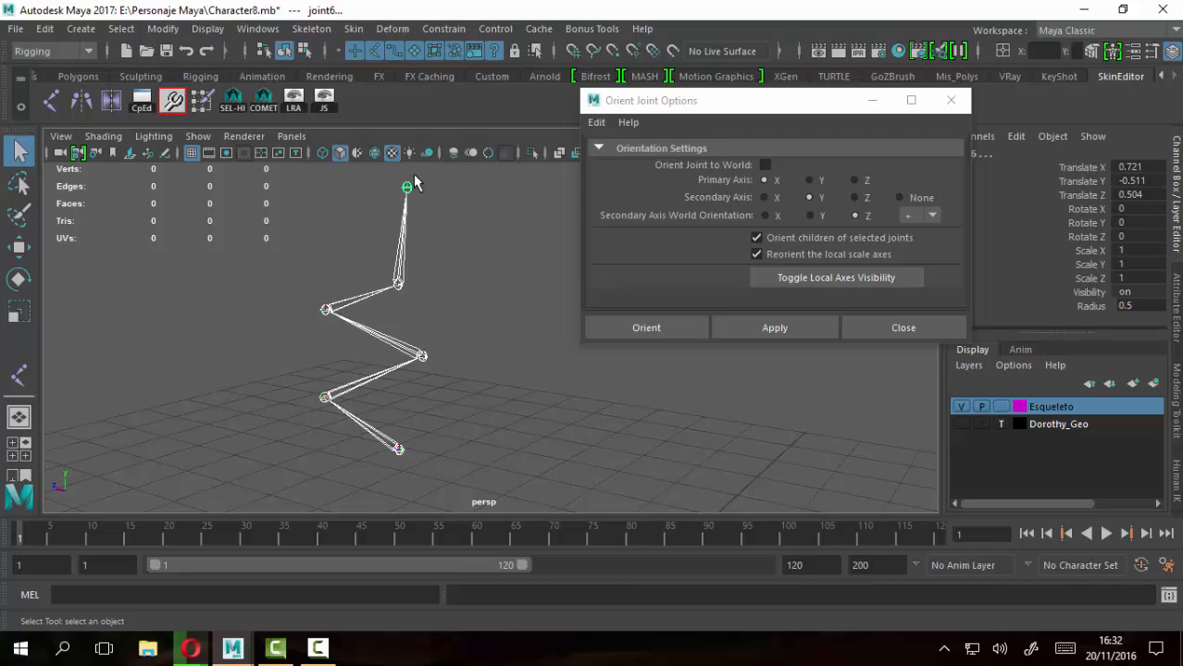
# Close the Orient Joint options, delete the SEL-HI shortcut from the shelf and deselect the joint chain
pyautogui.click(951, 100)
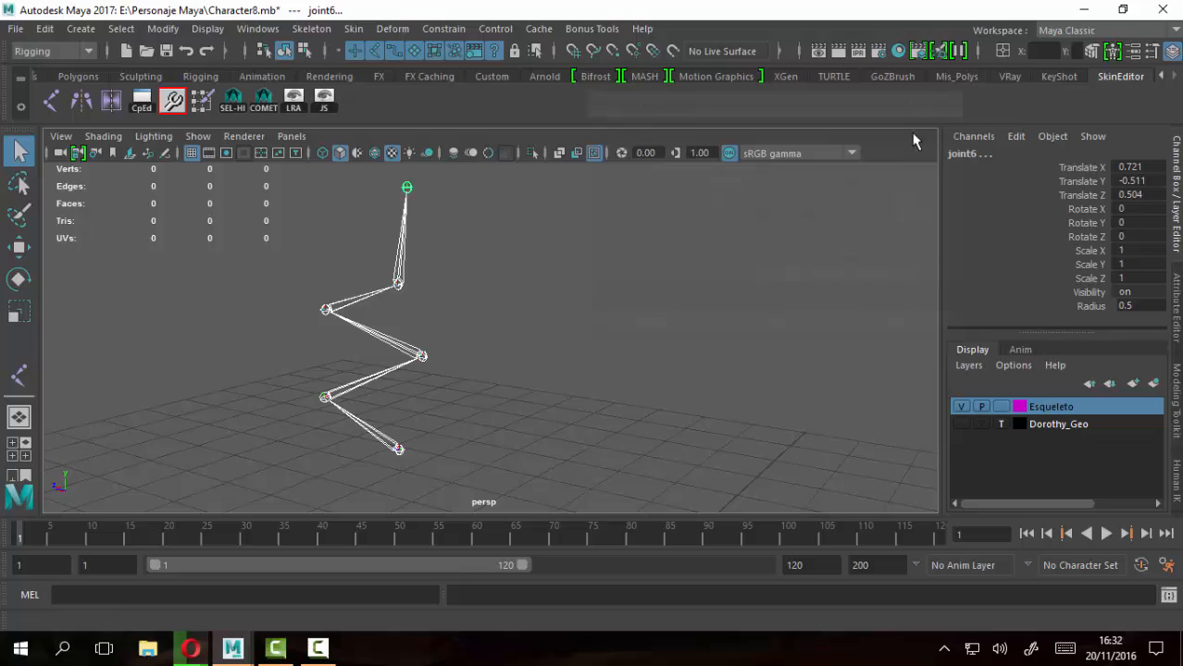
pyautogui.rightClick(234, 102)
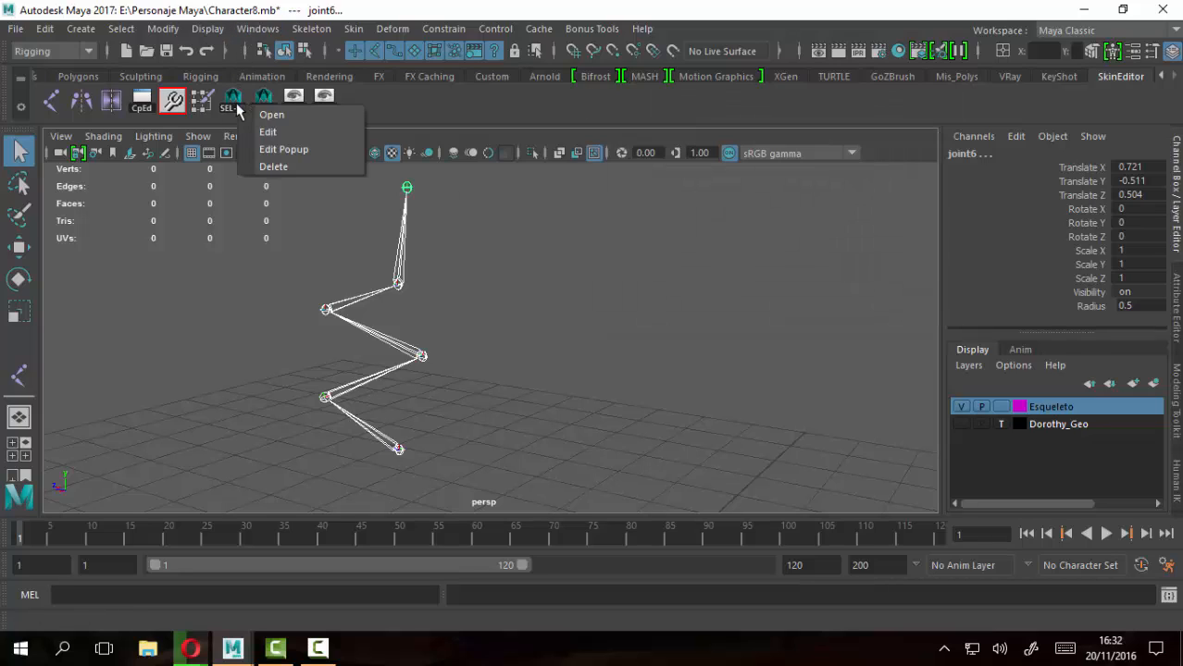
pyautogui.click(273, 166)
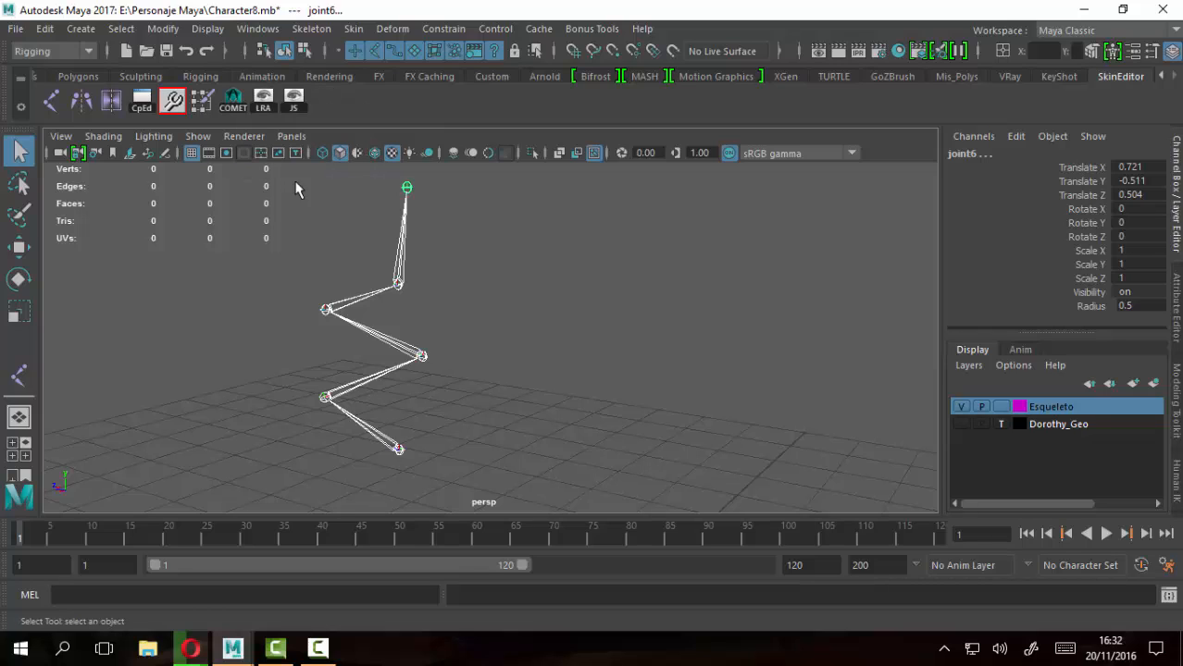
pyautogui.click(533, 390)
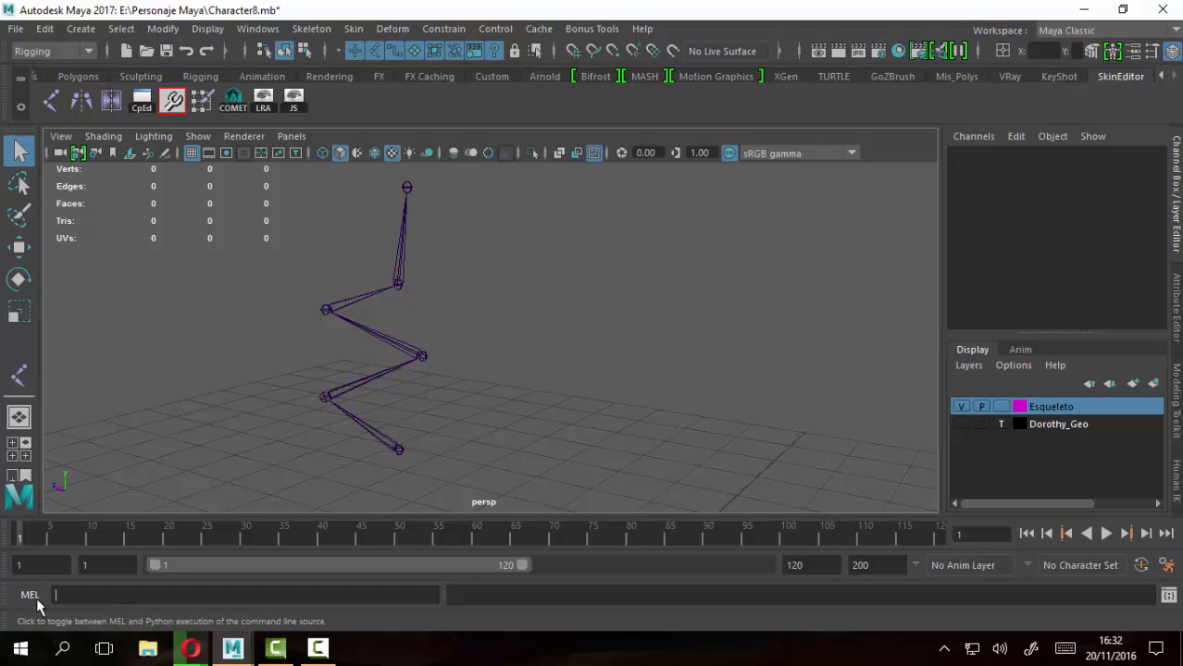
# Minimize Maya to reach the Windows desktop and bring up the choices for creating a new file there
pyautogui.click(191, 649)
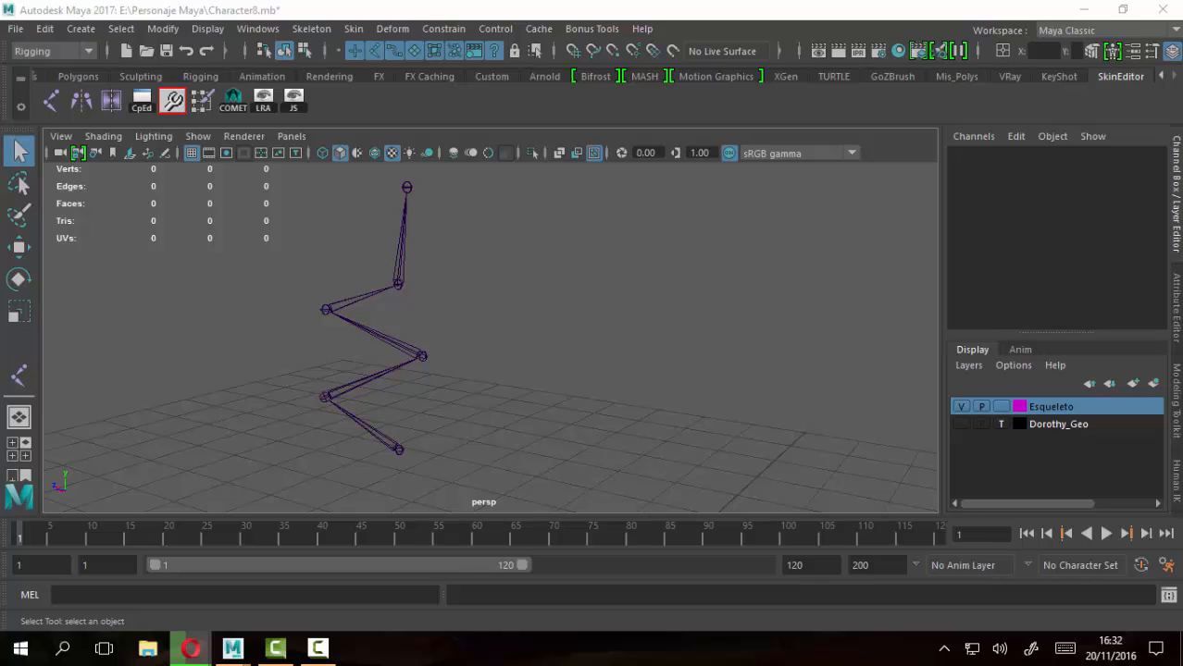
pyautogui.click(102, 607)
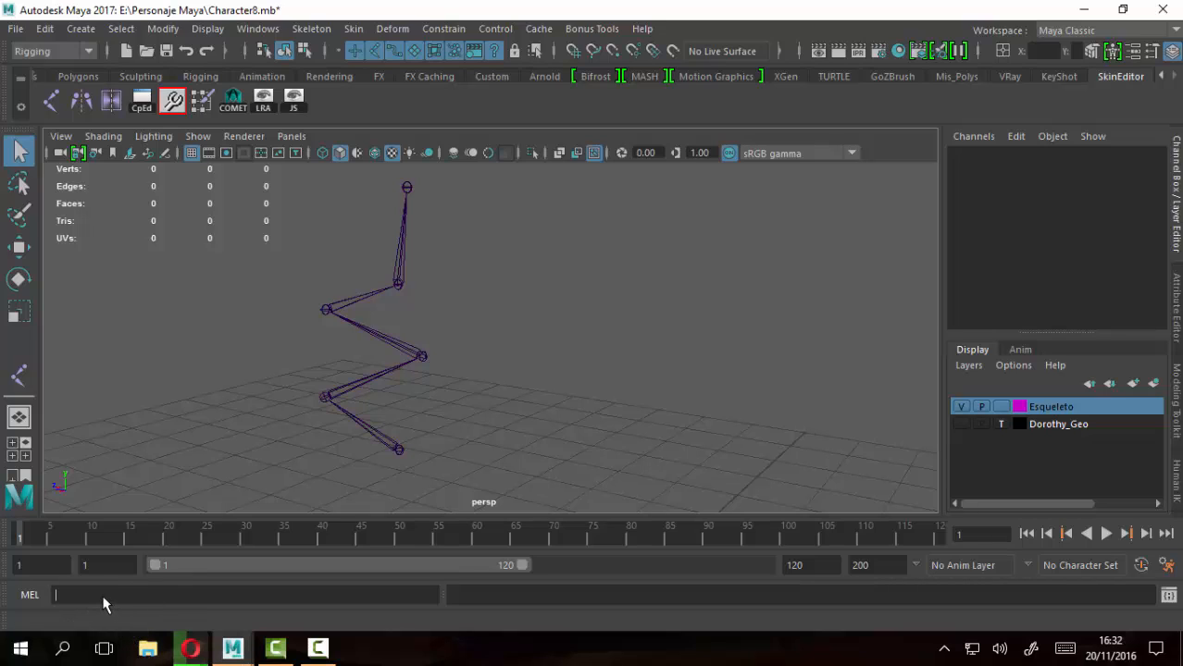
pyautogui.click(1083, 9)
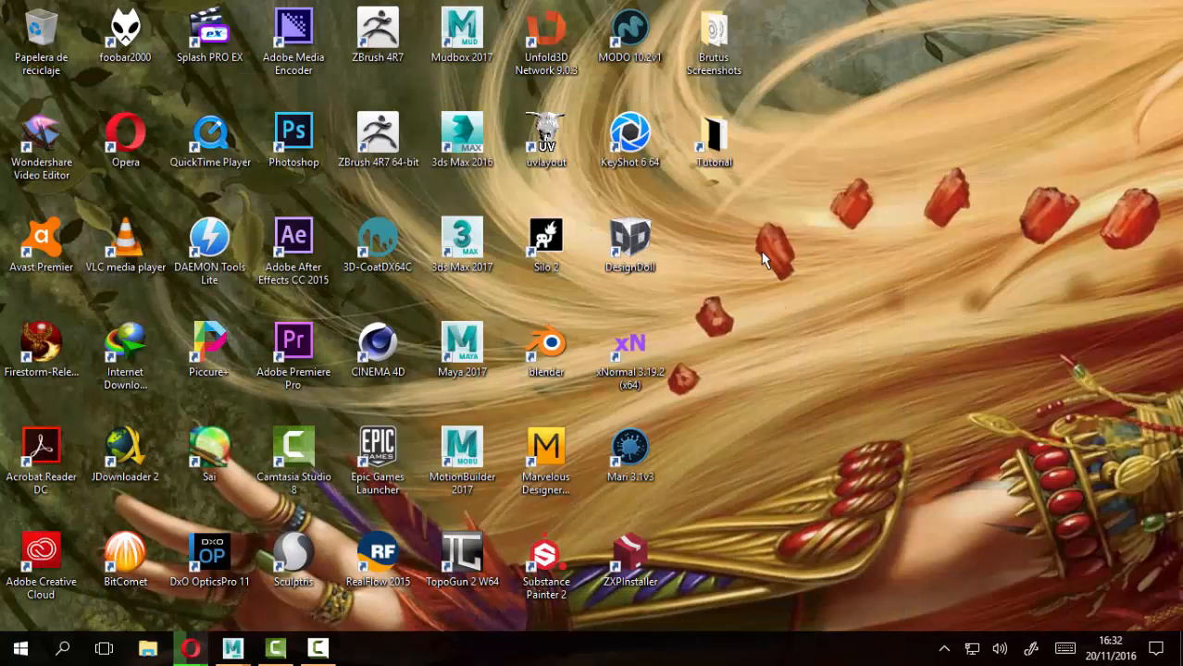
pyautogui.rightClick(762, 253)
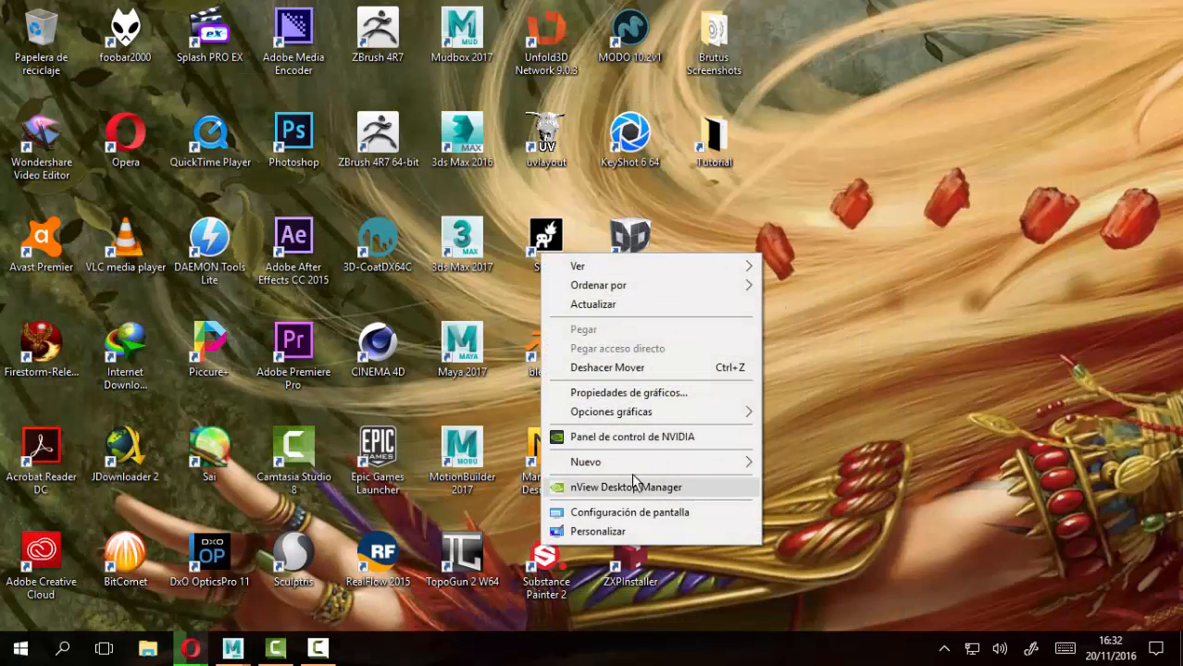
pyautogui.moveTo(629, 473)
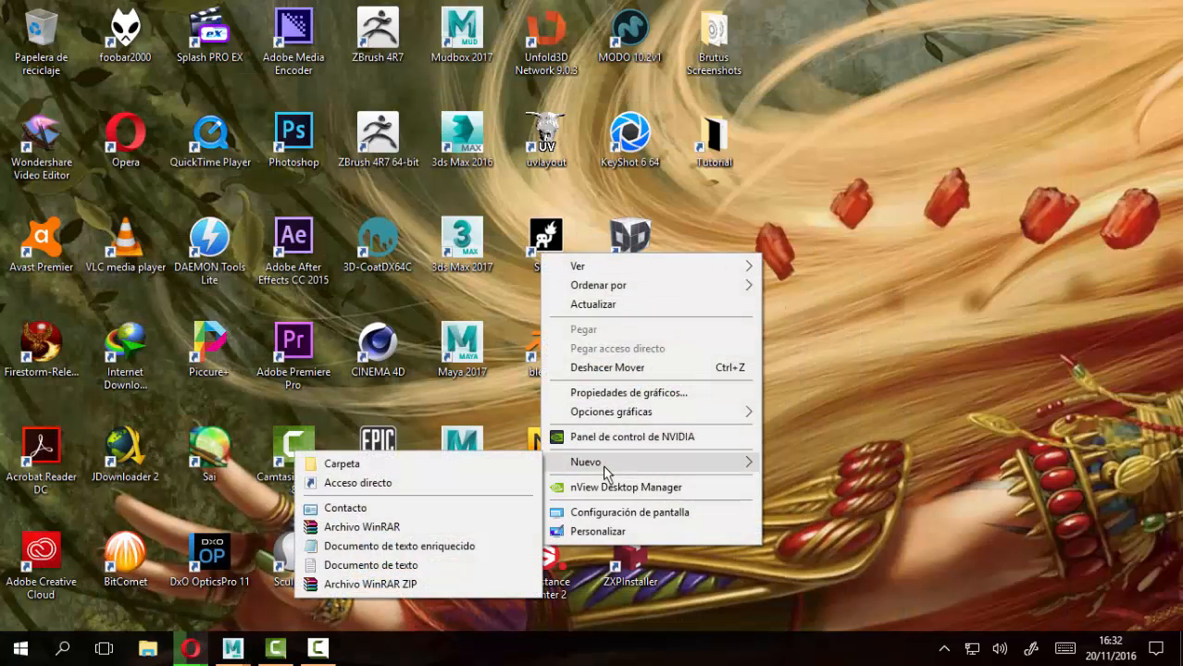
# Create a new text document on the desktop, open it maximized in Notepad and write the command select -hi;
pyautogui.click(350, 567)
pyautogui.click(715, 237)
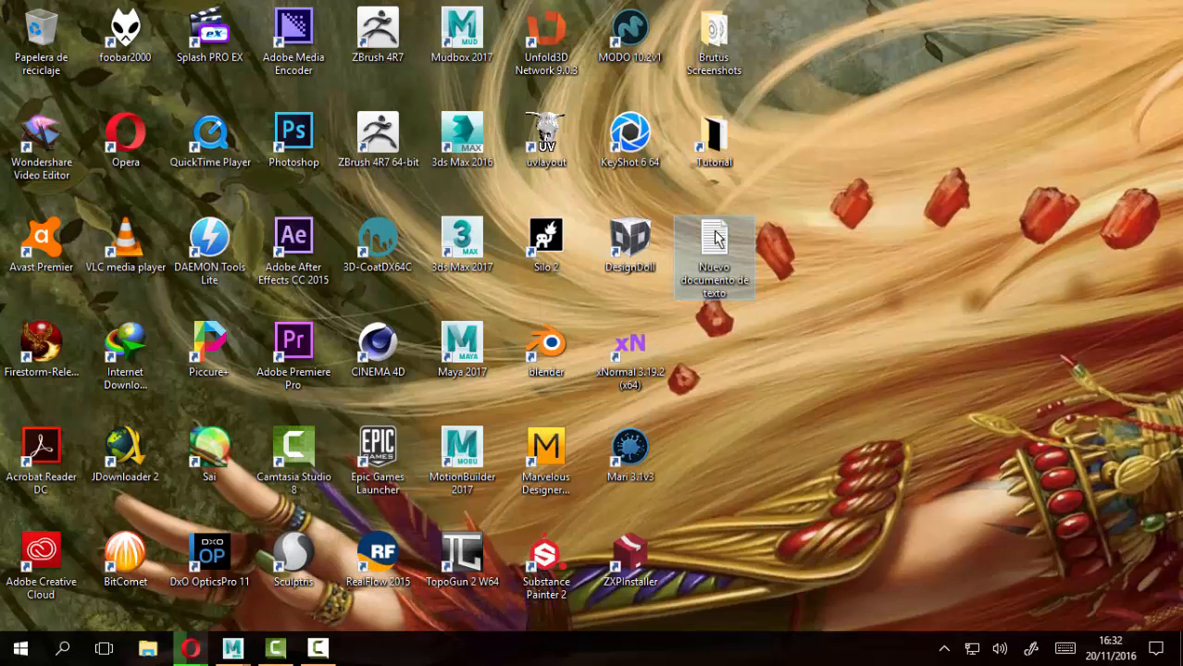
pyautogui.doubleClick(718, 237)
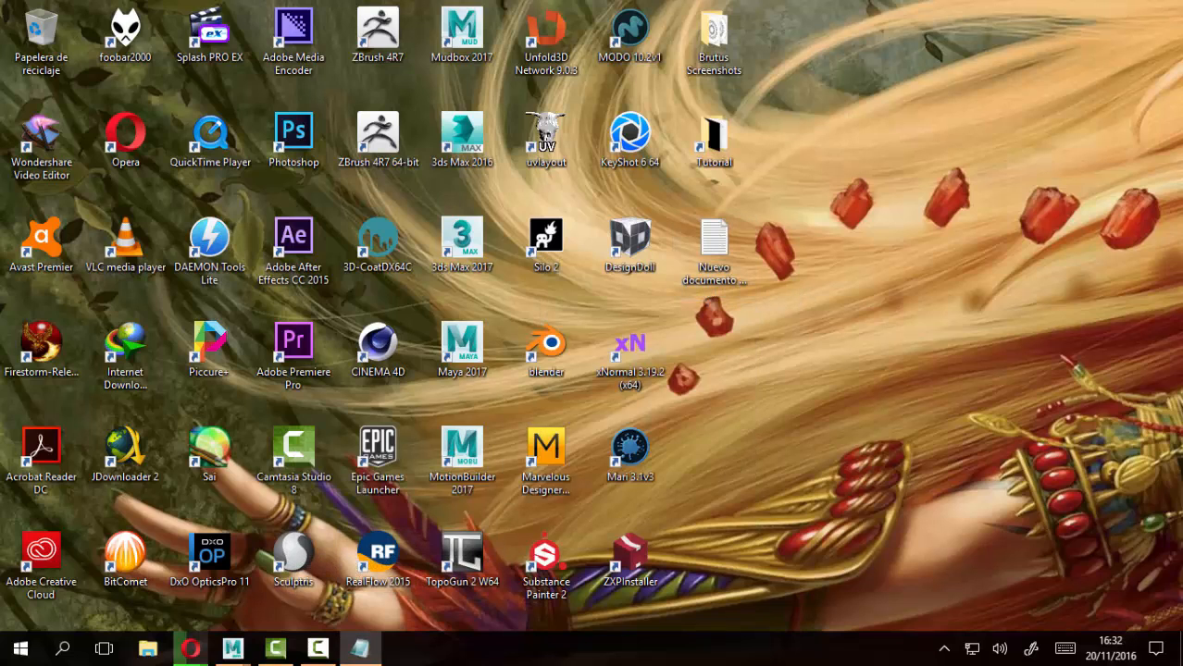
pyautogui.moveTo(822, 289); pyautogui.dragTo(433, 253)
pyautogui.doubleClick(432, 254)
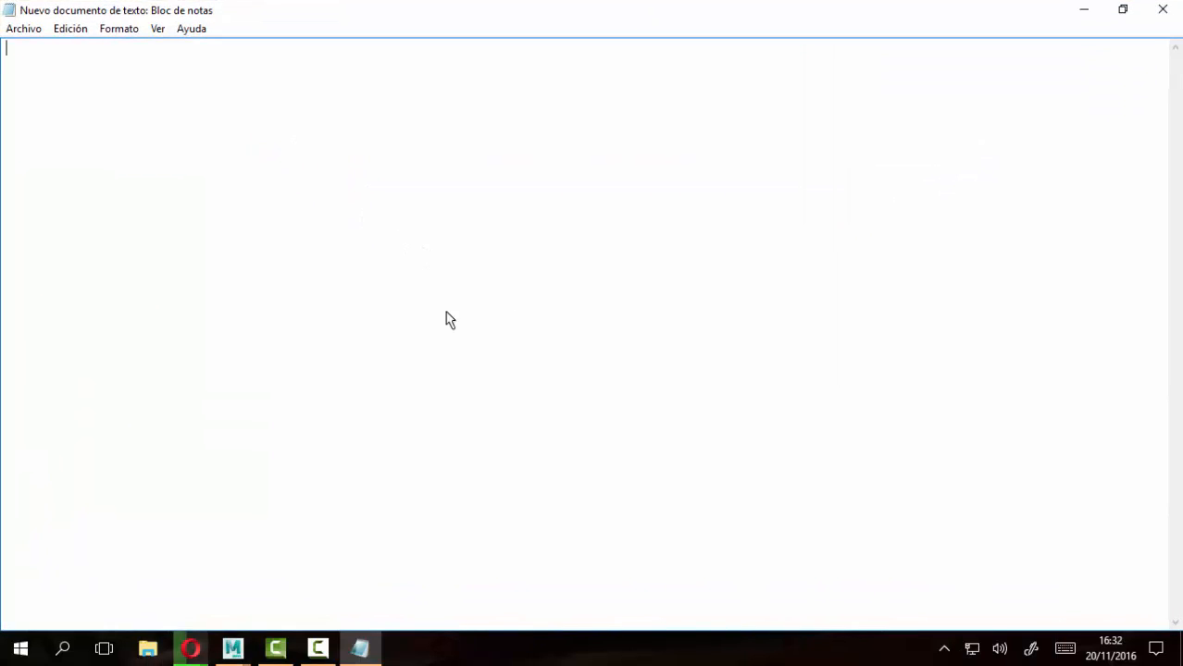
pyautogui.write('select -hi;')
# Set the font size of the select -hi; text to 48
pyautogui.moveTo(106, 48); pyautogui.dragTo(2, 84)
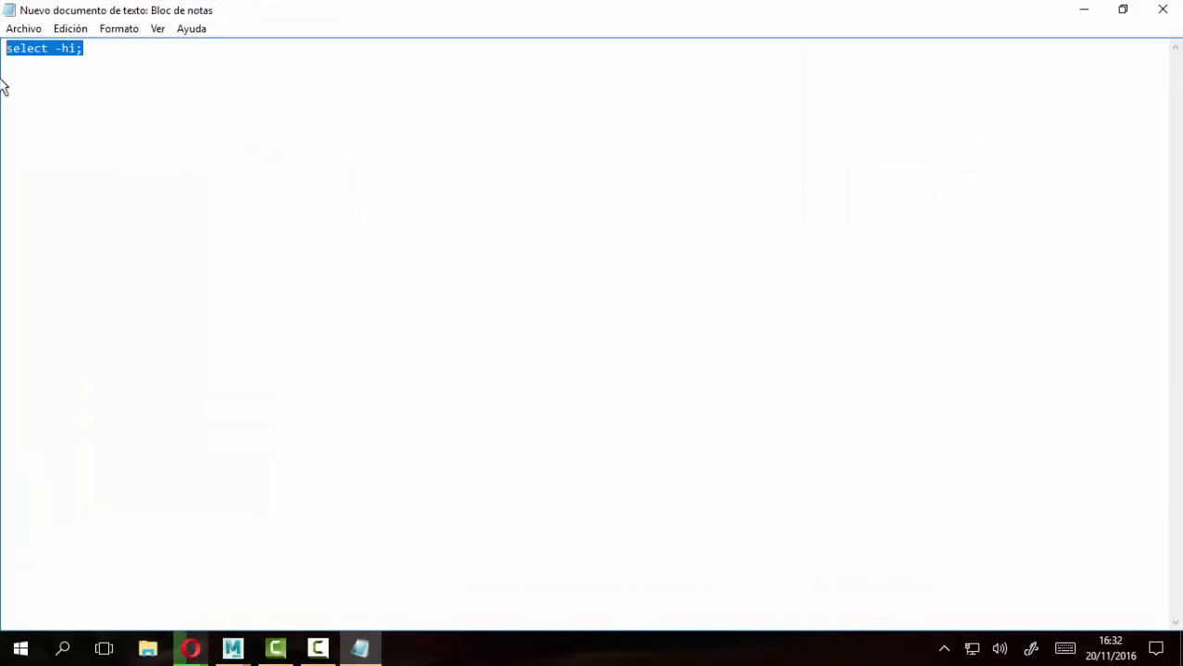
pyautogui.click(109, 30)
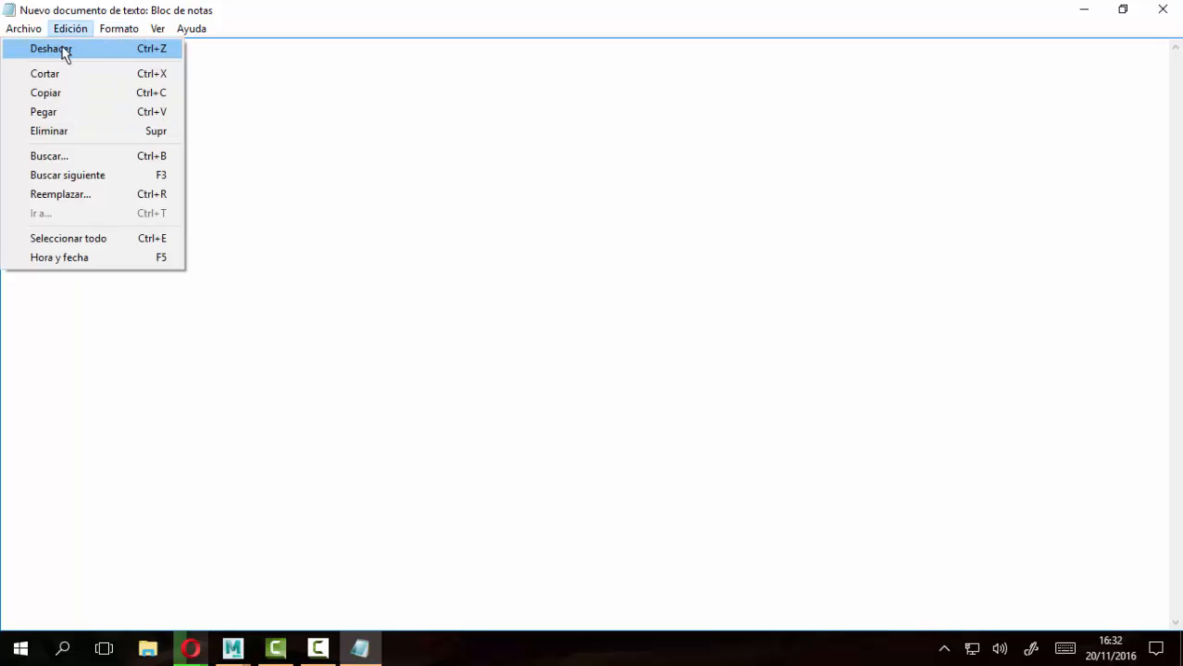
pyautogui.click(86, 68)
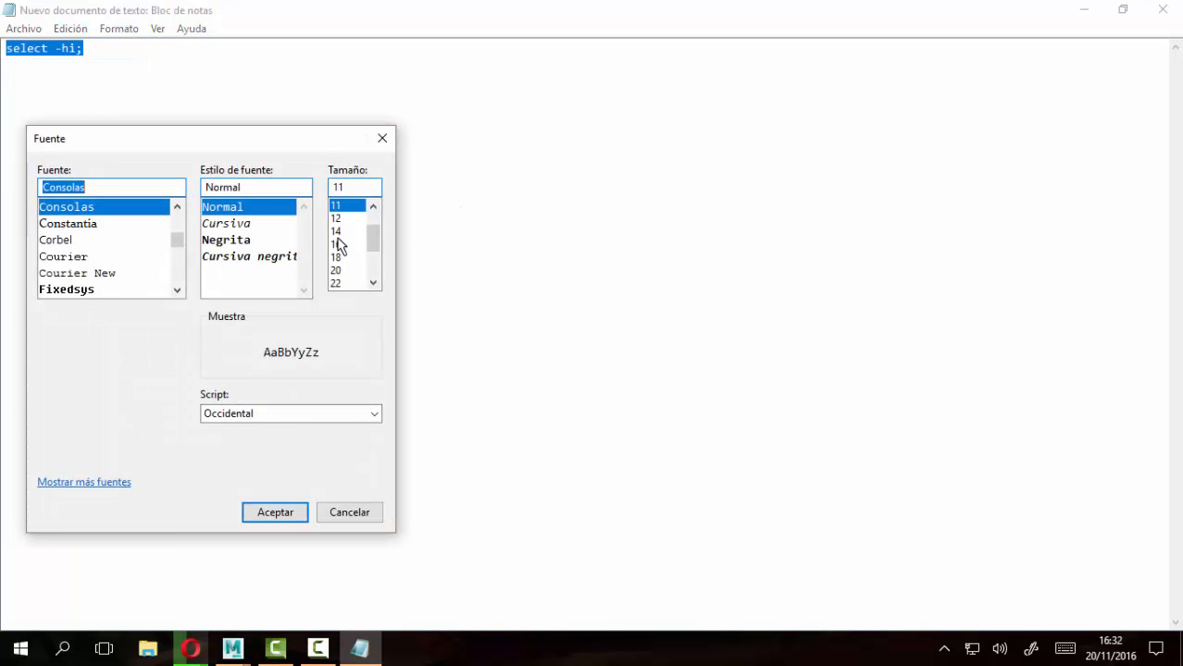
pyautogui.scroll(-2, 370, 261)
pyautogui.click(342, 273)
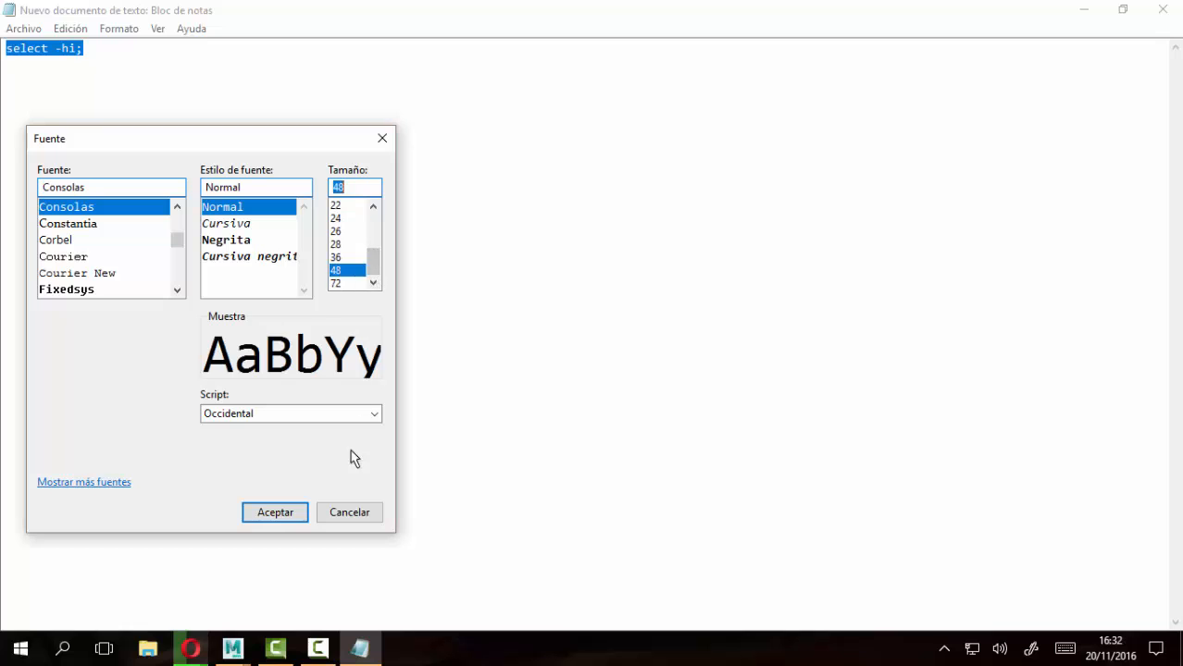
pyautogui.click(295, 514)
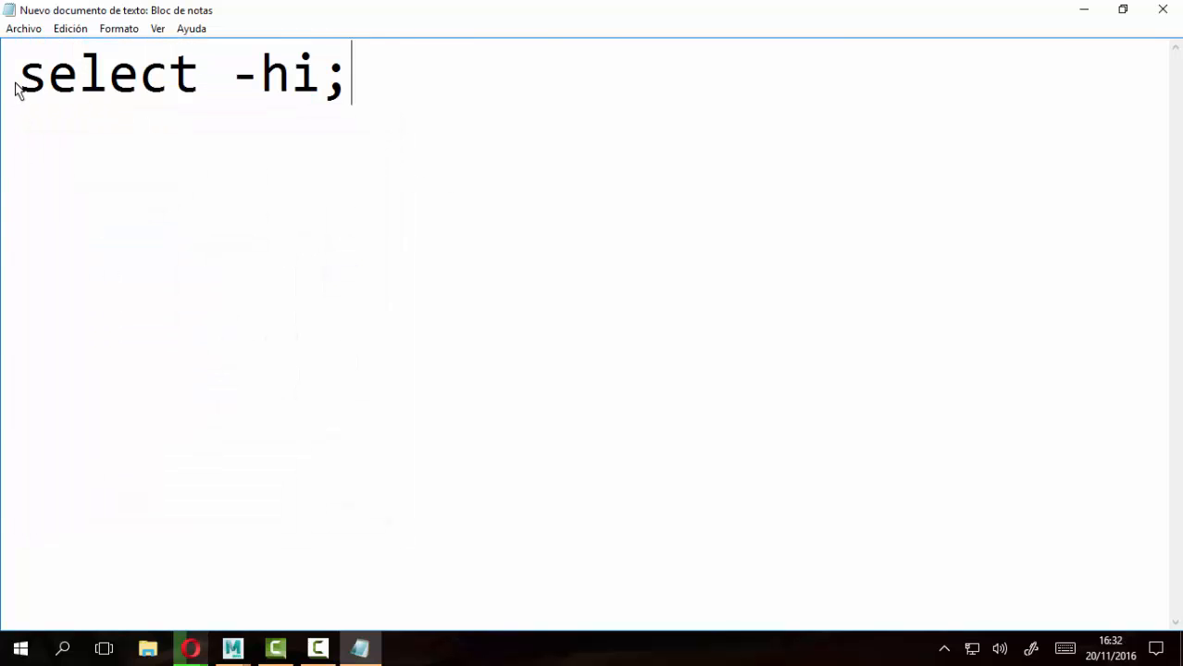
# Copy the whole select -hi; command and close the text document without saving it
pyautogui.moveTo(19, 90)
pyautogui.mouseDown()
pyautogui.moveTo(220, 93)
pyautogui.moveTo(205, 97)
pyautogui.moveTo(222, 106)
pyautogui.moveTo(313, 71)
pyautogui.moveTo(22, 81)
pyautogui.mouseUp()
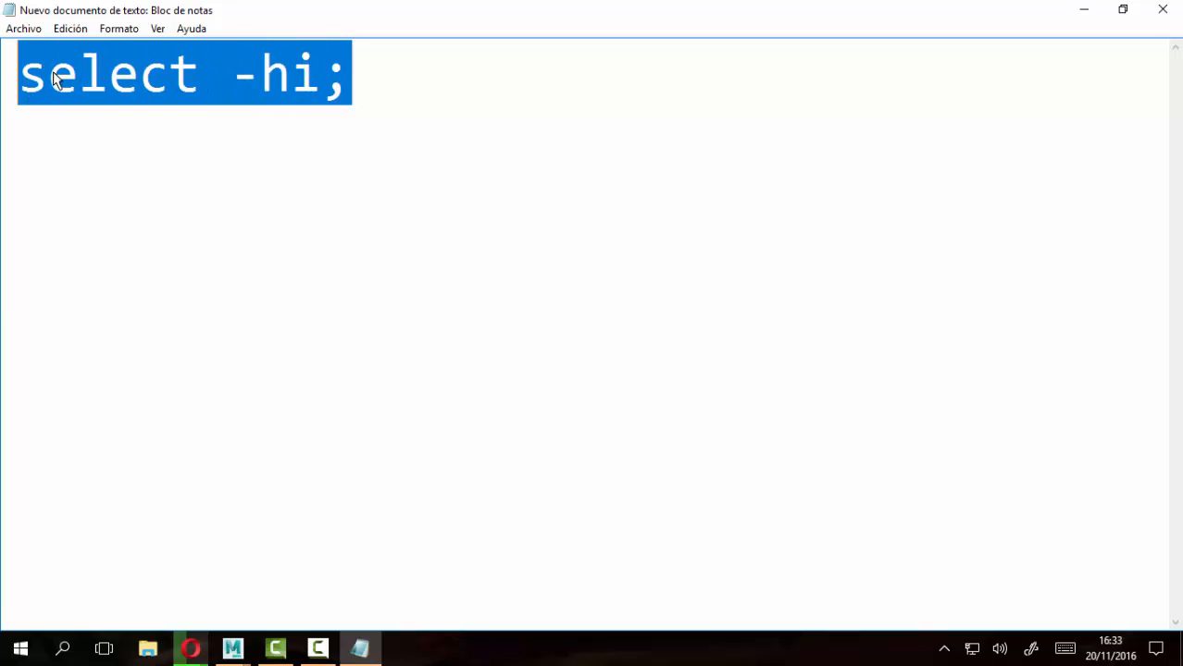
pyautogui.rightClick(55, 81)
pyautogui.click(65, 130)
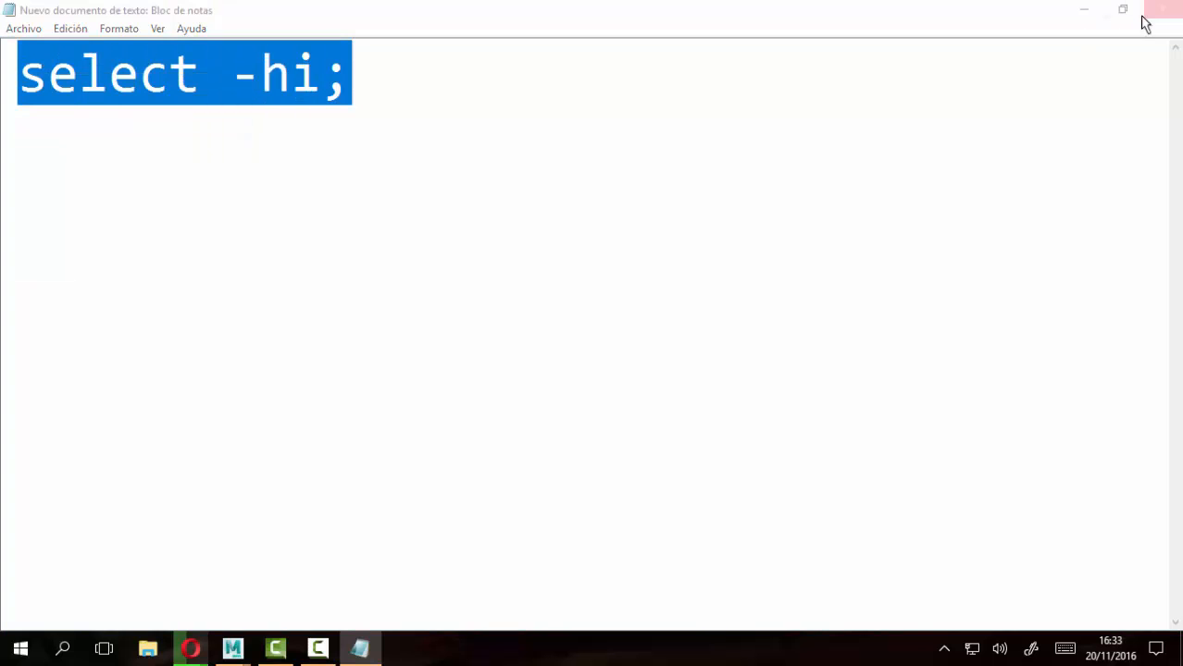
pyautogui.click(1148, 17)
pyautogui.click(604, 350)
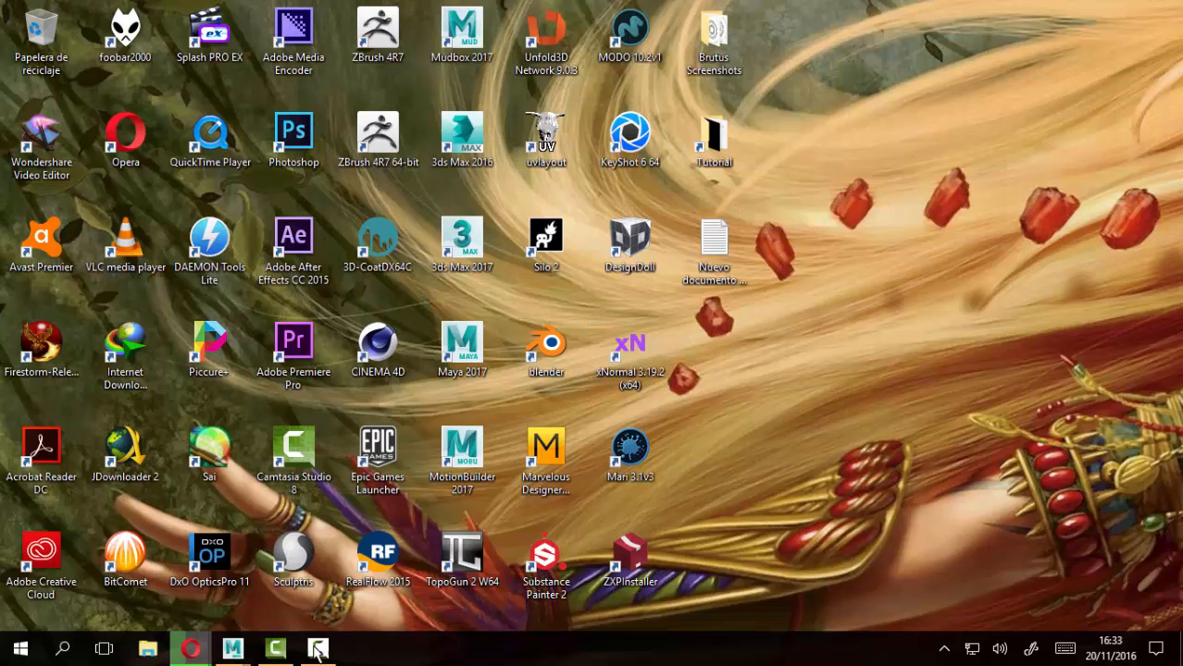
# Switch to Maya, select the root joint of the chain and run select -hi; as a MEL command
pyautogui.moveTo(232, 648)
pyautogui.click(256, 590)
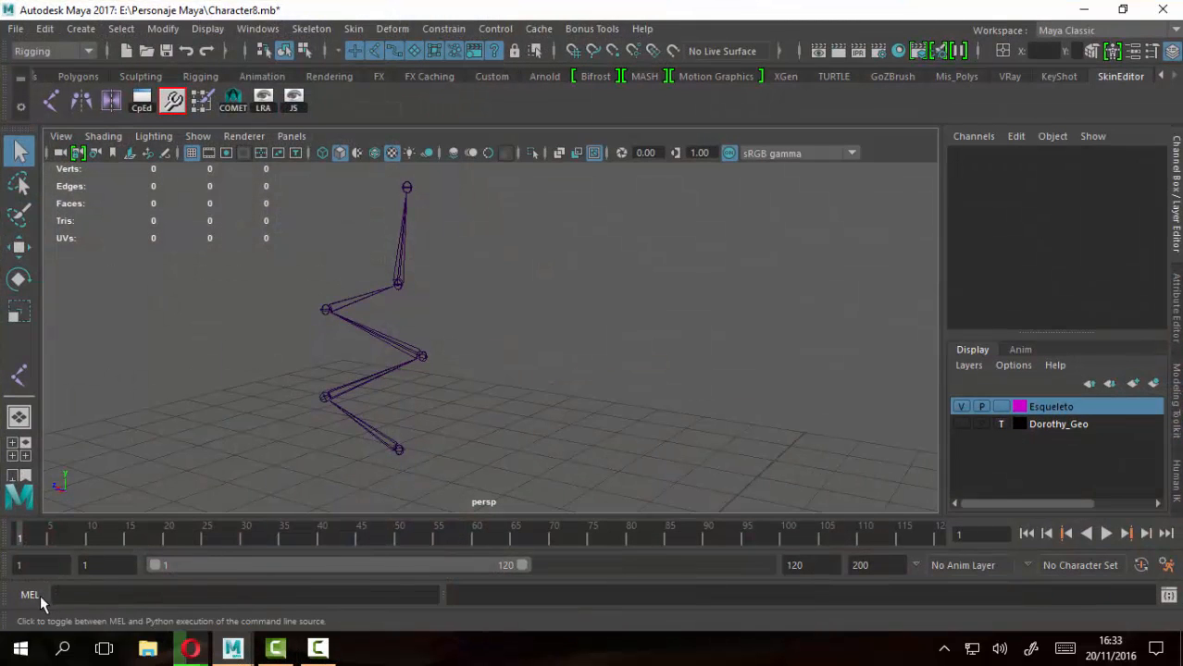
pyautogui.click(71, 597)
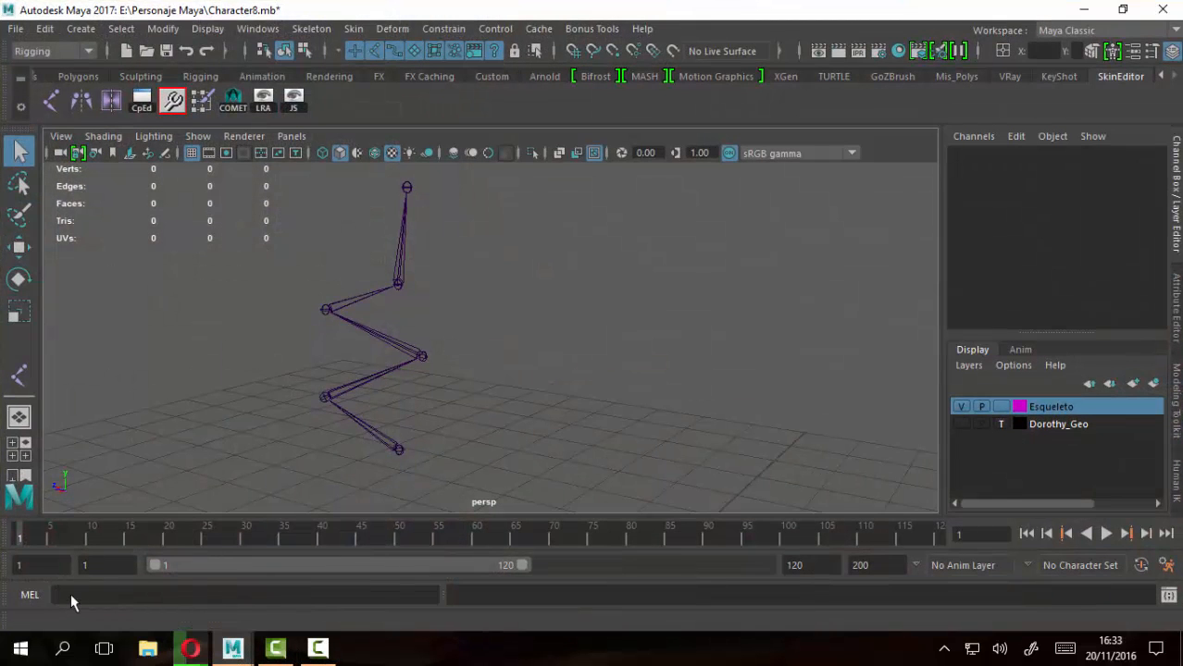
pyautogui.write('select -hi;')
pyautogui.press('BackSpace')
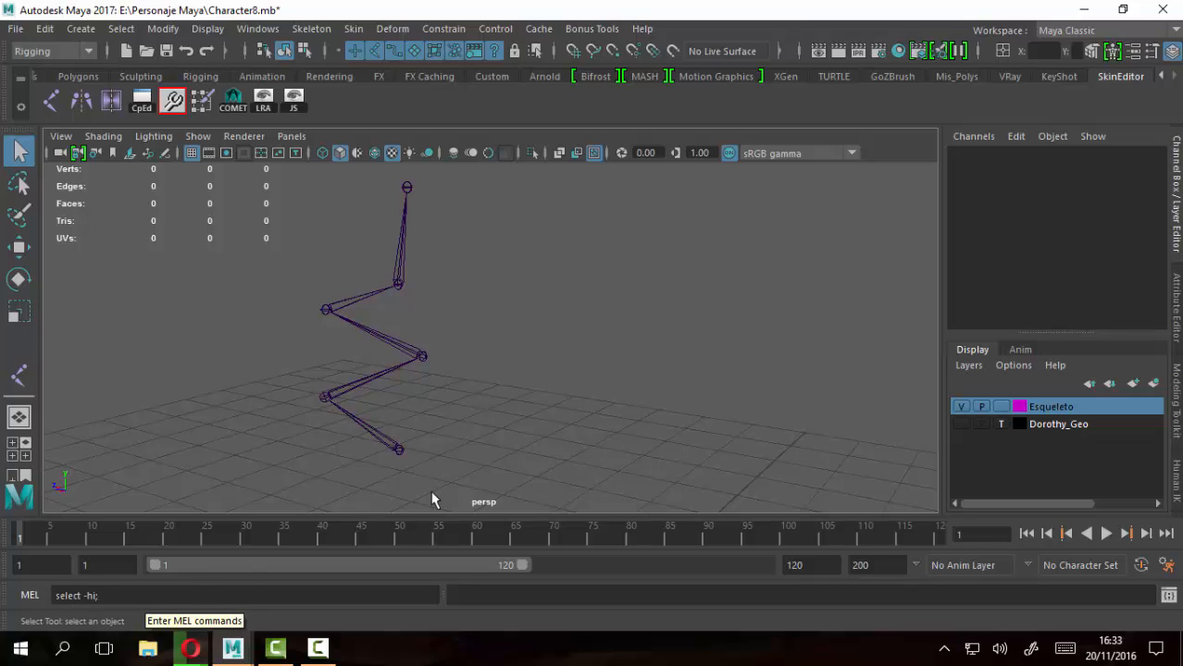
pyautogui.write(';')
pyautogui.press('Return')
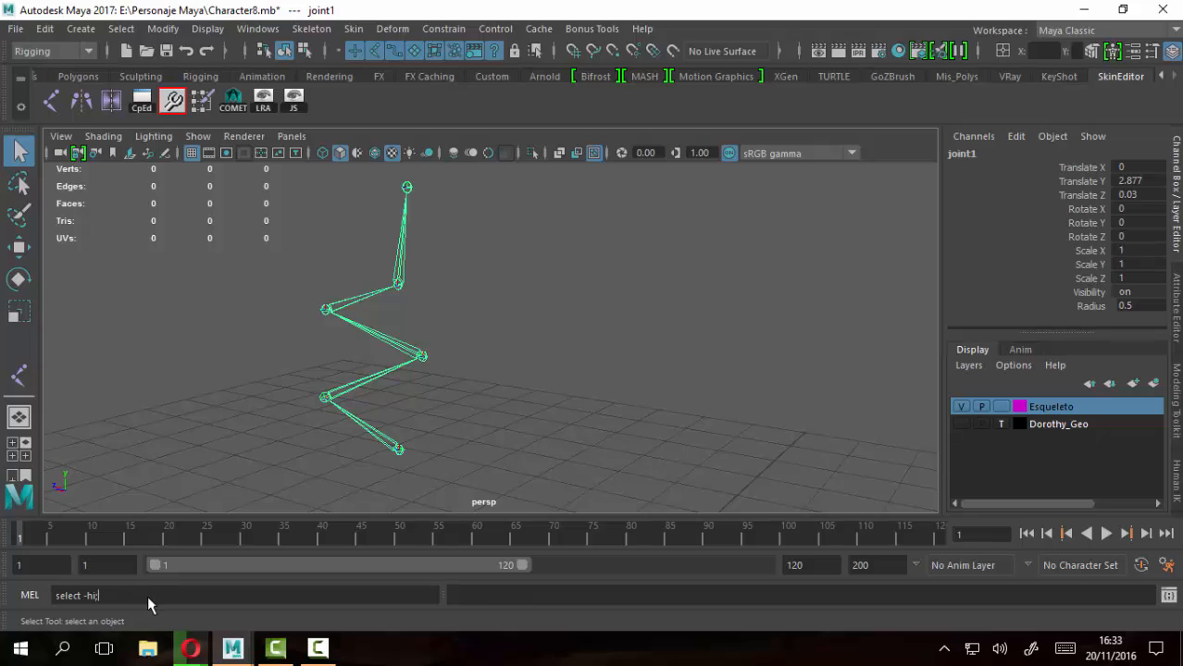
pyautogui.press('Return')
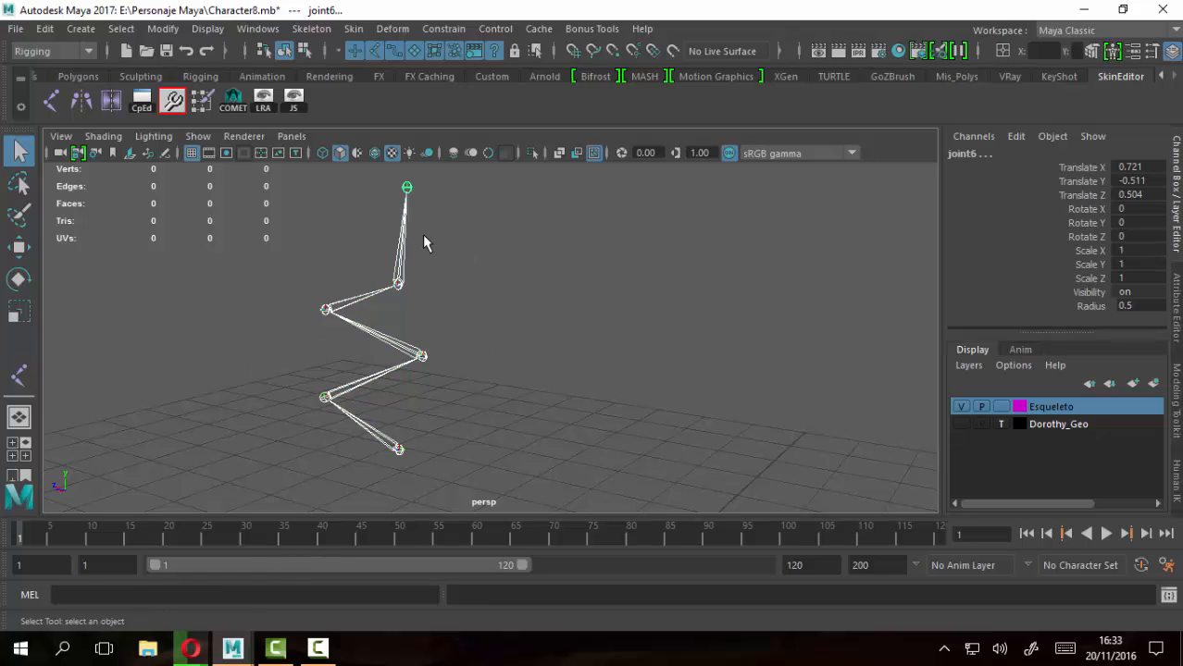
# Clear the selection, pick the root joint again and rerun the select -hi; MEL command on it
pyautogui.click(488, 393)
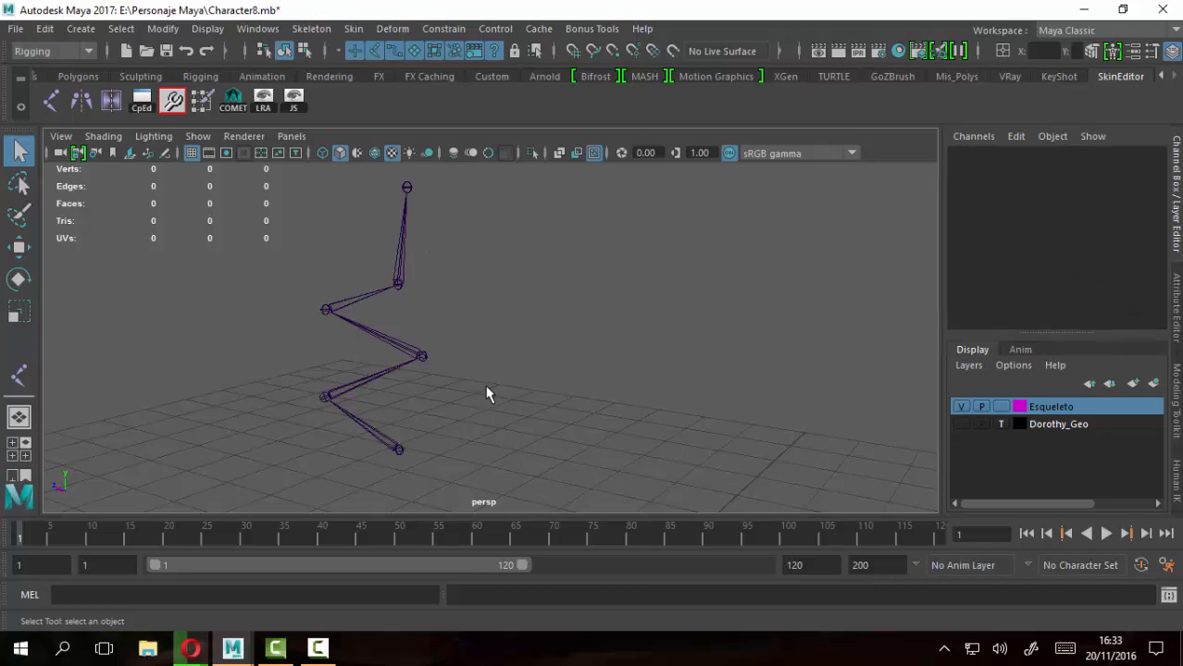
pyautogui.click(398, 458)
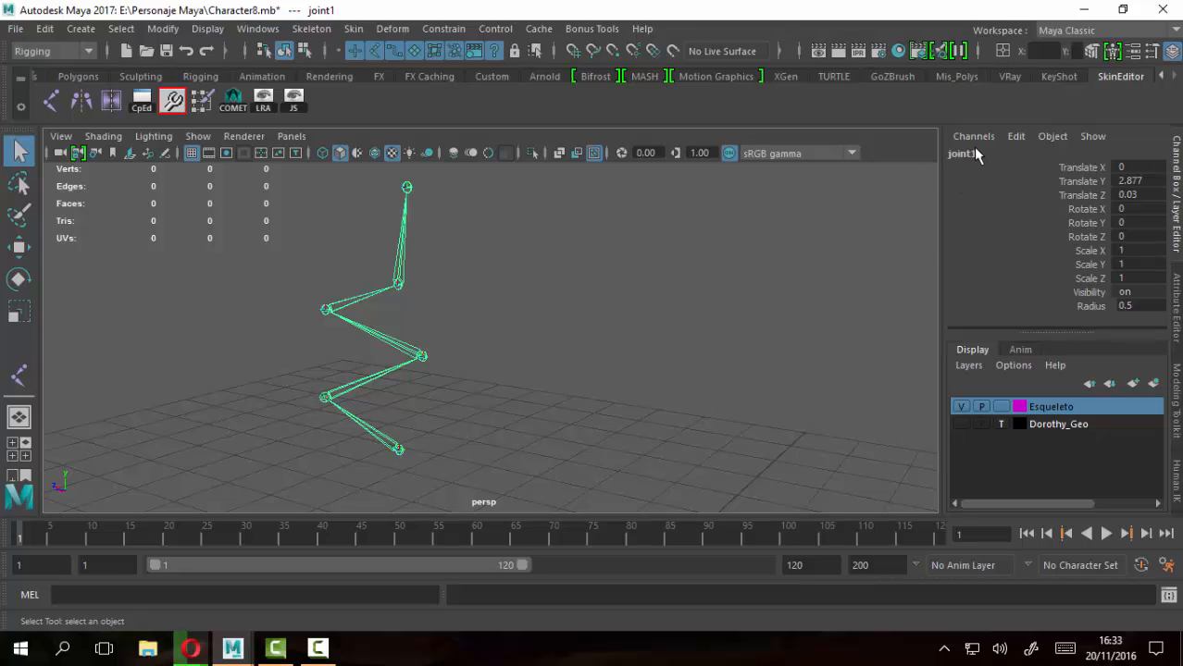
pyautogui.click(118, 600)
pyautogui.write('select -hi')
pyautogui.press('Return')
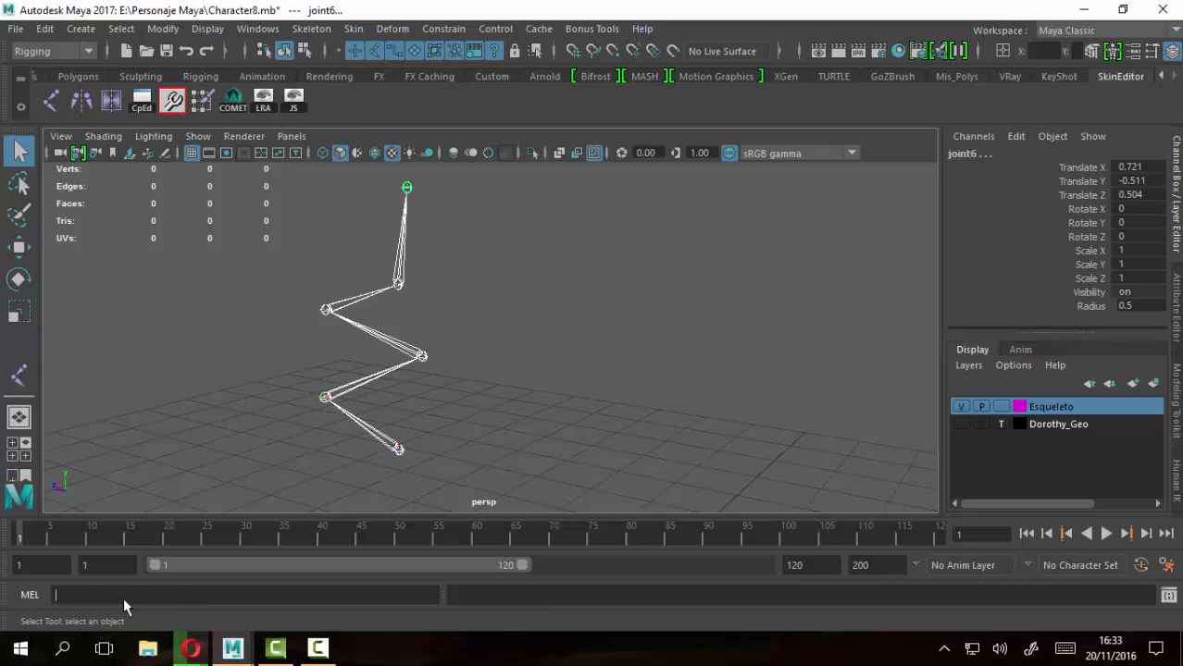
# Enter select -hi; in the MEL command line again and save it to the SkinEditor shelf as a MEL script
pyautogui.write('select -hi')
pyautogui.moveTo(110, 599); pyautogui.dragTo(13, 601)
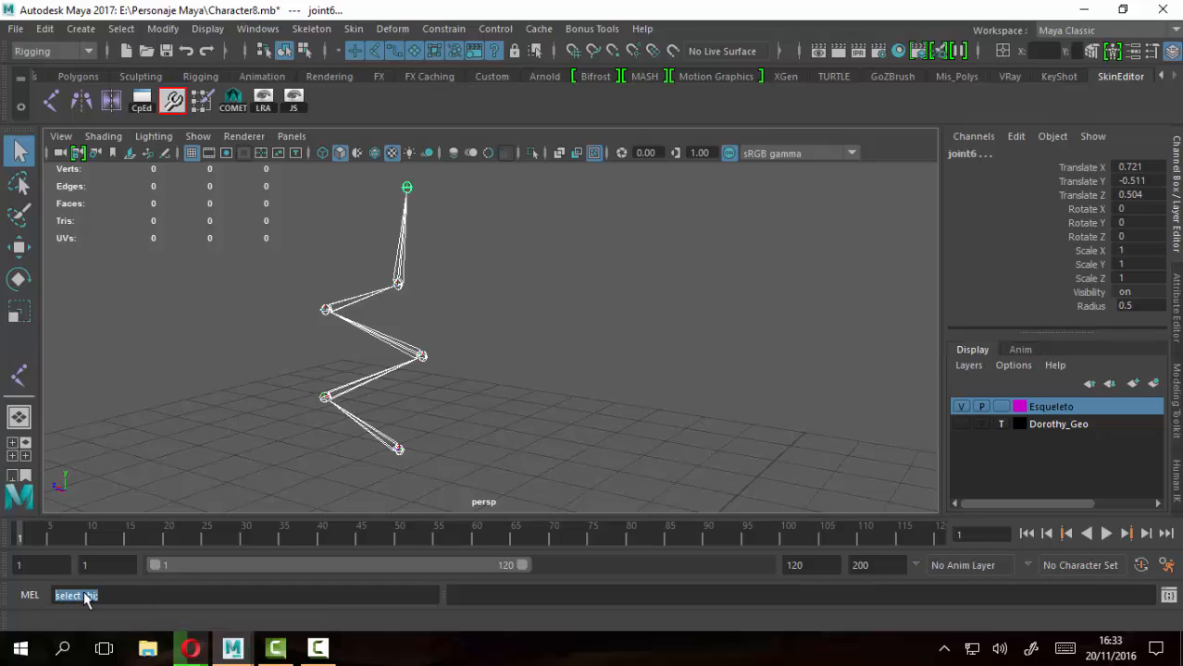
pyautogui.click(86, 595)
pyautogui.moveTo(325, 110); pyautogui.dragTo(325, 108, button='middle')
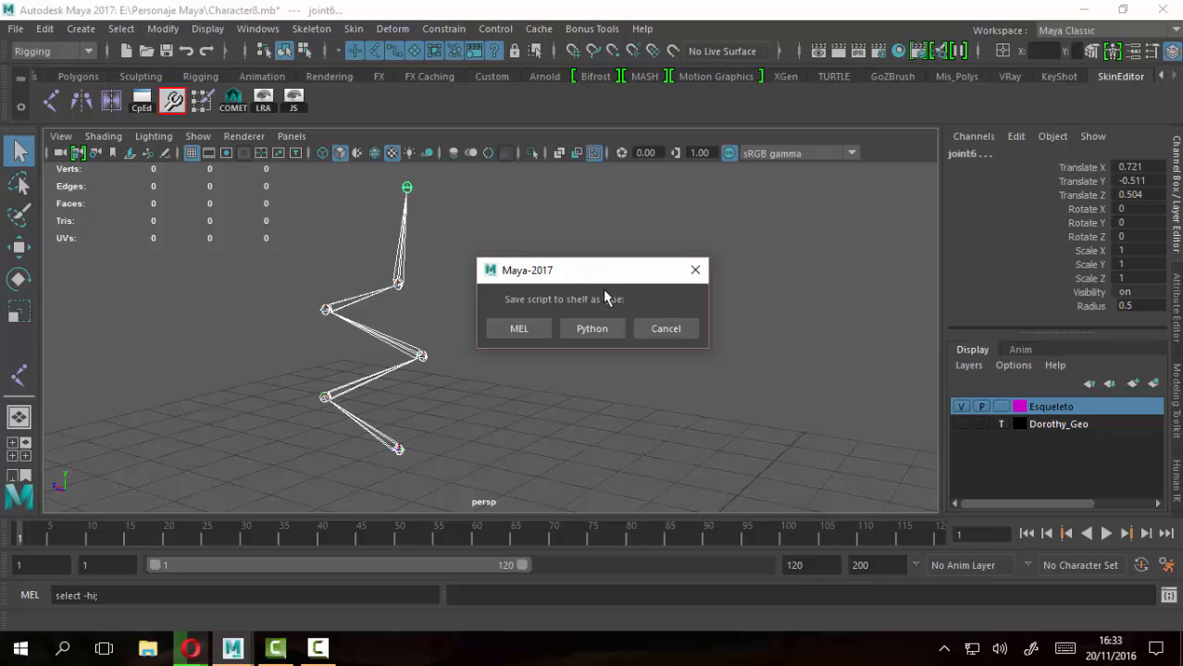
pyautogui.click(524, 329)
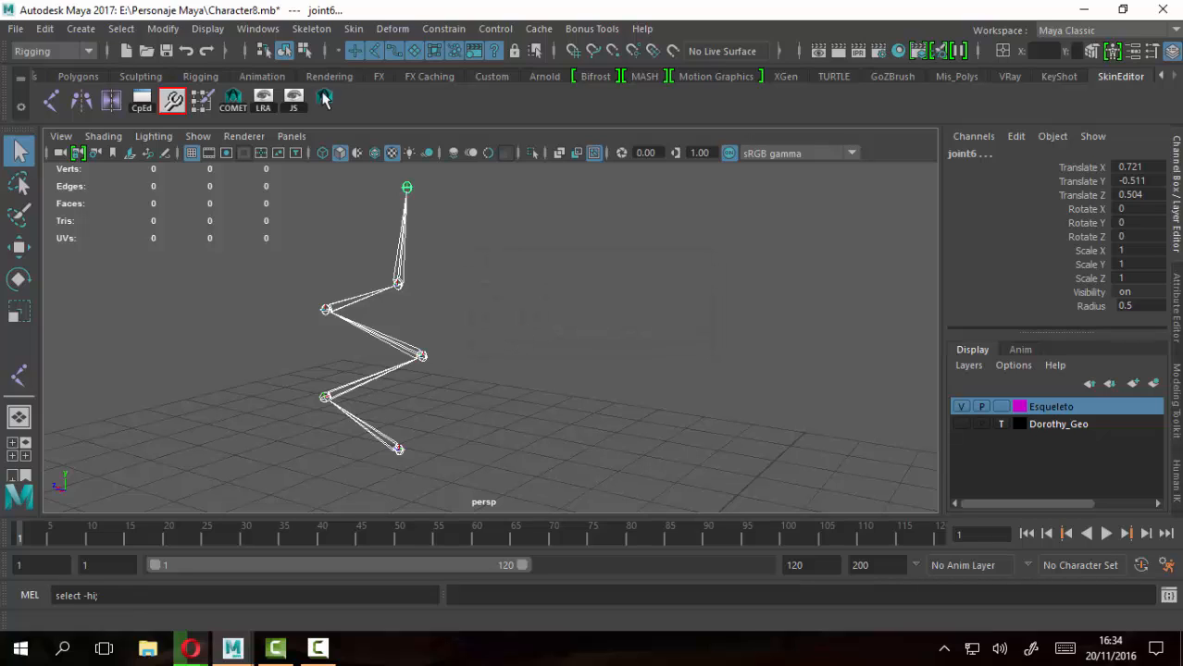
# Give the new select -hi; shelf item the icon label SEL-HI and save all shelves
pyautogui.rightClick(327, 102)
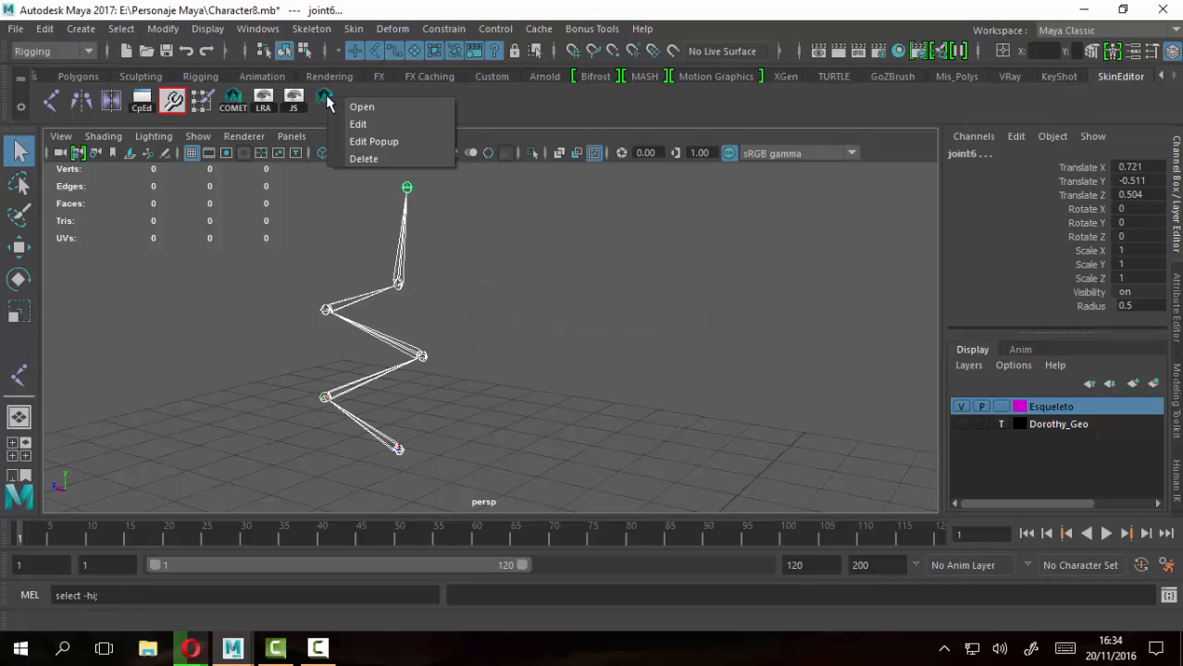
pyautogui.click(373, 126)
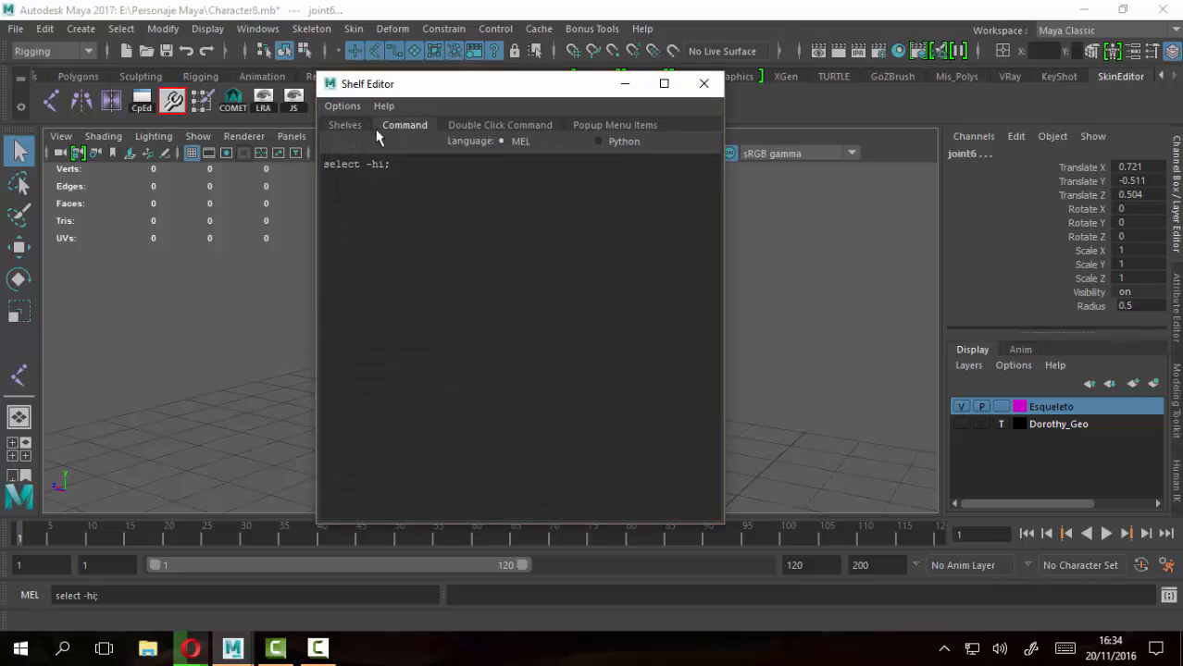
pyautogui.click(344, 126)
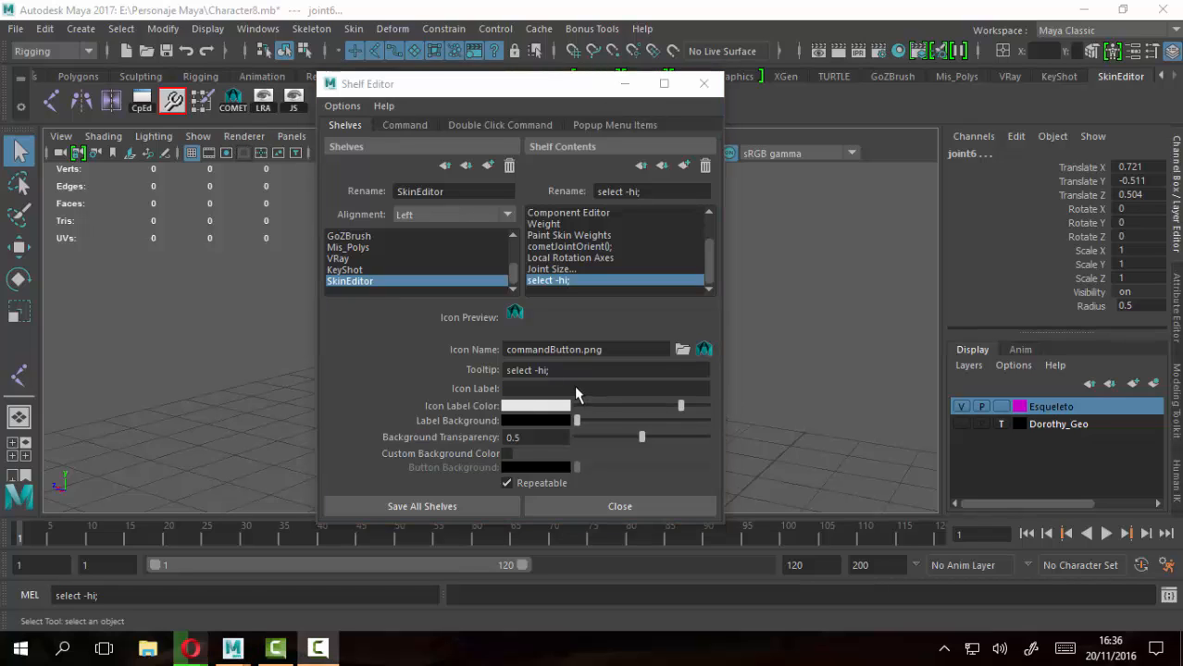
pyautogui.click(574, 389)
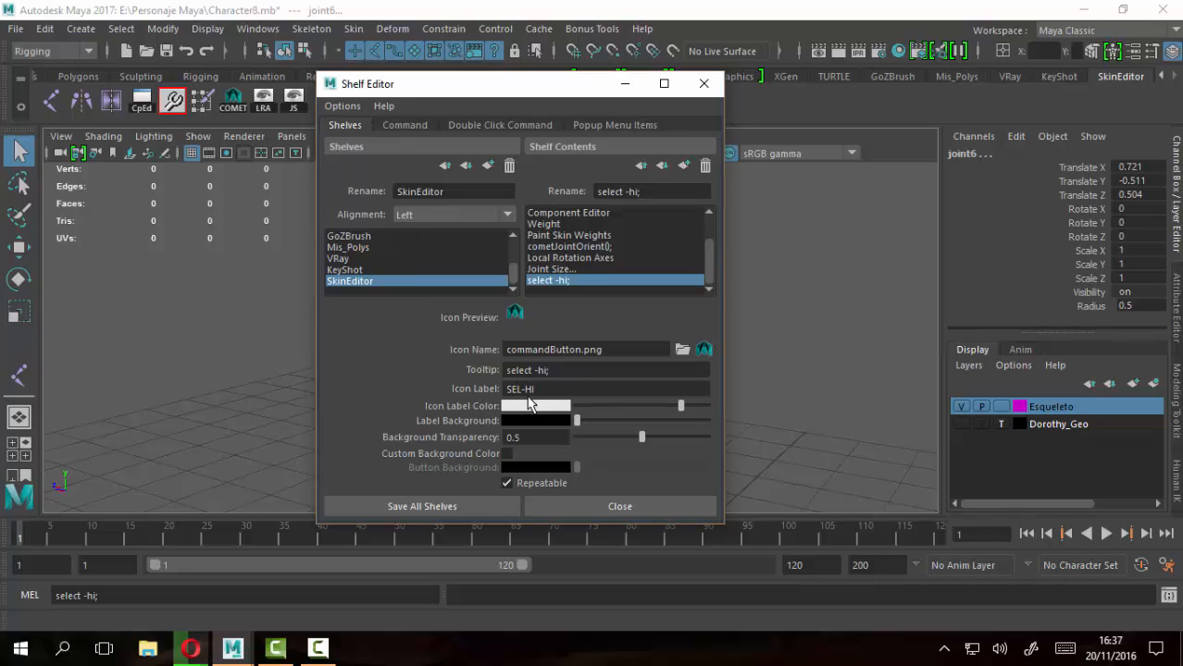
pyautogui.click(428, 507)
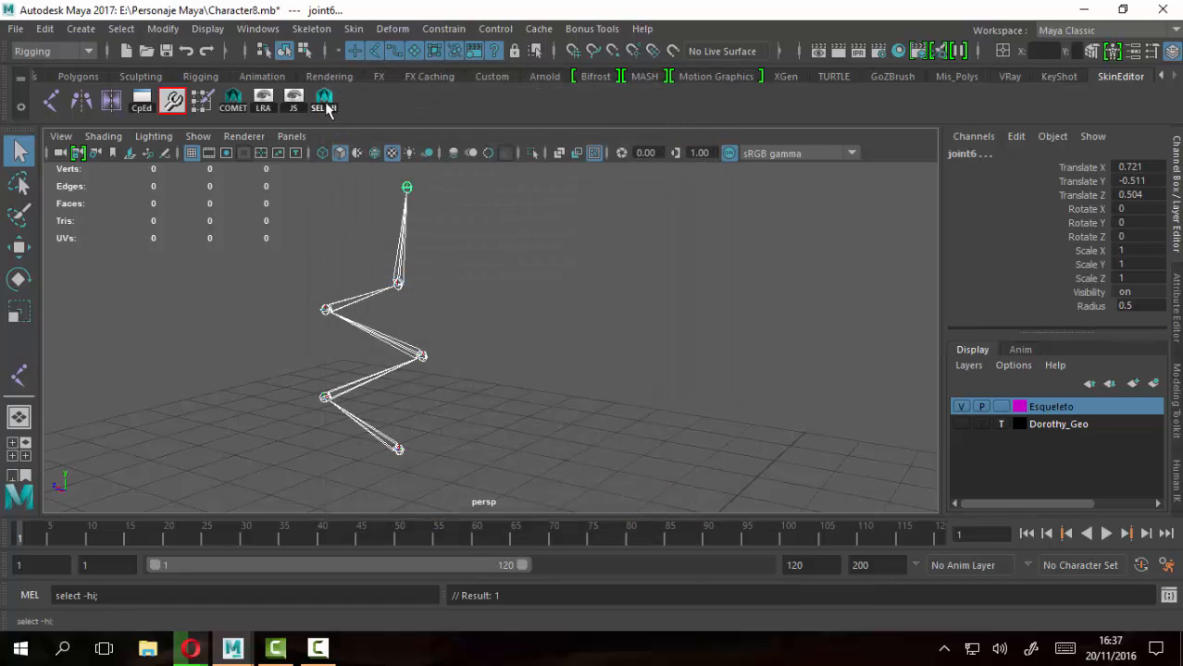
# Deselect everything, select the root joint and select its full hierarchy with the SEL-HI shelf command
pyautogui.click(421, 486)
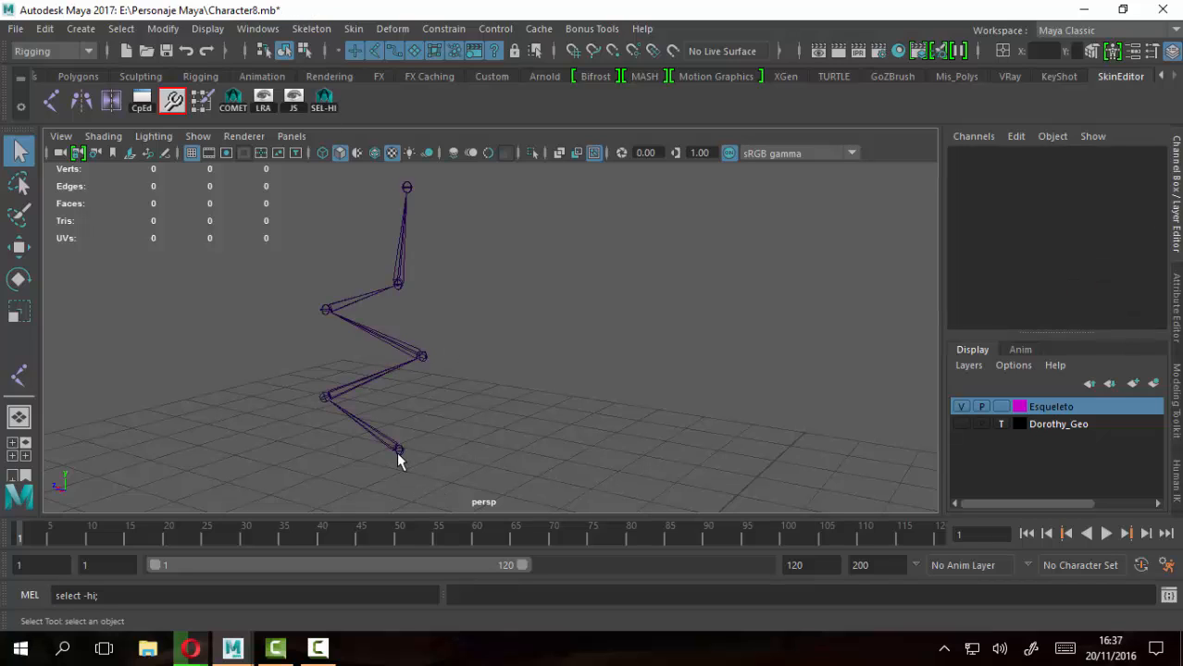
pyautogui.click(398, 455)
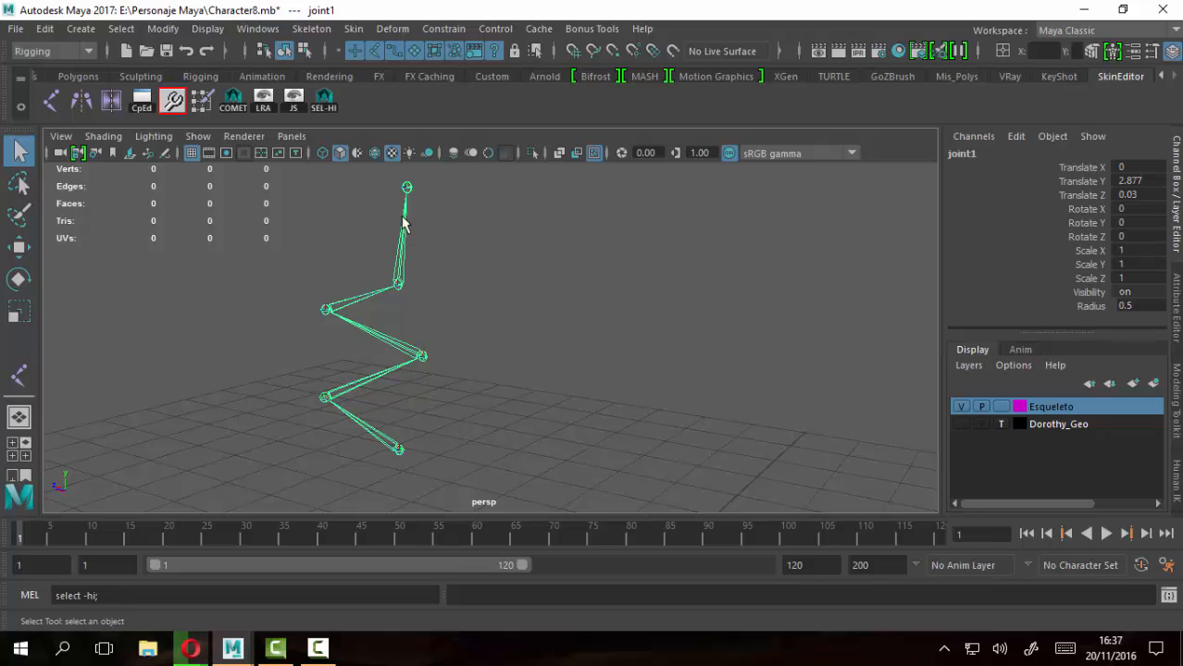
pyautogui.click(323, 101)
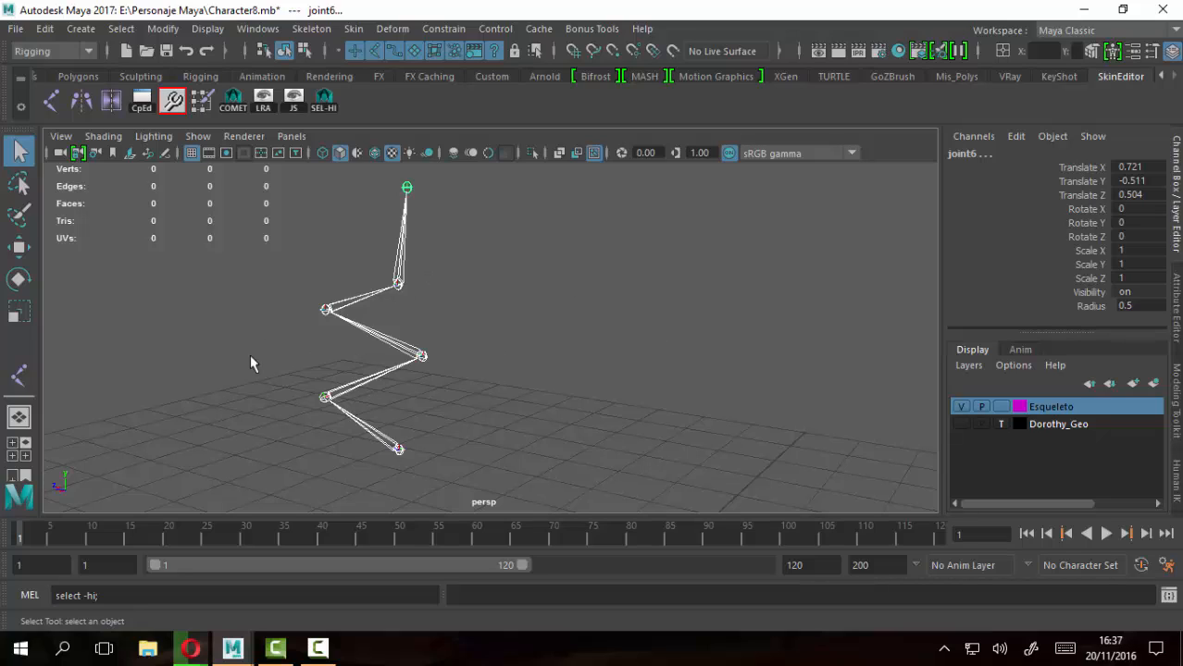
# Open the Orient Joint options and toggle on the local axes of all selected joints
pyautogui.click(311, 29)
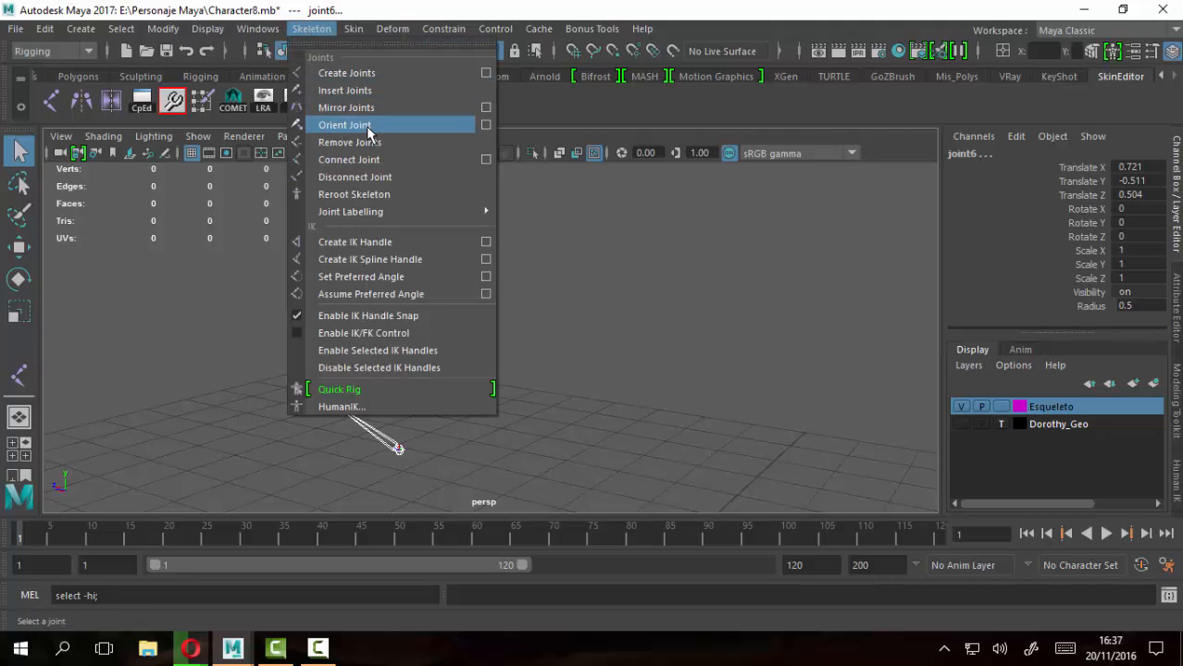
pyautogui.click(485, 125)
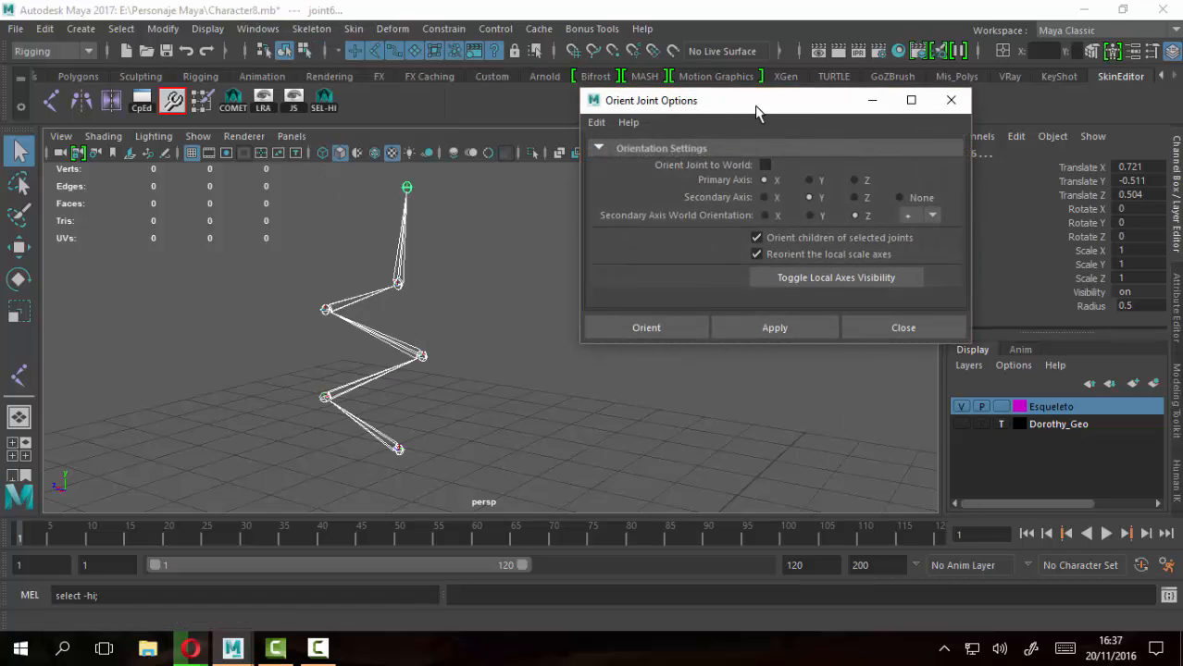
pyautogui.moveTo(759, 107); pyautogui.dragTo(736, 92)
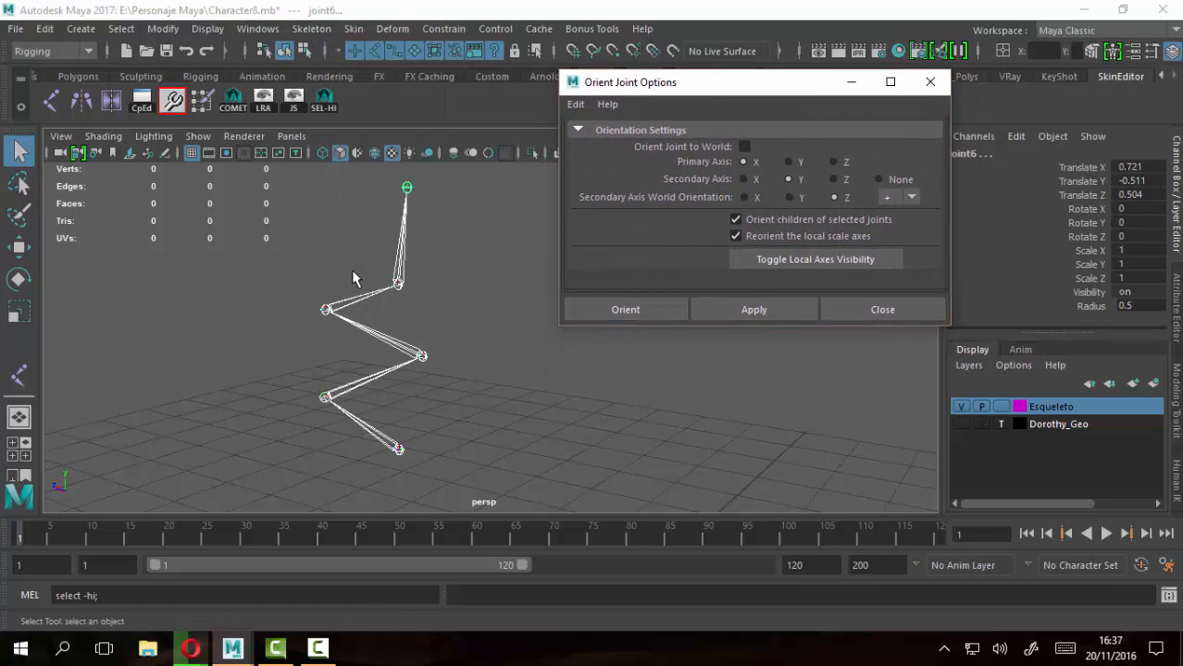
pyautogui.keyDown('alt'); pyautogui.moveTo(417, 396); pyautogui.dragTo(442, 389); pyautogui.keyUp('alt')
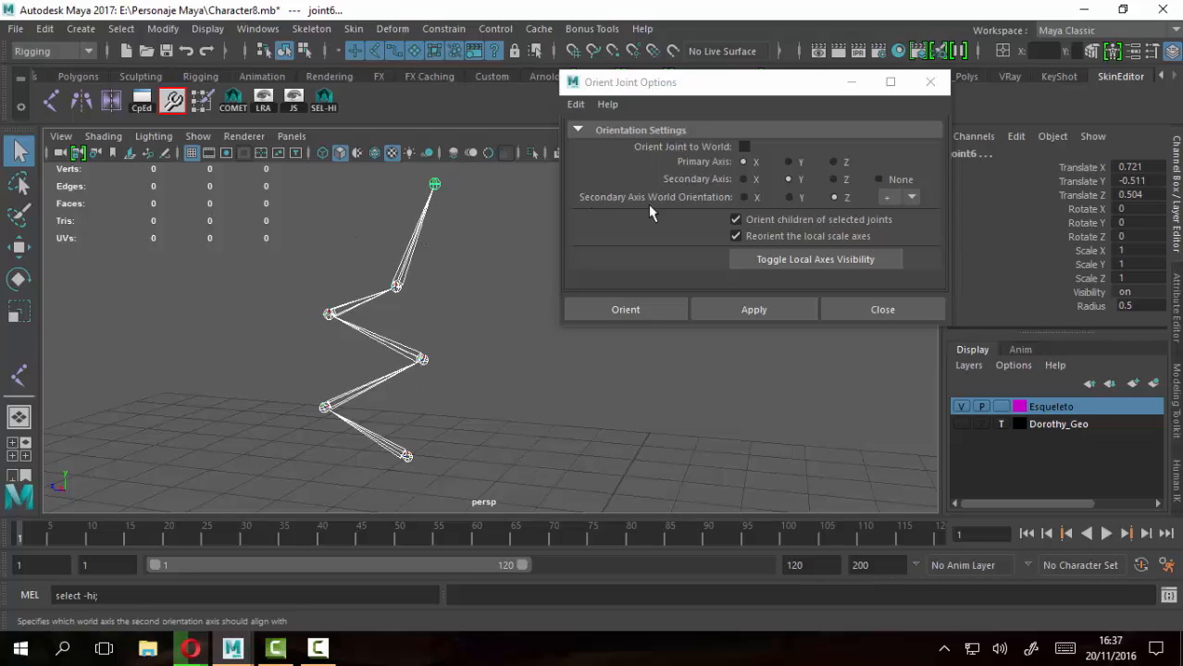
pyautogui.click(834, 262)
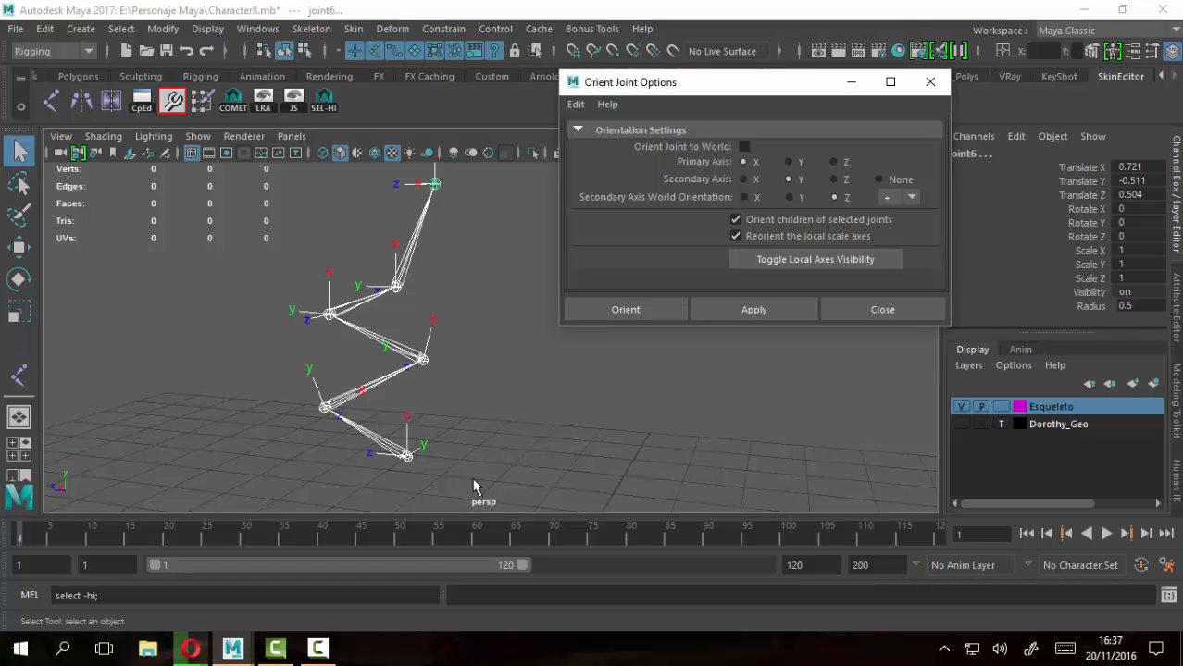
# Examine the local axis directions of every joint in the chain from several angles
pyautogui.keyDown('alt'); pyautogui.moveTo(457, 460); pyautogui.dragTo(342, 405); pyautogui.keyUp('alt')
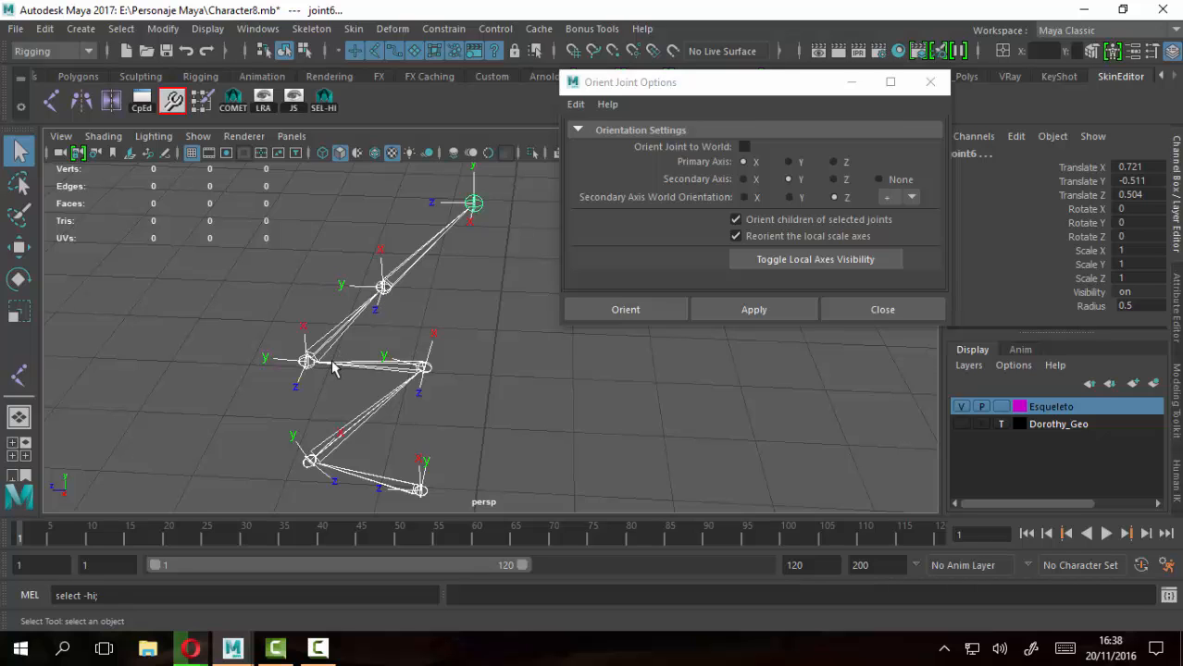
pyautogui.keyDown('alt'); pyautogui.moveTo(330, 360); pyautogui.dragTo(297, 356); pyautogui.keyUp('alt')
pyautogui.keyDown('alt'); pyautogui.moveTo(415, 370); pyautogui.dragTo(364, 284); pyautogui.keyUp('alt')
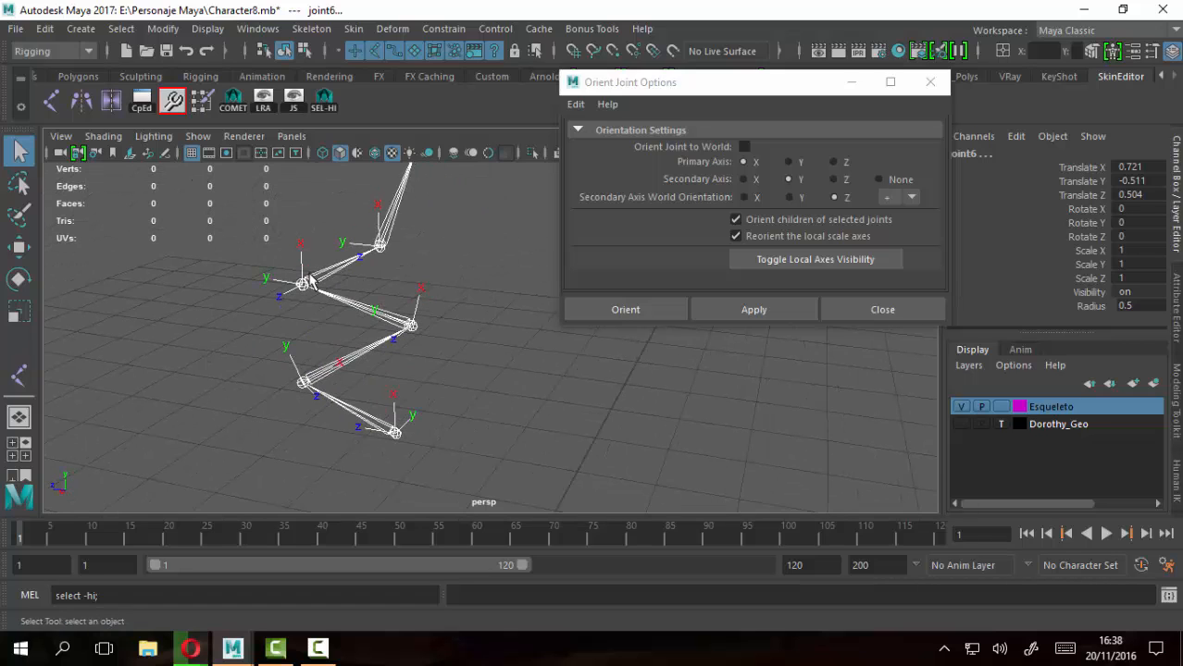
pyautogui.moveTo(403, 328)
pyautogui.keyDown('alt'); pyautogui.mouseDown()
pyautogui.moveTo(291, 331)
pyautogui.moveTo(365, 325)
pyautogui.moveTo(370, 306)
pyautogui.moveTo(381, 335)
pyautogui.moveTo(408, 333)
pyautogui.mouseUp(); pyautogui.keyUp('alt')
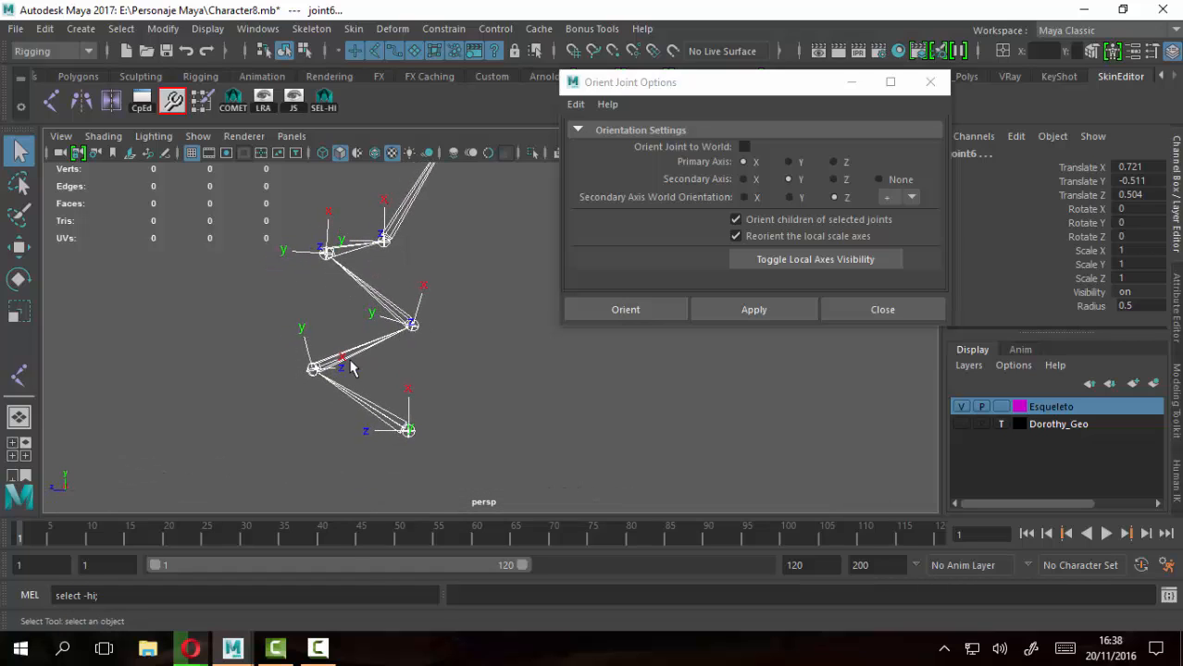
pyautogui.keyDown('alt'); pyautogui.moveTo(431, 389); pyautogui.dragTo(396, 337); pyautogui.keyUp('alt')
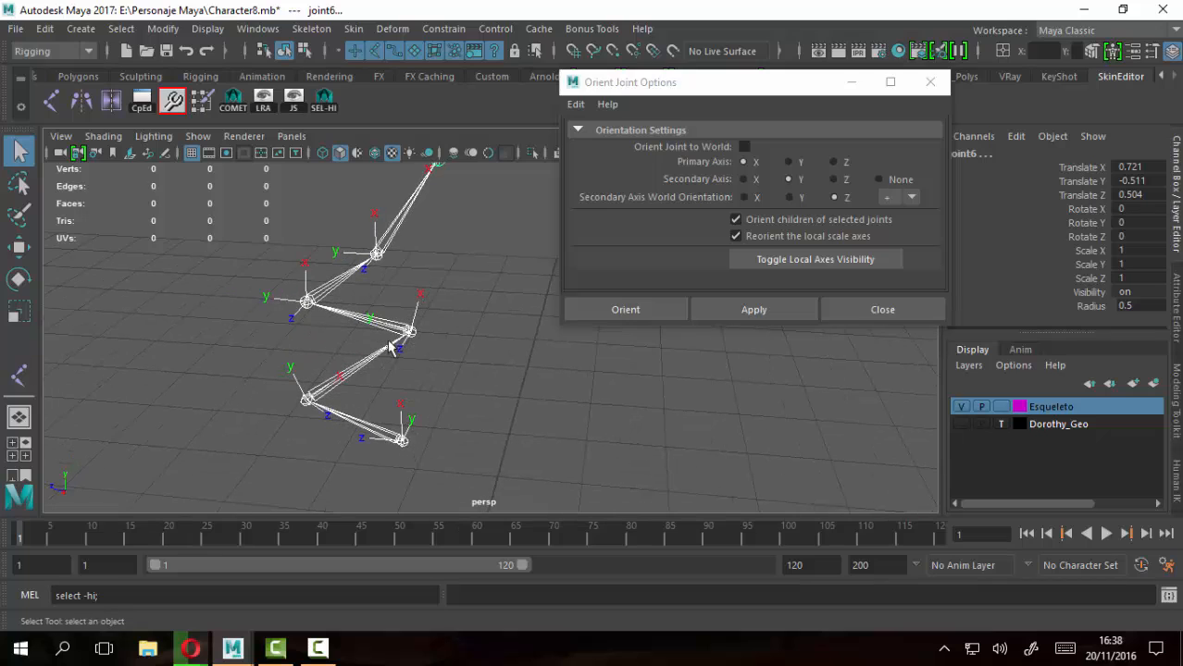
pyautogui.click(618, 85)
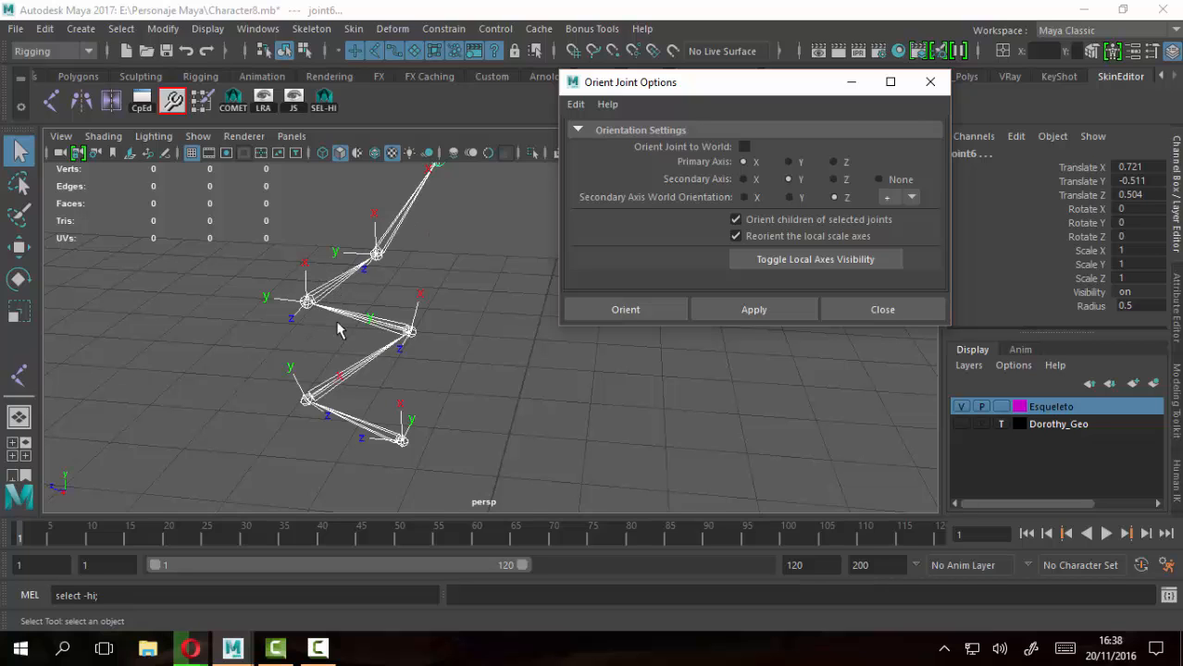
pyautogui.keyDown('alt'); pyautogui.moveTo(368, 351); pyautogui.dragTo(349, 324); pyautogui.keyUp('alt')
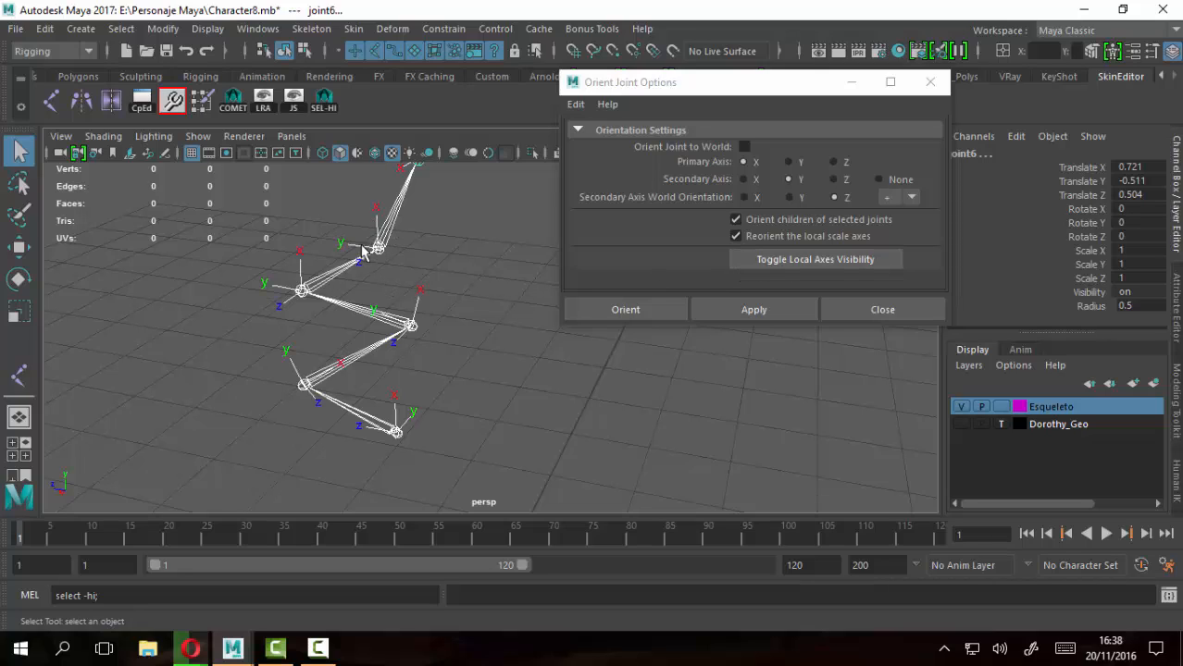
# Hide the local axes of the selected joints and close the Orient Joint options
pyautogui.click(822, 261)
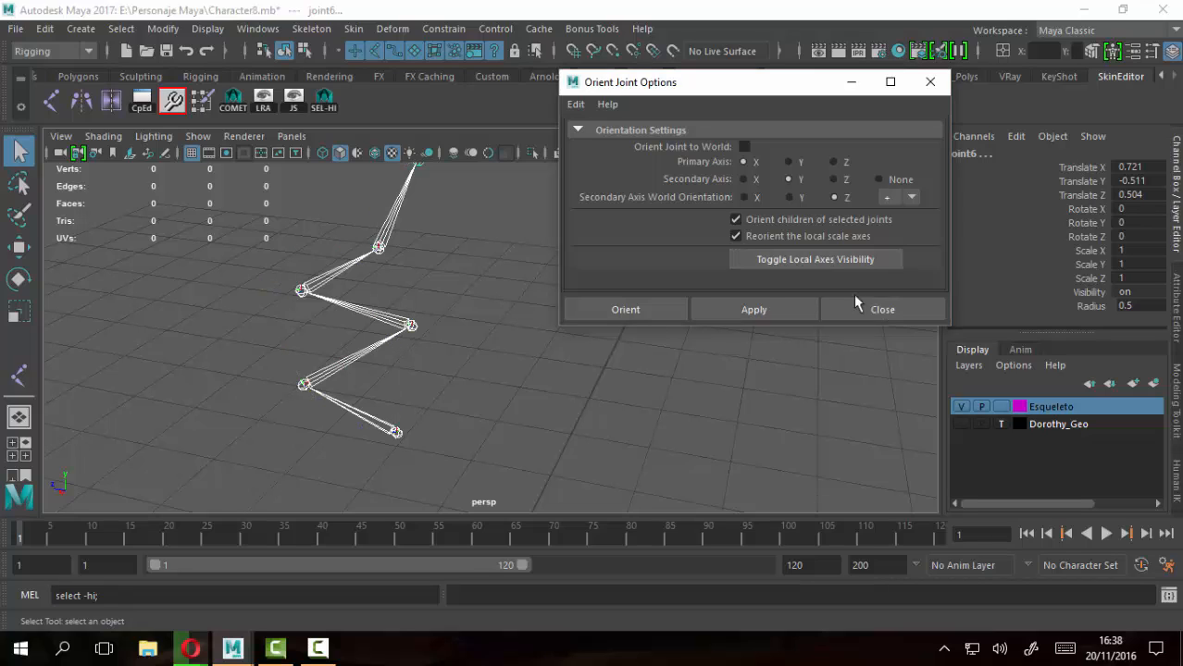
pyautogui.click(875, 306)
pyautogui.keyDown('alt'); pyautogui.moveTo(532, 338); pyautogui.dragTo(446, 299, button='right'); pyautogui.keyUp('alt')
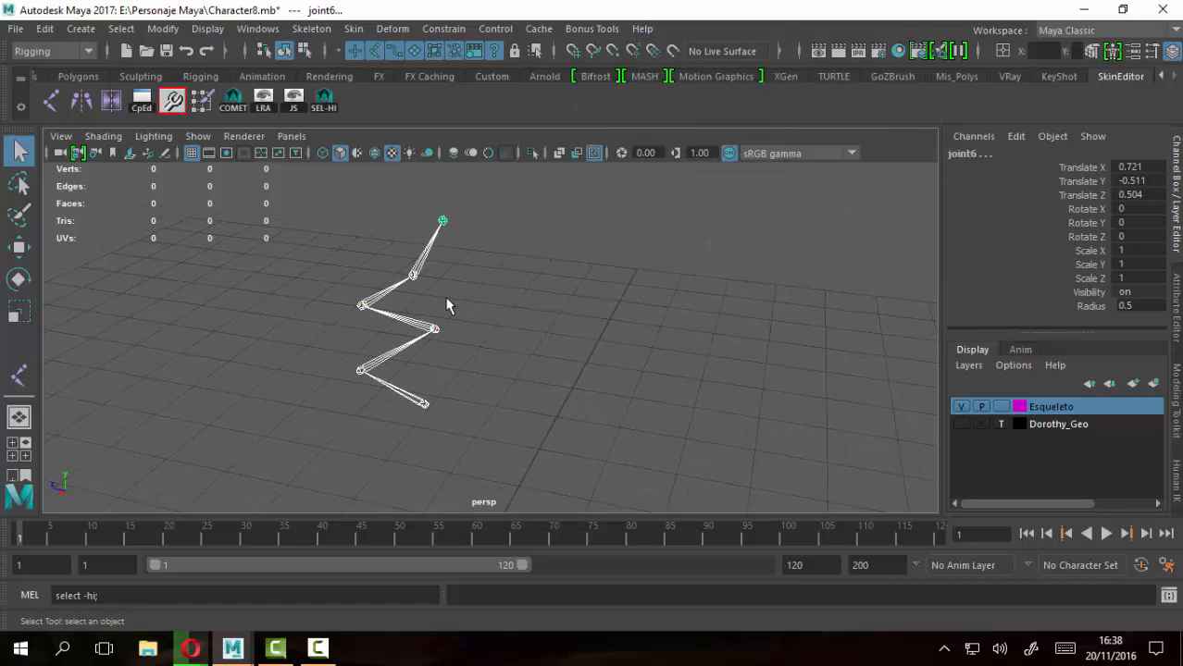
pyautogui.keyDown('alt'); pyautogui.moveTo(447, 299); pyautogui.dragTo(446, 306, button='middle'); pyautogui.keyUp('alt')
# Turn on the Local Rotation Axes transform display for the selected joint hierarchy
pyautogui.click(205, 29)
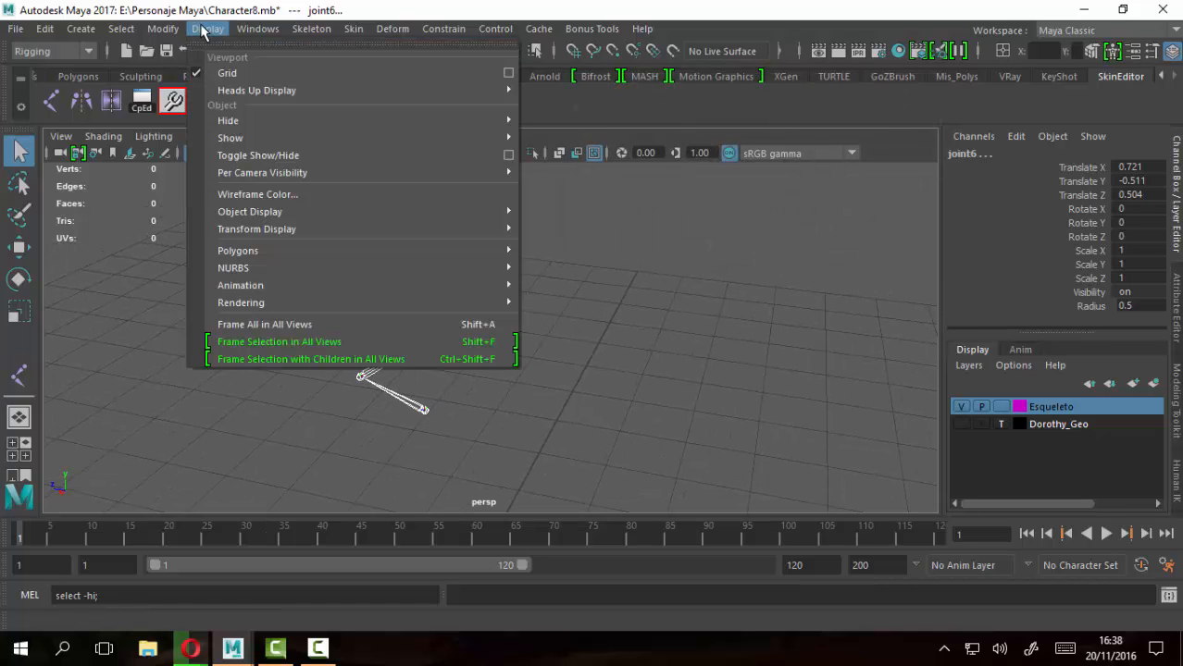
pyautogui.moveTo(261, 287)
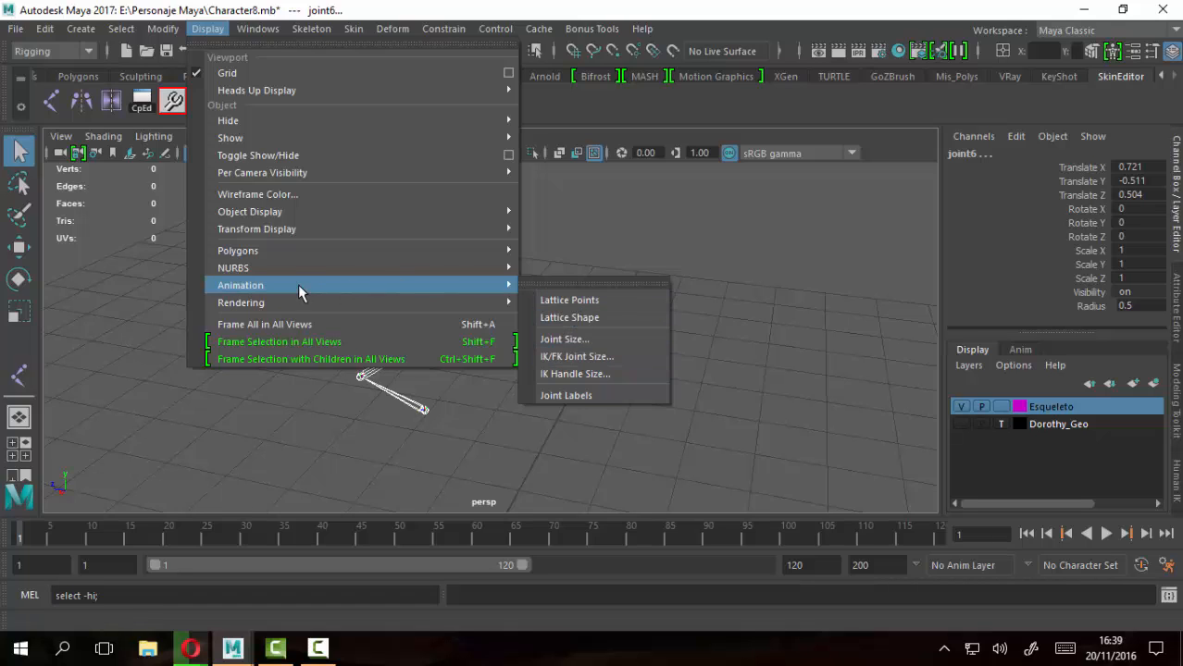
pyautogui.moveTo(285, 252)
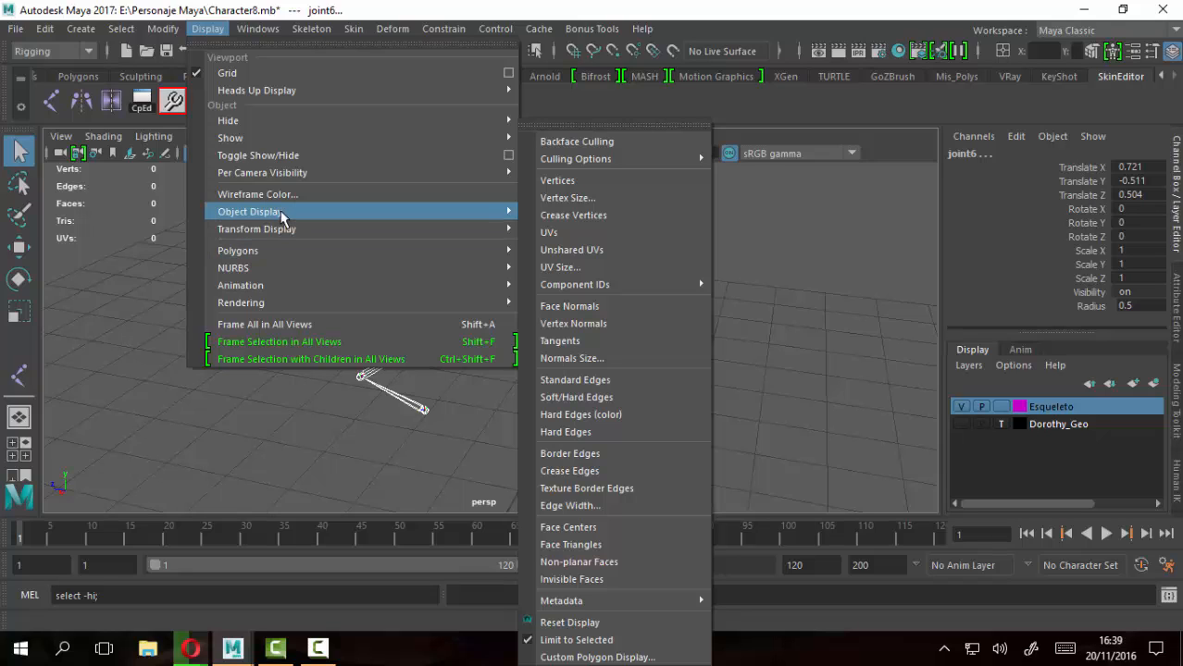
pyautogui.moveTo(282, 216)
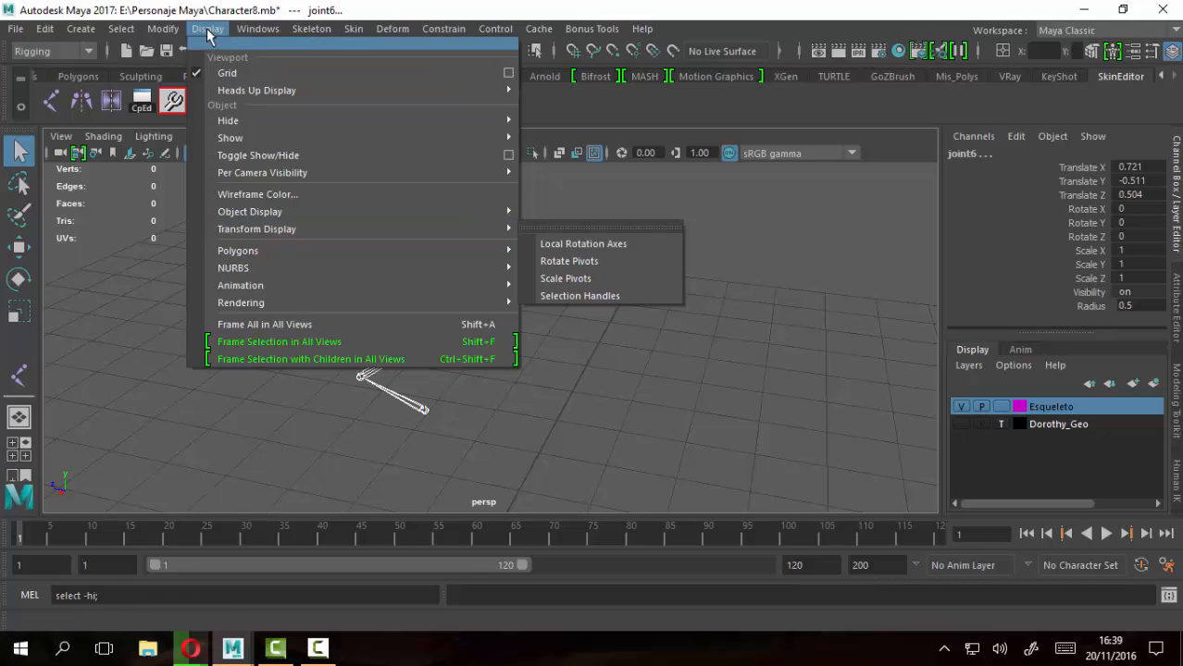
pyautogui.click(618, 245)
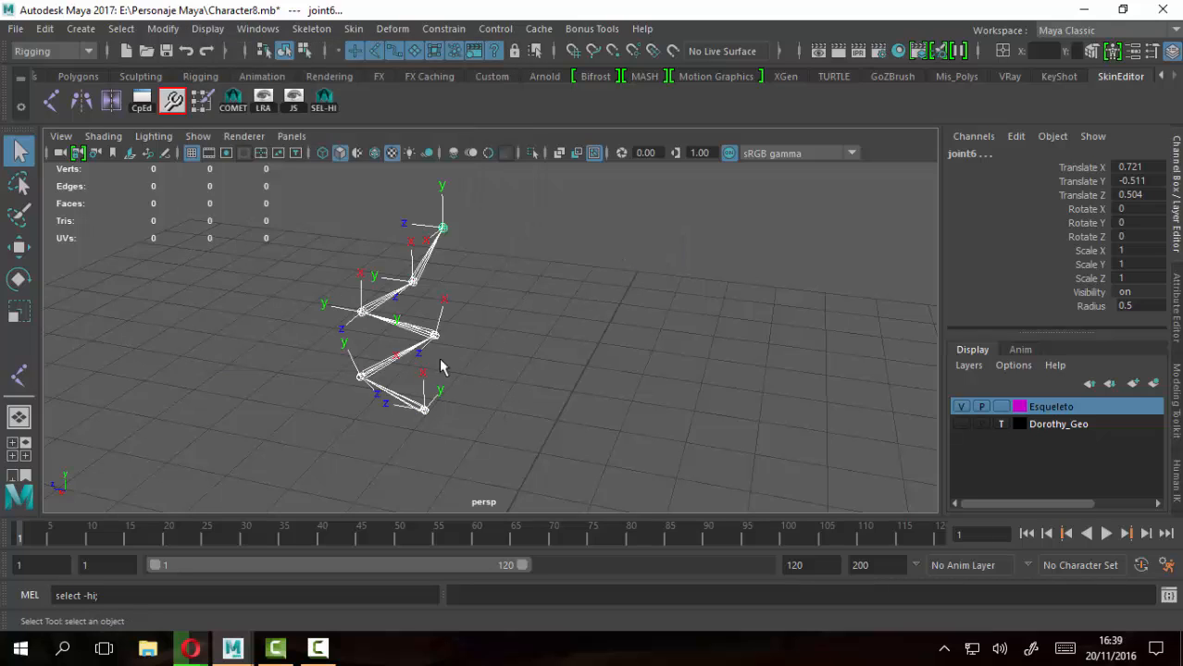
# Toggle the selected joints' local rotation axes off, on and off again with the LRA shelf command
pyautogui.click(263, 102)
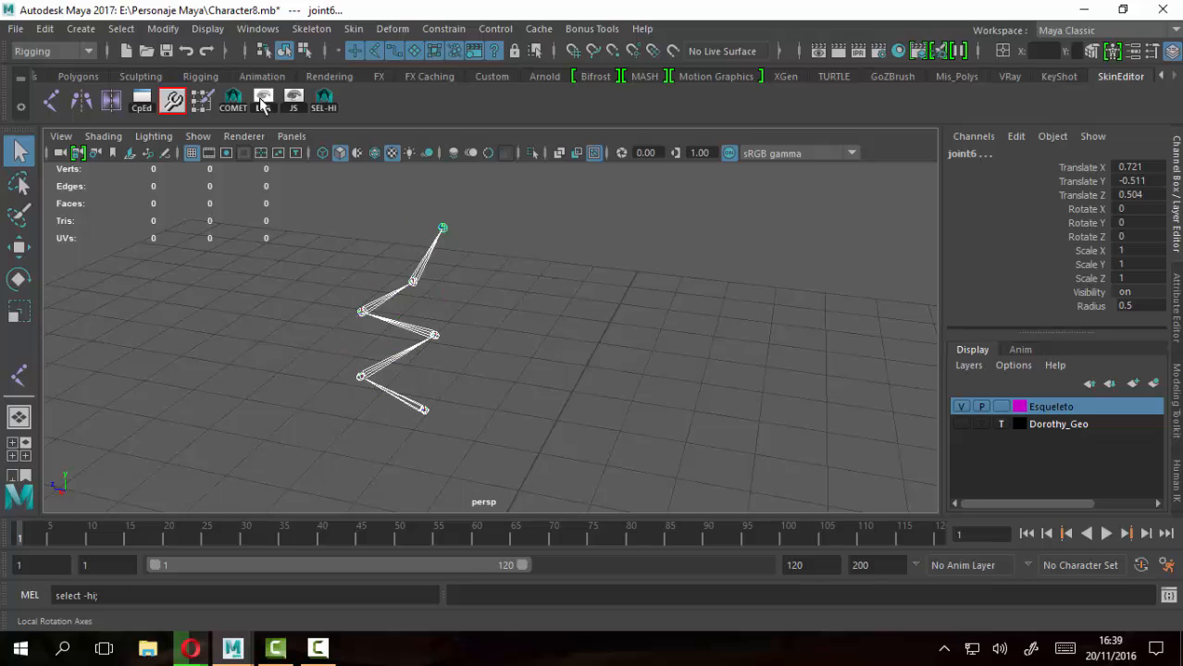
pyautogui.click(263, 102)
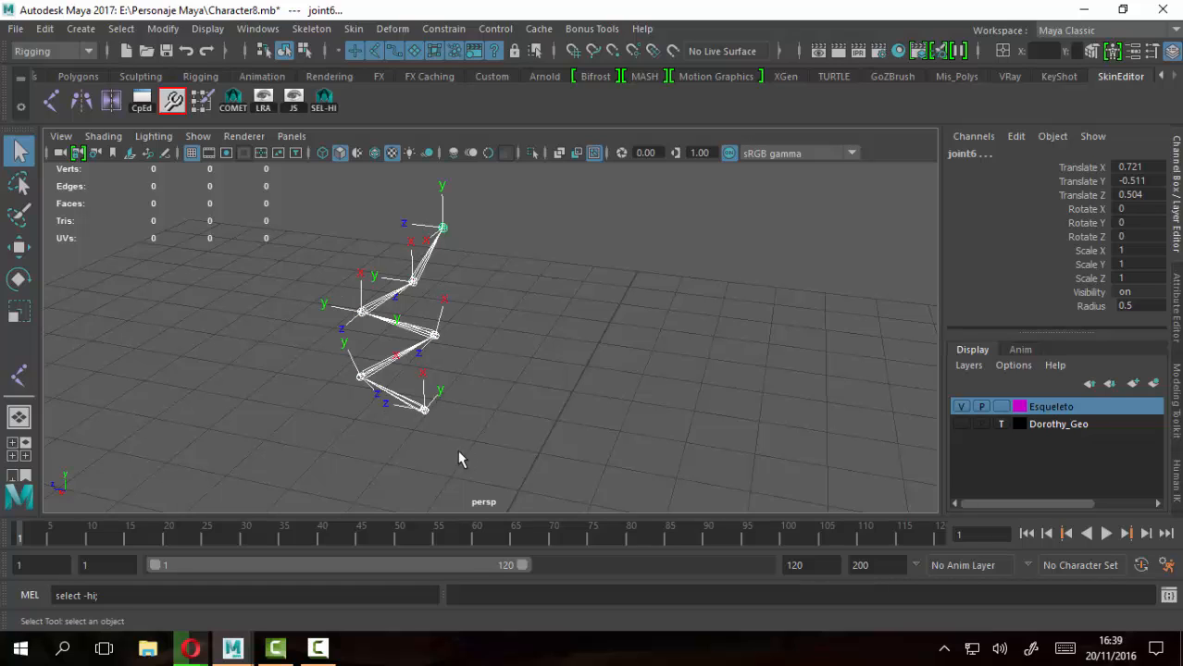
pyautogui.click(263, 100)
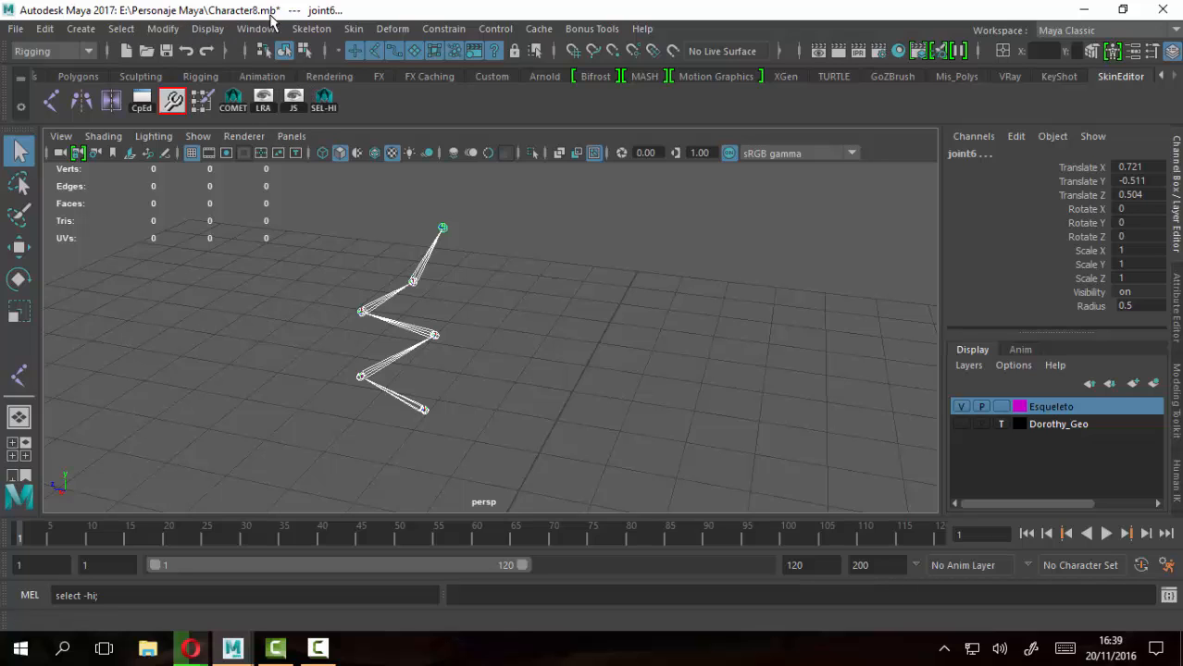
# Reopen the Orient Joint options and toggle the local axes visibility repeatedly, leaving the selected joints' axes shown
pyautogui.click(315, 29)
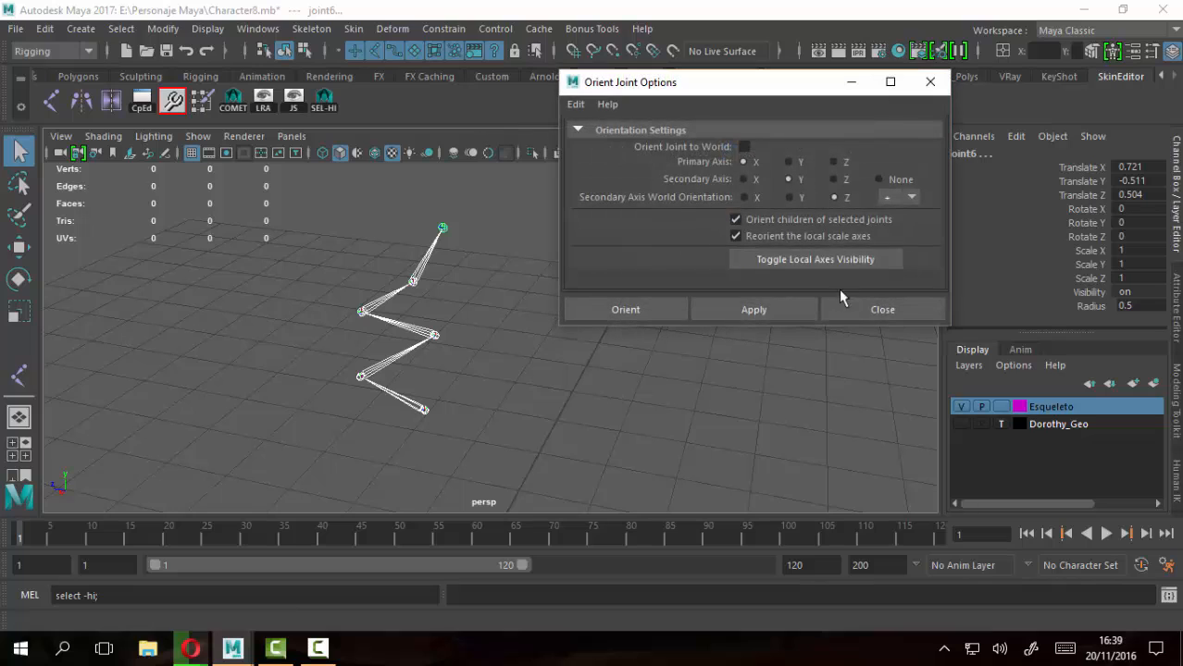
pyautogui.click(801, 262)
pyautogui.click(801, 262)
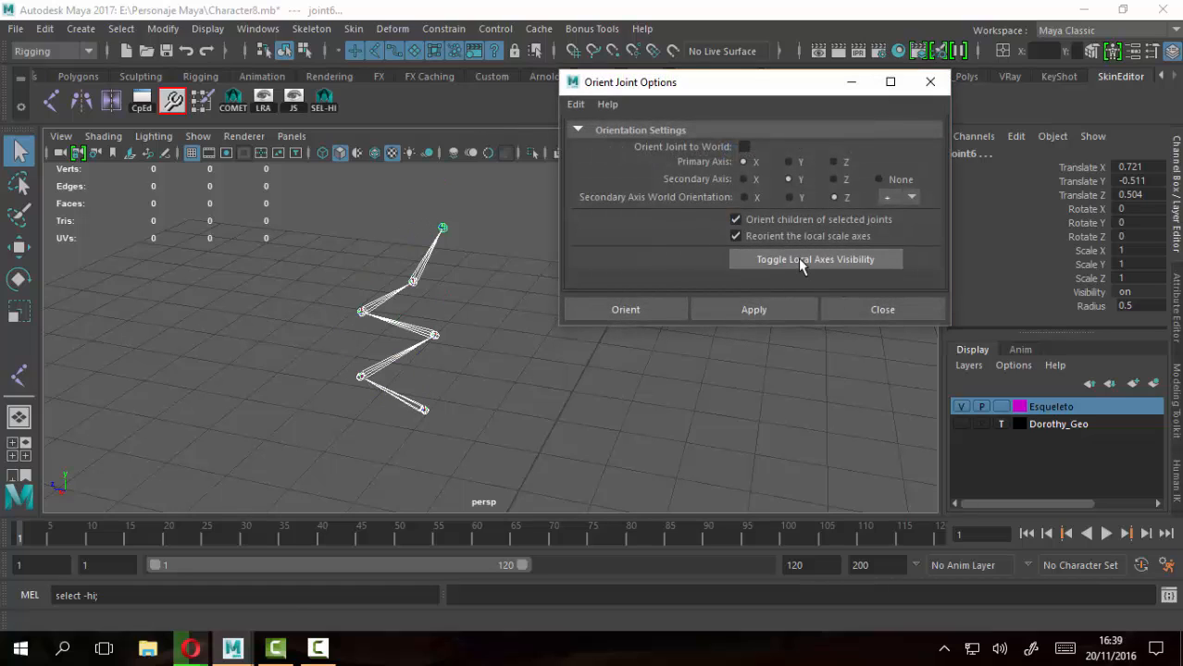
pyautogui.click(800, 261)
pyautogui.click(800, 262)
pyautogui.click(801, 262)
pyautogui.click(801, 262)
pyautogui.click(802, 262)
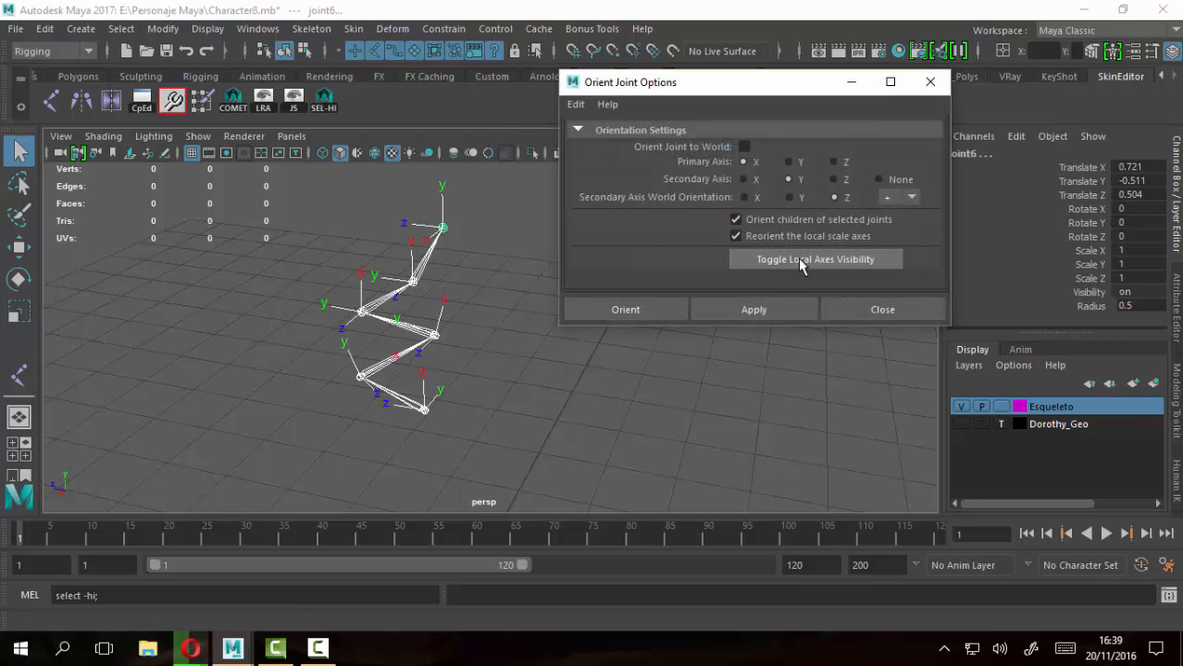
pyautogui.click(801, 262)
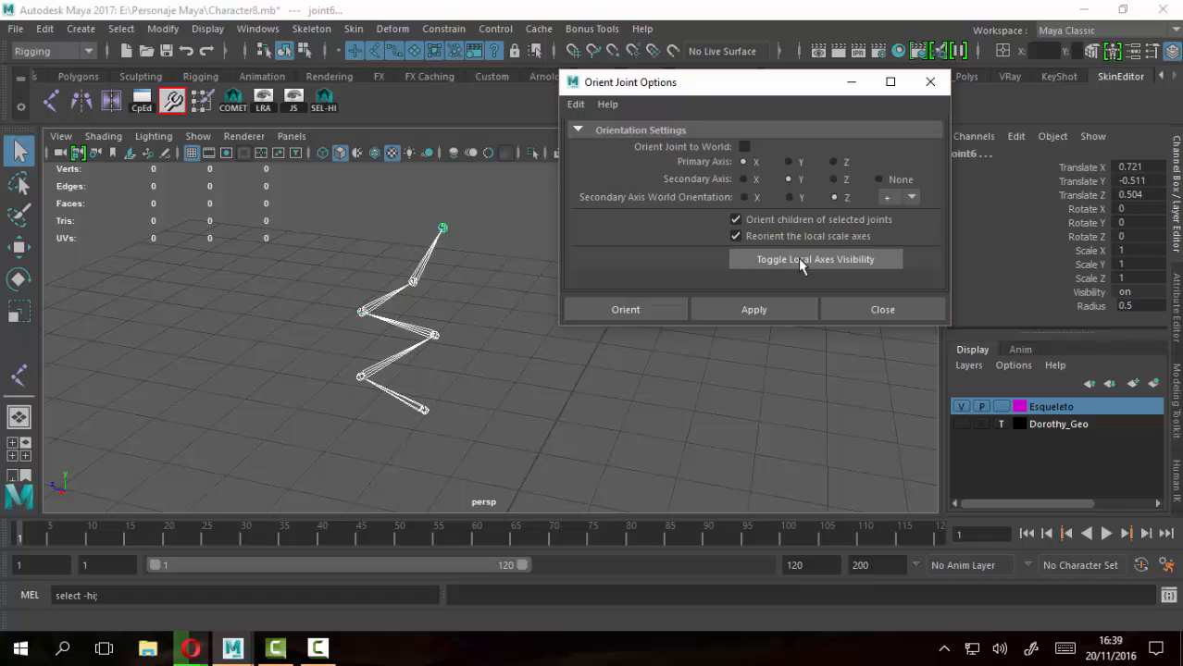
pyautogui.click(802, 262)
pyautogui.click(802, 262)
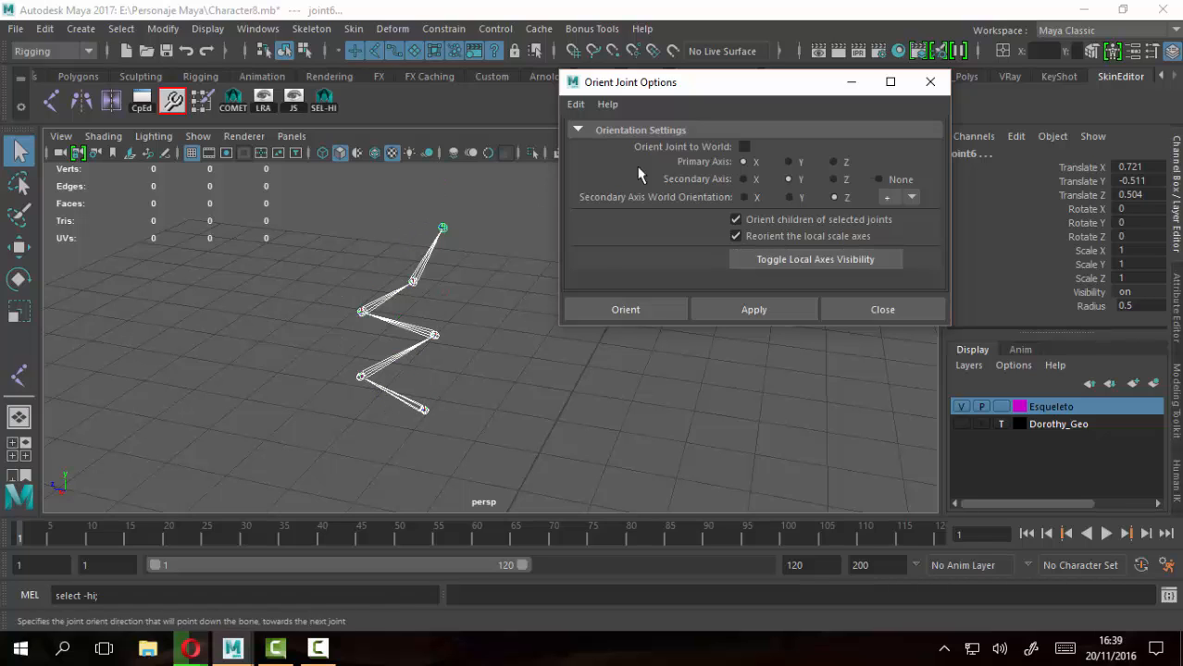
pyautogui.keyDown('alt'); pyautogui.moveTo(496, 427); pyautogui.dragTo(383, 257); pyautogui.keyUp('alt')
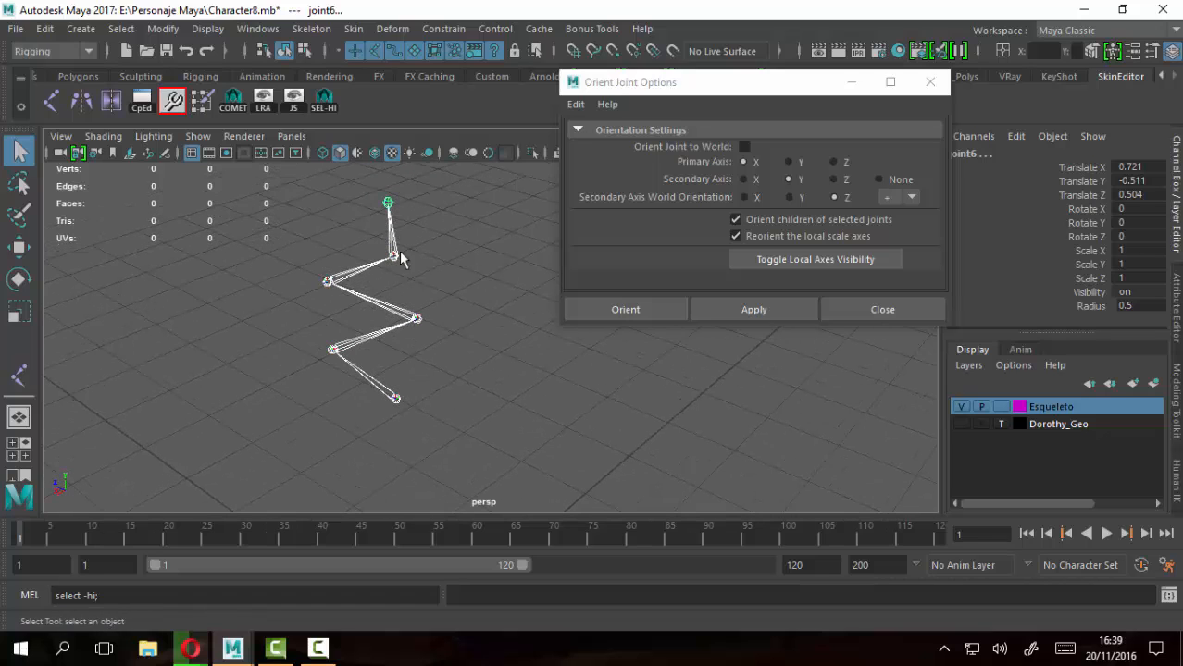
pyautogui.click(819, 260)
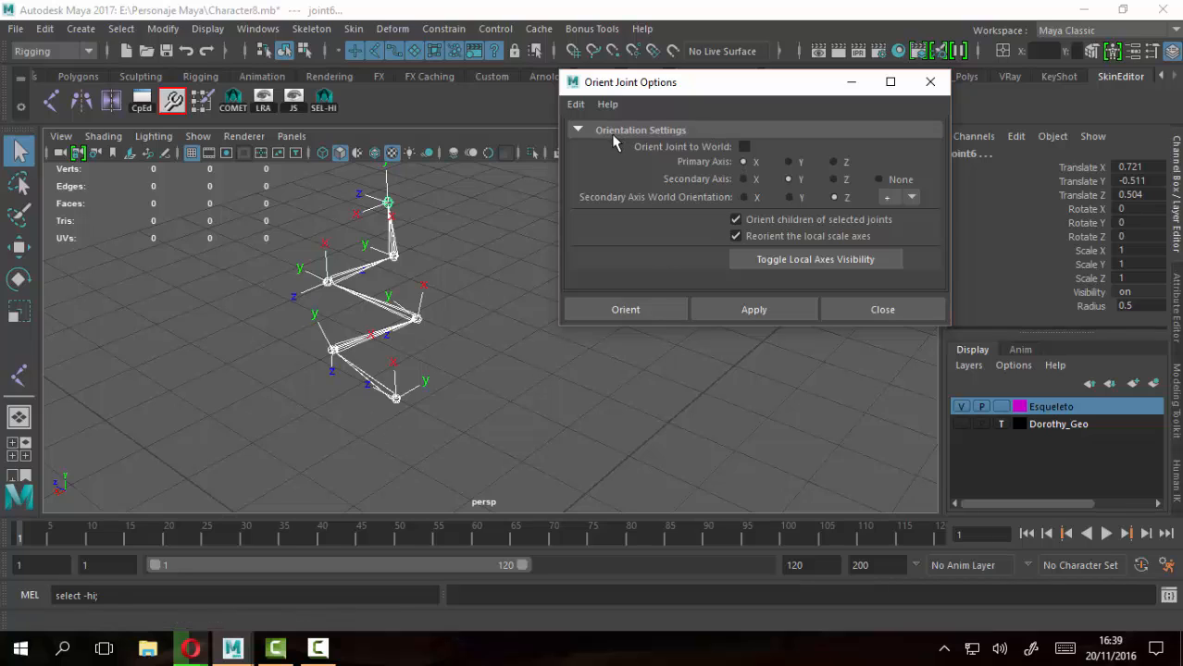
# Enable Orient Joint to World in the orientation settings
pyautogui.click(745, 148)
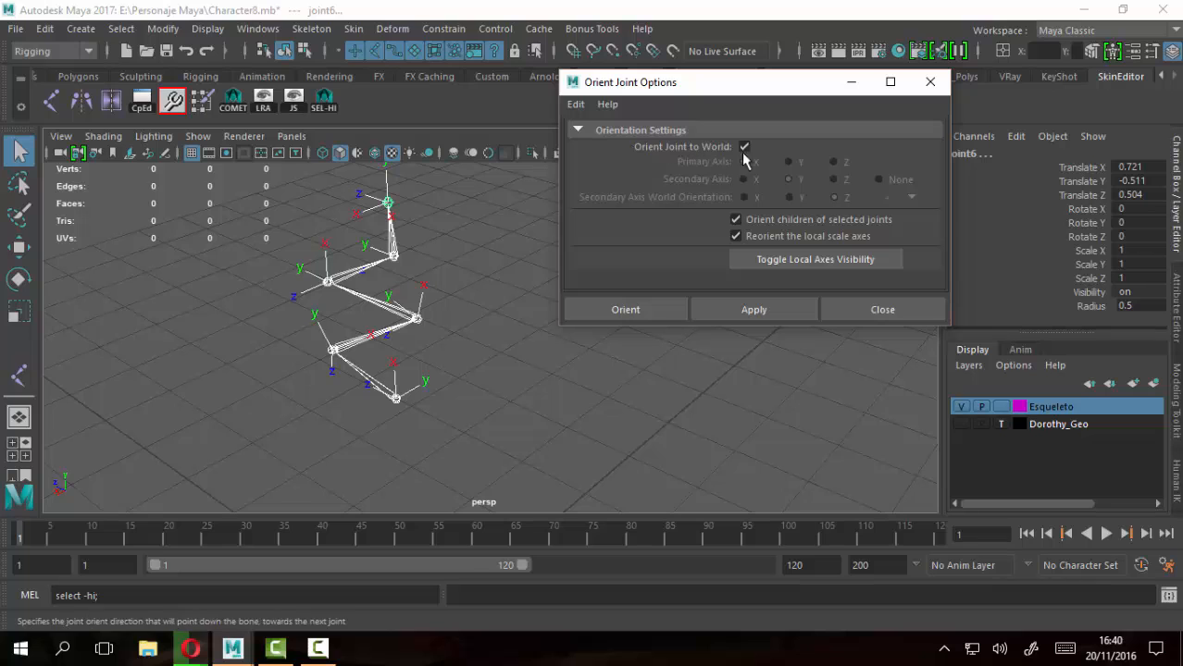
pyautogui.keyDown('alt'); pyautogui.moveTo(335, 406); pyautogui.dragTo(321, 435); pyautogui.keyUp('alt')
pyautogui.keyDown('alt'); pyautogui.moveTo(330, 434); pyautogui.dragTo(403, 390, button='middle'); pyautogui.keyUp('alt')
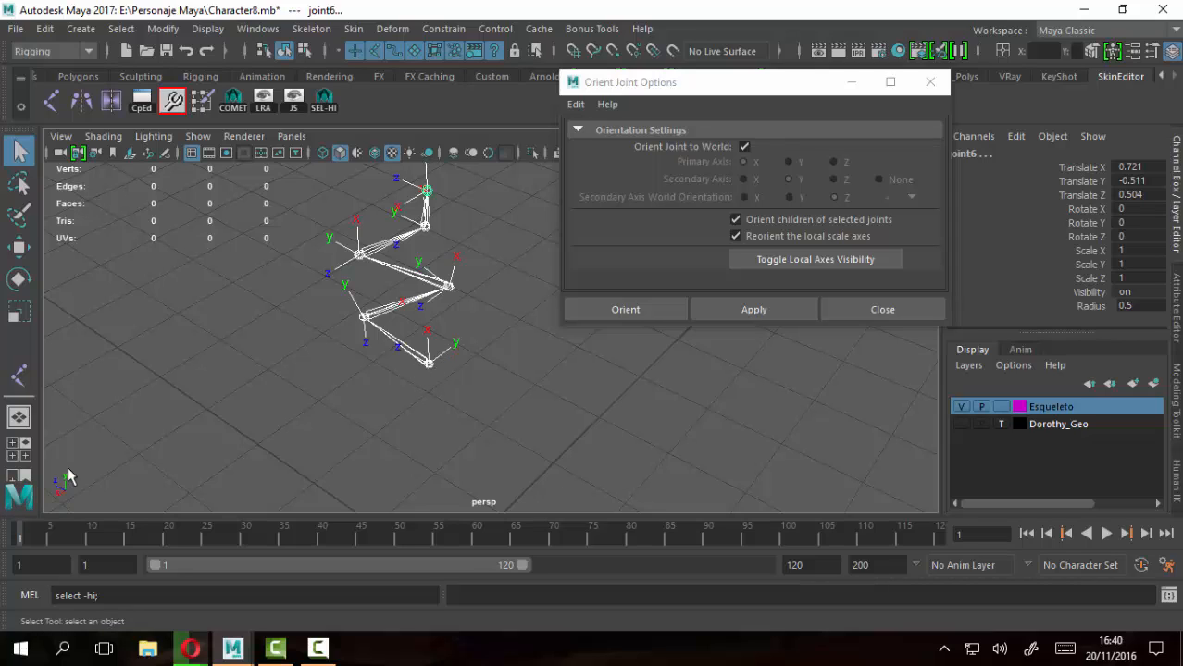
pyautogui.moveTo(60, 463)
pyautogui.mouseDown()
pyautogui.moveTo(51, 511)
pyautogui.moveTo(84, 505)
pyautogui.moveTo(67, 465)
pyautogui.mouseUp()
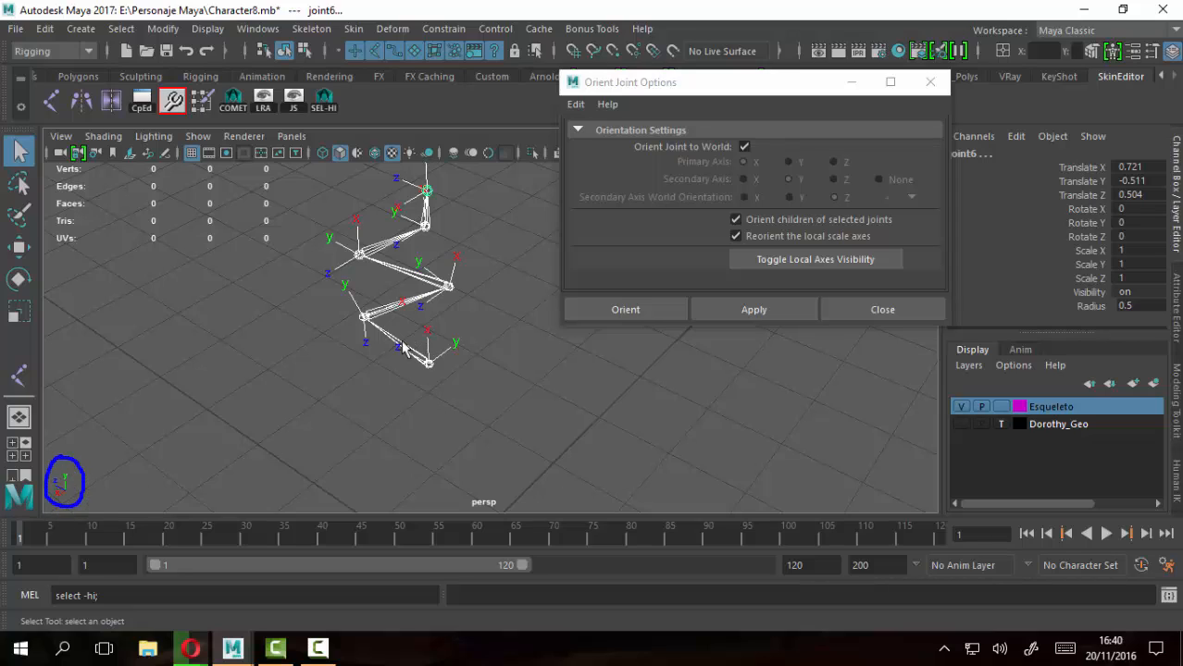
pyautogui.moveTo(415, 374)
pyautogui.mouseDown()
pyautogui.moveTo(448, 359)
pyautogui.moveTo(435, 337)
pyautogui.moveTo(398, 374)
pyautogui.moveTo(155, 446)
pyautogui.moveTo(121, 470)
pyautogui.moveTo(157, 467)
pyautogui.mouseUp()
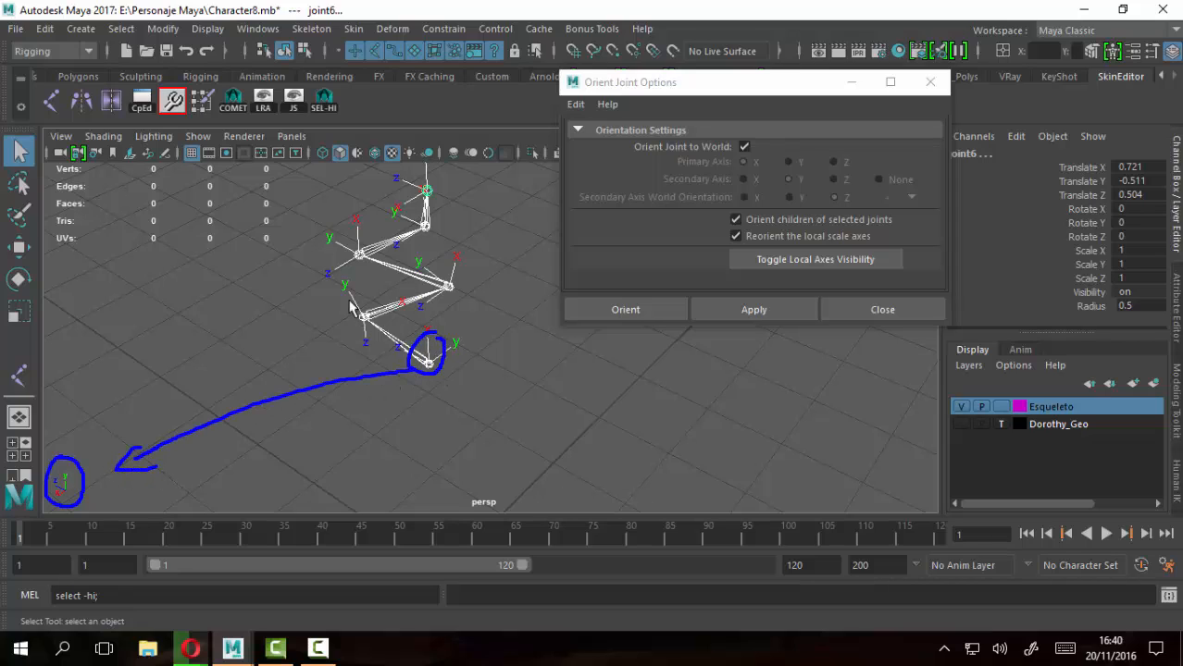
pyautogui.moveTo(350, 309)
pyautogui.mouseDown()
pyautogui.moveTo(375, 335)
pyautogui.moveTo(350, 298)
pyautogui.moveTo(344, 322)
pyautogui.moveTo(141, 417)
pyautogui.moveTo(128, 409)
pyautogui.moveTo(153, 413)
pyautogui.mouseUp()
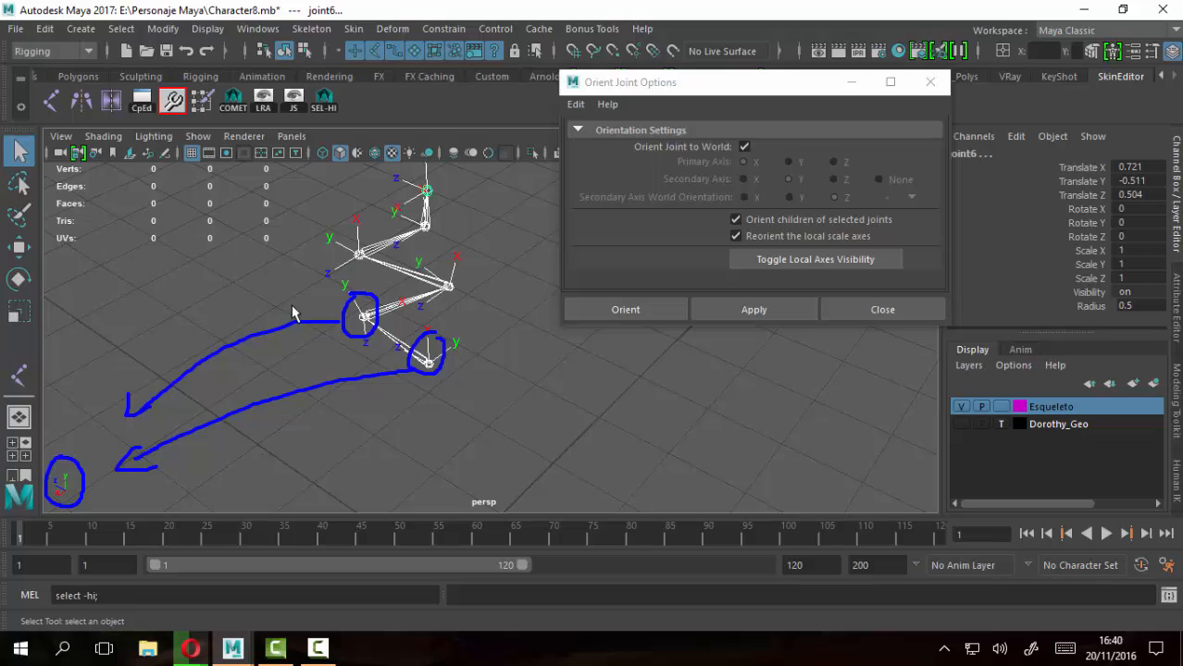
pyautogui.press('Escape')
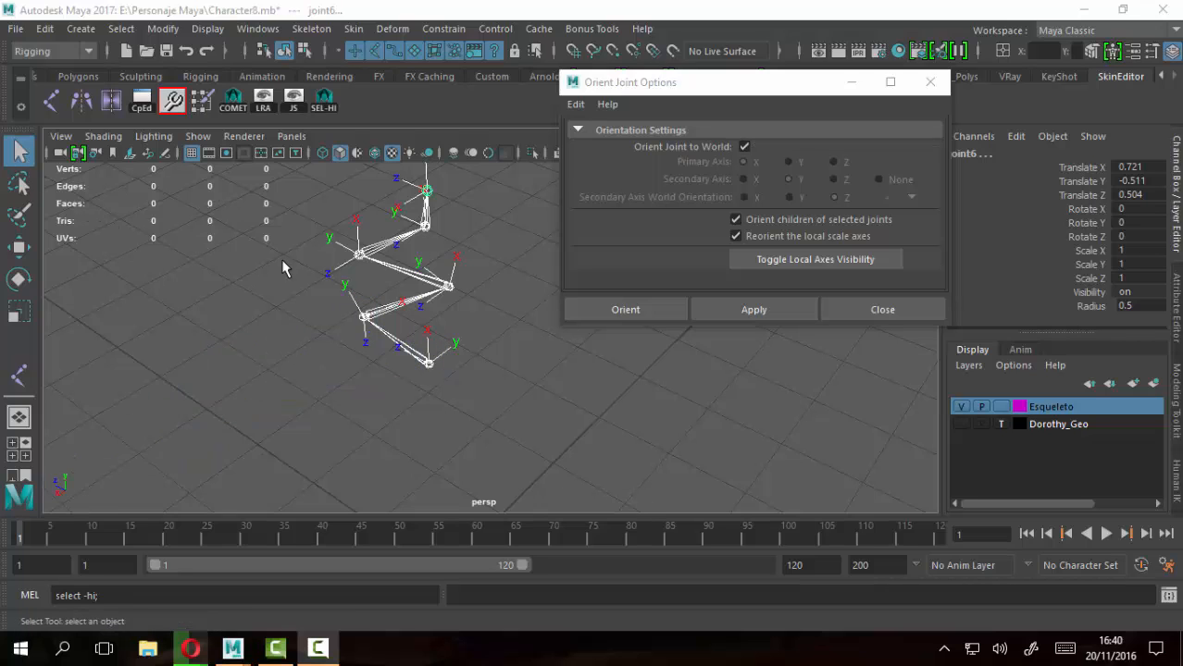
# Apply the world orientation to the selected joints and their children, keeping the options open
pyautogui.keyDown('alt'); pyautogui.moveTo(463, 388); pyautogui.dragTo(466, 425, button='middle'); pyautogui.keyUp('alt')
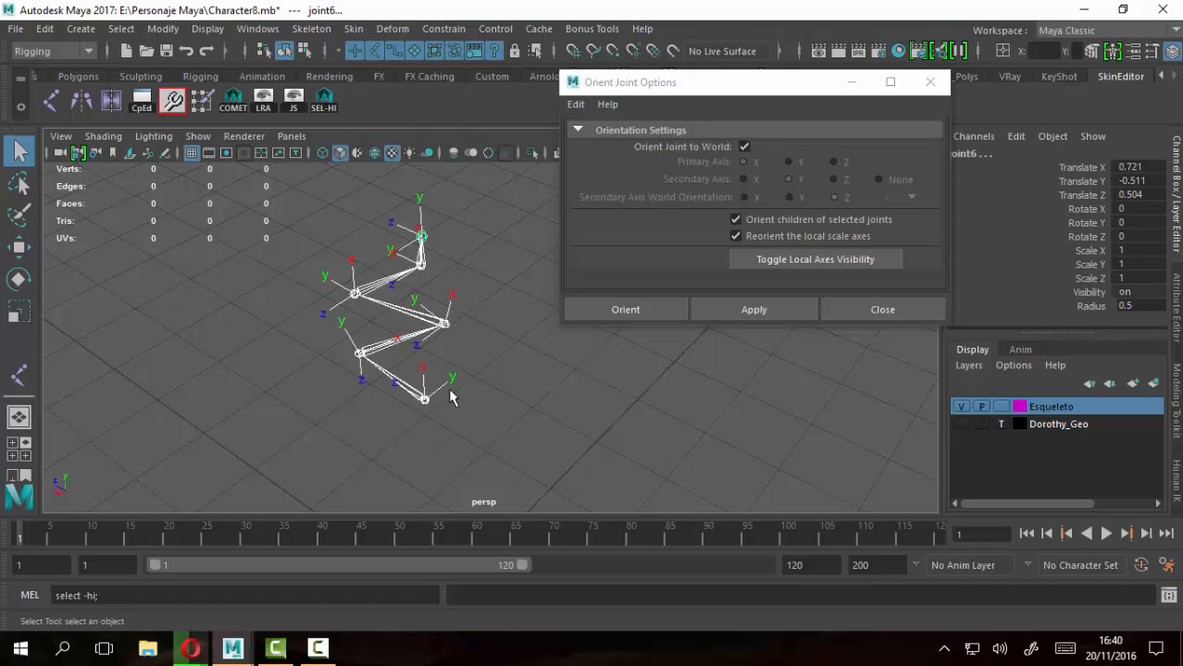
pyautogui.click(761, 316)
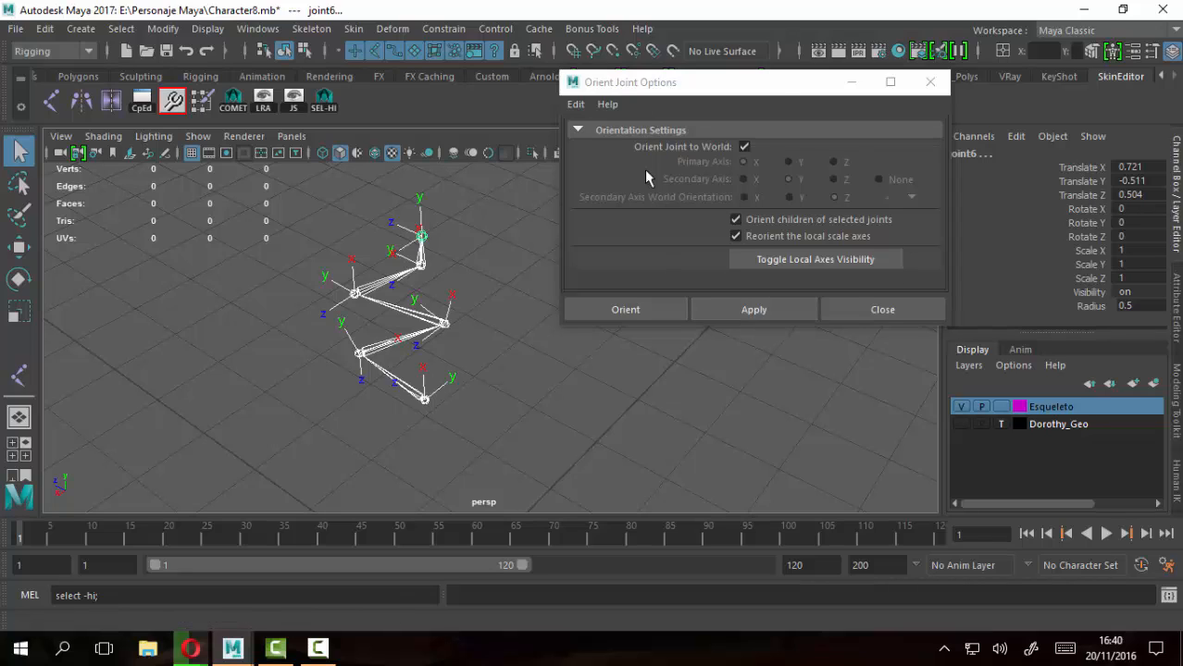
pyautogui.click(754, 311)
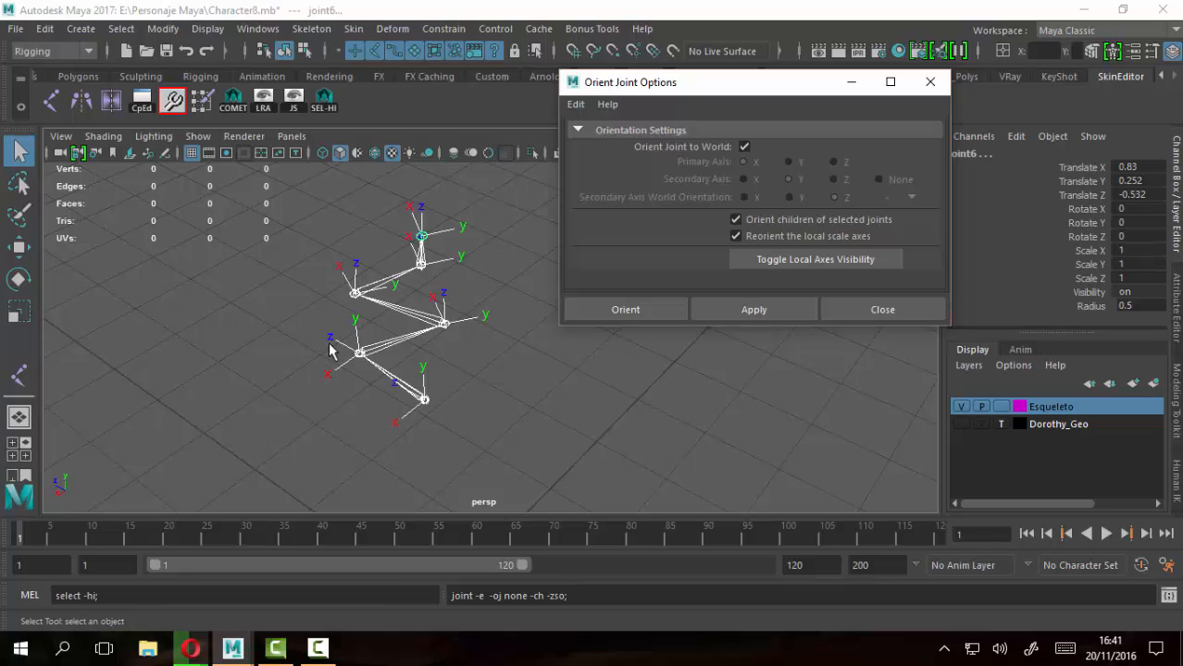
# Compare the reoriented joints' local axes with the world axis indicator from several angles
pyautogui.keyDown('alt'); pyautogui.moveTo(373, 364); pyautogui.dragTo(313, 418); pyautogui.keyUp('alt')
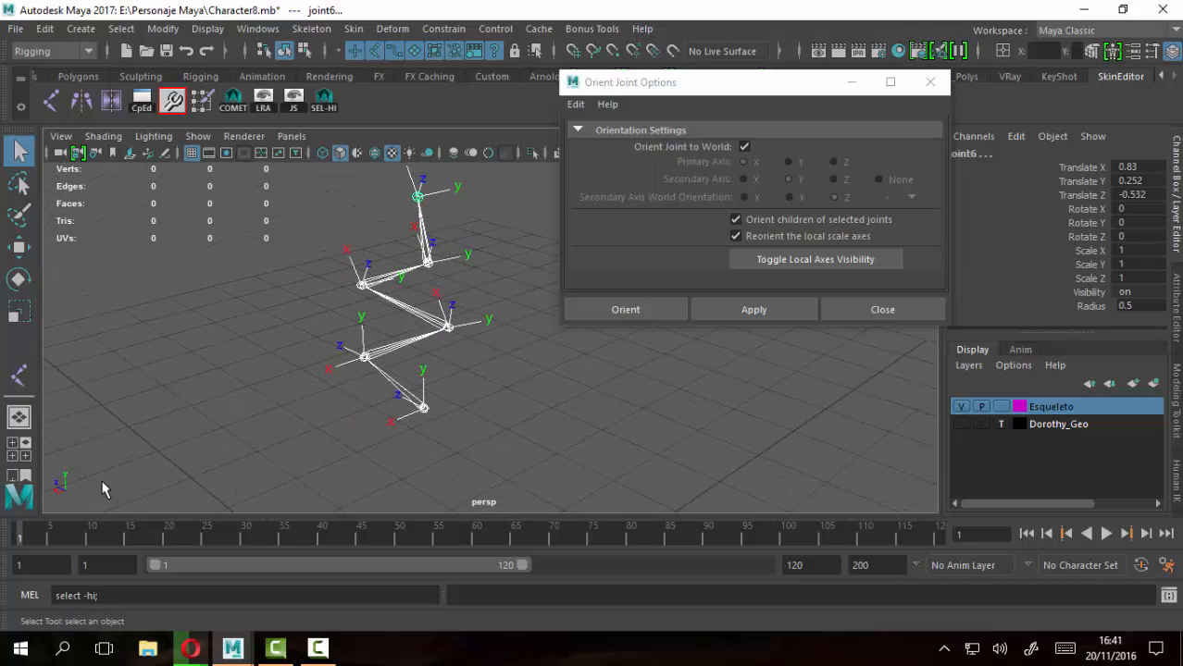
pyautogui.keyDown('alt'); pyautogui.moveTo(673, 424); pyautogui.dragTo(709, 424); pyautogui.keyUp('alt')
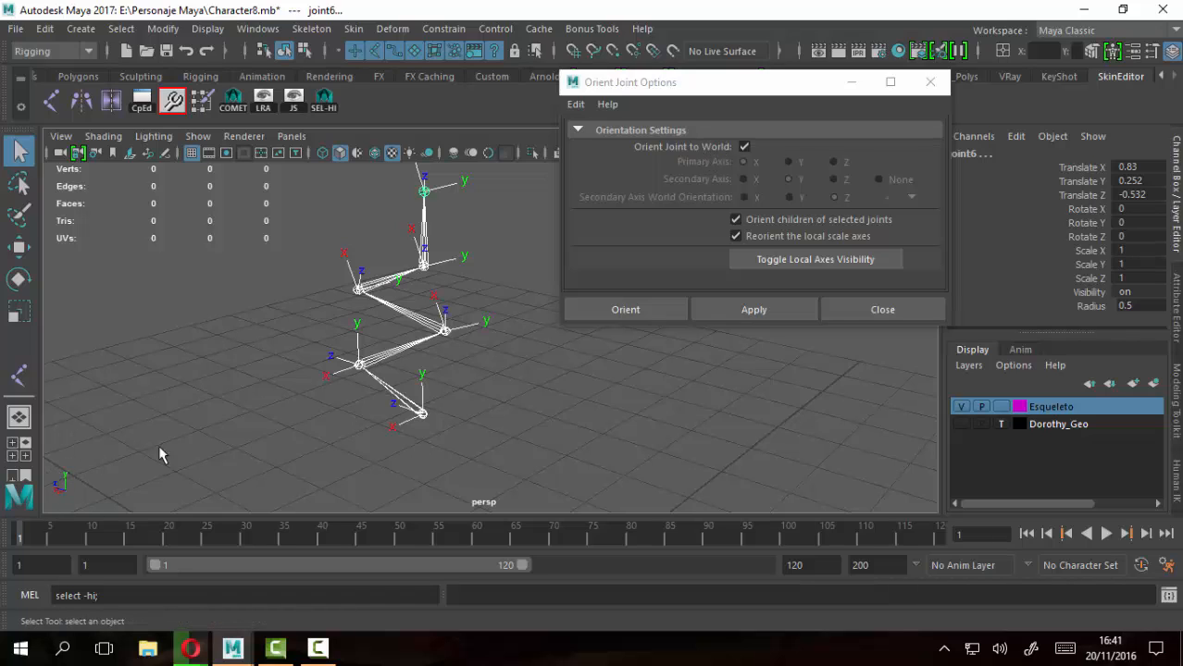
pyautogui.keyDown('alt'); pyautogui.moveTo(160, 448); pyautogui.dragTo(222, 421); pyautogui.keyUp('alt')
pyautogui.keyDown('alt'); pyautogui.moveTo(389, 435); pyautogui.dragTo(348, 452); pyautogui.keyUp('alt')
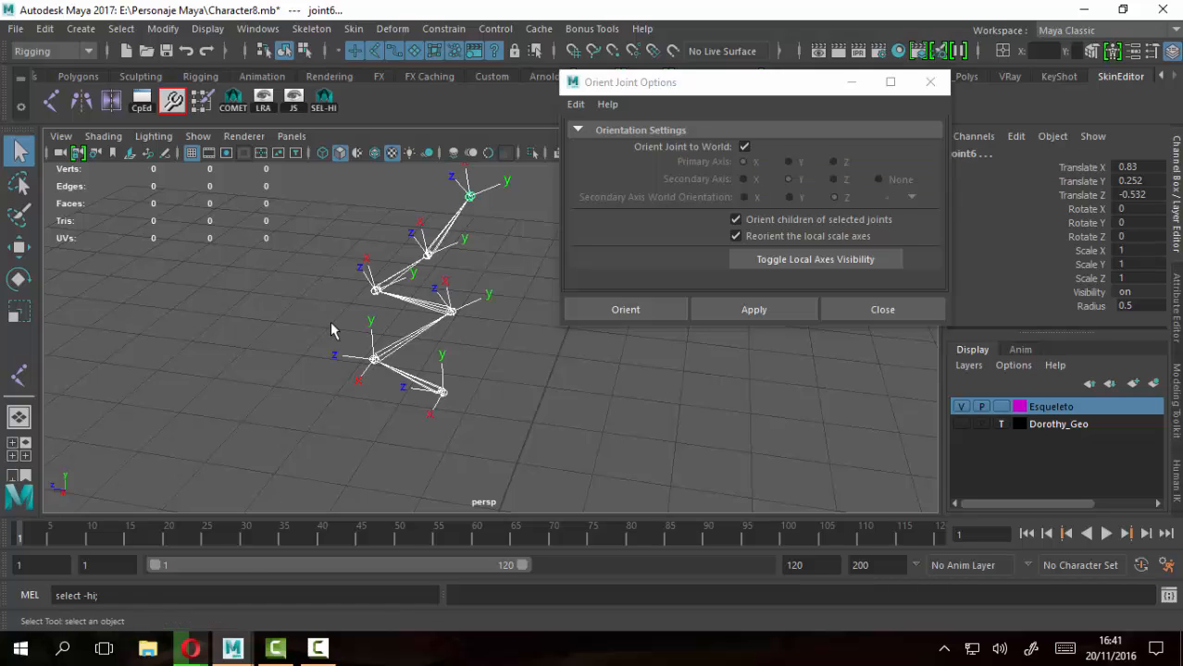
# Disable Orient Joint to World so the joint axis settings become available
pyautogui.keyDown('alt'); pyautogui.moveTo(405, 335); pyautogui.dragTo(398, 360); pyautogui.keyUp('alt')
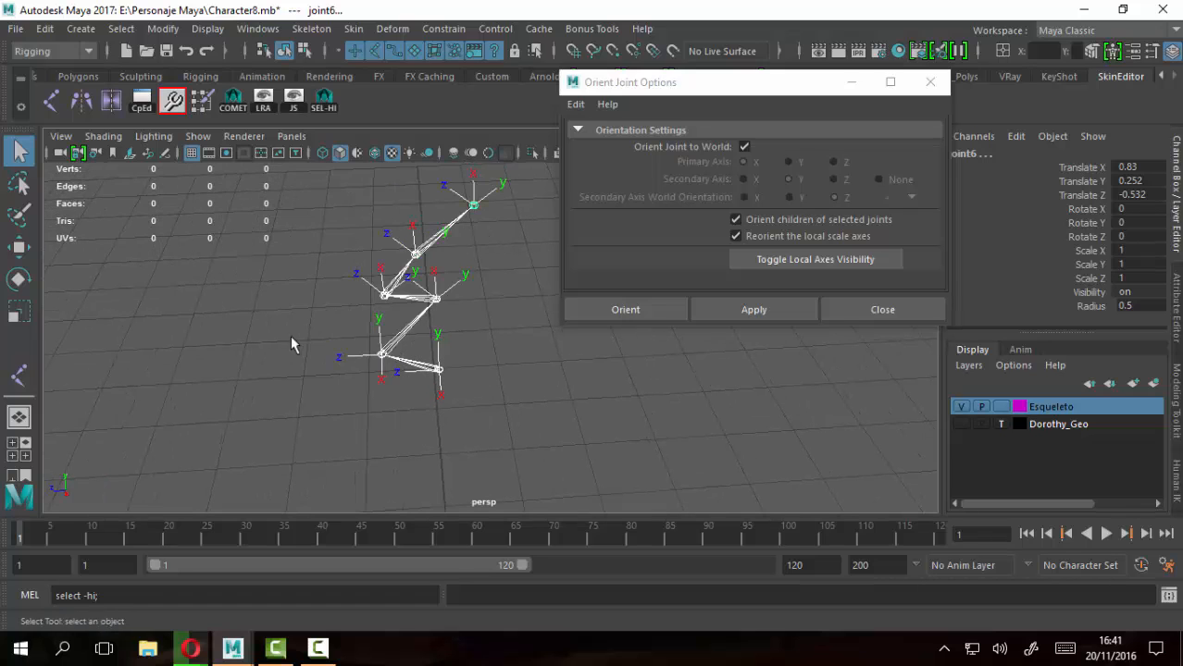
pyautogui.click(744, 146)
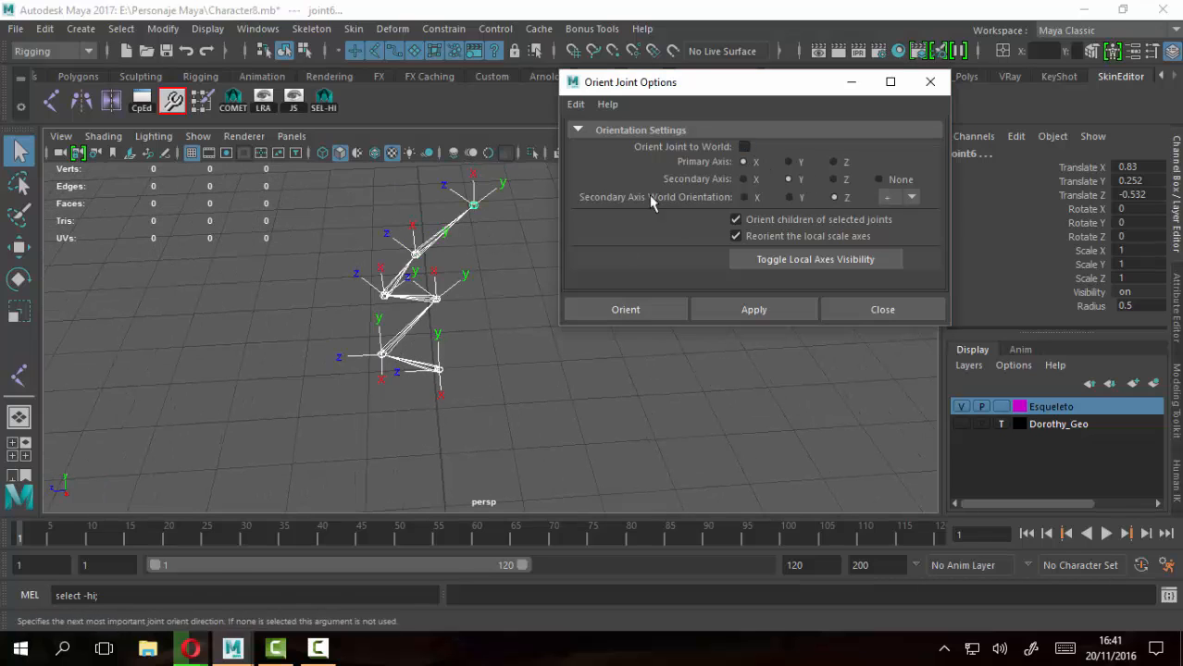
pyautogui.keyDown('alt'); pyautogui.moveTo(537, 333); pyautogui.dragTo(342, 367); pyautogui.keyUp('alt')
pyautogui.keyDown('alt'); pyautogui.moveTo(342, 368); pyautogui.dragTo(436, 408, button='right'); pyautogui.keyUp('alt')
pyautogui.keyDown('alt'); pyautogui.moveTo(281, 383); pyautogui.dragTo(348, 372, button='middle'); pyautogui.keyUp('alt')
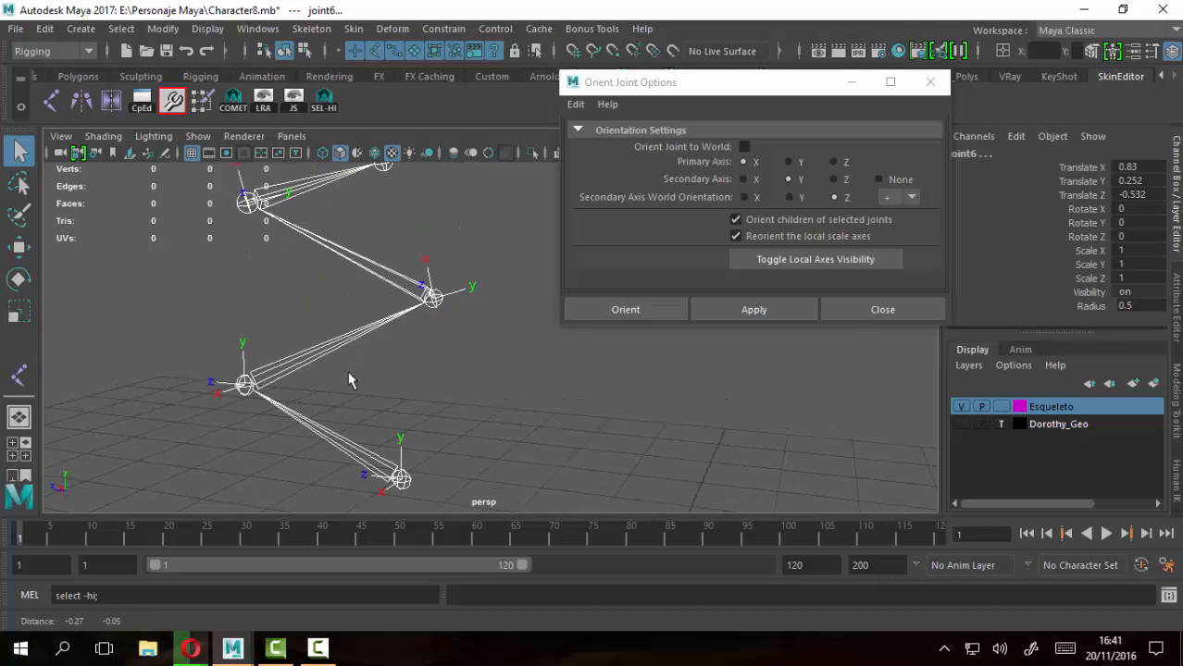
# Orient the second joint and its children with primary axis X, secondary axis Y and positive Z world orientation, keeping the options open
pyautogui.click(245, 385)
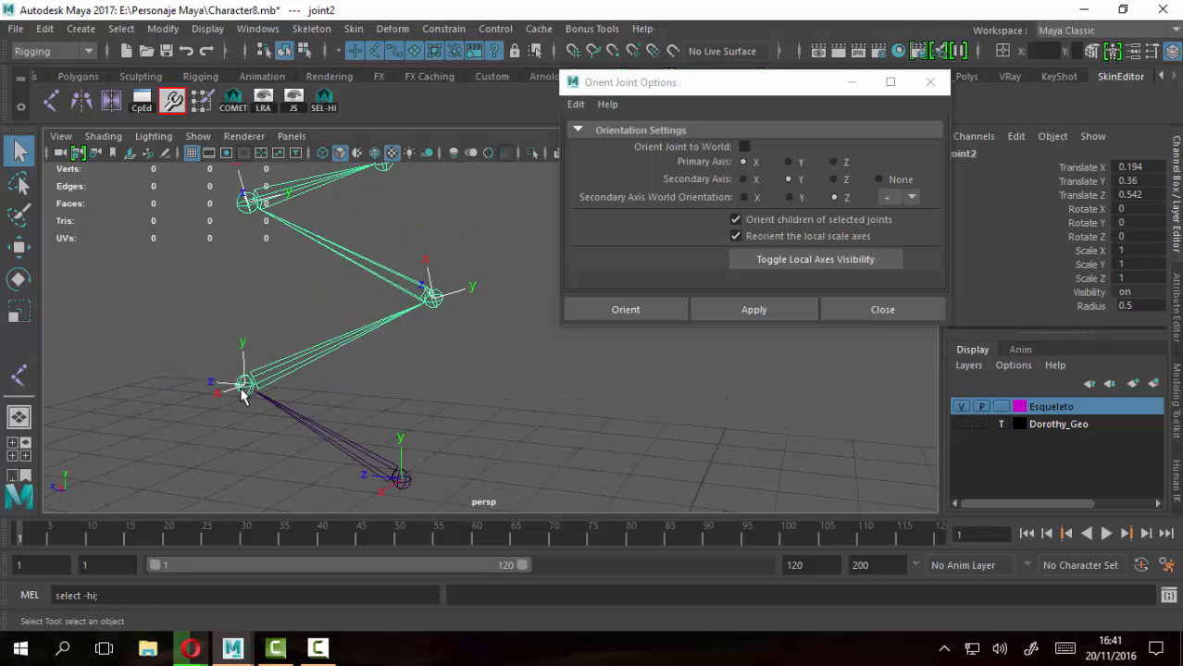
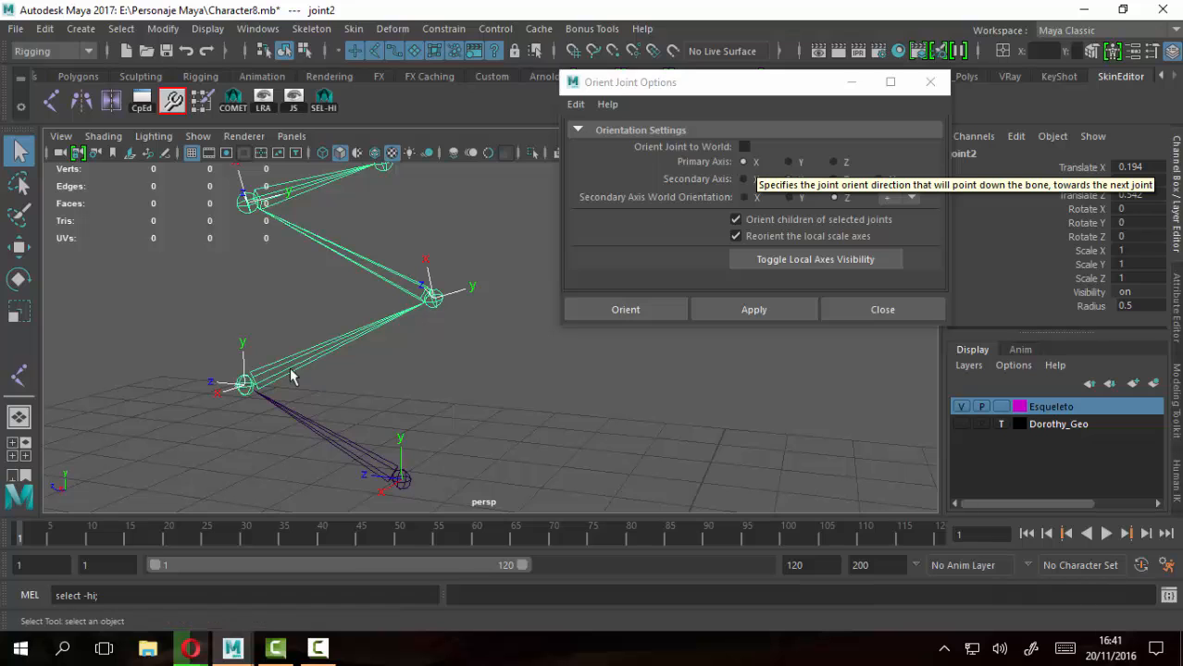
pyautogui.keyDown('alt'); pyautogui.moveTo(256, 396); pyautogui.dragTo(319, 399, button='middle'); pyautogui.keyUp('alt')
pyautogui.keyDown('alt'); pyautogui.moveTo(318, 399); pyautogui.dragTo(431, 404, button='right'); pyautogui.keyUp('alt')
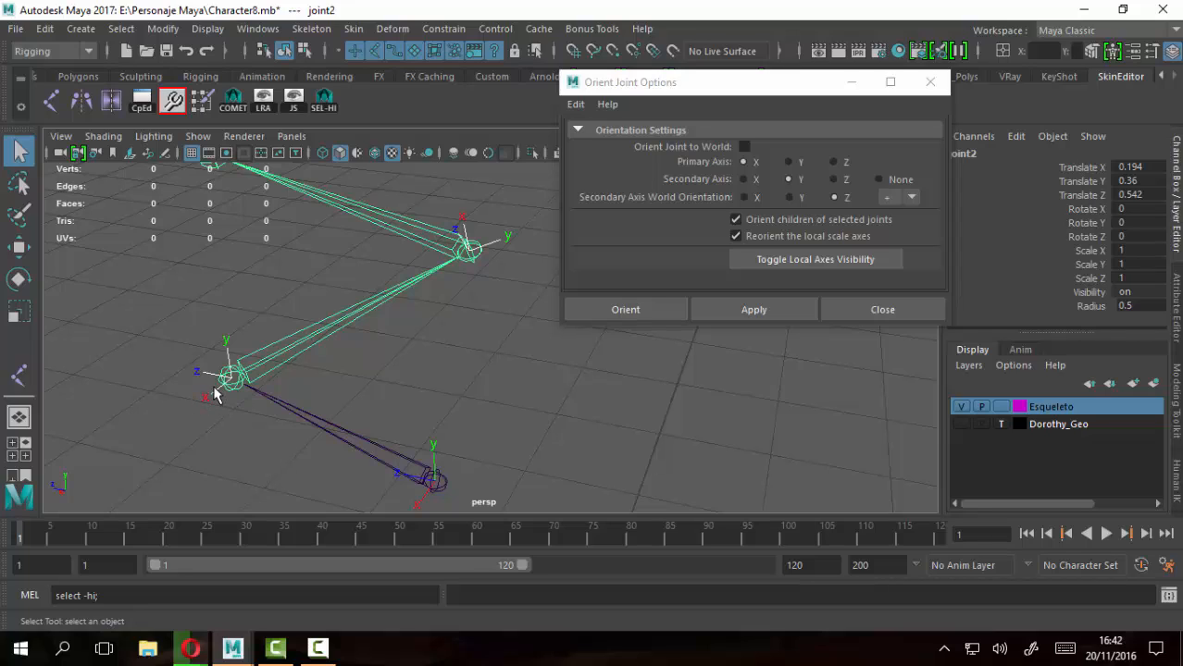
pyautogui.moveTo(247, 370); pyautogui.dragTo(292, 348)
pyautogui.moveTo(285, 345)
pyautogui.mouseDown()
pyautogui.moveTo(303, 338)
pyautogui.moveTo(292, 348)
pyautogui.mouseUp()
pyautogui.click(744, 311)
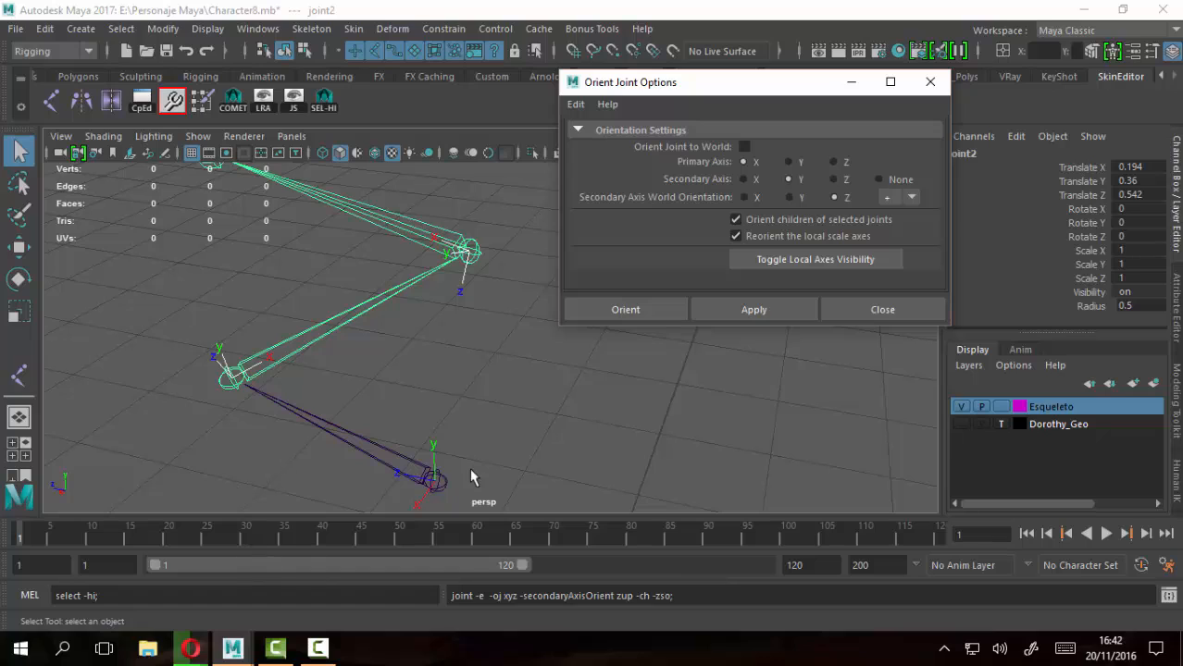
# Select the root joint with its whole hierarchy and apply the same X-primary, Y-secondary orientation
pyautogui.click(437, 482)
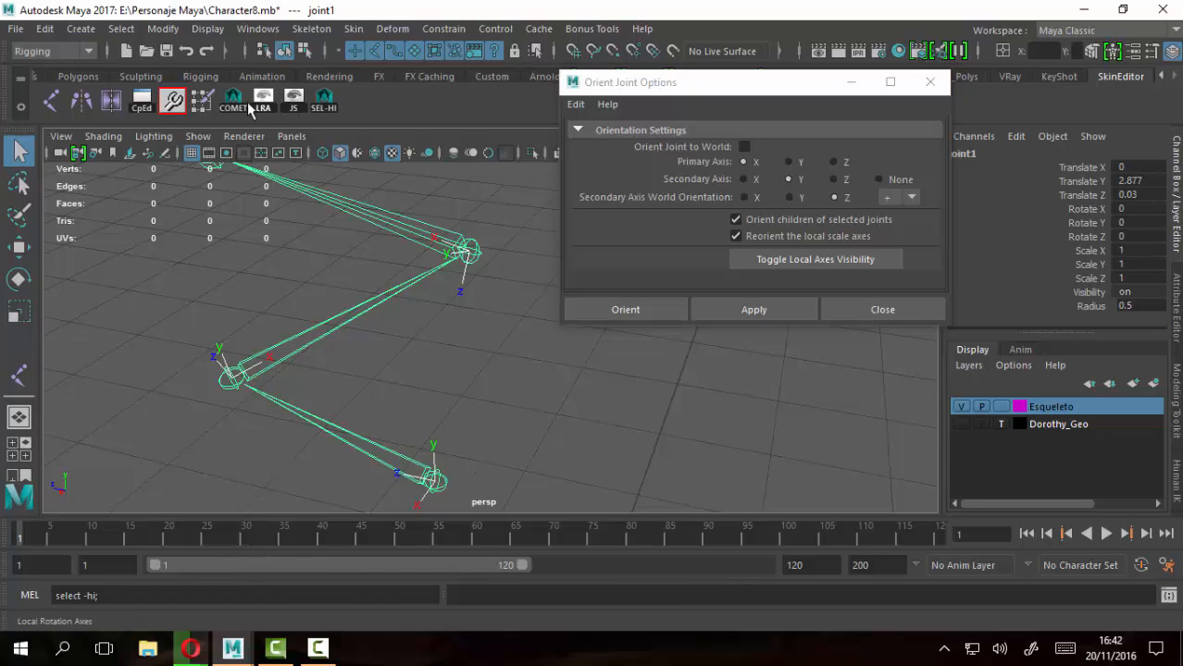
pyautogui.click(324, 101)
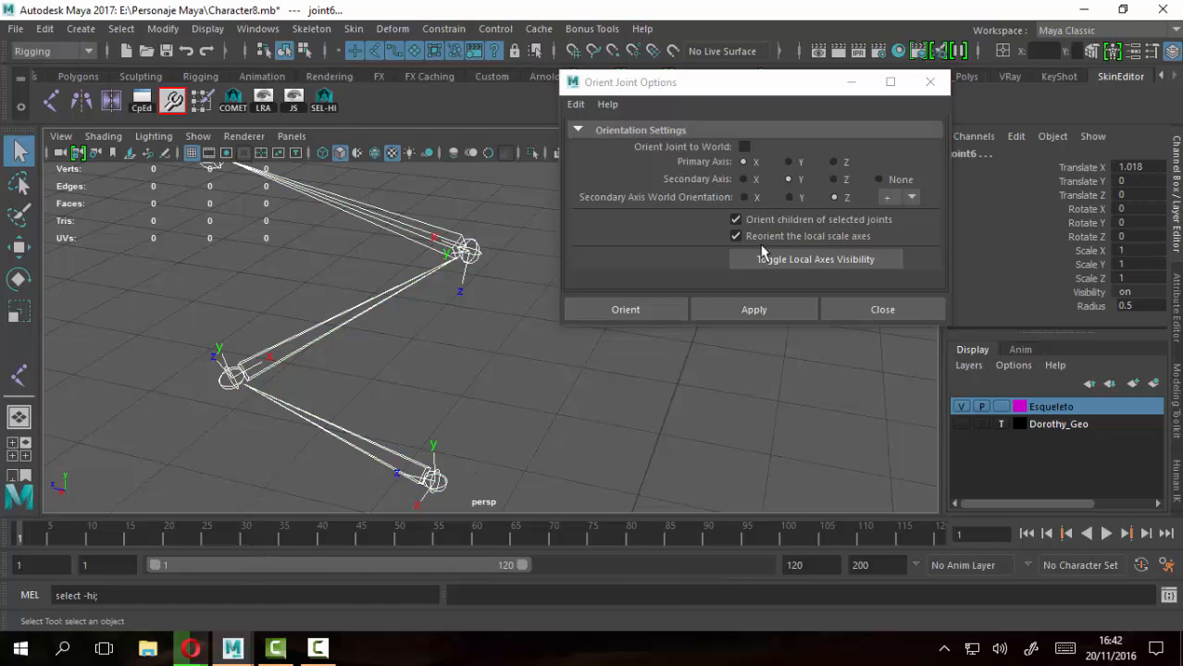
pyautogui.click(754, 311)
pyautogui.scroll(-2, 433, 379)
pyautogui.keyDown('alt'); pyautogui.moveTo(433, 379); pyautogui.dragTo(428, 346, button='middle'); pyautogui.keyUp('alt')
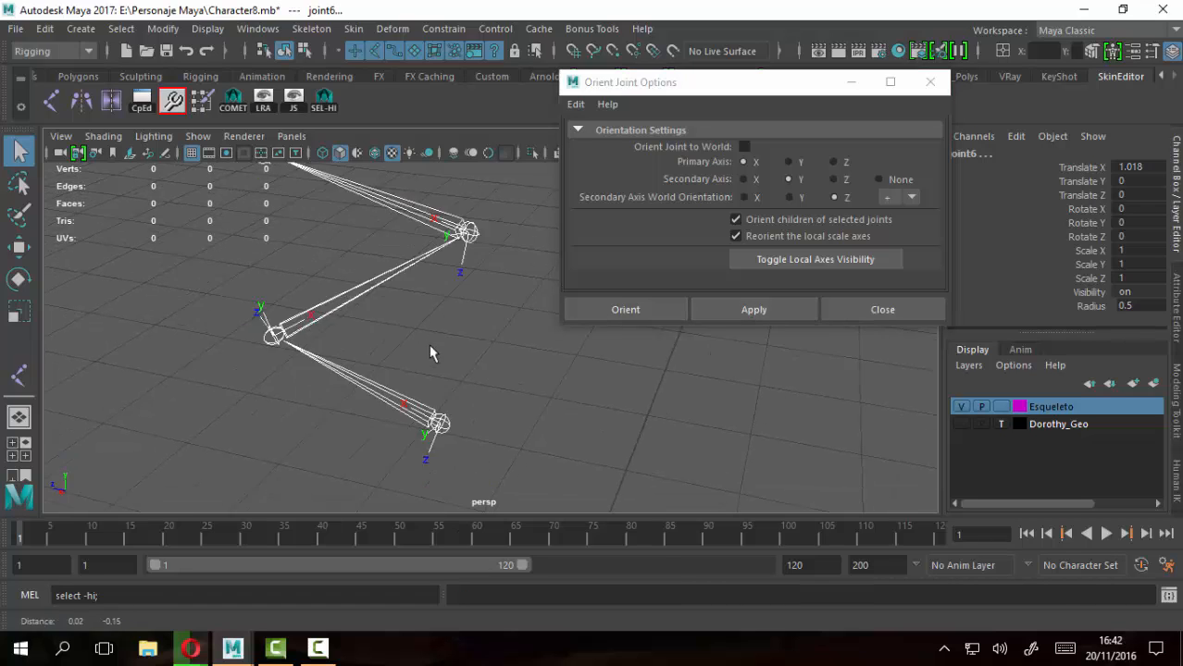
pyautogui.scroll(3, 414, 428)
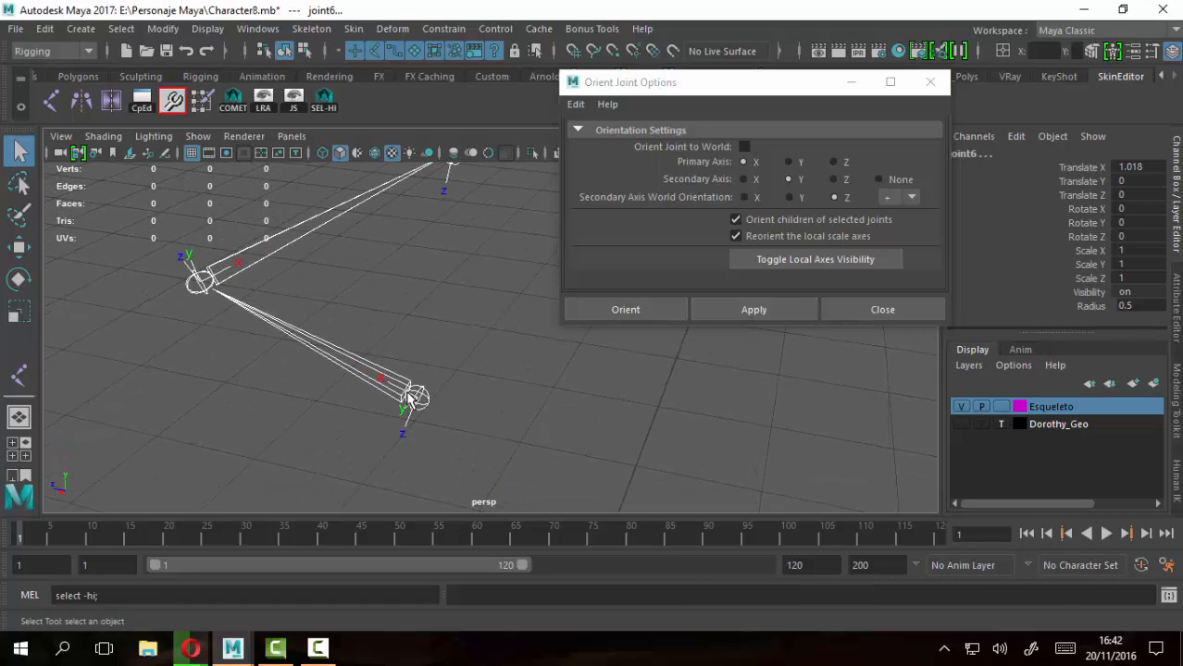
# Select the root joint alone and examine the local axes of each joint along the chain up to its end
pyautogui.keyDown('alt'); pyautogui.moveTo(355, 422); pyautogui.dragTo(379, 423); pyautogui.keyUp('alt')
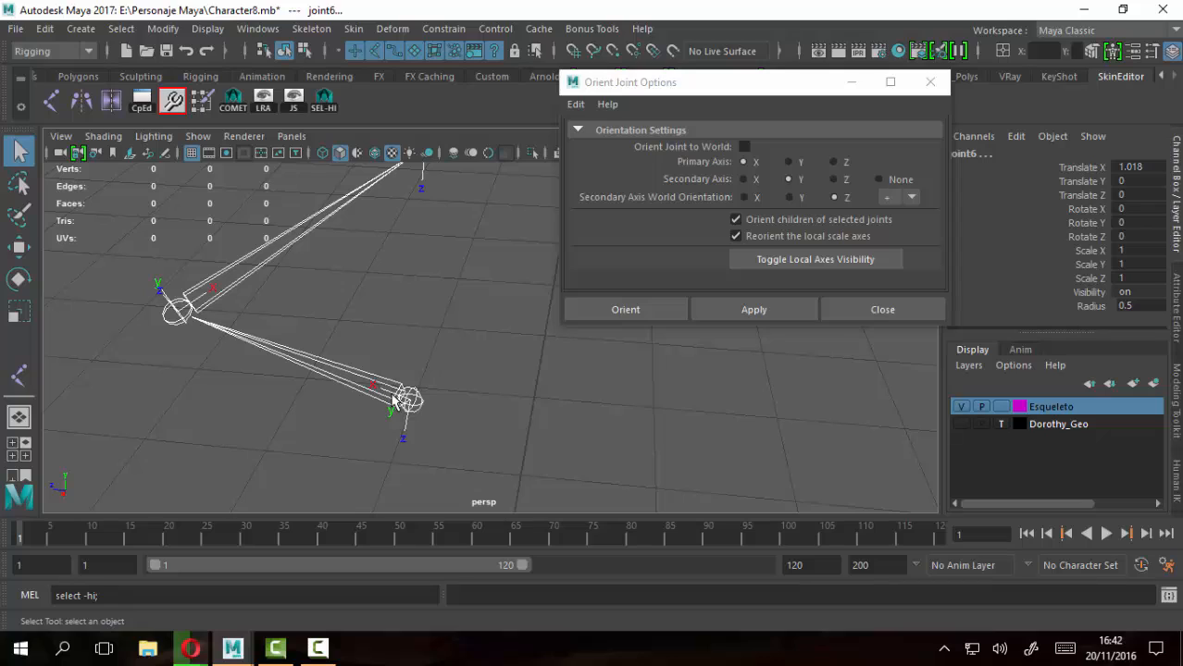
pyautogui.click(401, 407)
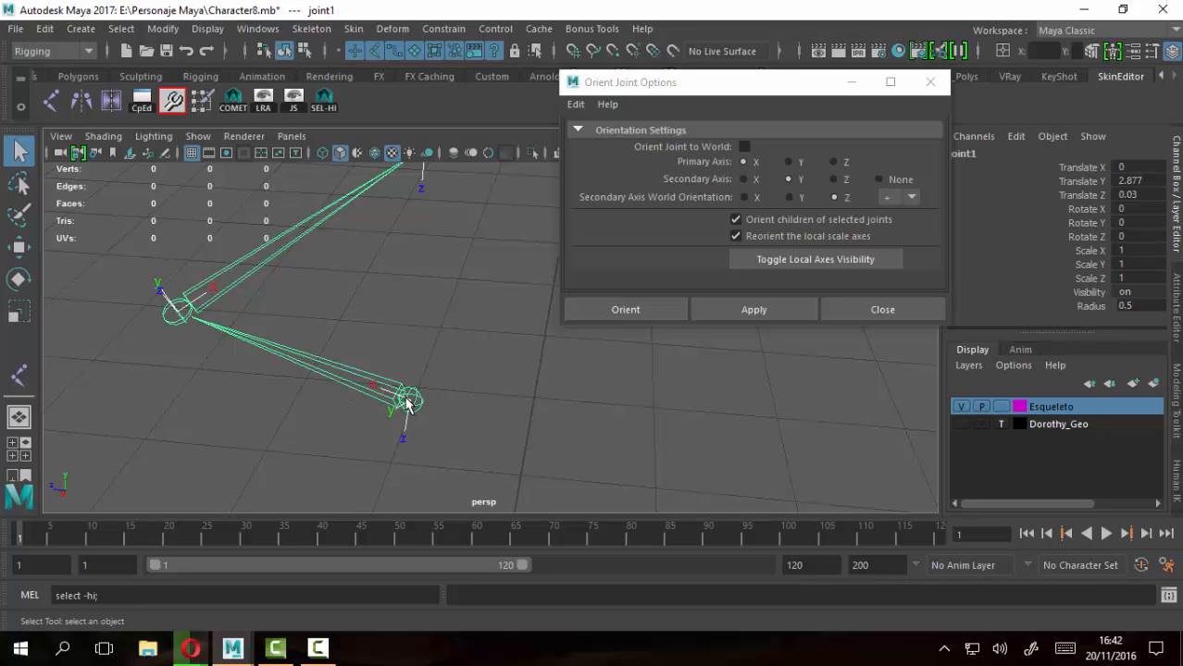
pyautogui.moveTo(216, 398)
pyautogui.keyDown('alt'); pyautogui.mouseDown()
pyautogui.moveTo(296, 322)
pyautogui.moveTo(206, 385)
pyautogui.mouseUp(); pyautogui.keyUp('alt')
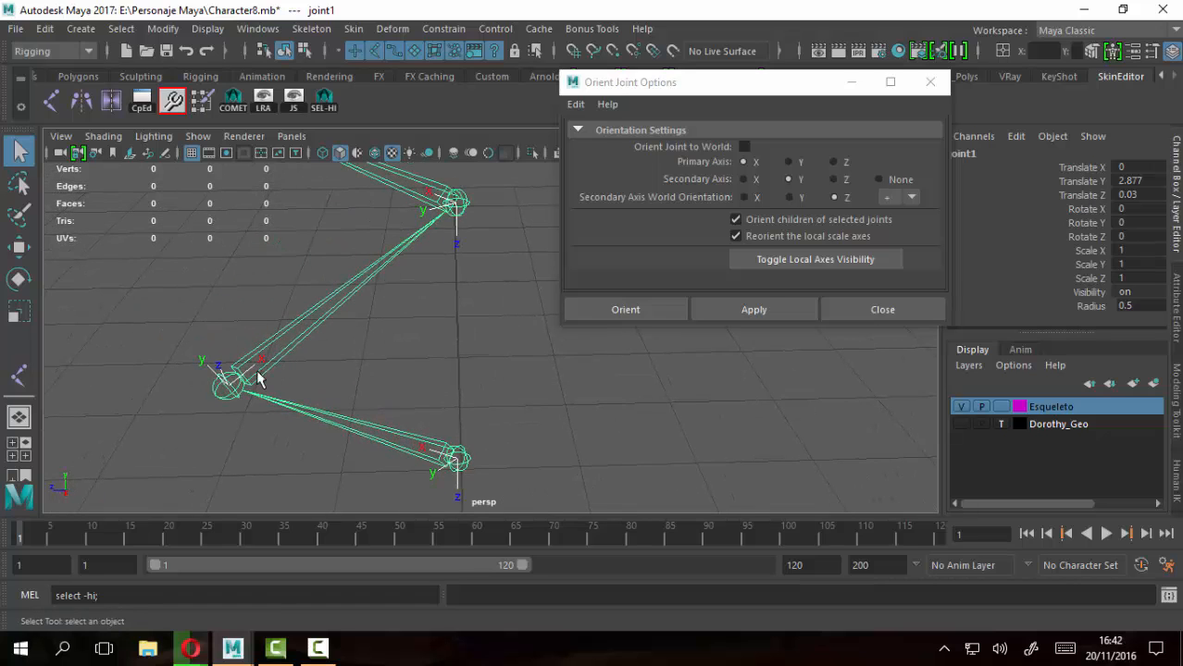
pyautogui.keyDown('alt'); pyautogui.moveTo(450, 209); pyautogui.dragTo(454, 312); pyautogui.keyUp('alt')
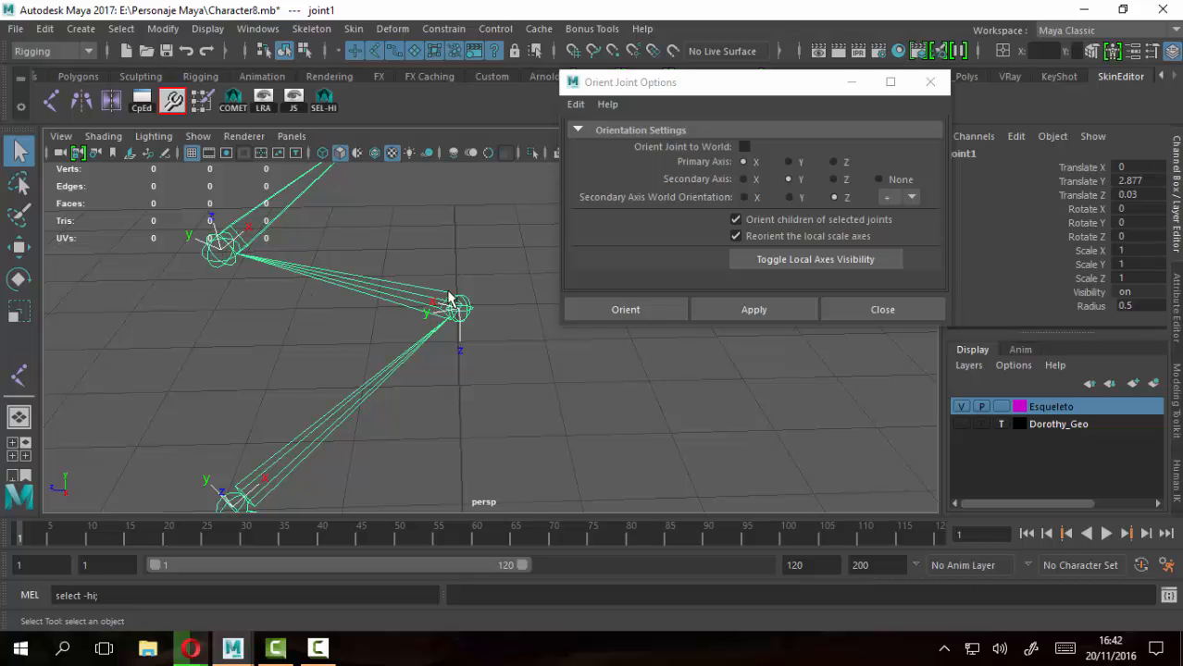
pyautogui.keyDown('alt'); pyautogui.moveTo(391, 282); pyautogui.dragTo(344, 378); pyautogui.keyUp('alt')
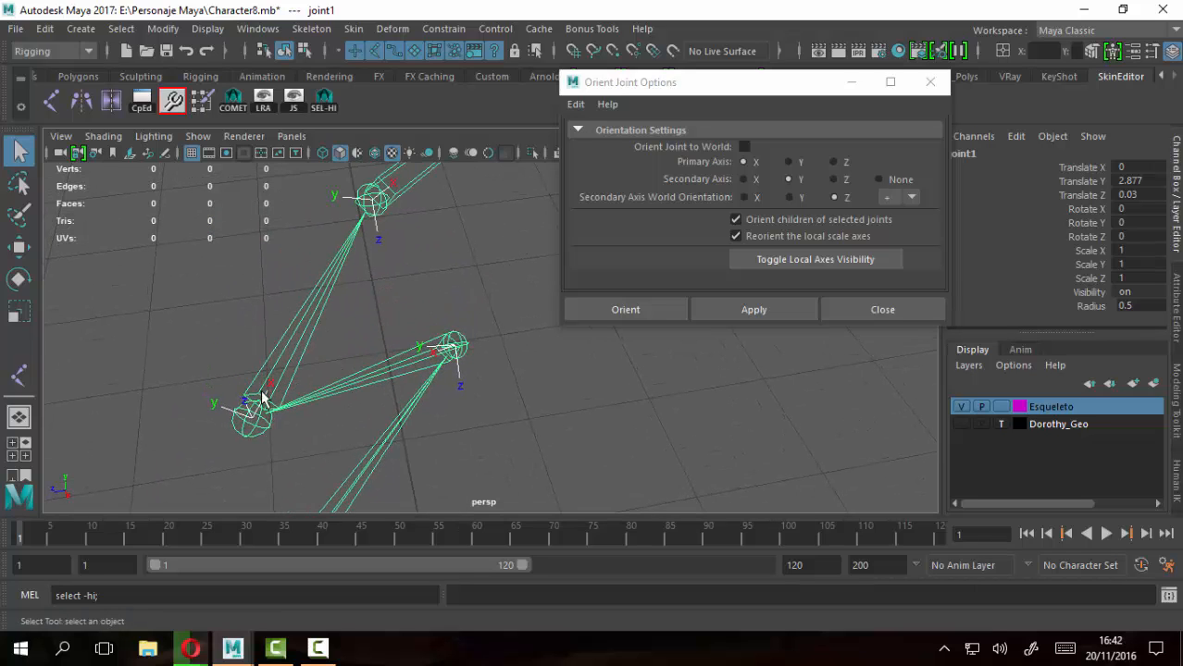
pyautogui.keyDown('alt'); pyautogui.moveTo(380, 278); pyautogui.dragTo(314, 355, button='middle'); pyautogui.keyUp('alt')
pyautogui.keyDown('alt'); pyautogui.moveTo(386, 270); pyautogui.dragTo(282, 396, button='middle'); pyautogui.keyUp('alt')
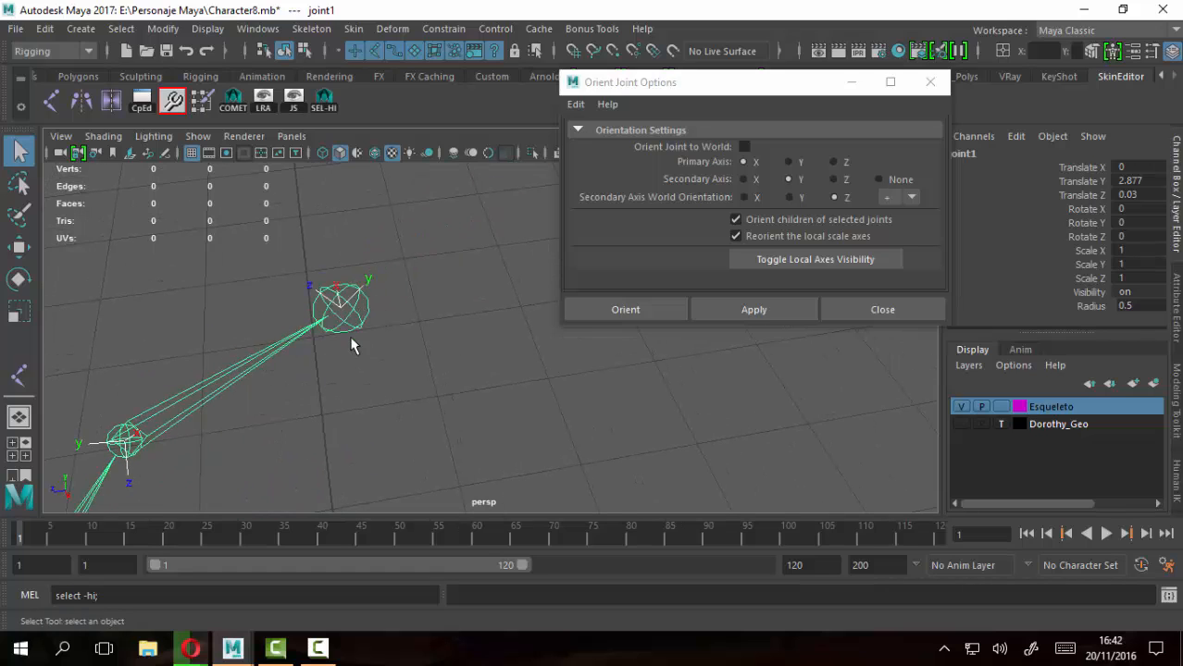
pyautogui.keyDown('alt'); pyautogui.moveTo(351, 345); pyautogui.dragTo(335, 222, button='middle'); pyautogui.keyUp('alt')
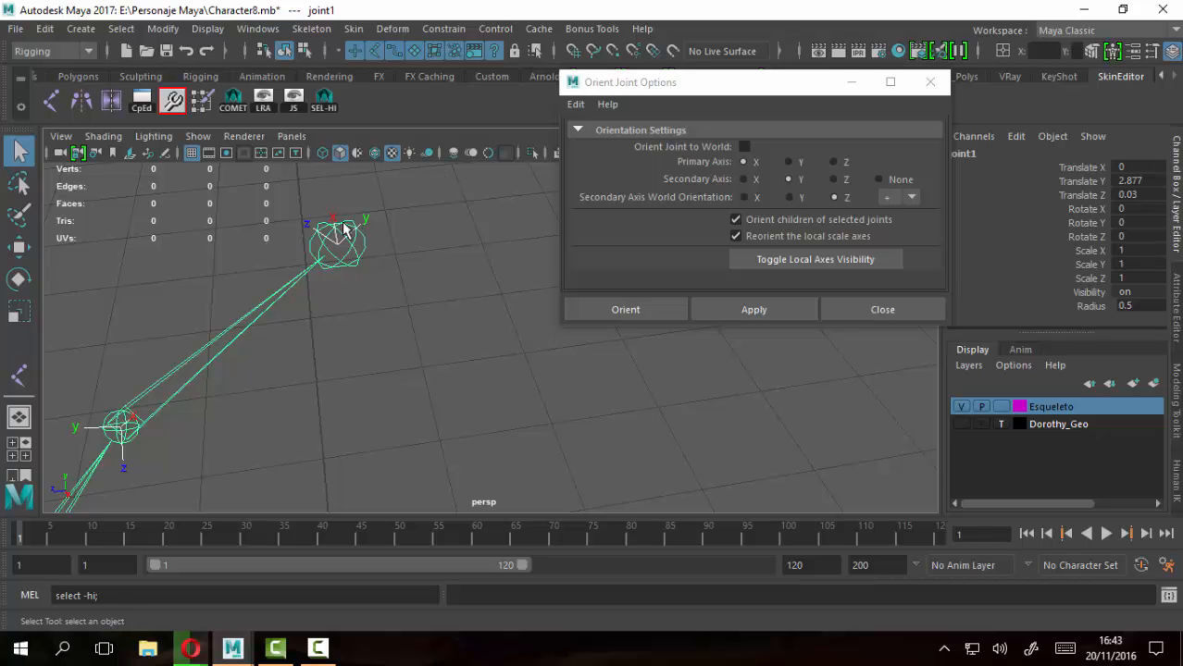
pyautogui.keyDown('alt'); pyautogui.moveTo(379, 282); pyautogui.dragTo(268, 248, button='right'); pyautogui.keyUp('alt')
pyautogui.keyDown('alt'); pyautogui.moveTo(339, 319); pyautogui.dragTo(338, 167, button='middle'); pyautogui.keyUp('alt')
pyautogui.keyDown('alt'); pyautogui.moveTo(406, 295); pyautogui.dragTo(327, 271, button='right'); pyautogui.keyUp('alt')
pyautogui.keyDown('alt'); pyautogui.moveTo(326, 363); pyautogui.dragTo(301, 354); pyautogui.keyUp('alt')
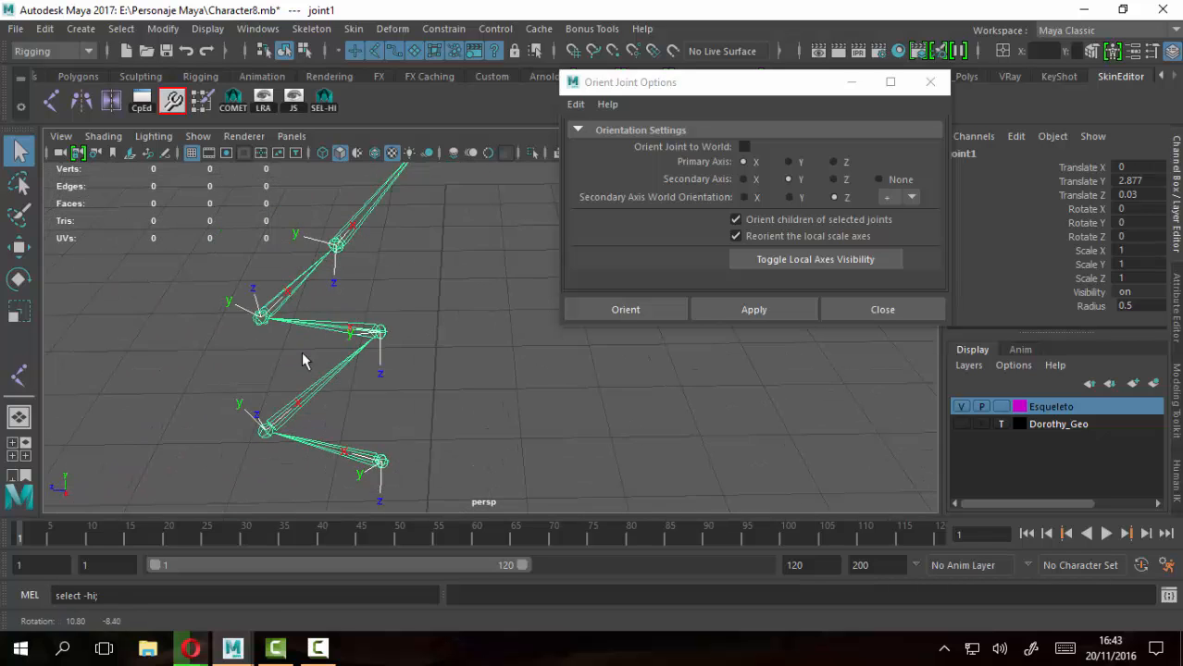
pyautogui.keyDown('alt'); pyautogui.moveTo(368, 344); pyautogui.dragTo(357, 307, button='middle'); pyautogui.keyUp('alt')
pyautogui.keyDown('alt'); pyautogui.moveTo(361, 240); pyautogui.dragTo(361, 213, button='middle'); pyautogui.keyUp('alt')
pyautogui.keyDown('alt'); pyautogui.moveTo(361, 220); pyautogui.dragTo(319, 342); pyautogui.keyUp('alt')
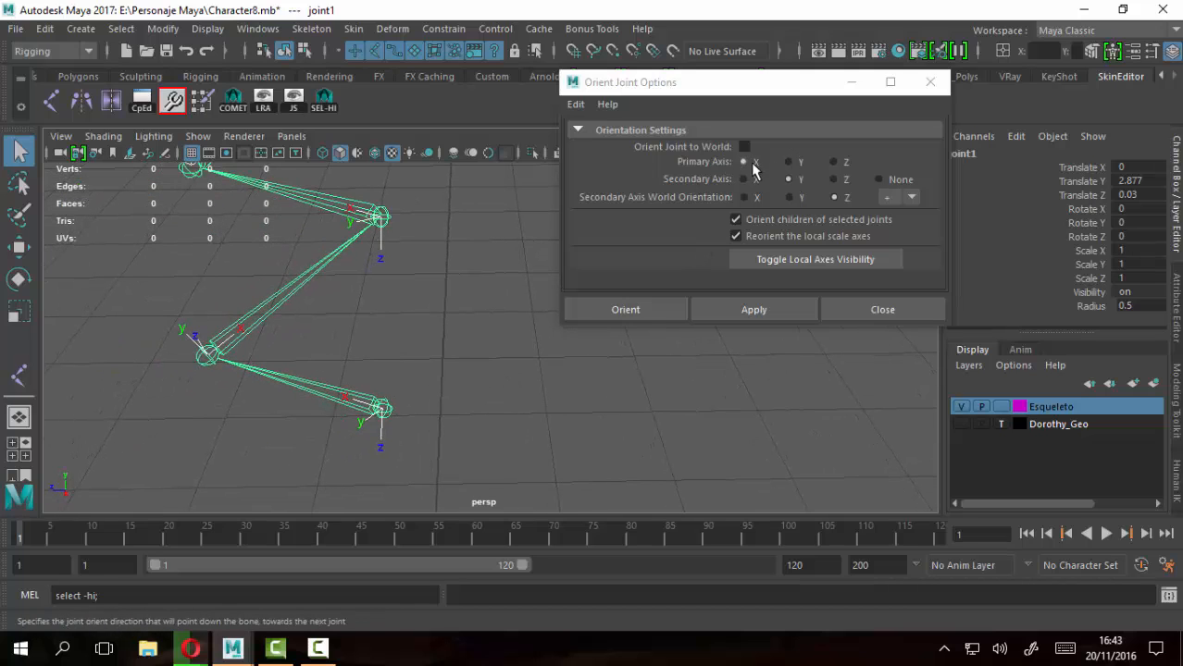
# Try the chain's orientation with Y and with Z as the primary axis, applying each setting
pyautogui.click(788, 162)
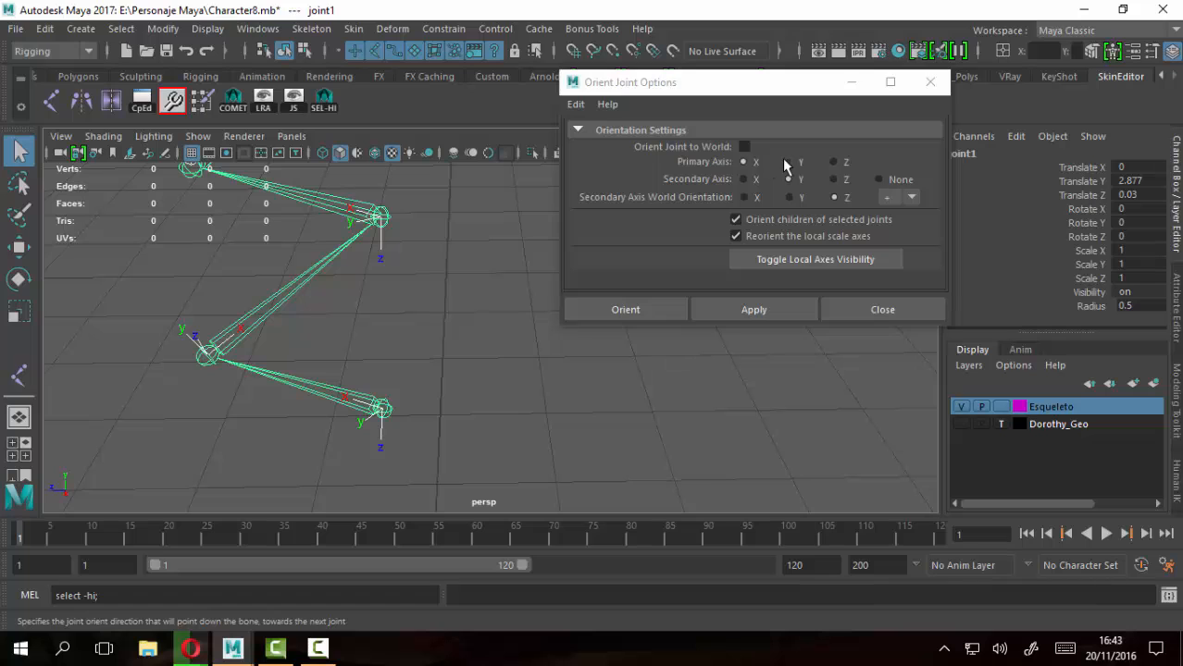
pyautogui.click(750, 313)
pyautogui.keyDown('alt'); pyautogui.moveTo(273, 414); pyautogui.dragTo(370, 426); pyautogui.keyUp('alt')
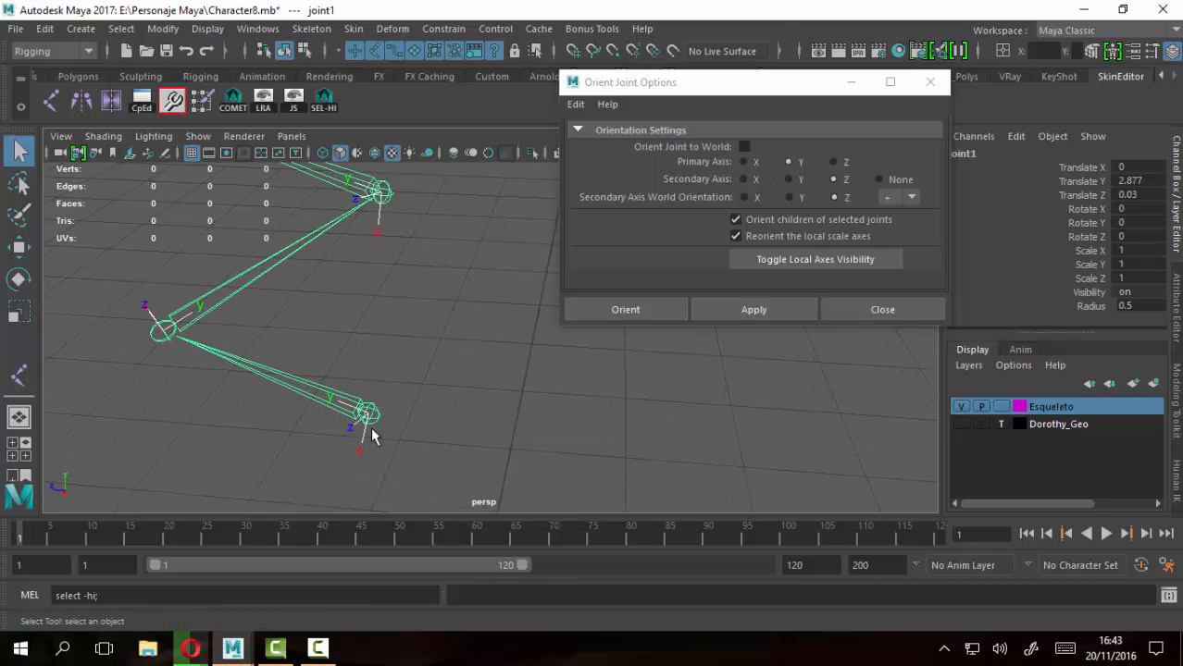
pyautogui.click(833, 162)
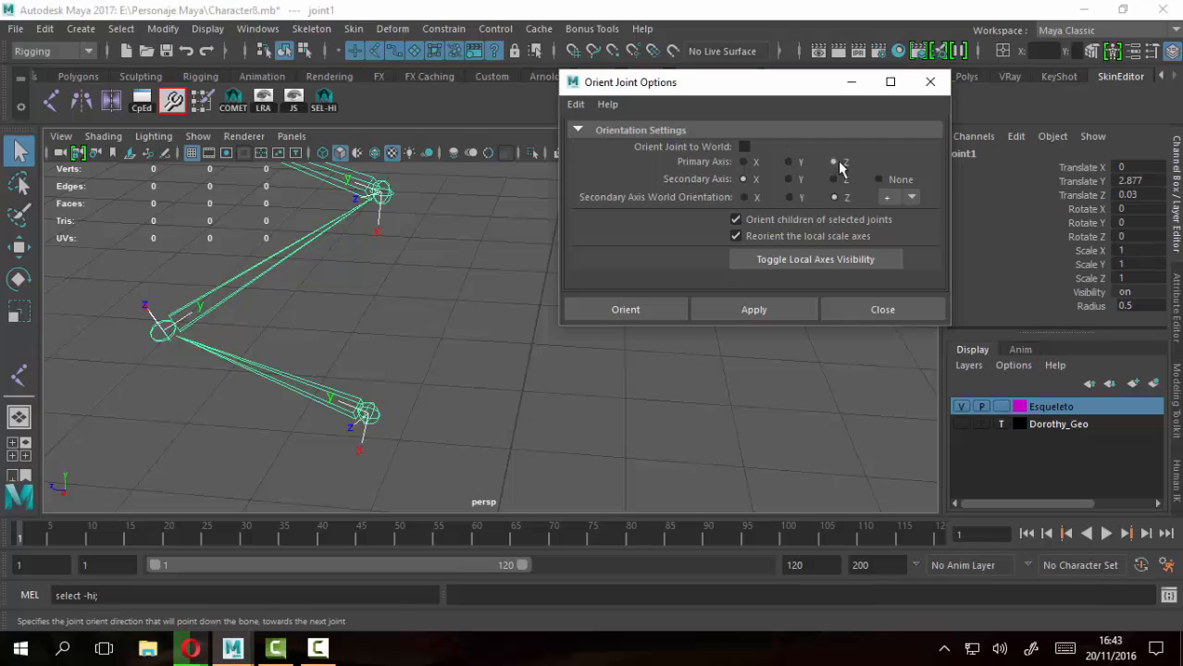
pyautogui.click(713, 312)
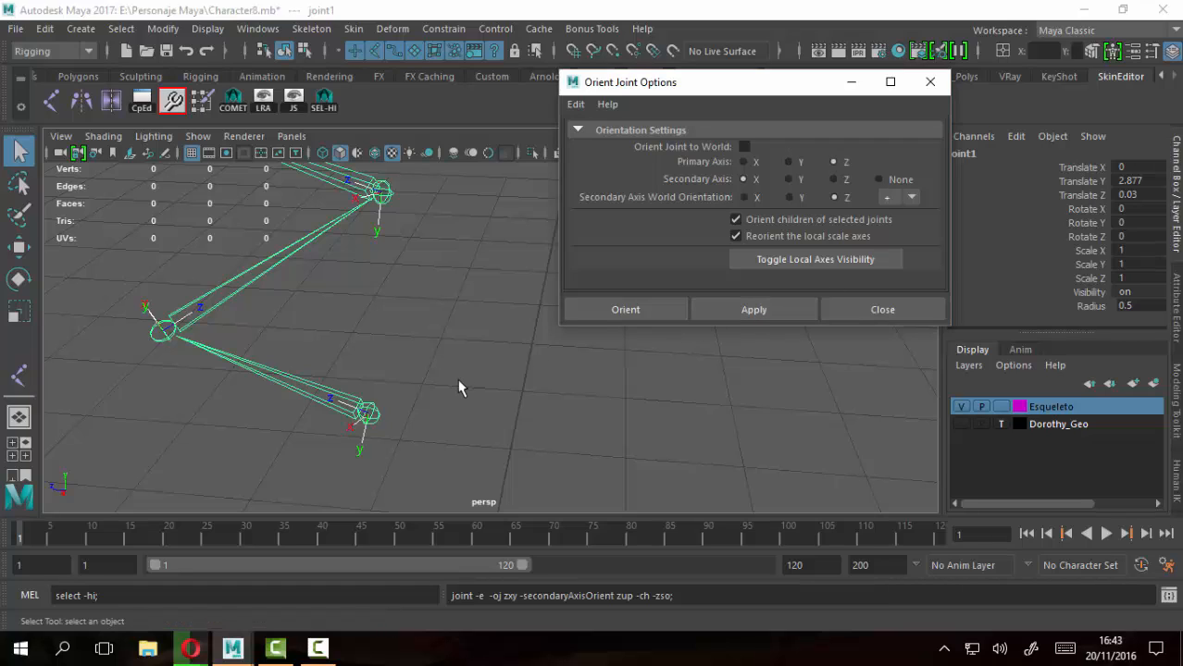
# Set the primary axis back to X with Y as secondary and reapply the orientation to the chain
pyautogui.click(754, 162)
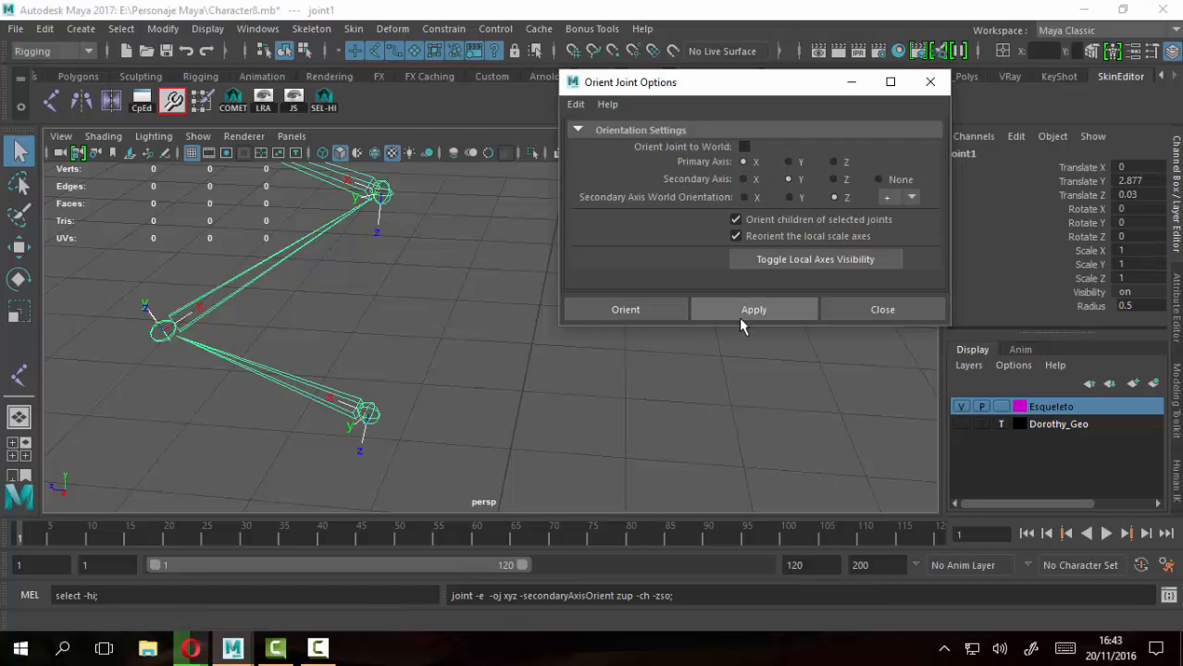
pyautogui.click(745, 313)
pyautogui.keyDown('alt'); pyautogui.moveTo(389, 375); pyautogui.dragTo(408, 380); pyautogui.keyUp('alt')
pyautogui.keyDown('alt'); pyautogui.moveTo(409, 373); pyautogui.dragTo(434, 365, button='middle'); pyautogui.keyUp('alt')
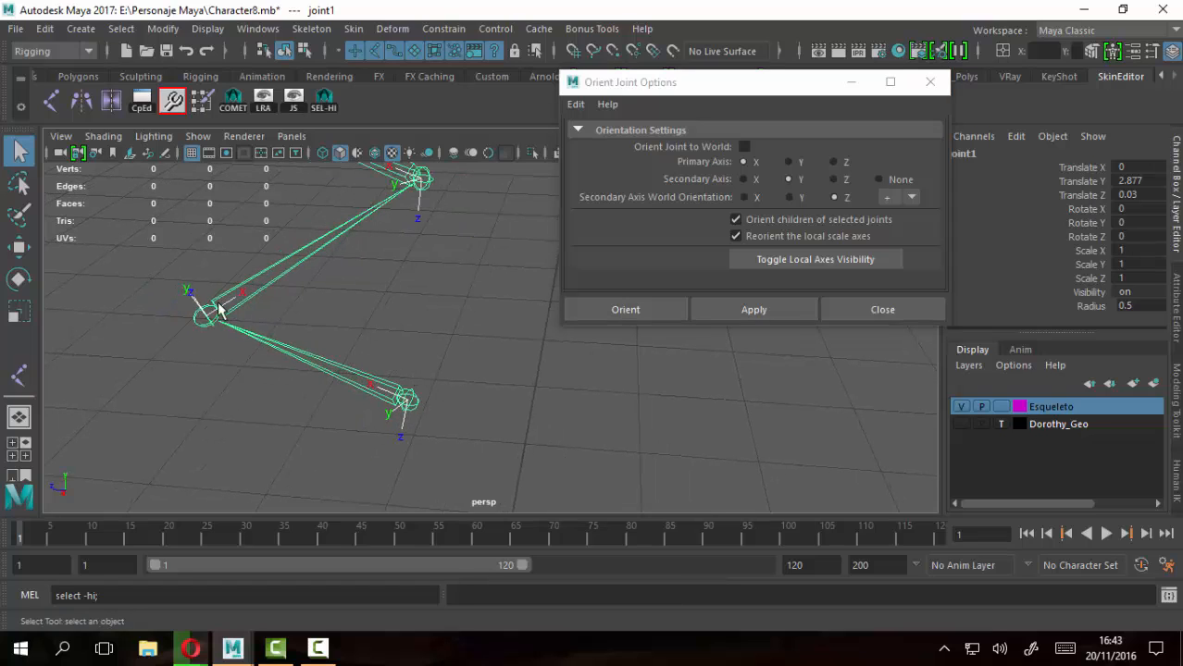
pyautogui.keyDown('alt'); pyautogui.moveTo(230, 308); pyautogui.dragTo(307, 338); pyautogui.keyUp('alt')
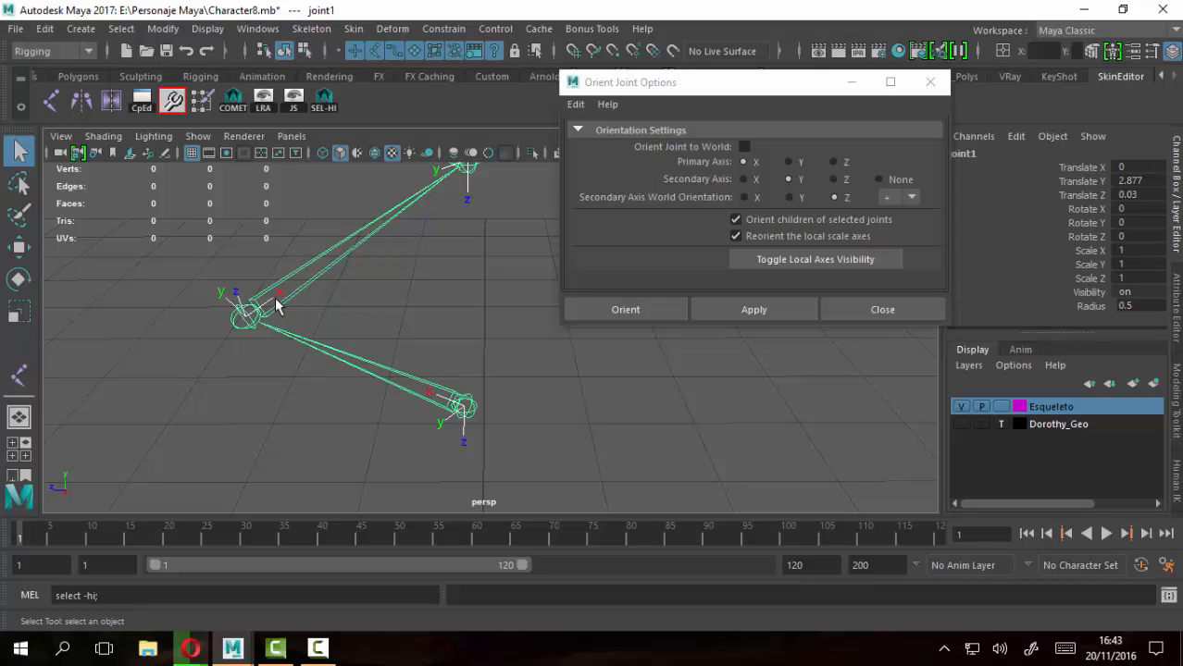
# Try a negative Z secondary axis world orientation on the joint chain
pyautogui.click(907, 199)
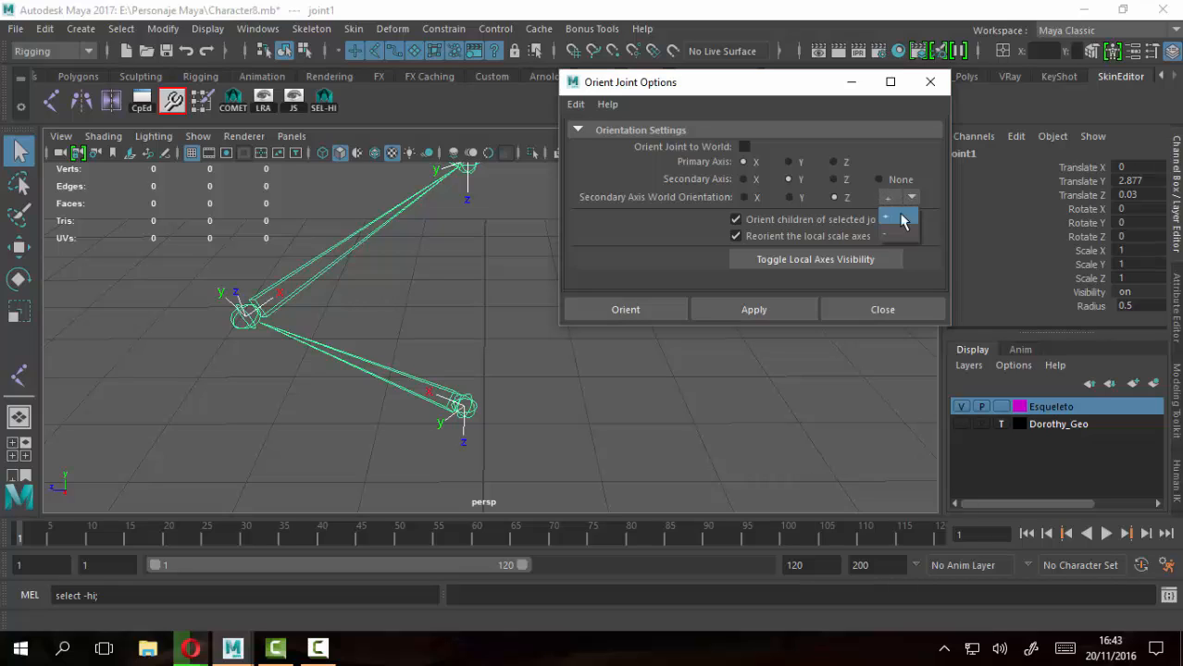
pyautogui.click(899, 233)
pyautogui.click(753, 310)
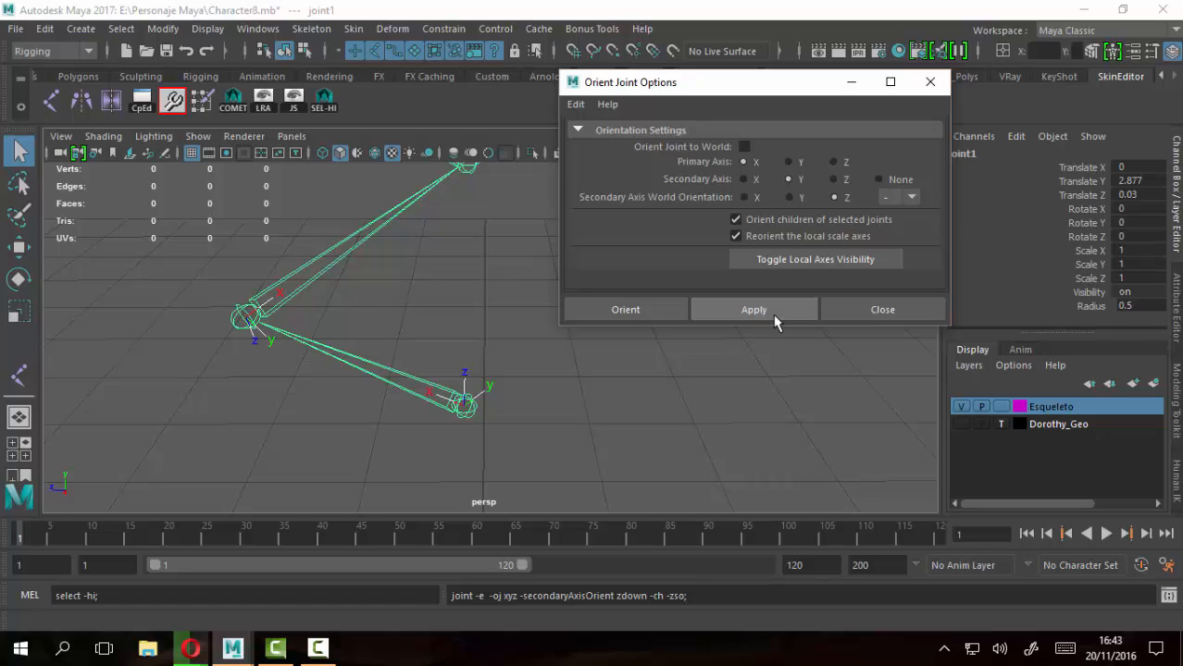
# Return the secondary axis world orientation to positive Z, reapply it and check the lower joints' axes from several angles
pyautogui.click(897, 197)
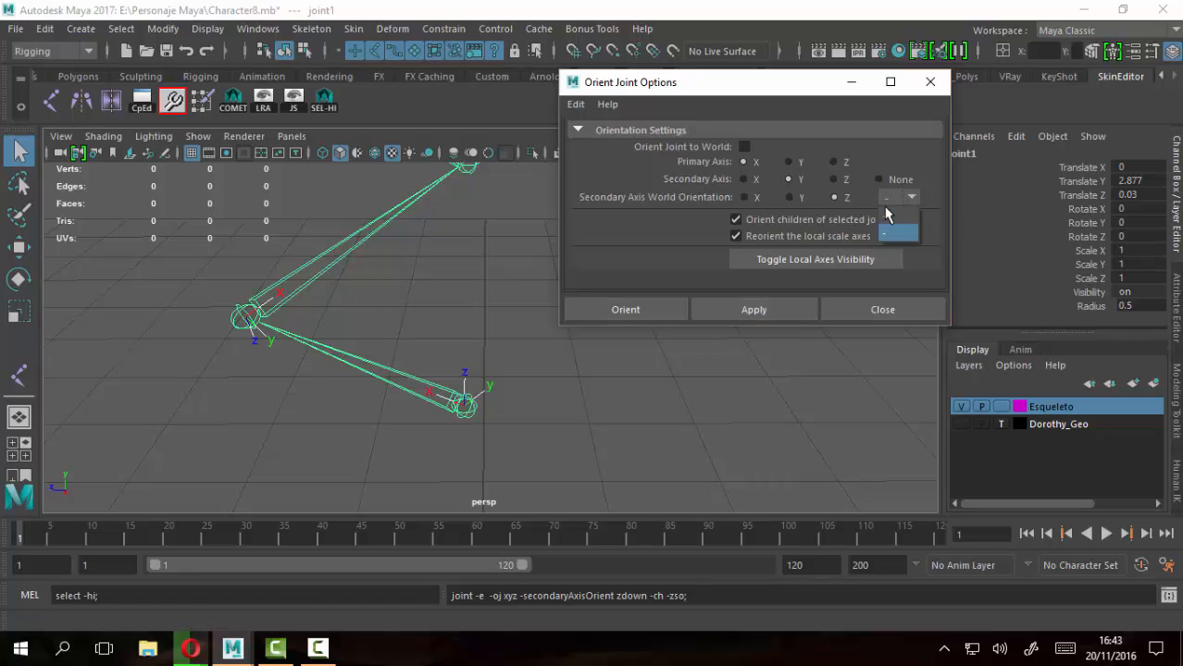
pyautogui.click(760, 312)
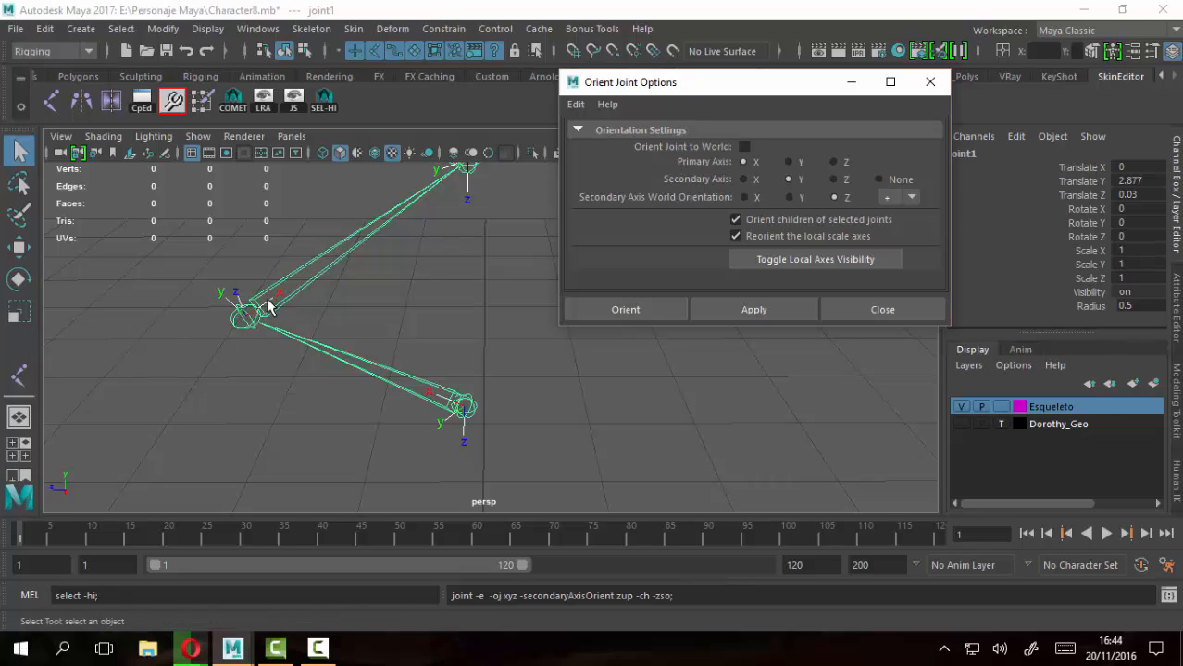
pyautogui.keyDown('alt'); pyautogui.moveTo(440, 263); pyautogui.dragTo(425, 297, button='middle'); pyautogui.keyUp('alt')
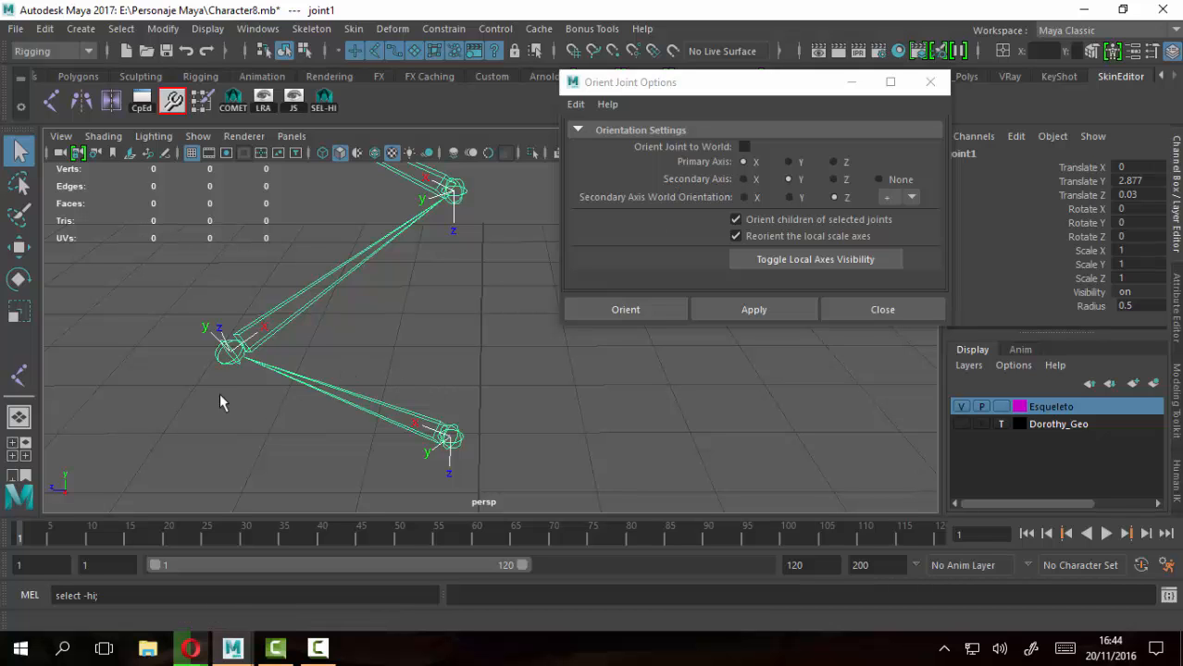
pyautogui.keyDown('alt'); pyautogui.moveTo(301, 378); pyautogui.dragTo(297, 378, button='right'); pyautogui.keyUp('alt')
pyautogui.keyDown('alt'); pyautogui.moveTo(298, 378); pyautogui.dragTo(283, 330, button='middle'); pyautogui.keyUp('alt')
pyautogui.keyDown('alt'); pyautogui.moveTo(473, 415); pyautogui.dragTo(441, 361); pyautogui.keyUp('alt')
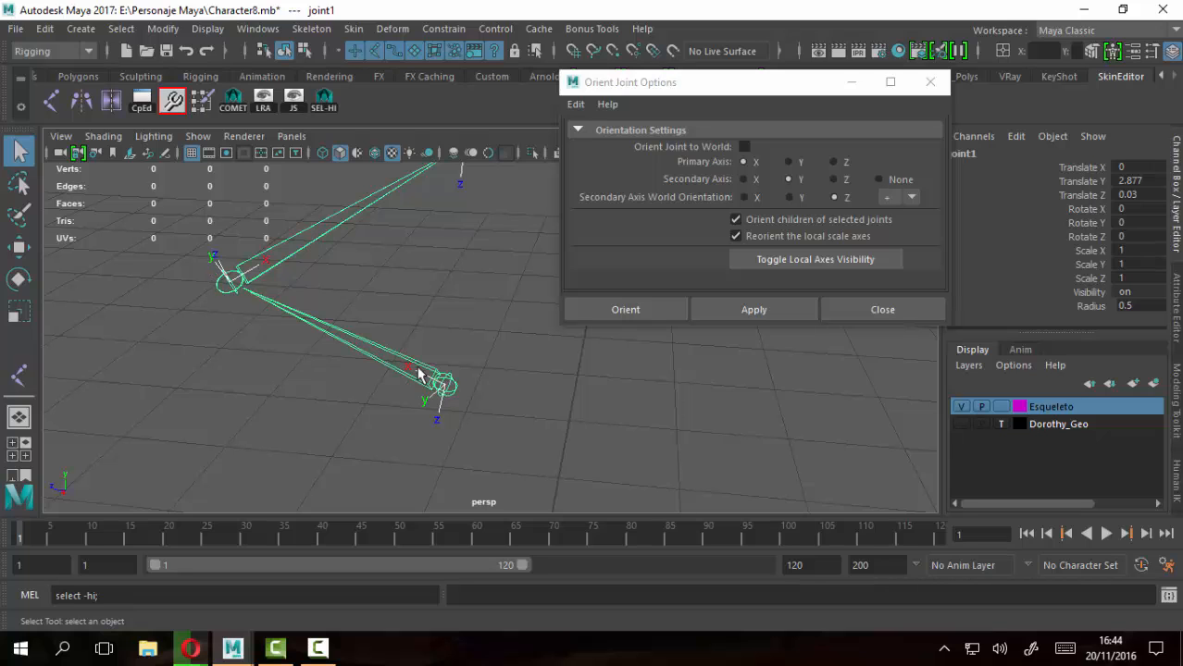
pyautogui.keyDown('alt'); pyautogui.moveTo(304, 409); pyautogui.dragTo(377, 409); pyautogui.keyUp('alt')
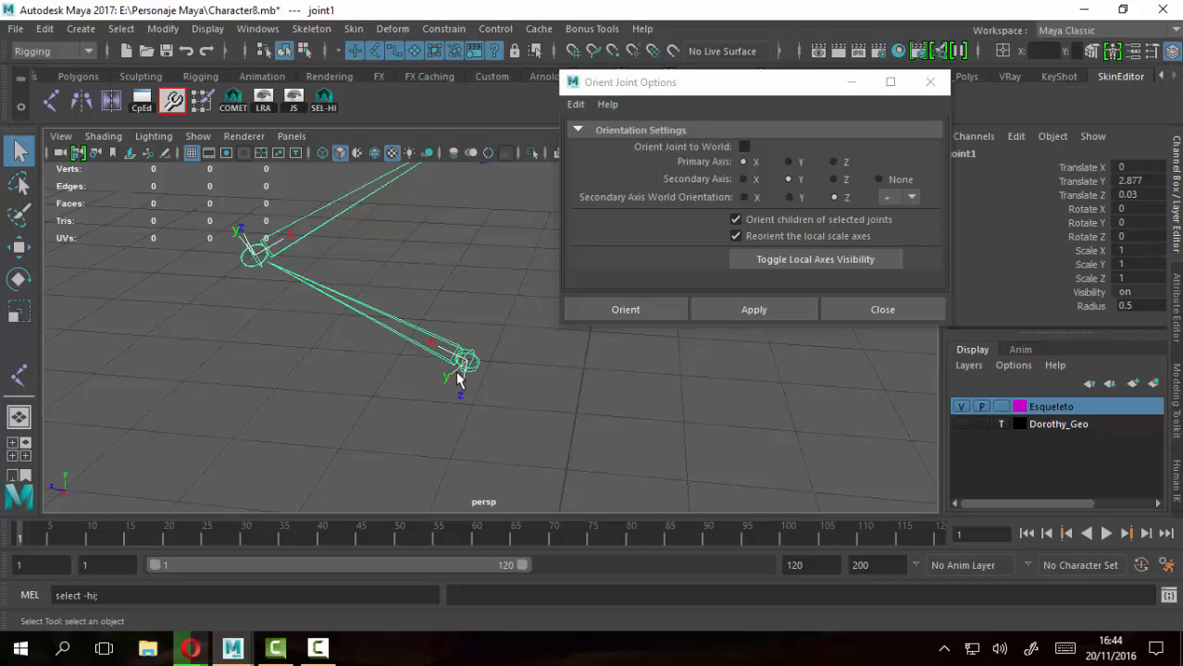
pyautogui.keyDown('alt'); pyautogui.moveTo(491, 384); pyautogui.dragTo(331, 326); pyautogui.keyUp('alt')
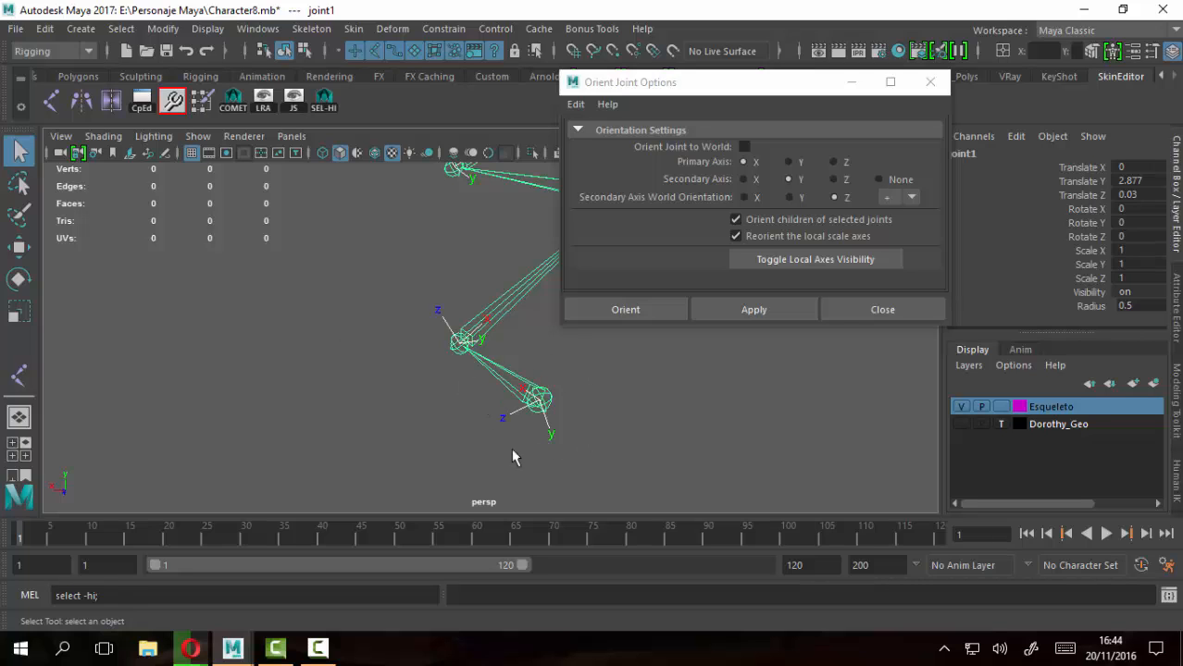
# Compare the lower joints' local axes with the world axes from several viewing angles
pyautogui.keyDown('alt'); pyautogui.moveTo(388, 402); pyautogui.dragTo(527, 427); pyautogui.keyUp('alt')
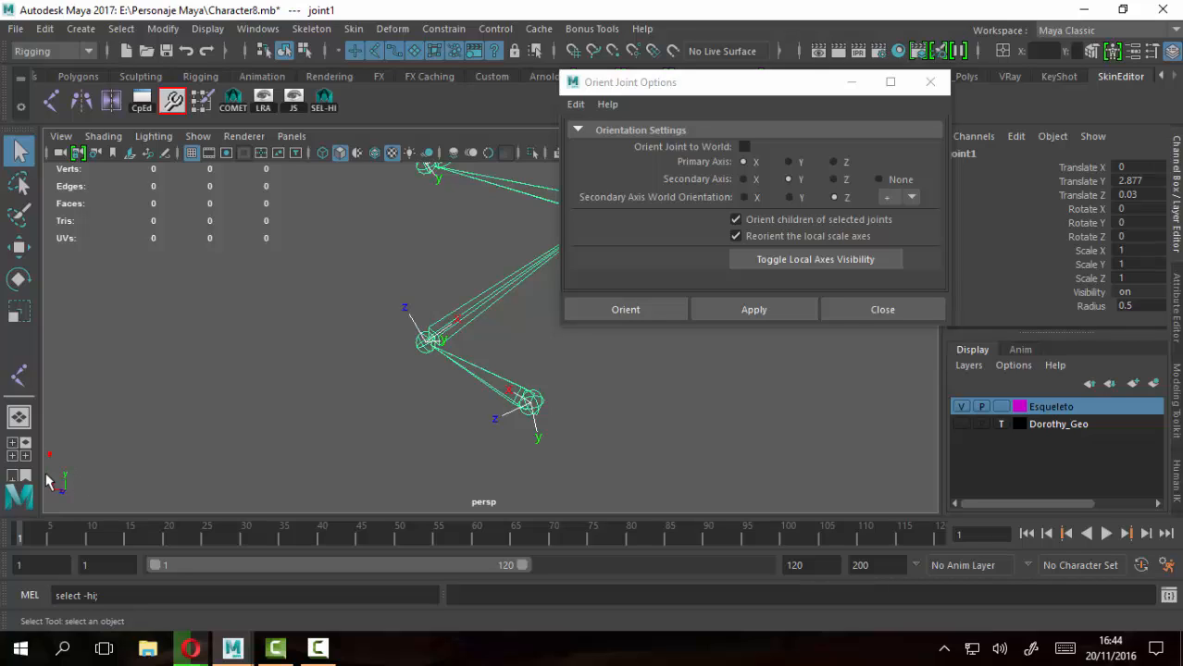
pyautogui.moveTo(49, 455)
pyautogui.mouseDown()
pyautogui.moveTo(78, 491)
pyautogui.moveTo(46, 488)
pyautogui.mouseUp()
pyautogui.moveTo(496, 410)
pyautogui.mouseDown()
pyautogui.moveTo(498, 428)
pyautogui.moveTo(524, 409)
pyautogui.moveTo(483, 409)
pyautogui.moveTo(535, 446)
pyautogui.moveTo(527, 413)
pyautogui.mouseUp()
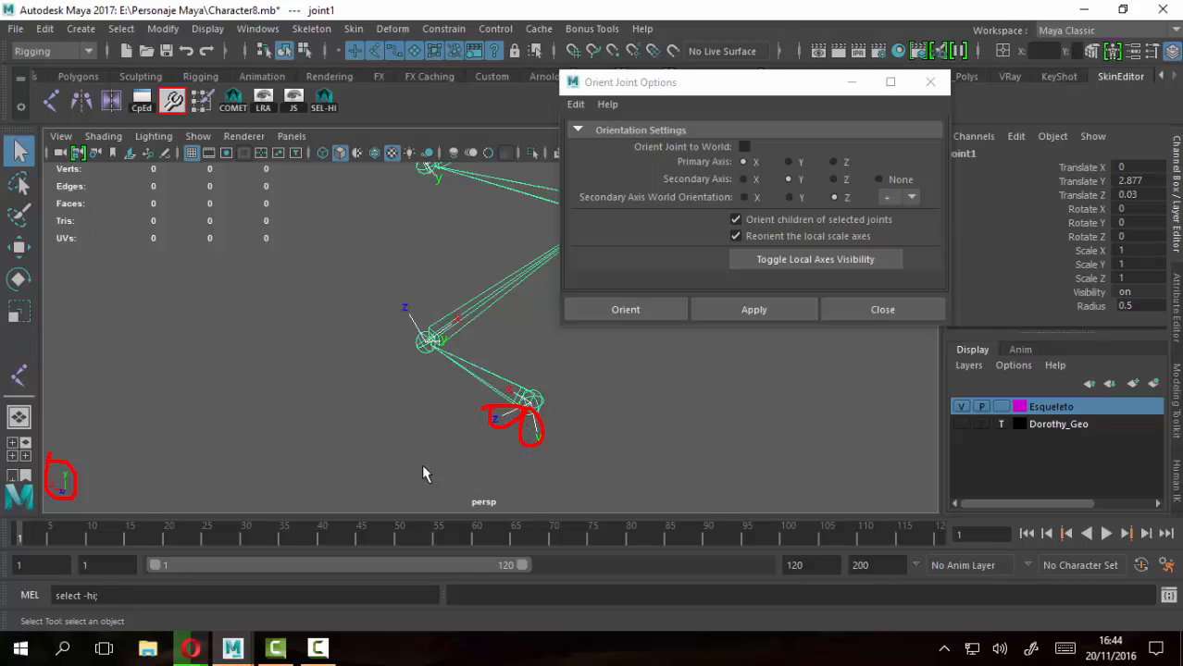
pyautogui.press('Escape')
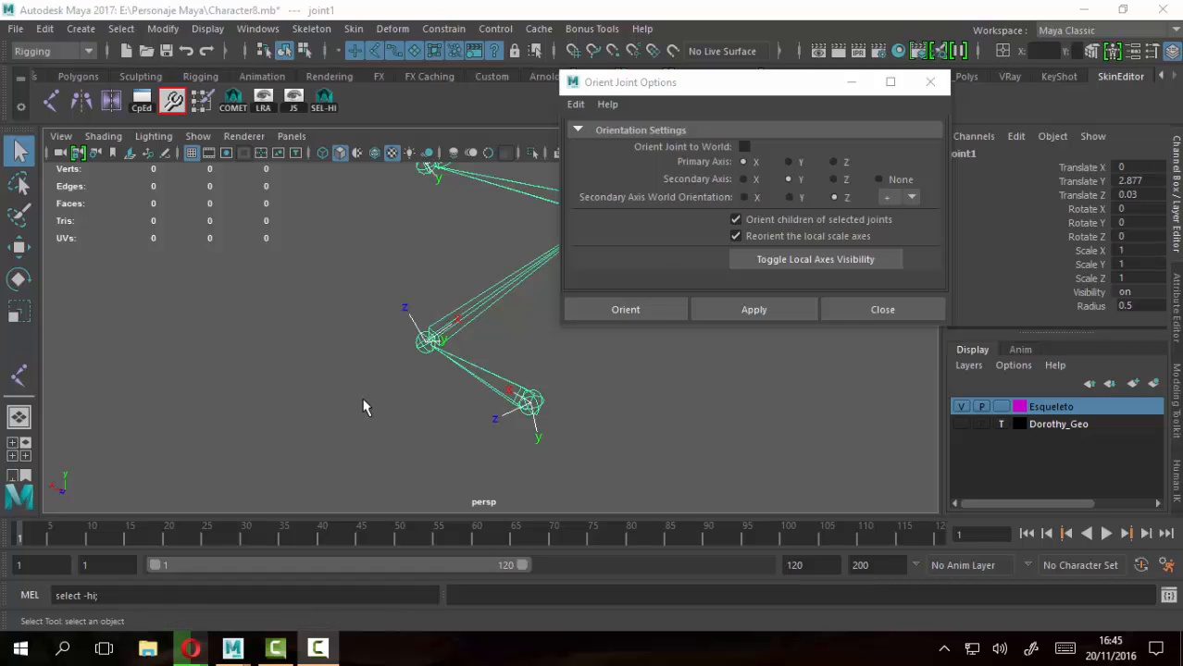
pyautogui.keyDown('alt'); pyautogui.moveTo(369, 405); pyautogui.dragTo(503, 396); pyautogui.keyUp('alt')
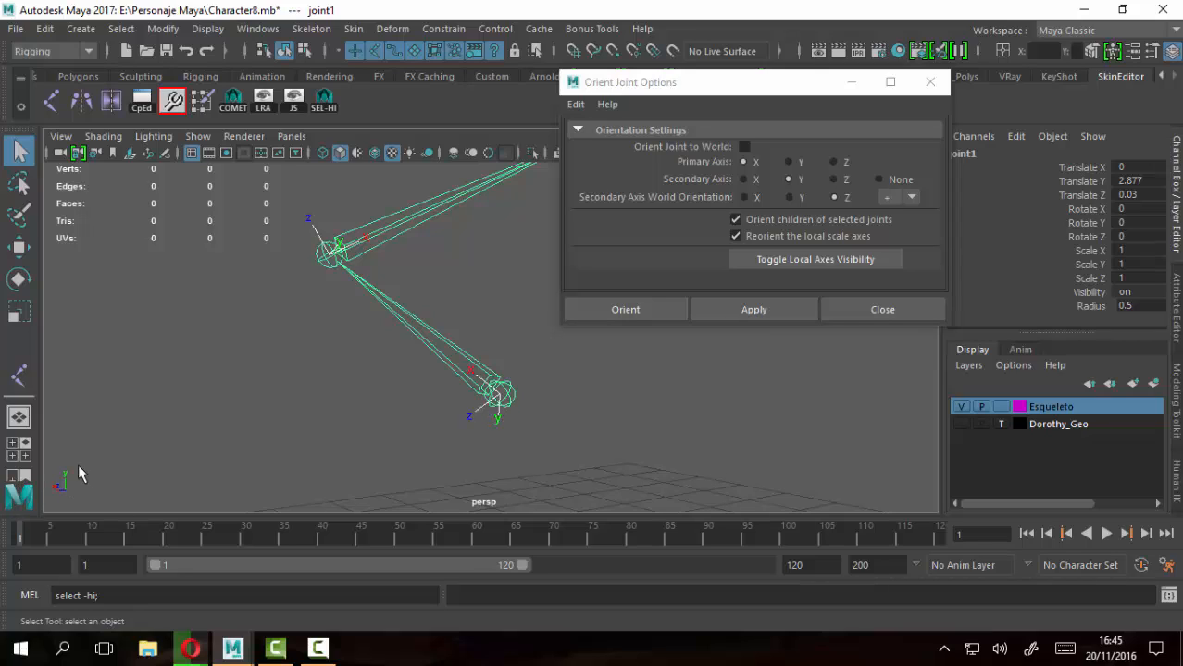
pyautogui.keyDown('alt'); pyautogui.moveTo(507, 450); pyautogui.dragTo(465, 372); pyautogui.keyUp('alt')
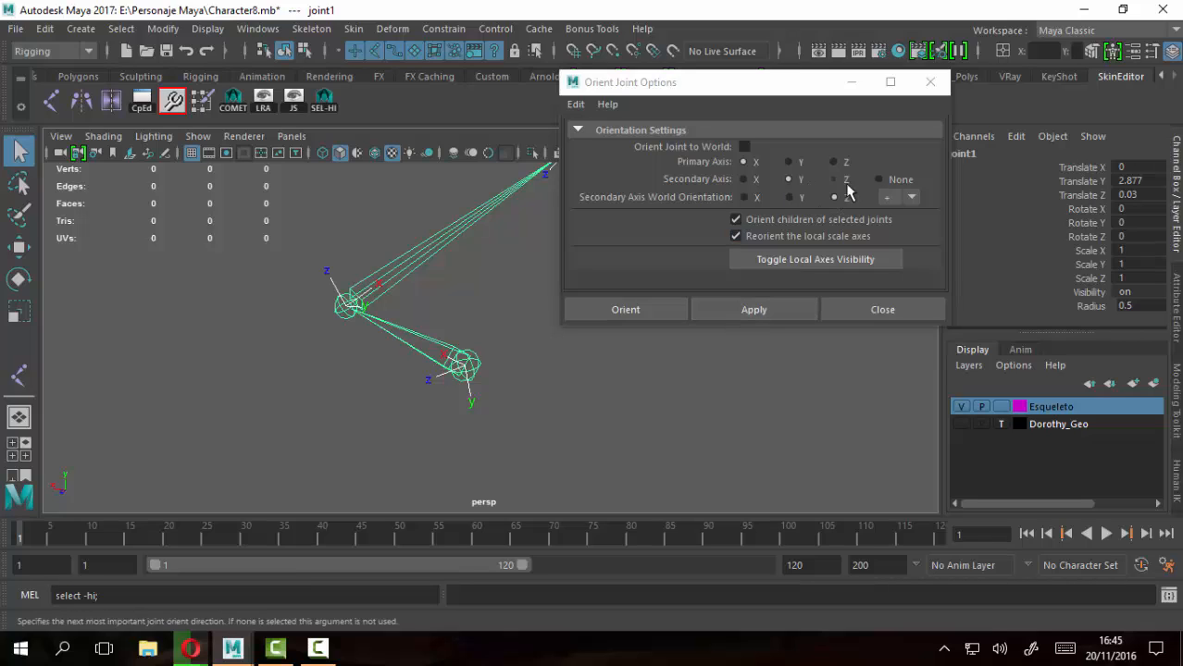
# Reapply the X primary, Y secondary, positive Z world orientation and examine the lower joints' axes
pyautogui.click(748, 316)
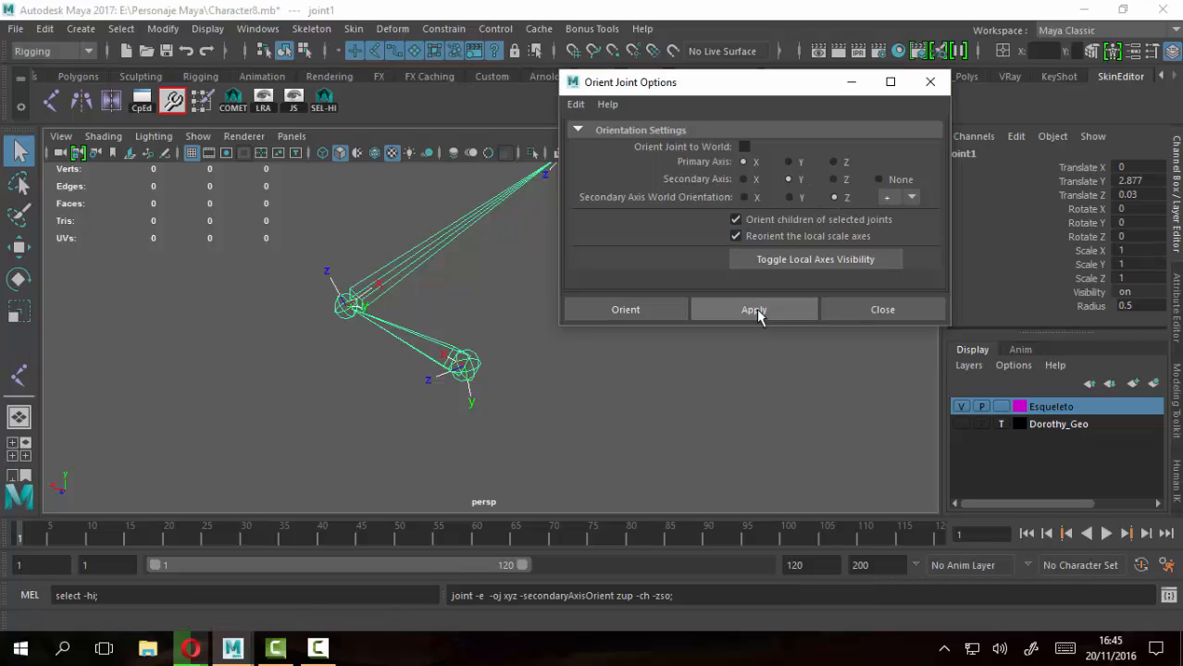
pyautogui.keyDown('alt'); pyautogui.moveTo(542, 402); pyautogui.dragTo(543, 465); pyautogui.keyUp('alt')
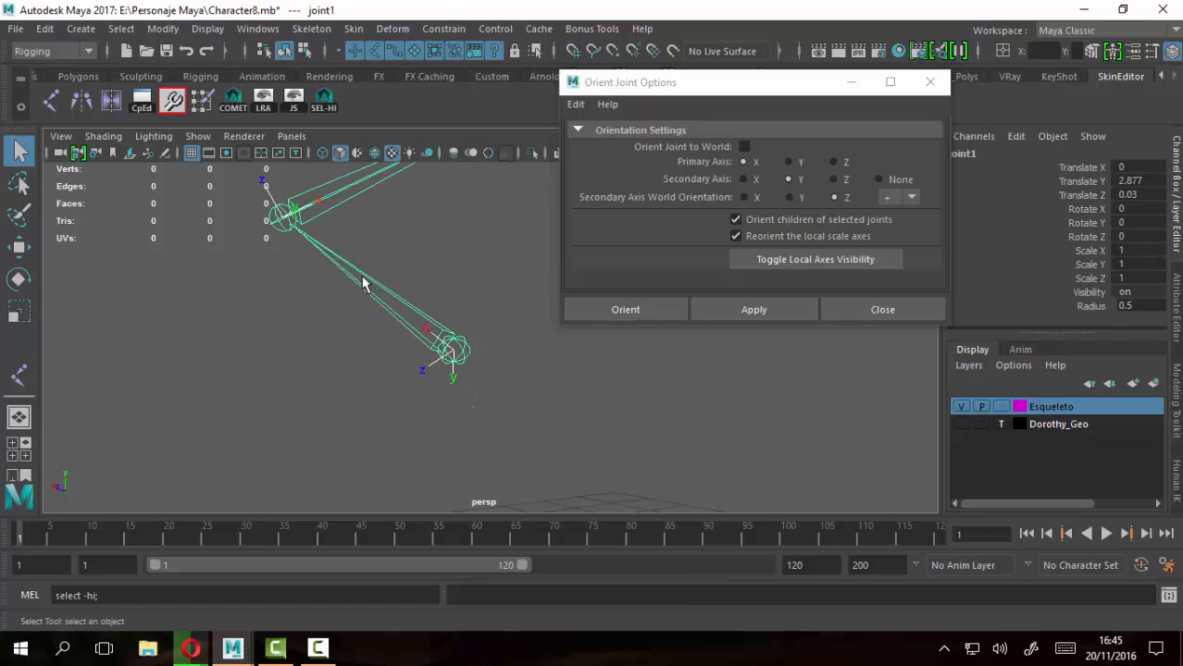
pyautogui.keyDown('alt'); pyautogui.moveTo(361, 276); pyautogui.dragTo(425, 469); pyautogui.keyUp('alt')
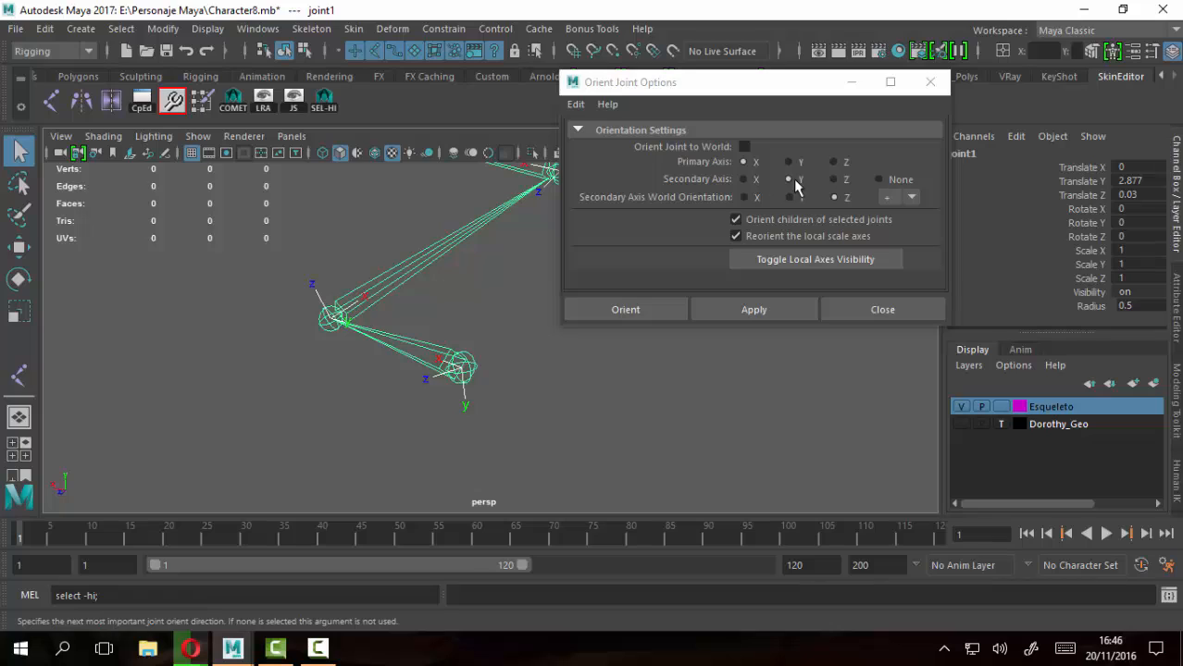
# Alternate the secondary axis world orientation between negative and positive Z, ending on negative Z applied to the chain
pyautogui.click(912, 197)
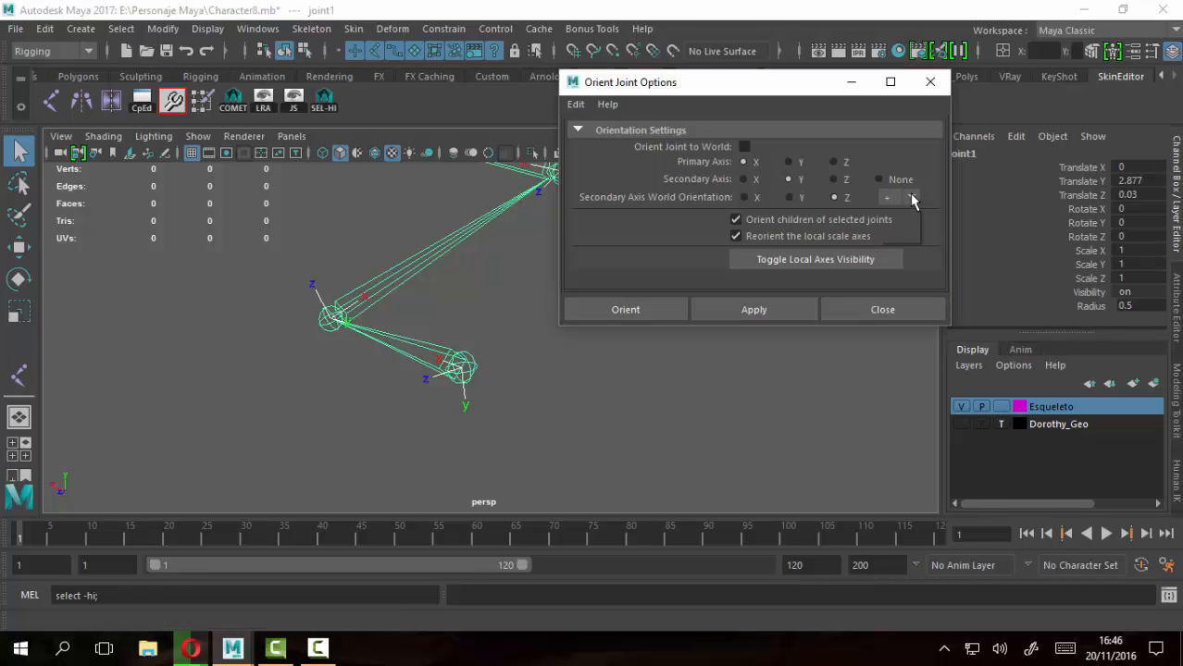
pyautogui.click(889, 231)
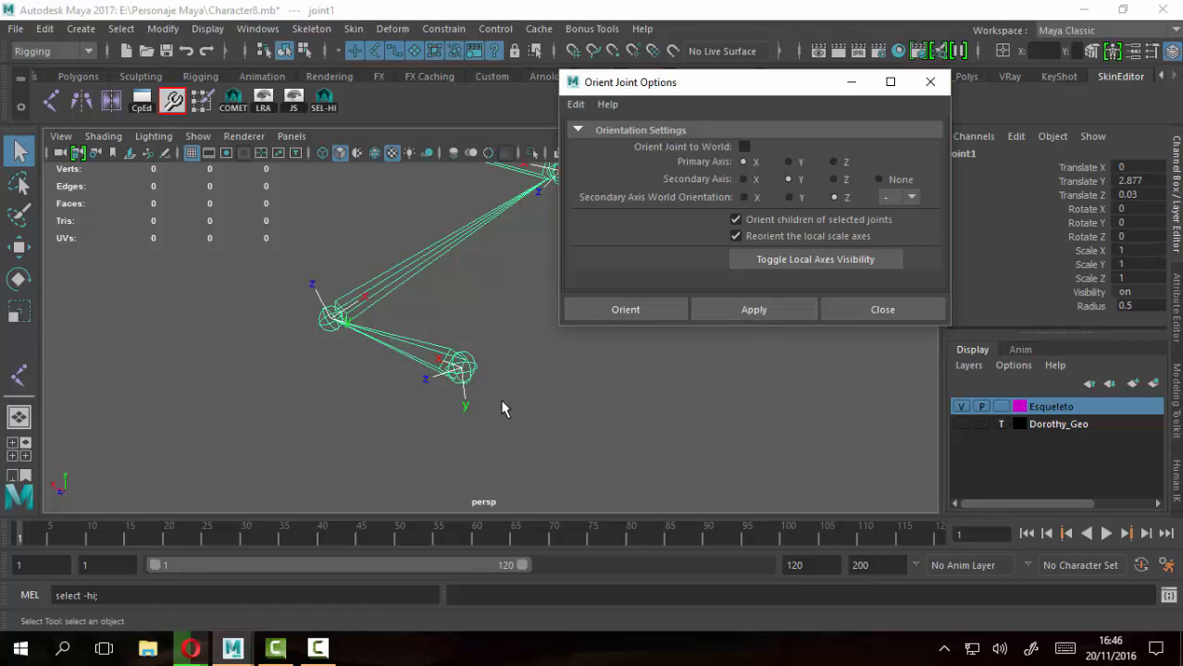
pyautogui.click(757, 311)
pyautogui.click(907, 198)
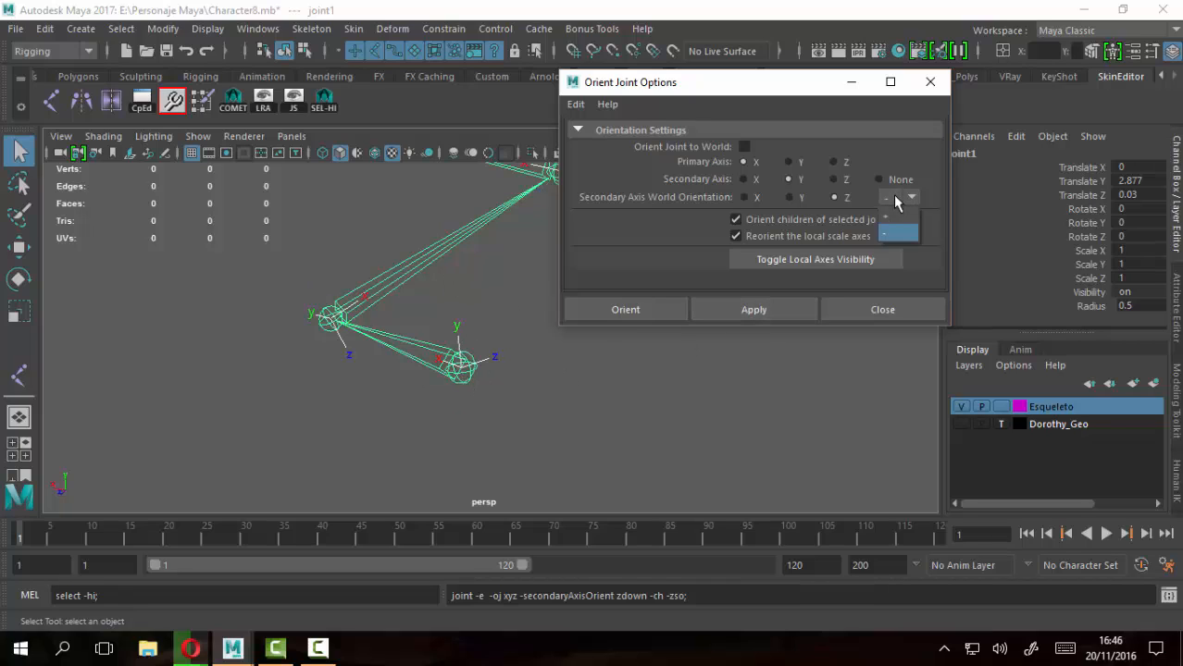
pyautogui.click(893, 218)
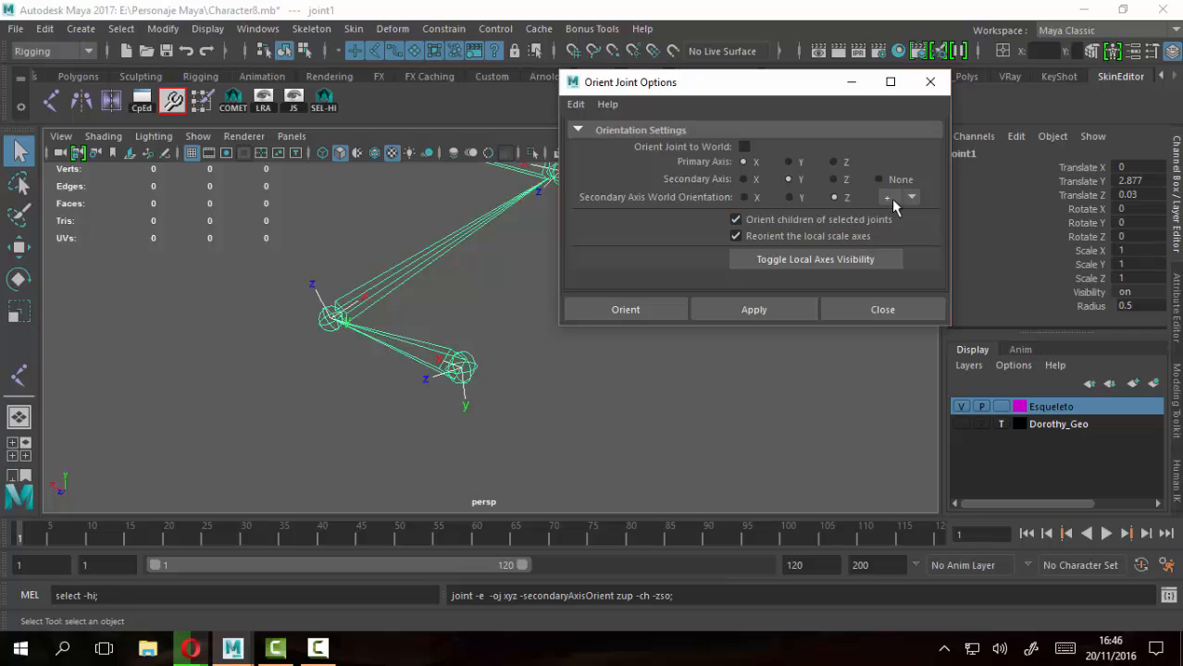
pyautogui.click(893, 199)
pyautogui.click(896, 231)
pyautogui.click(780, 308)
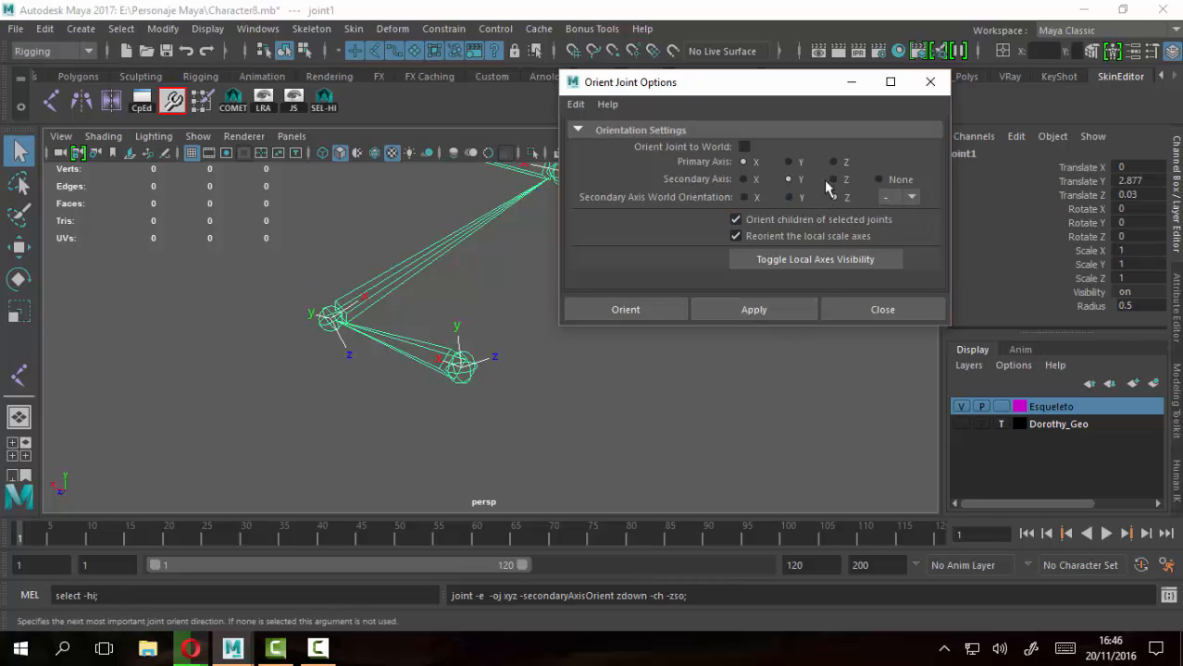
# Try Z as the secondary axis, applying it with negative, positive and again negative Z world orientation
pyautogui.click(834, 180)
pyautogui.click(740, 311)
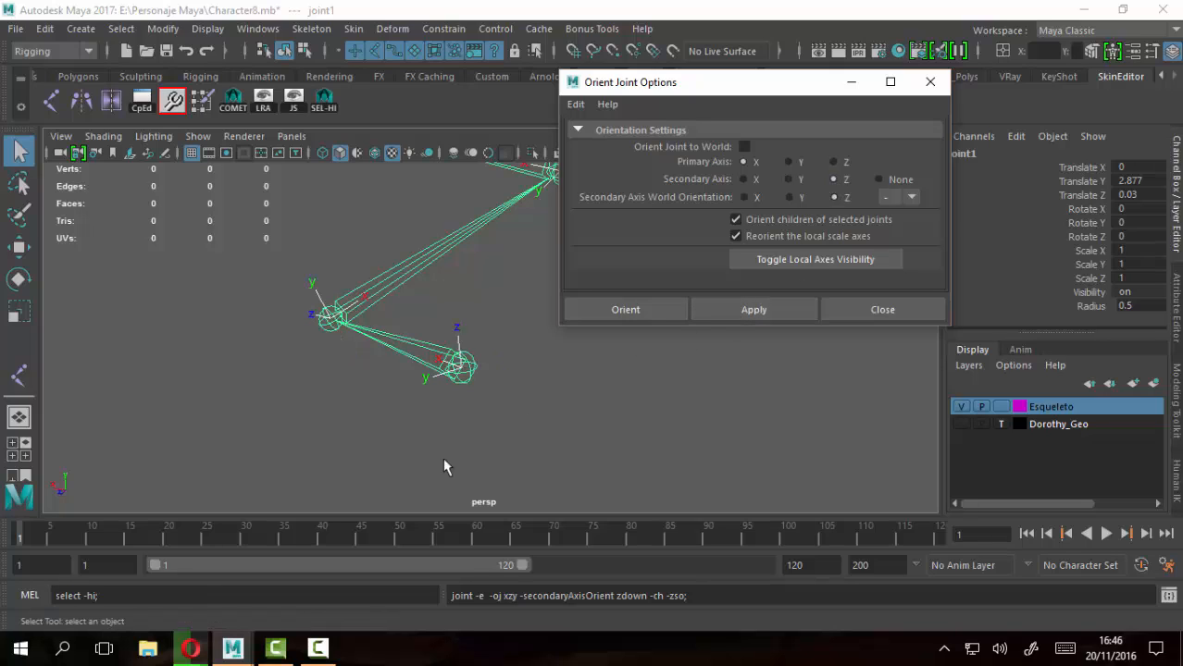
pyautogui.click(905, 201)
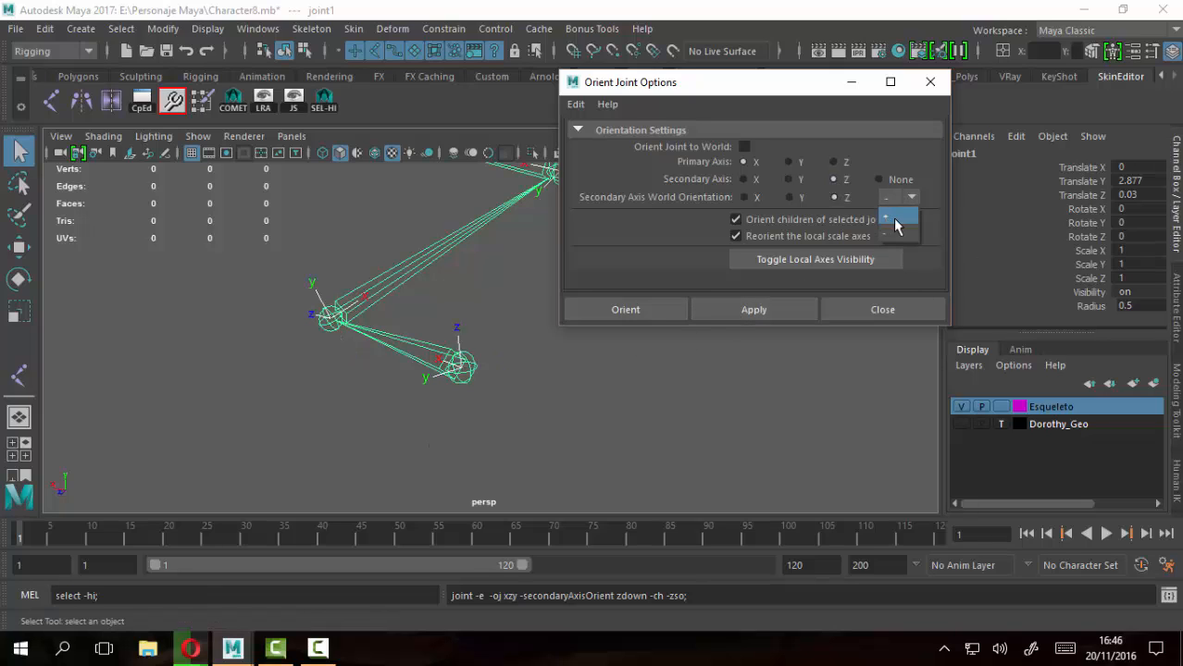
pyautogui.click(897, 225)
pyautogui.click(764, 313)
pyautogui.click(891, 198)
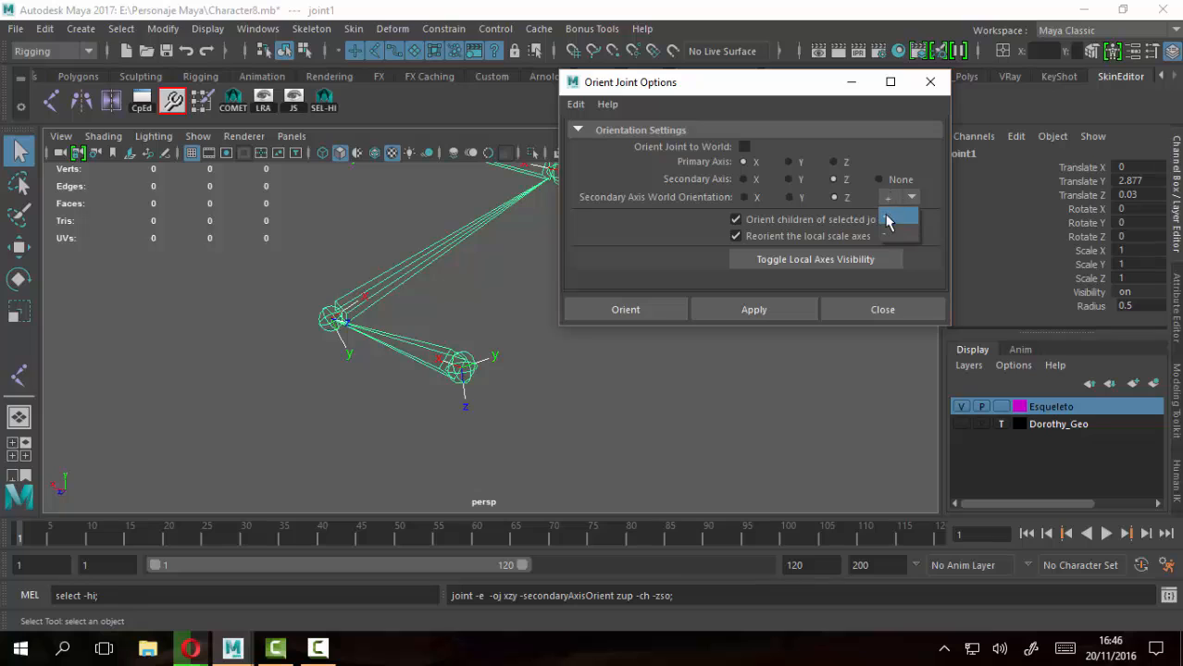
pyautogui.click(894, 238)
pyautogui.click(787, 312)
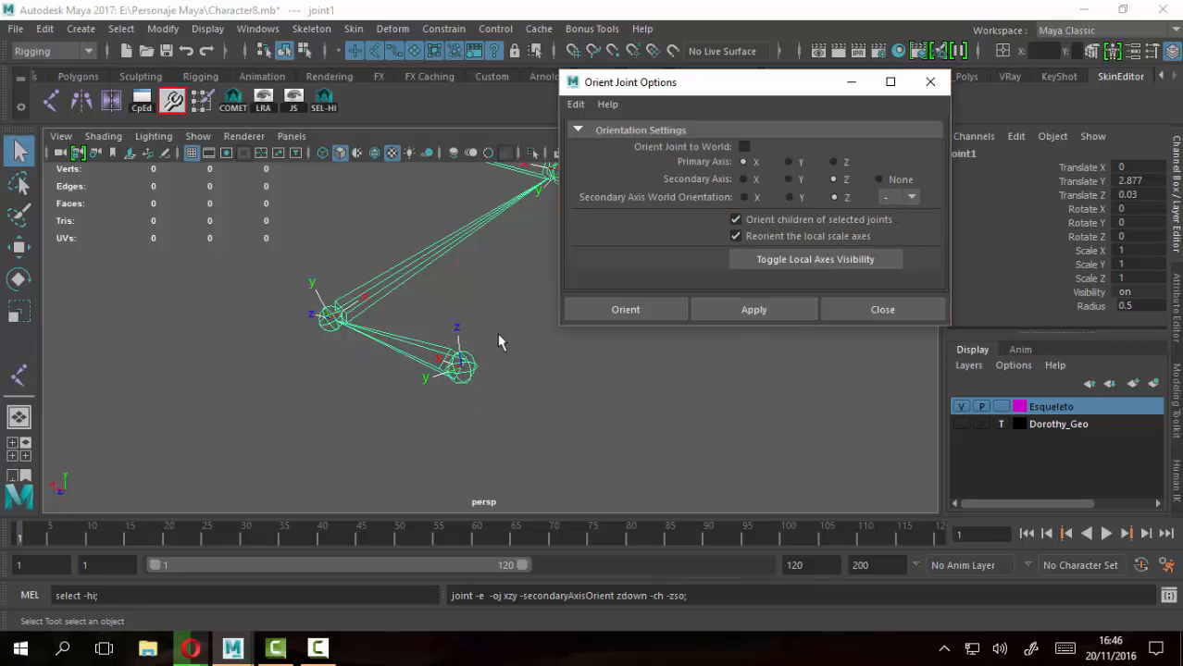
pyautogui.keyDown('alt'); pyautogui.moveTo(453, 350); pyautogui.dragTo(478, 408); pyautogui.keyUp('alt')
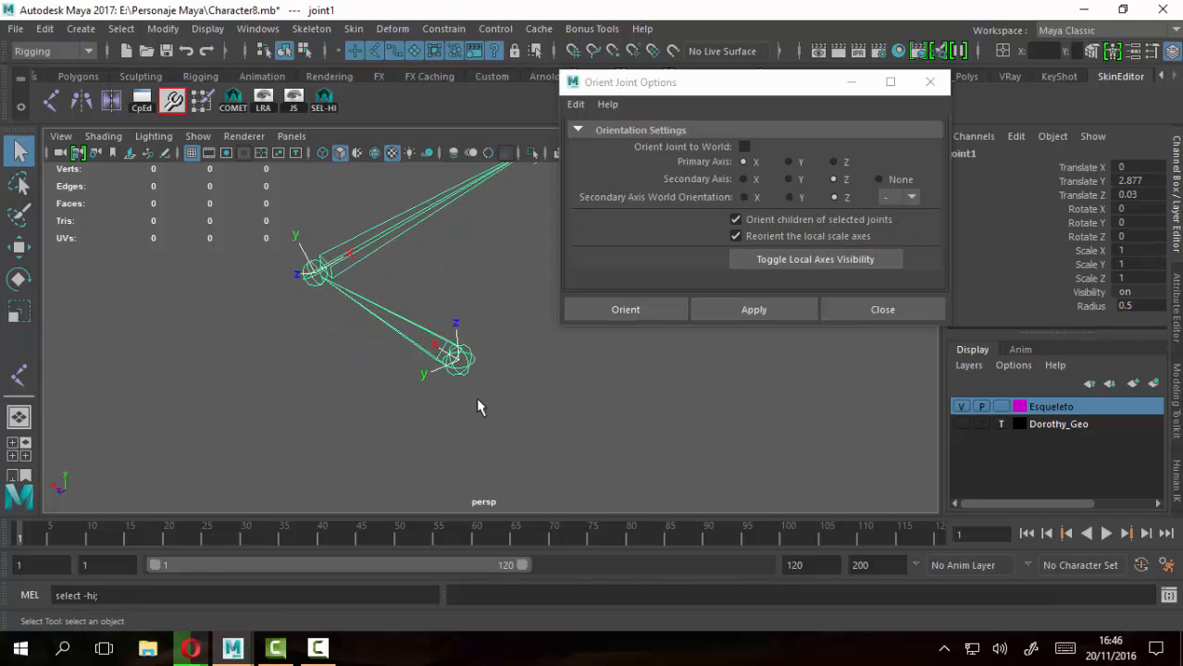
pyautogui.moveTo(466, 353)
pyautogui.keyDown('alt'); pyautogui.mouseDown()
pyautogui.moveTo(510, 402)
pyautogui.moveTo(541, 389)
pyautogui.moveTo(546, 406)
pyautogui.moveTo(435, 348)
pyautogui.moveTo(475, 388)
pyautogui.moveTo(452, 357)
pyautogui.mouseUp(); pyautogui.keyUp('alt')
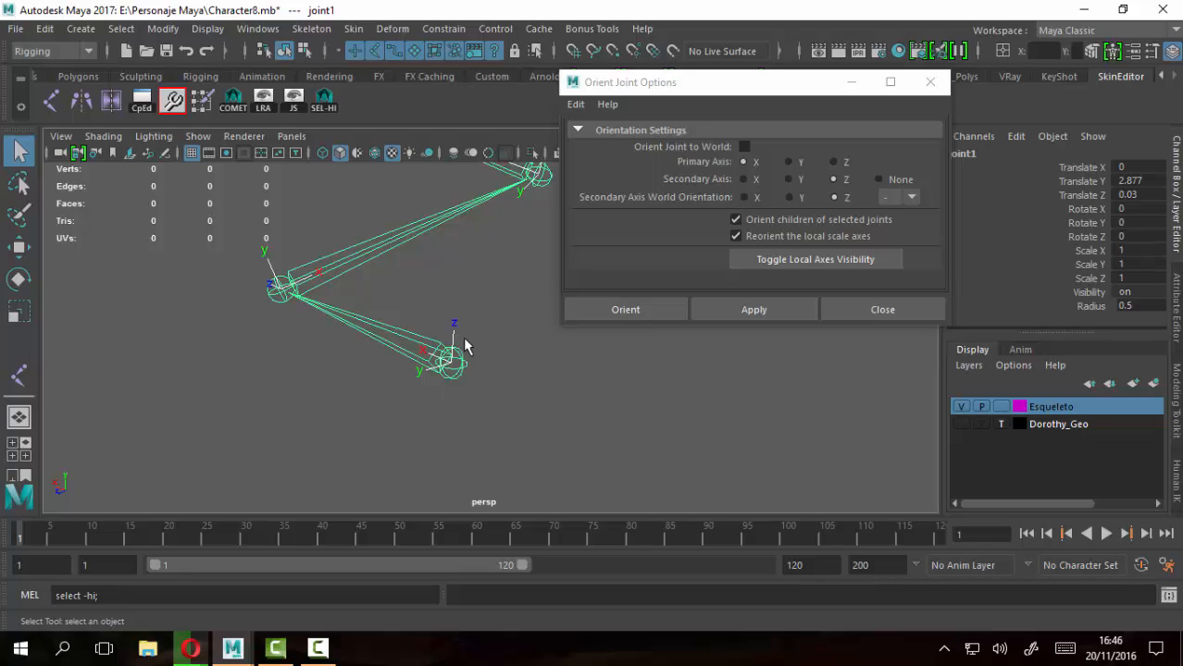
# Try orienting the chain with the secondary axis set to None and inspect how the joints' axes alternate
pyautogui.click(880, 180)
pyautogui.click(732, 302)
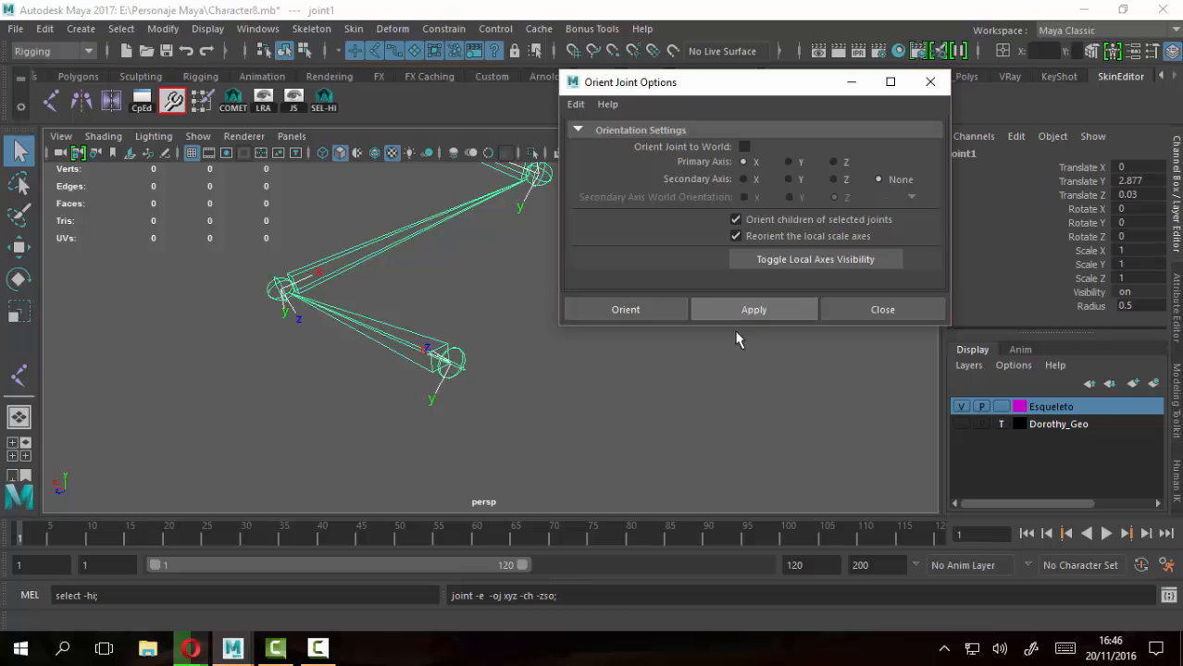
pyautogui.keyDown('alt'); pyautogui.moveTo(530, 405); pyautogui.dragTo(266, 378); pyautogui.keyUp('alt')
pyautogui.keyDown('alt'); pyautogui.moveTo(416, 310); pyautogui.dragTo(383, 329, button='middle'); pyautogui.keyUp('alt')
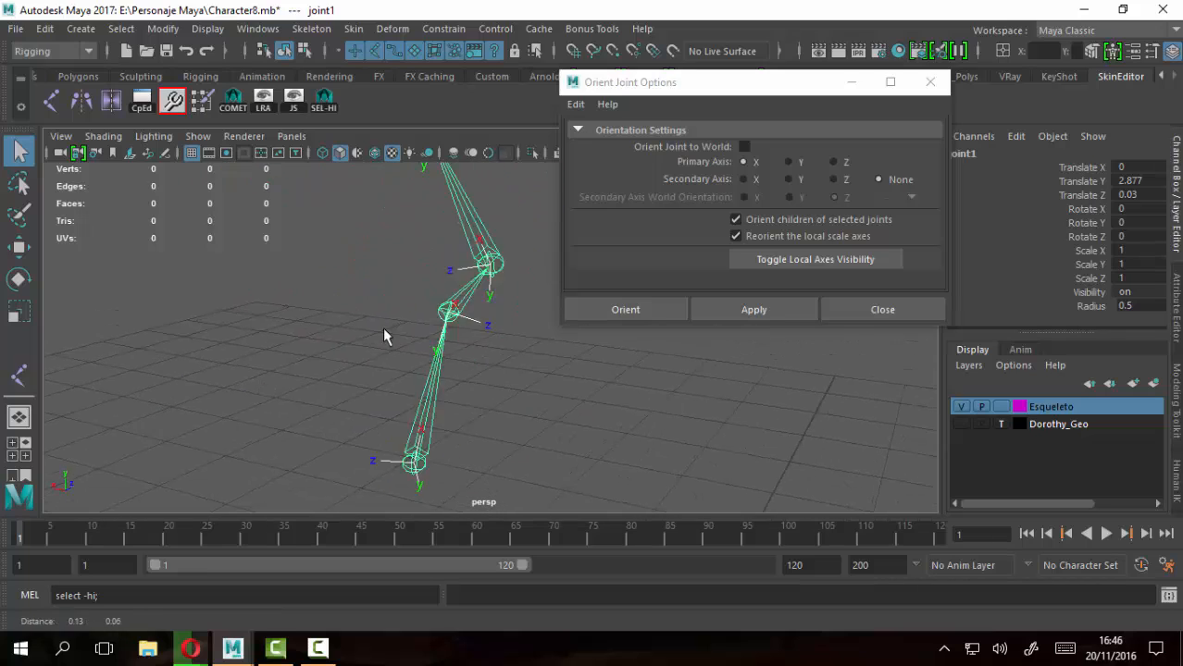
pyautogui.keyDown('alt'); pyautogui.moveTo(385, 336); pyautogui.dragTo(411, 391); pyautogui.keyUp('alt')
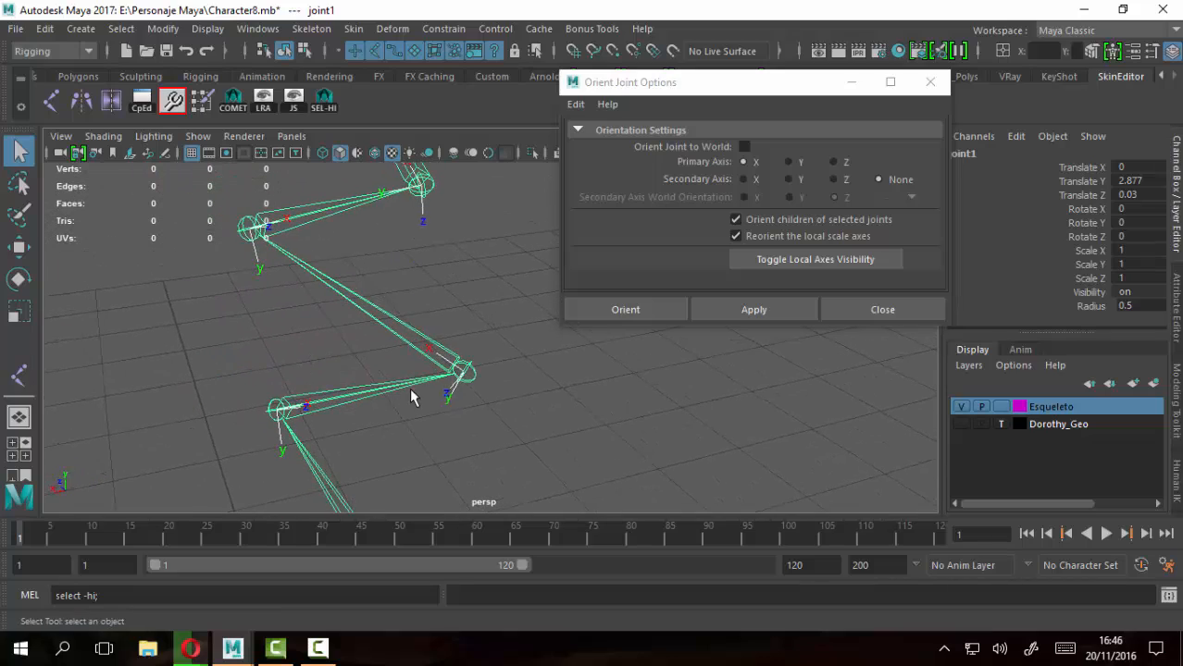
pyautogui.keyDown('alt'); pyautogui.moveTo(304, 317); pyautogui.dragTo(490, 297); pyautogui.keyUp('alt')
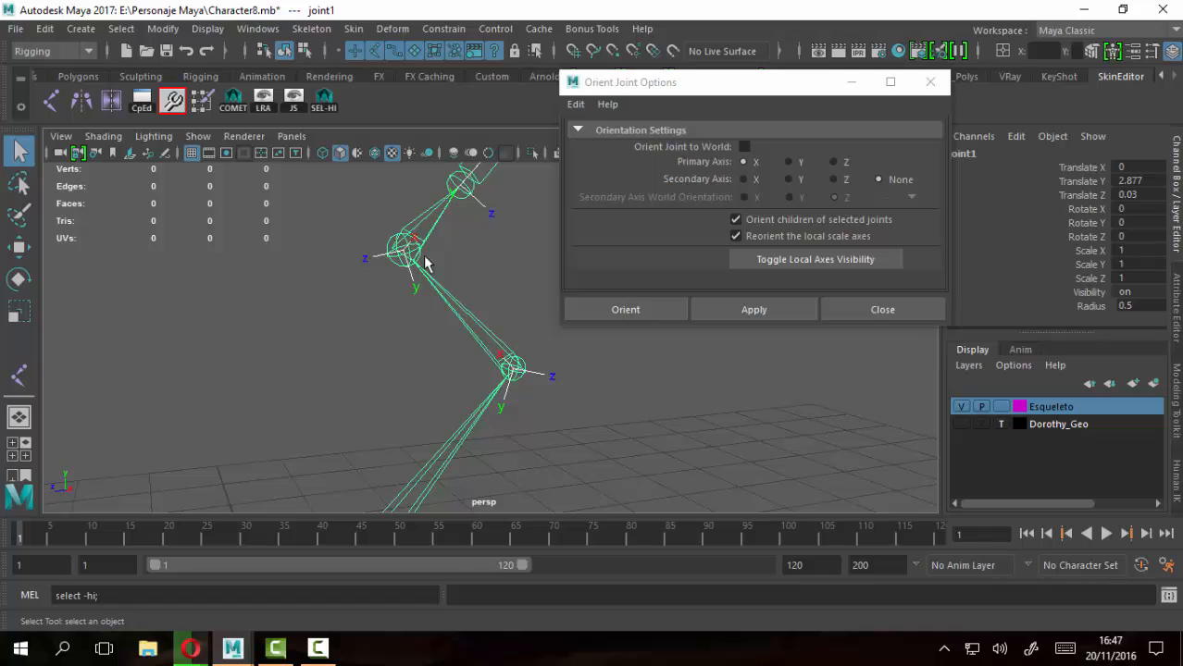
pyautogui.keyDown('alt'); pyautogui.moveTo(424, 264); pyautogui.dragTo(368, 280); pyautogui.keyUp('alt')
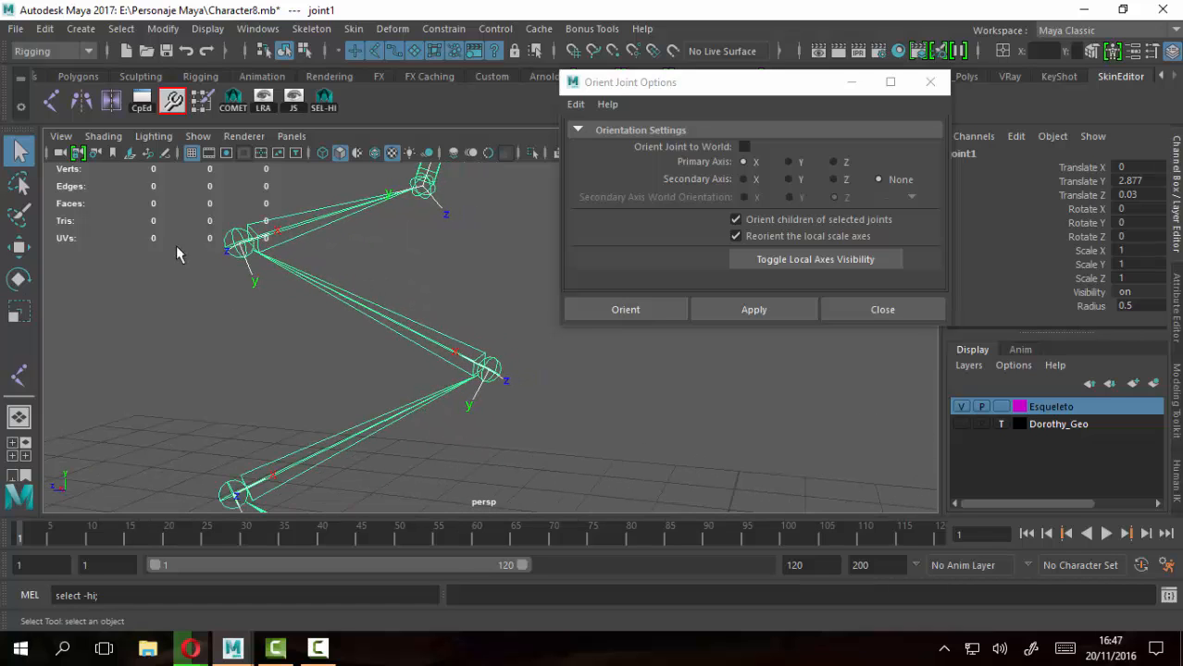
pyautogui.keyDown('alt'); pyautogui.moveTo(366, 239); pyautogui.dragTo(407, 319); pyautogui.keyUp('alt')
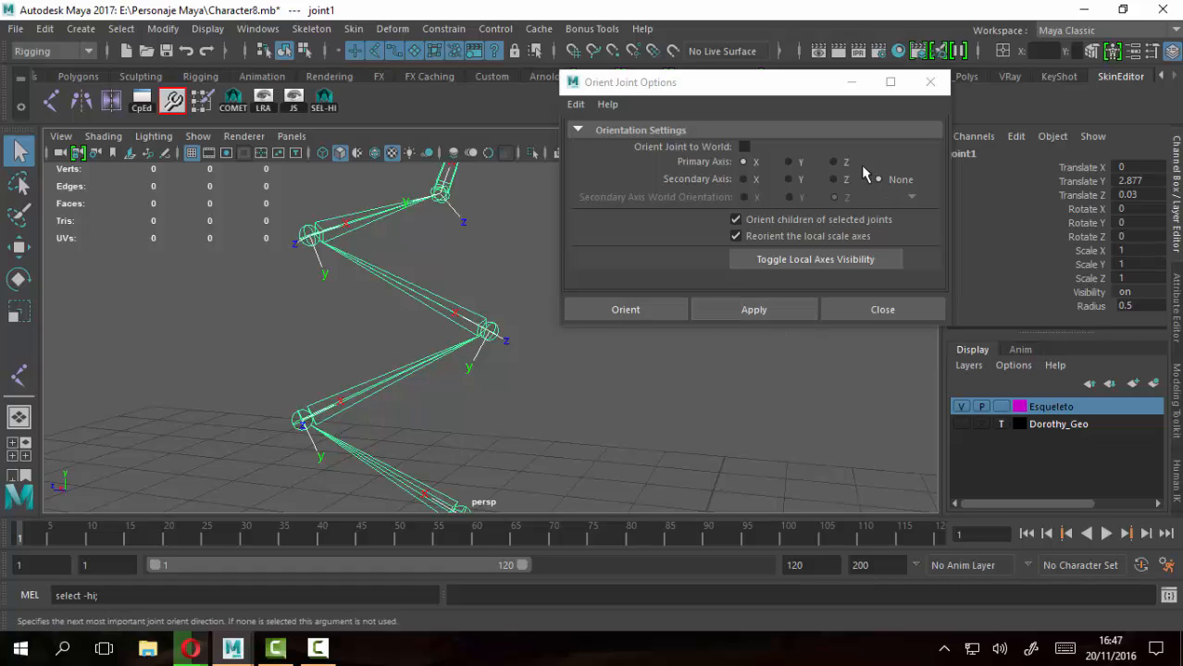
# Set the secondary axis back to Y, apply the orientation with negative Z, and close the joint orientation options
pyautogui.click(788, 179)
pyautogui.click(747, 309)
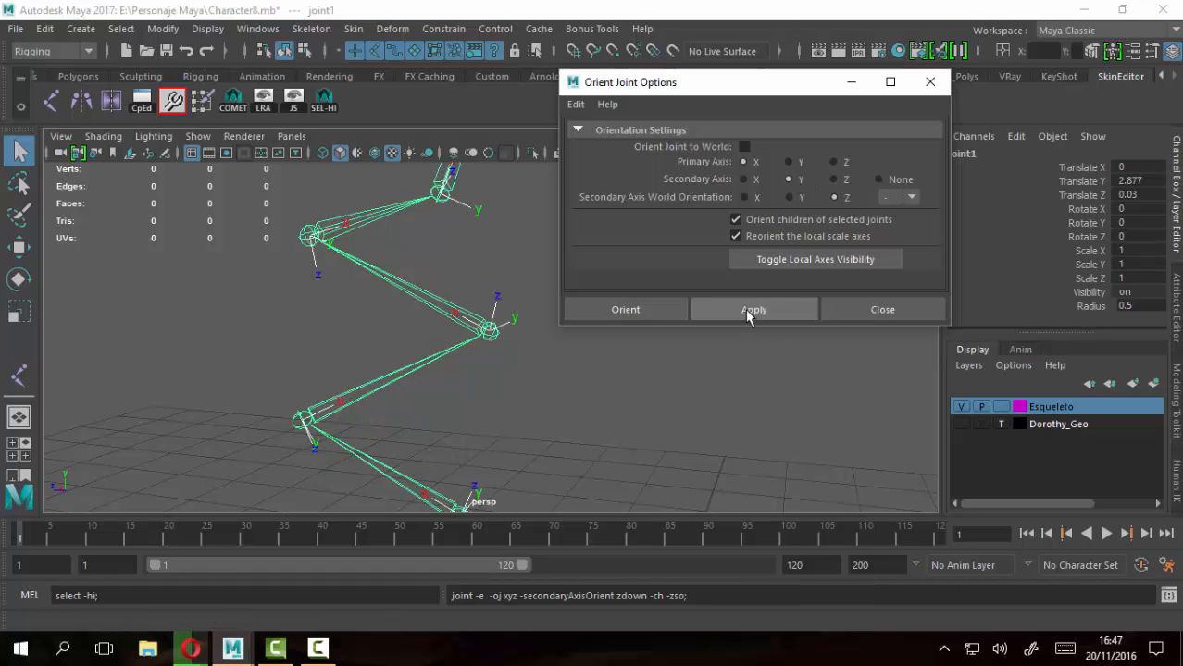
pyautogui.keyDown('alt'); pyautogui.moveTo(482, 410); pyautogui.dragTo(435, 389); pyautogui.keyUp('alt')
pyautogui.click(882, 309)
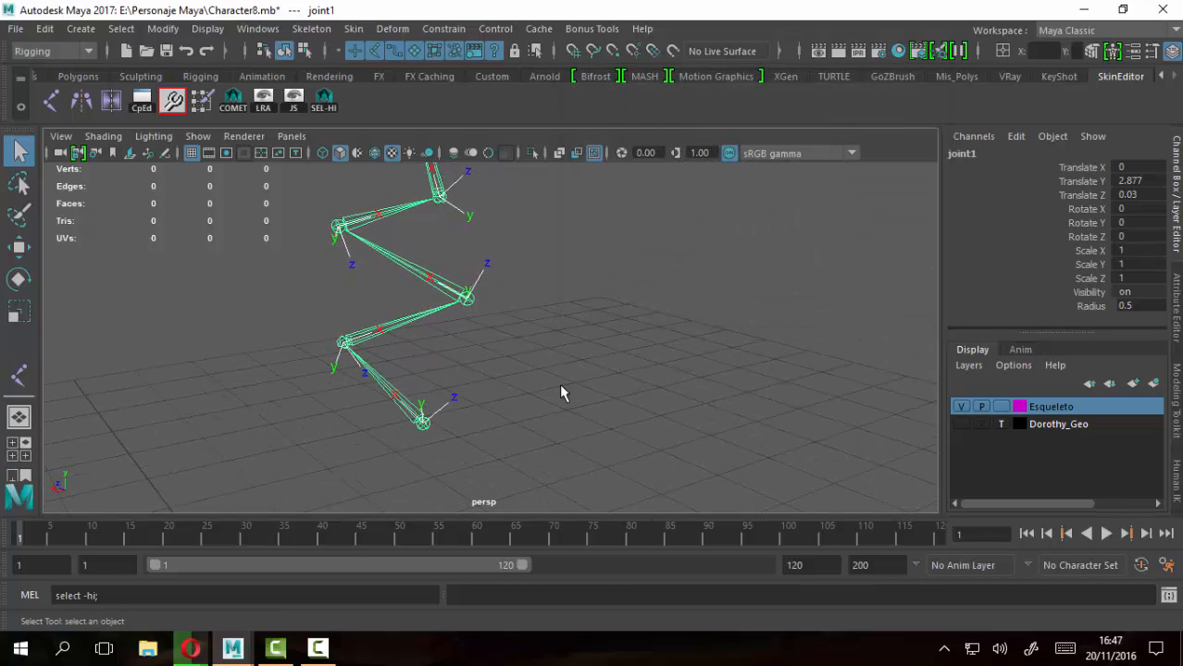
# Select the whole hierarchy from its lowest joint, hide the local rotation axes and clear the selection
pyautogui.click(572, 396)
pyautogui.click(421, 424)
pyautogui.click(323, 107)
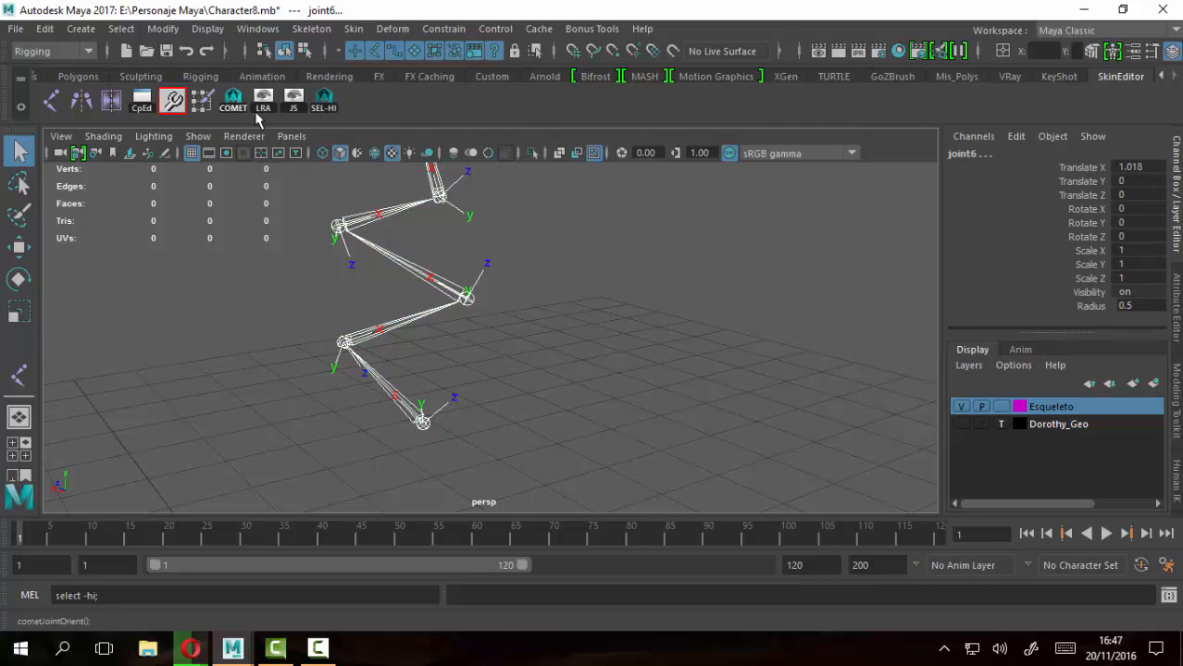
pyautogui.click(263, 105)
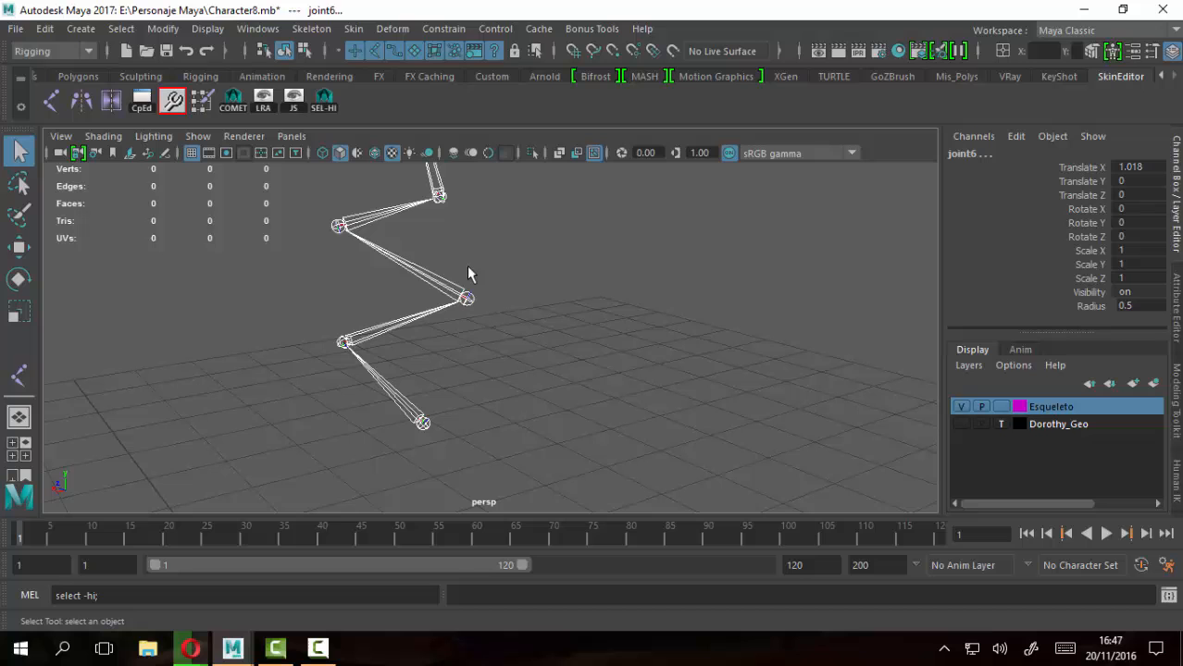
pyautogui.click(506, 390)
# Try rotating the two lowest joints of the chain with the Rotate tool, undoing each rotation
pyautogui.press('e')
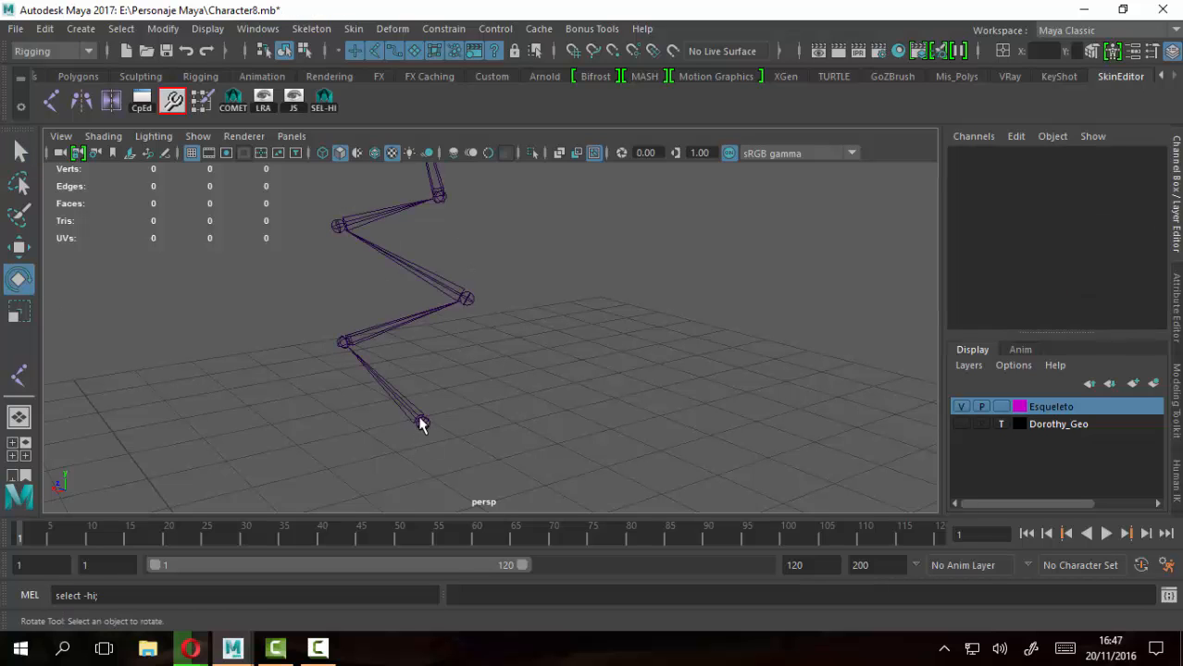
pyautogui.click(420, 424)
pyautogui.keyDown('alt'); pyautogui.moveTo(666, 343); pyautogui.dragTo(482, 396); pyautogui.keyUp('alt')
pyautogui.hotkey('ctrl', 'z')
pyautogui.keyDown('alt'); pyautogui.moveTo(325, 376); pyautogui.dragTo(454, 294); pyautogui.keyUp('alt')
pyautogui.click(382, 381)
pyautogui.moveTo(304, 299); pyautogui.dragTo(287, 325)
pyautogui.hotkey('ctrl', 'z')
# Try rotating joint3 about its Z axis by about 14.5 degrees
pyautogui.keyDown('alt'); pyautogui.moveTo(624, 265); pyautogui.dragTo(537, 293); pyautogui.keyUp('alt')
pyautogui.click(457, 285)
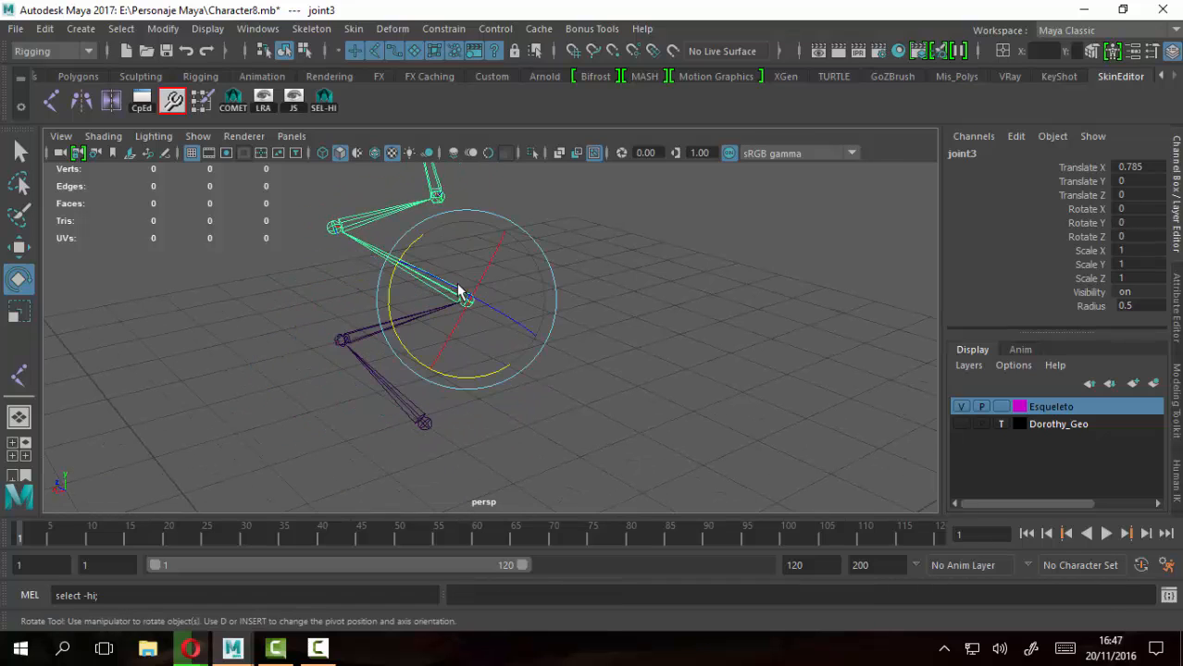
pyautogui.keyDown('alt'); pyautogui.moveTo(628, 261); pyautogui.dragTo(660, 245); pyautogui.keyUp('alt')
pyautogui.moveTo(441, 258); pyautogui.dragTo(462, 269)
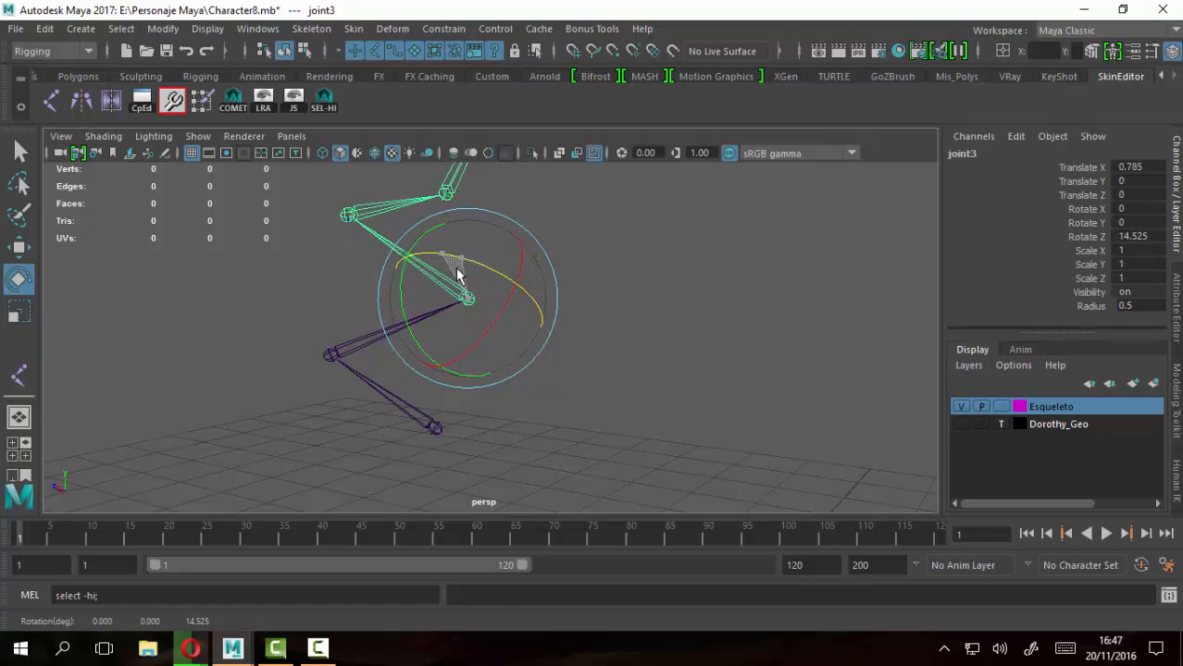
# Try rotating joint4 about its Y axis by about -4.6 degrees and undo the rotation
pyautogui.click(391, 222)
pyautogui.keyDown('alt'); pyautogui.moveTo(546, 211); pyautogui.dragTo(618, 255); pyautogui.keyUp('alt')
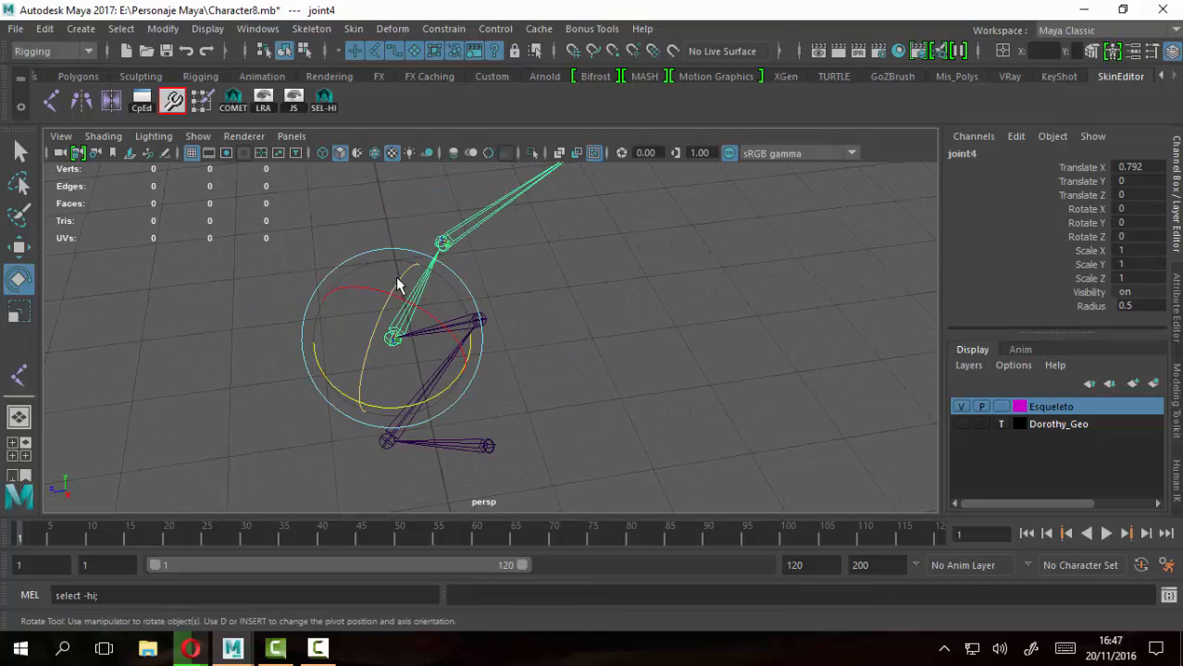
pyautogui.moveTo(397, 279)
pyautogui.mouseDown()
pyautogui.moveTo(373, 320)
pyautogui.moveTo(396, 272)
pyautogui.mouseUp()
pyautogui.hotkey('ctrl', 'z')
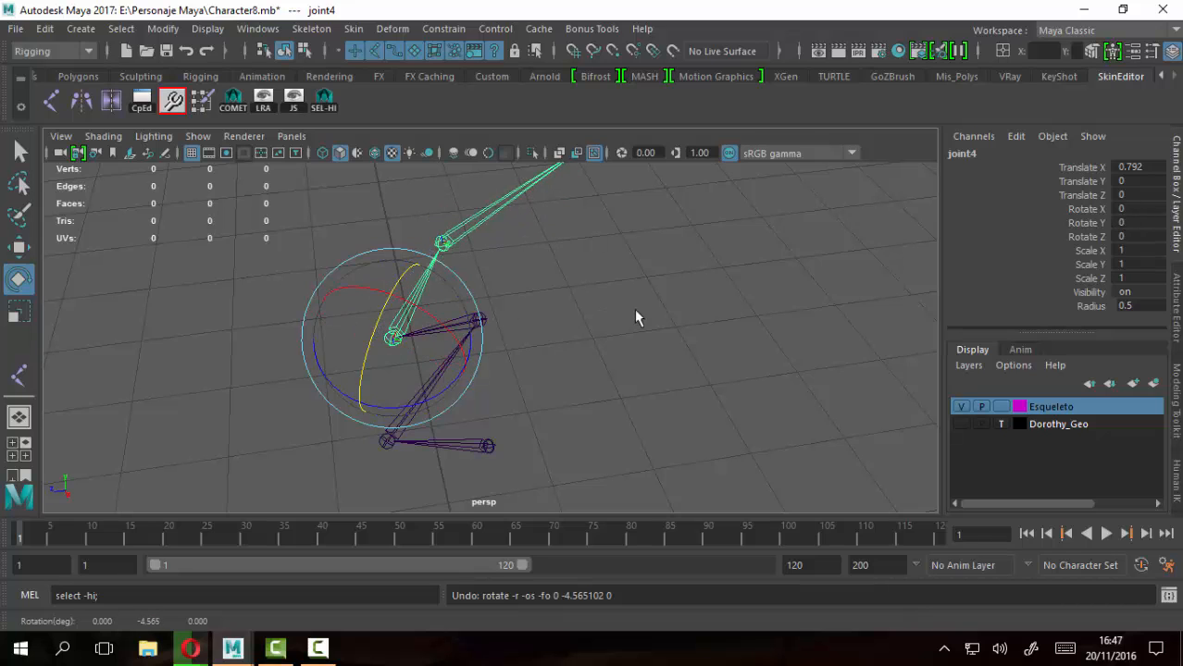
# Select joint5, the base of the chain's uppermost bone, try rotating it with the Rotate tool and undo the rotation
pyautogui.keyDown('alt'); pyautogui.moveTo(636, 317); pyautogui.dragTo(444, 242); pyautogui.keyUp('alt')
pyautogui.click(445, 242)
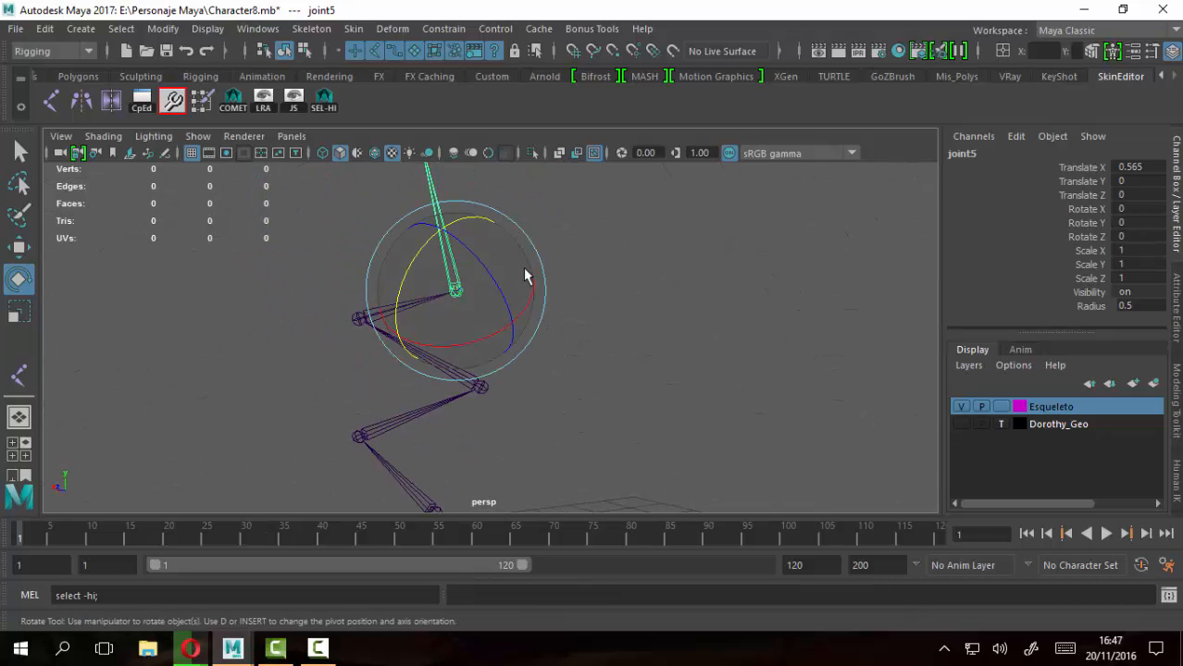
pyautogui.keyDown('alt'); pyautogui.moveTo(696, 311); pyautogui.dragTo(601, 245); pyautogui.keyUp('alt')
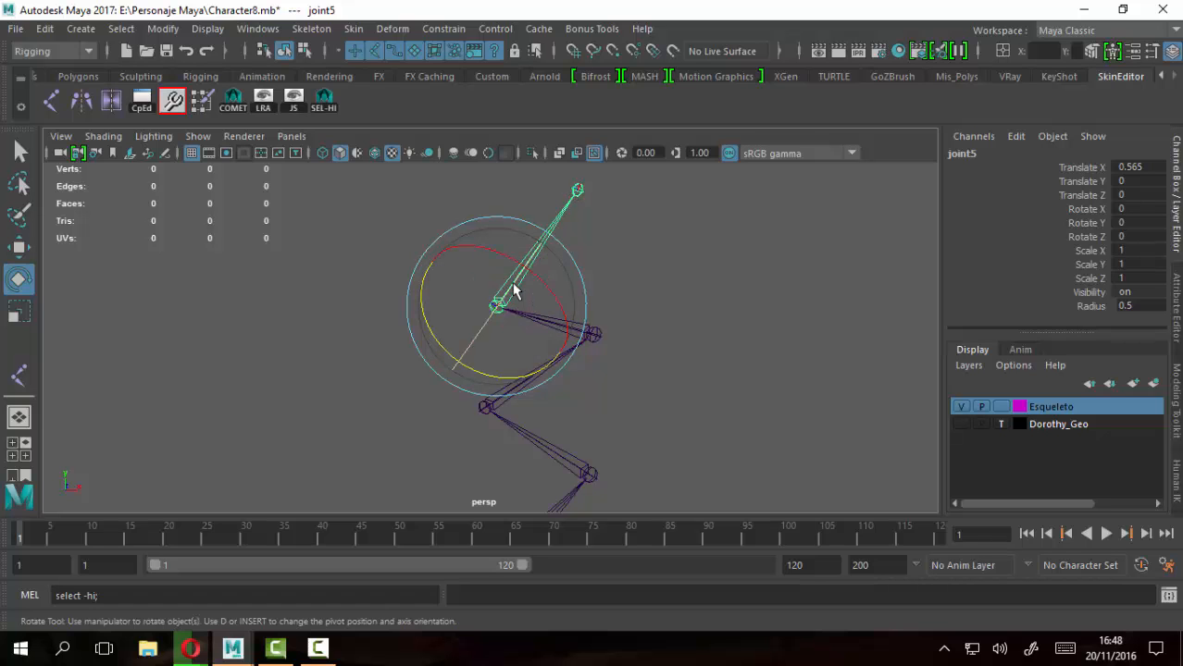
pyautogui.moveTo(517, 292); pyautogui.dragTo(417, 278)
pyautogui.hotkey('ctrl', 'z')
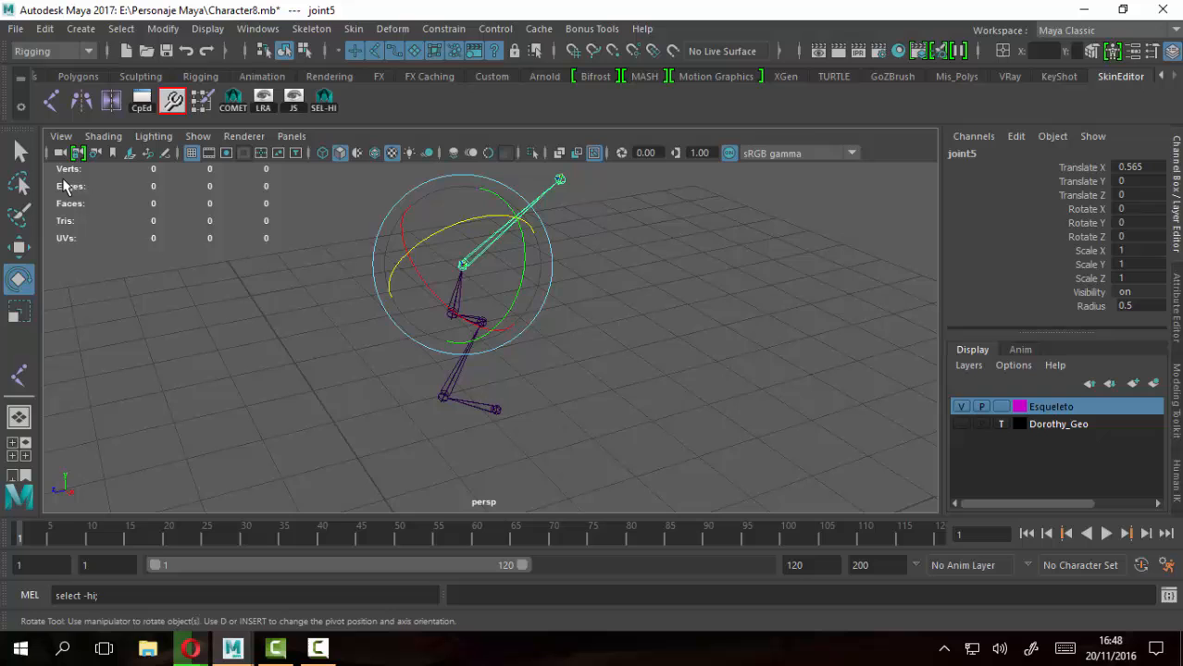
# Switch to the Select tool, select the root joint and open the cometJointOrient window clear of the chain
pyautogui.click(20, 151)
pyautogui.keyDown('alt'); pyautogui.moveTo(716, 410); pyautogui.dragTo(542, 328); pyautogui.keyUp('alt')
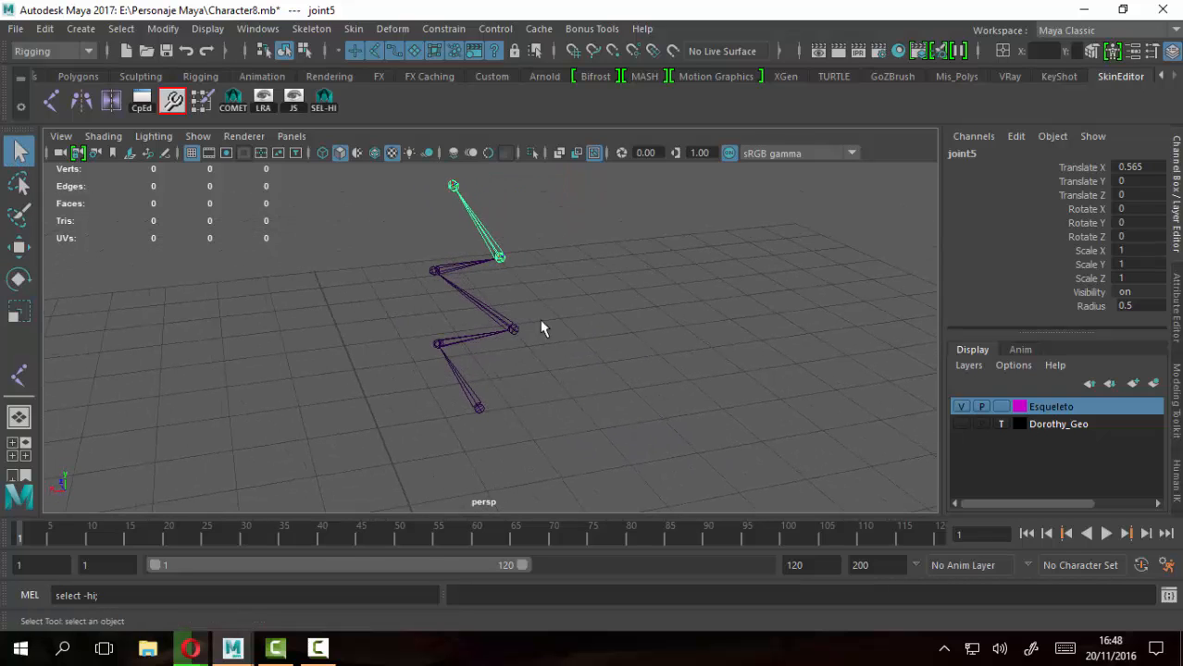
pyautogui.click(476, 409)
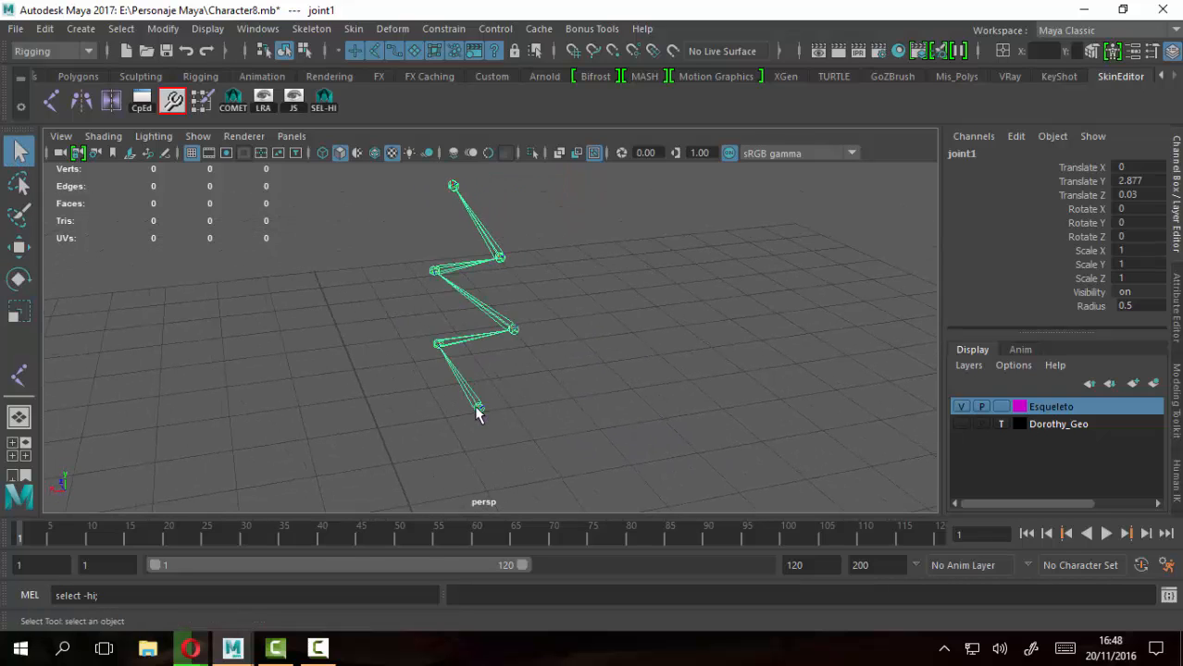
pyautogui.keyDown('alt'); pyautogui.moveTo(536, 396); pyautogui.dragTo(600, 392); pyautogui.keyUp('alt')
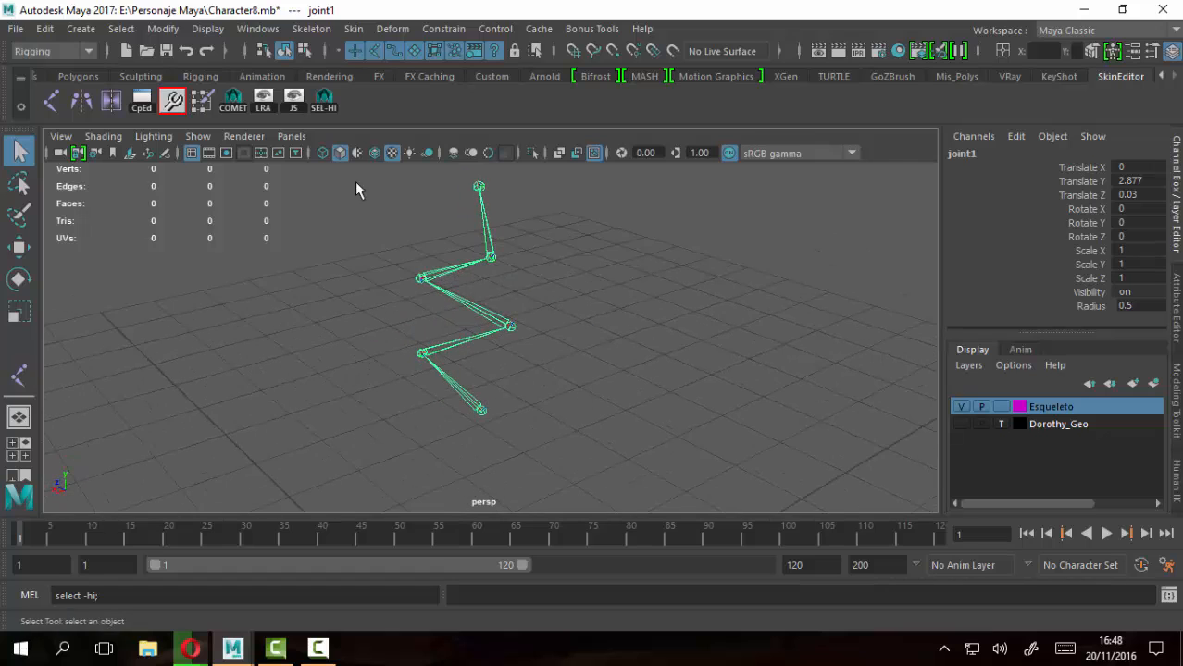
pyautogui.click(231, 109)
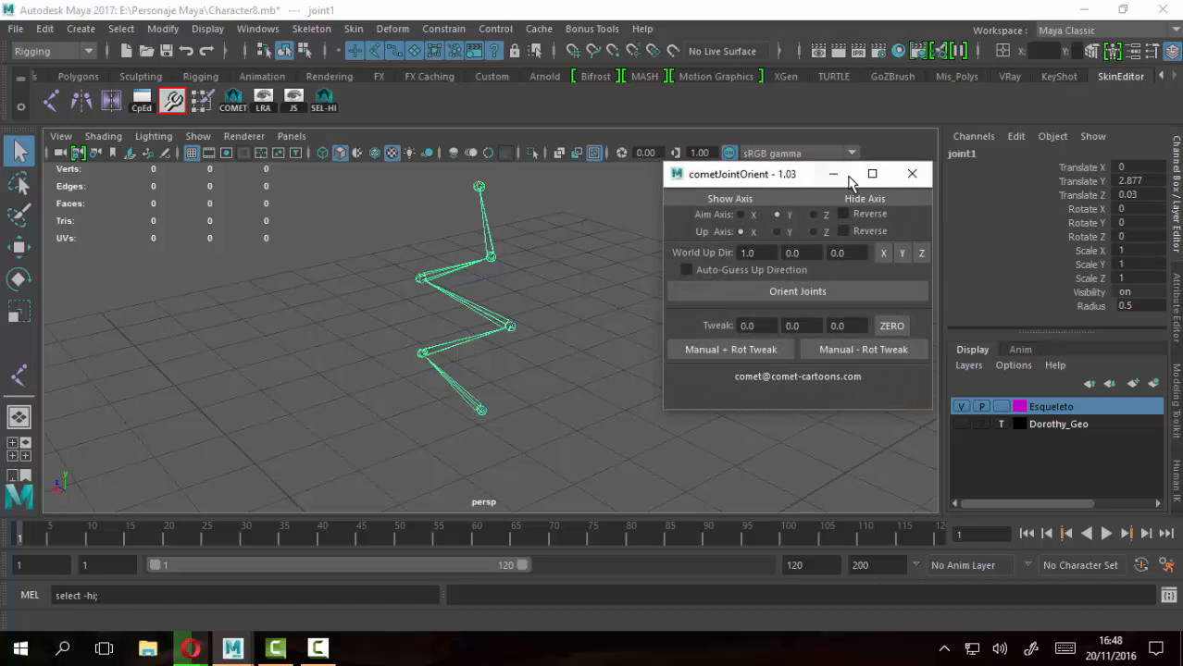
pyautogui.moveTo(768, 175); pyautogui.dragTo(781, 106)
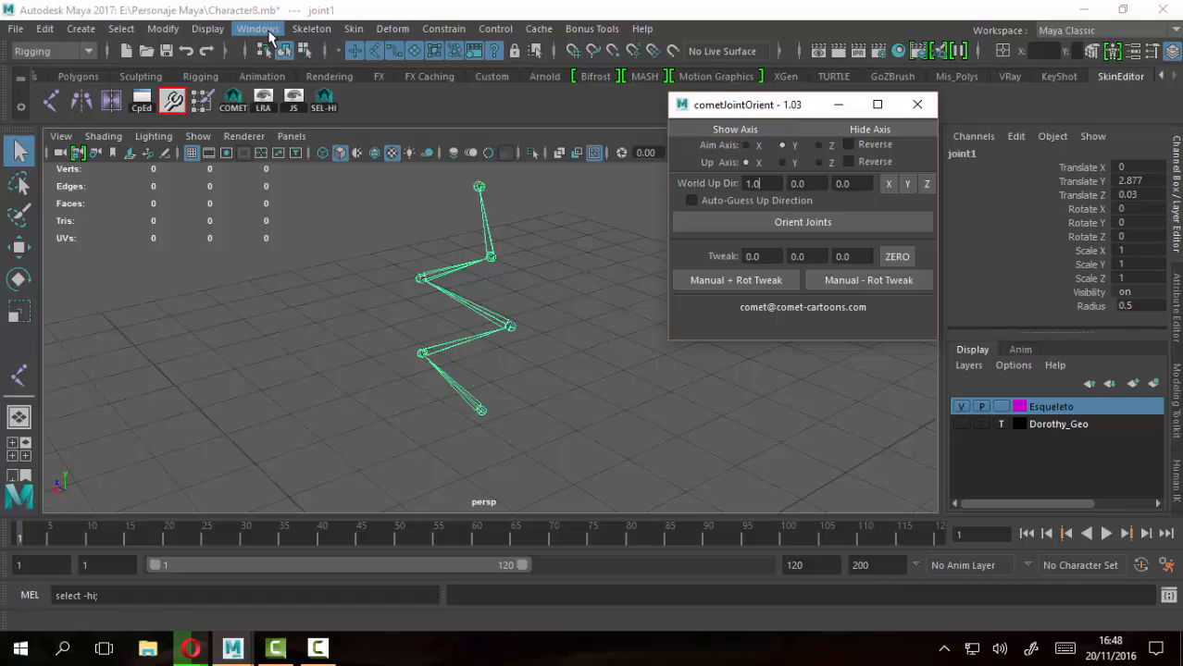
pyautogui.click(316, 29)
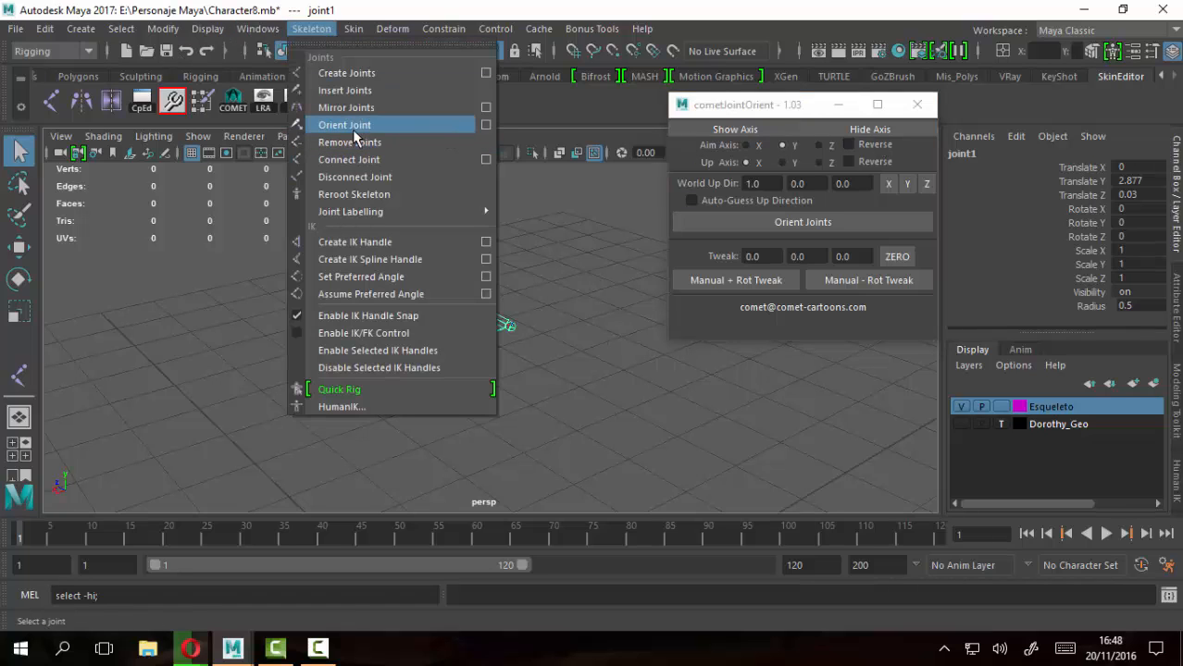
pyautogui.moveTo(398, 28)
pyautogui.click(324, 8)
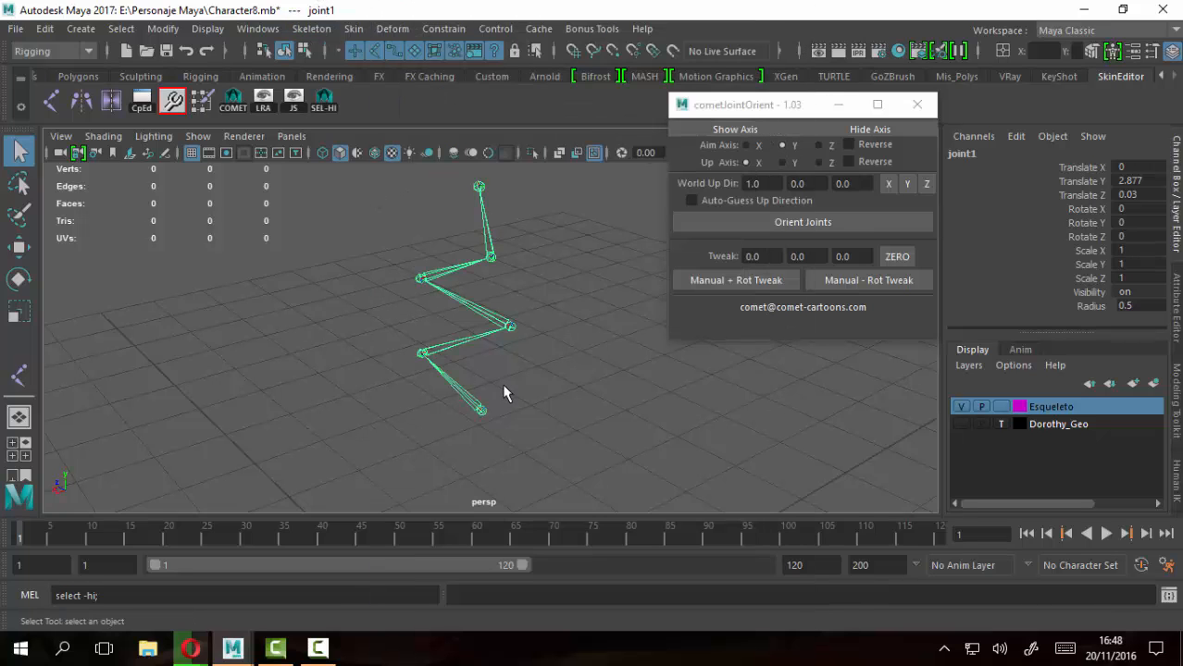
# Select the whole joint hierarchy and toggle its local axes on and off with cometJointOrient
pyautogui.click(323, 100)
pyautogui.click(736, 129)
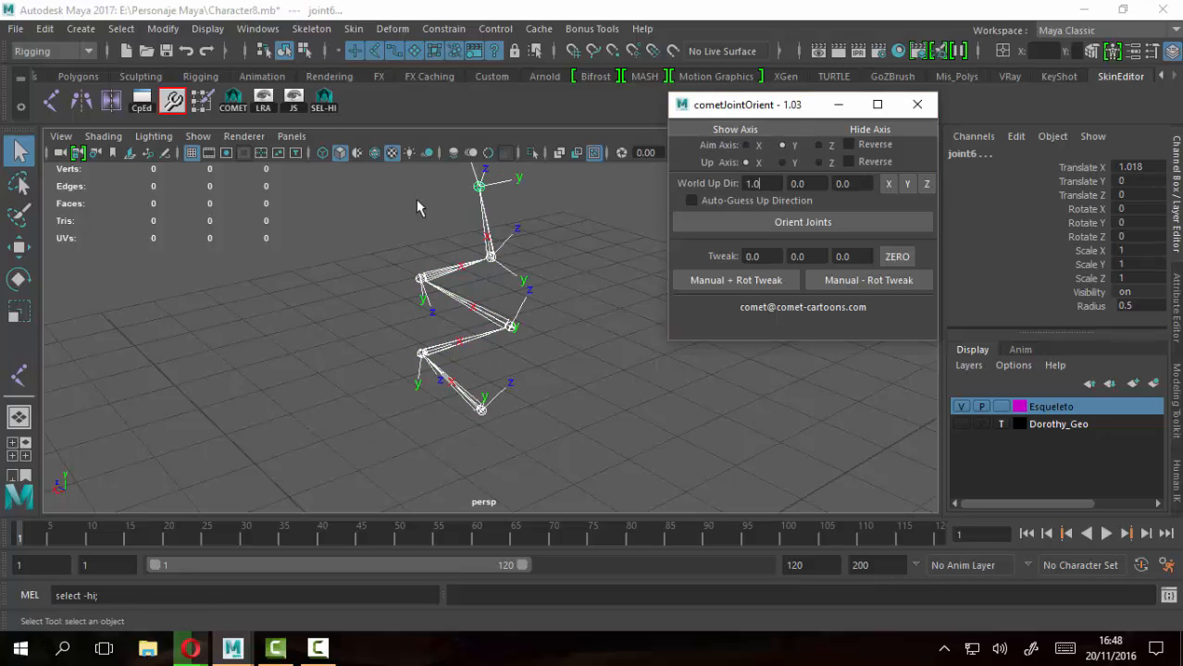
pyautogui.click(853, 129)
pyautogui.click(774, 128)
pyautogui.click(857, 130)
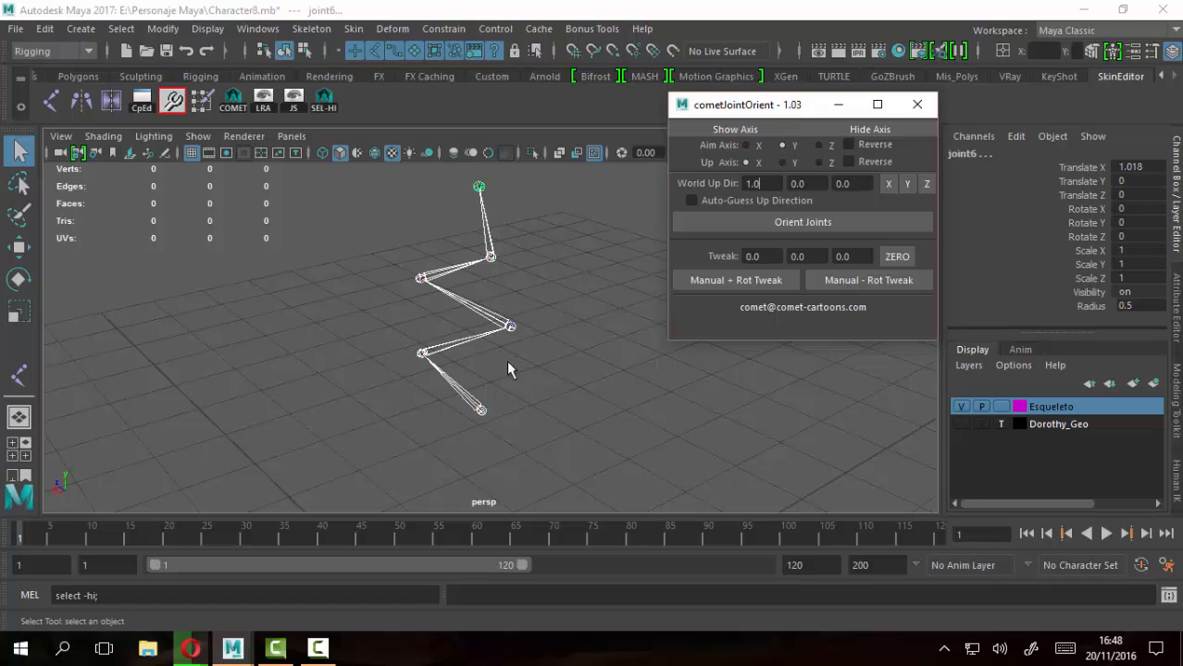
# Show the local axes of the hierarchy under joint1 and orient its joints with aim axis Y, up axis X and world up 1, 0, 0
pyautogui.keyDown('alt'); pyautogui.moveTo(508, 362); pyautogui.dragTo(565, 361); pyautogui.keyUp('alt')
pyautogui.keyDown('alt'); pyautogui.moveTo(506, 347); pyautogui.dragTo(481, 286, button='middle'); pyautogui.keyUp('alt')
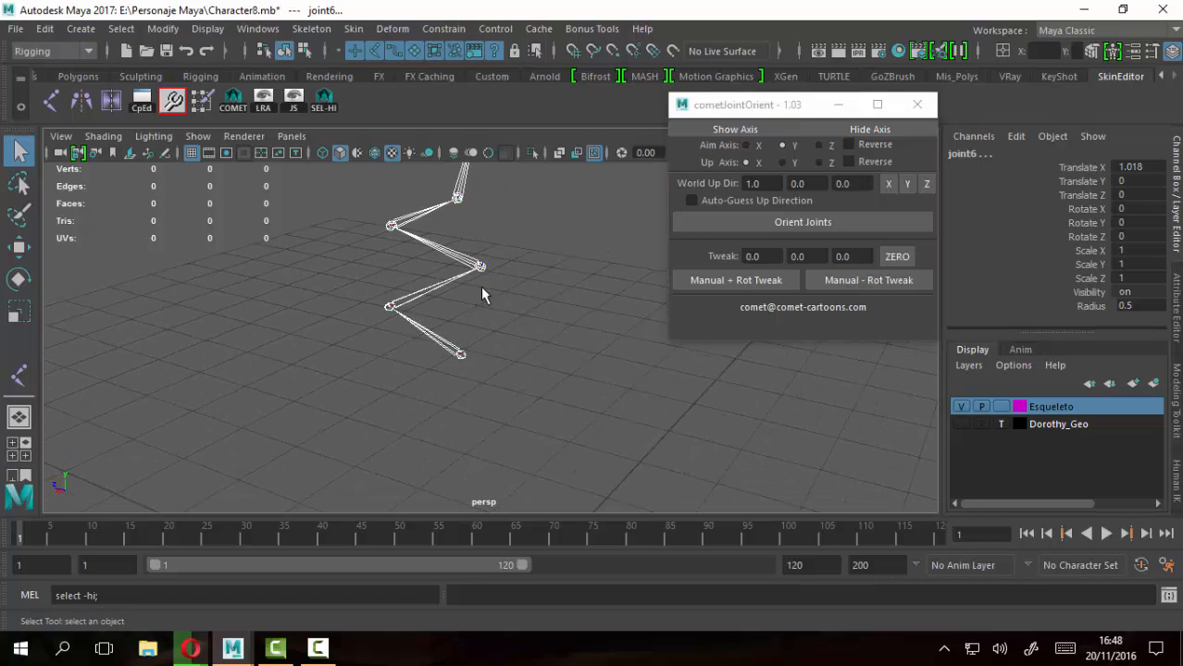
pyautogui.keyDown('alt'); pyautogui.moveTo(481, 286); pyautogui.dragTo(587, 381, button='right'); pyautogui.keyUp('alt')
pyautogui.click(364, 315)
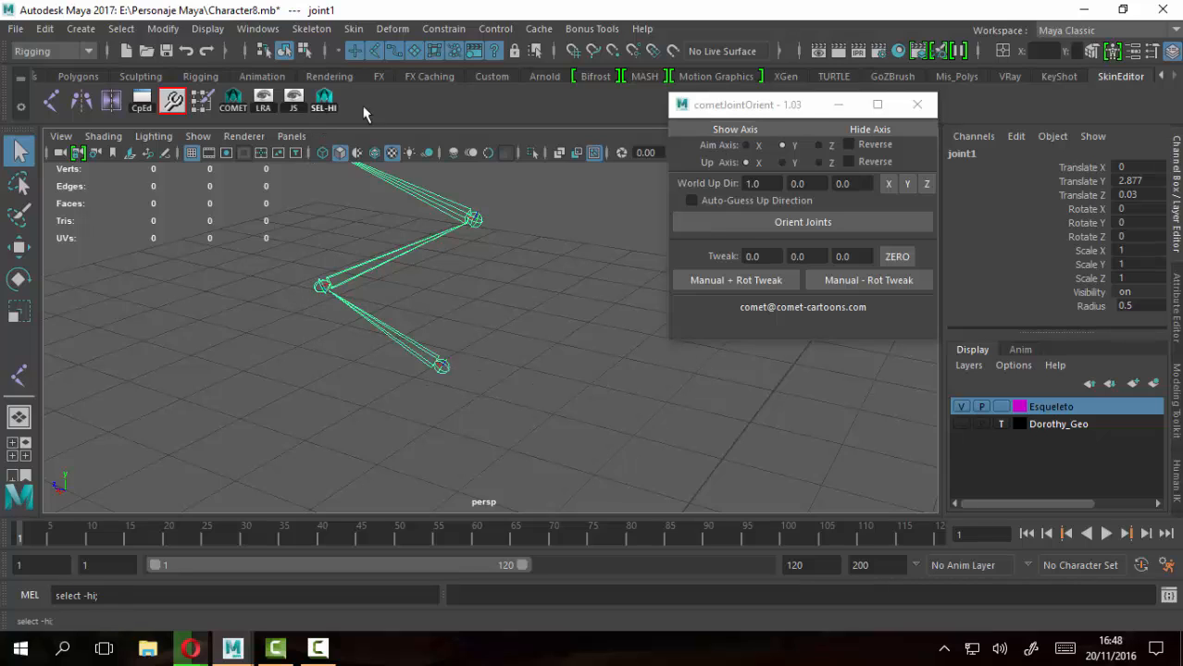
pyautogui.click(735, 129)
pyautogui.scroll(3, 528, 409)
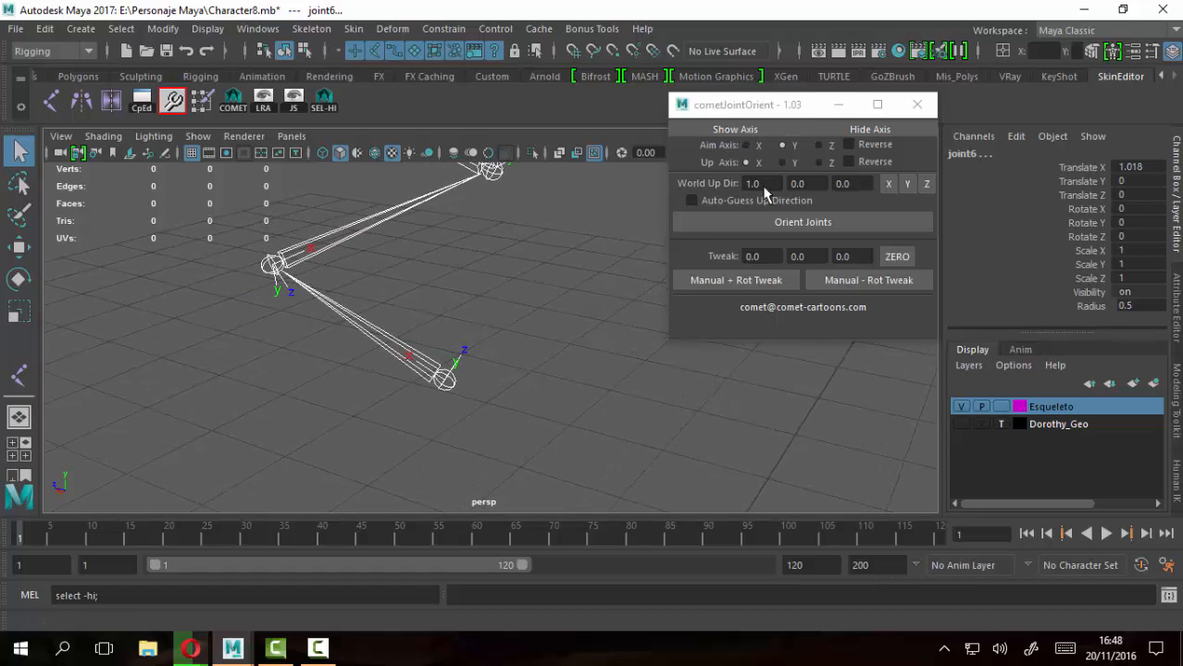
pyautogui.click(783, 145)
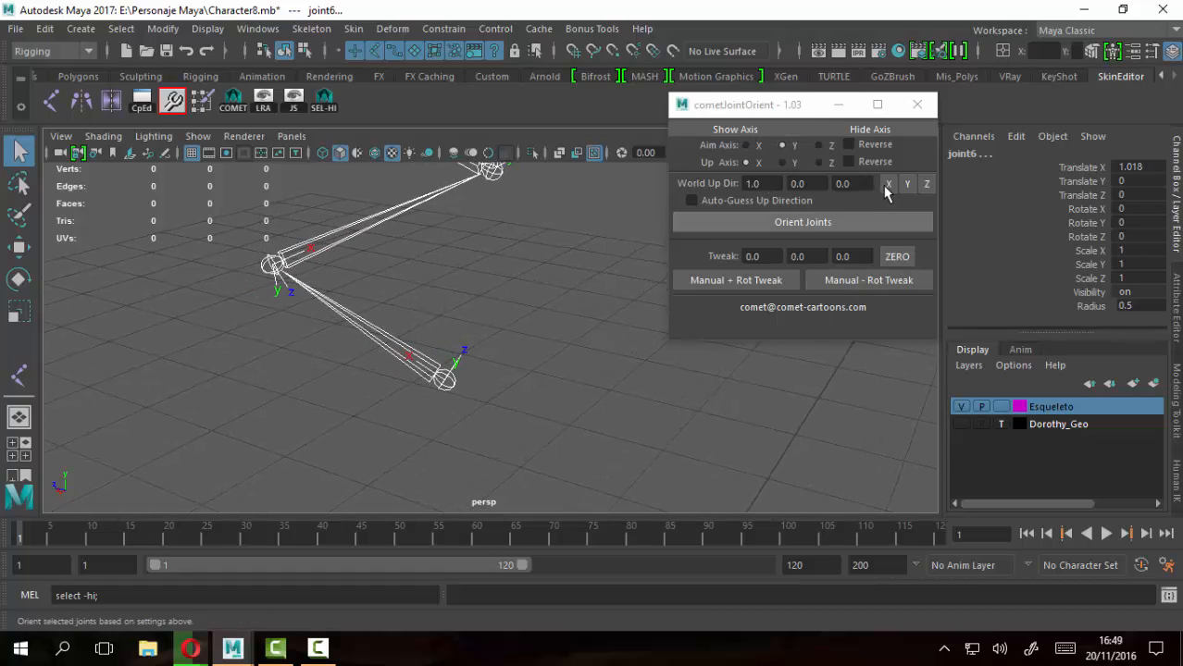
pyautogui.click(798, 225)
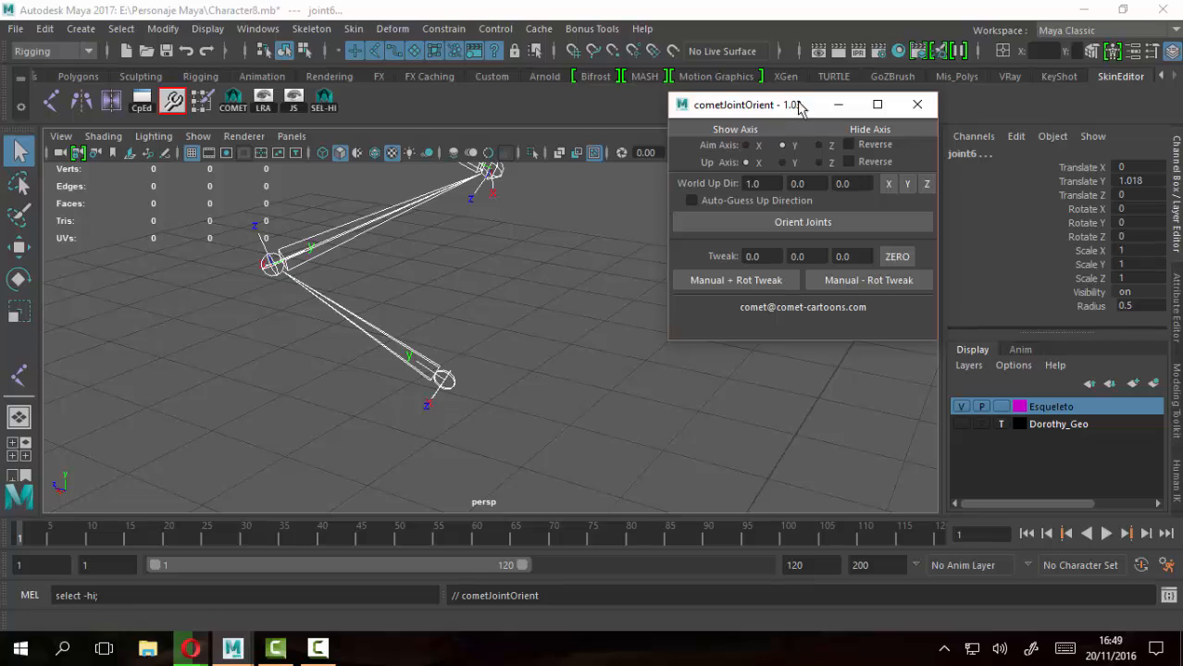
# Try orienting the joints with the aim axis reversed, and orient them again with the reversal off
pyautogui.click(850, 145)
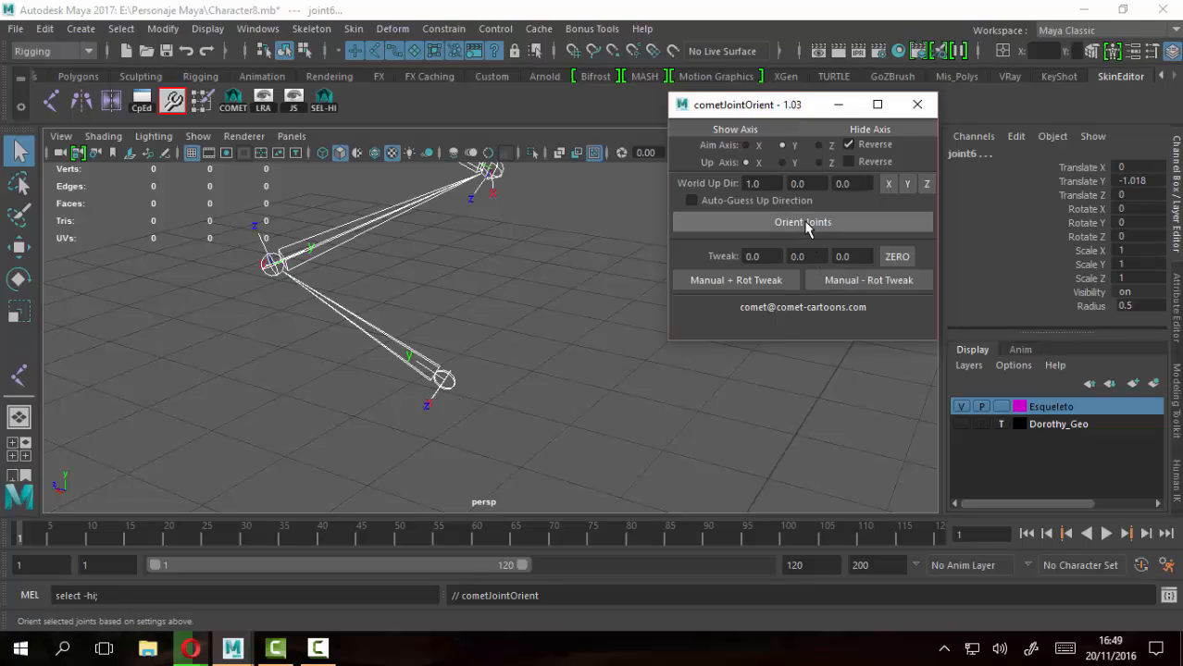
pyautogui.click(805, 225)
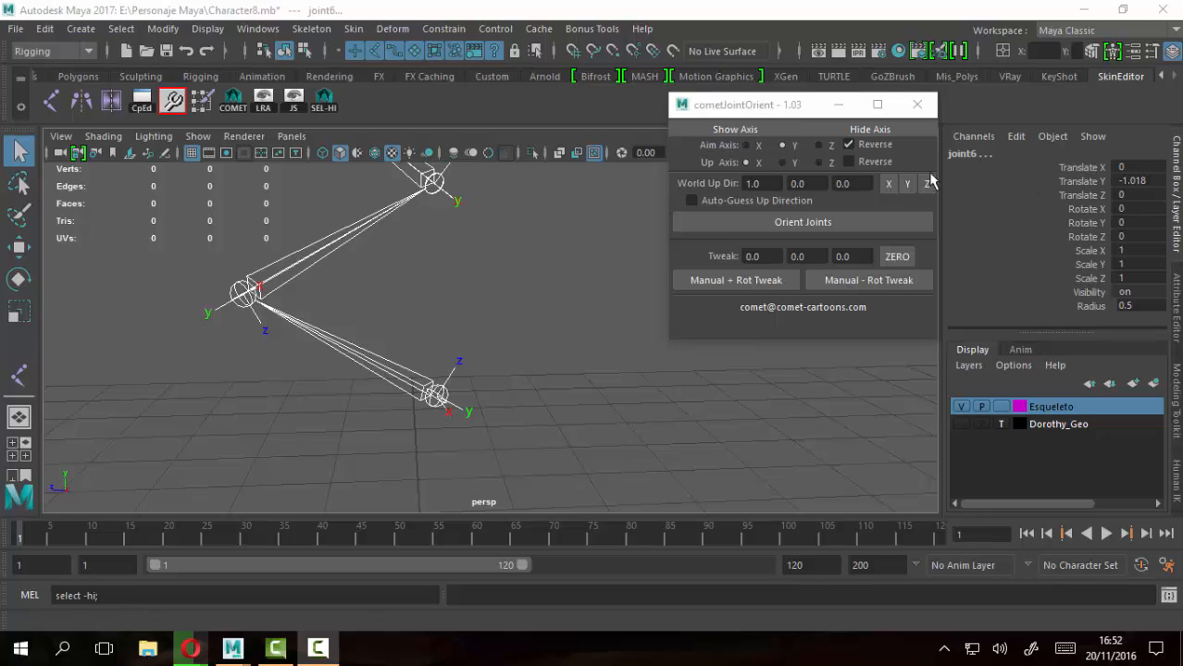
pyautogui.click(848, 145)
pyautogui.click(805, 228)
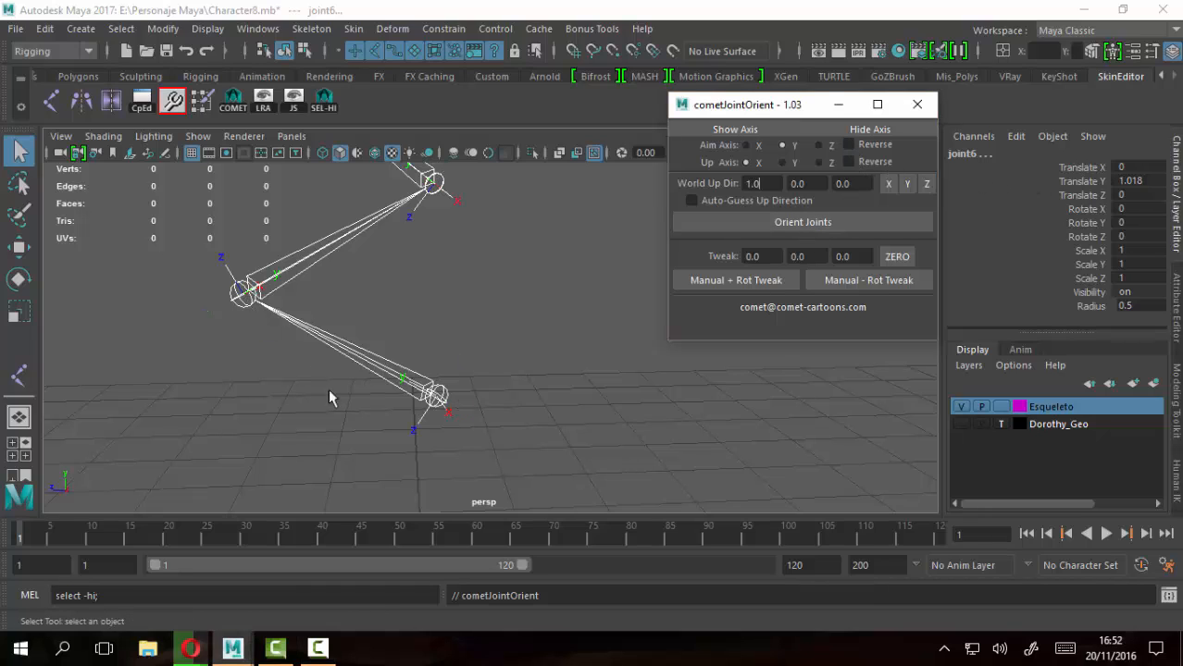
# Try orienting the joints with the up axis reversed, and orient them again with the reversal off
pyautogui.click(758, 183)
pyautogui.click(766, 189)
pyautogui.click(790, 223)
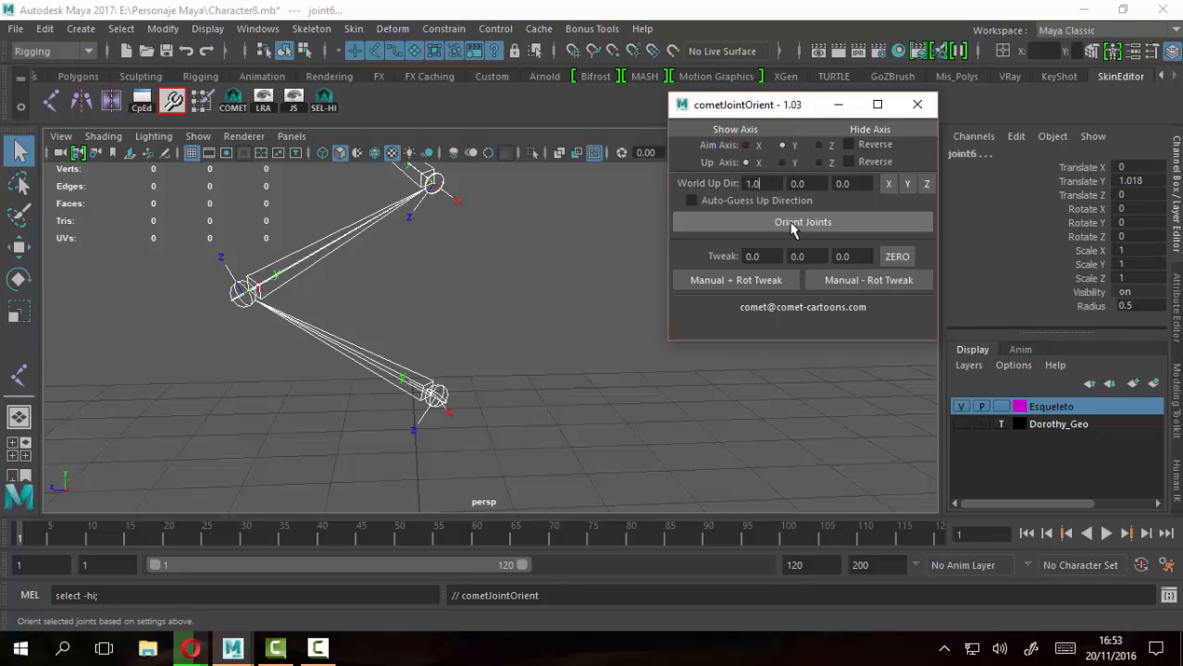
pyautogui.keyDown('alt'); pyautogui.moveTo(449, 418); pyautogui.dragTo(445, 350); pyautogui.keyUp('alt')
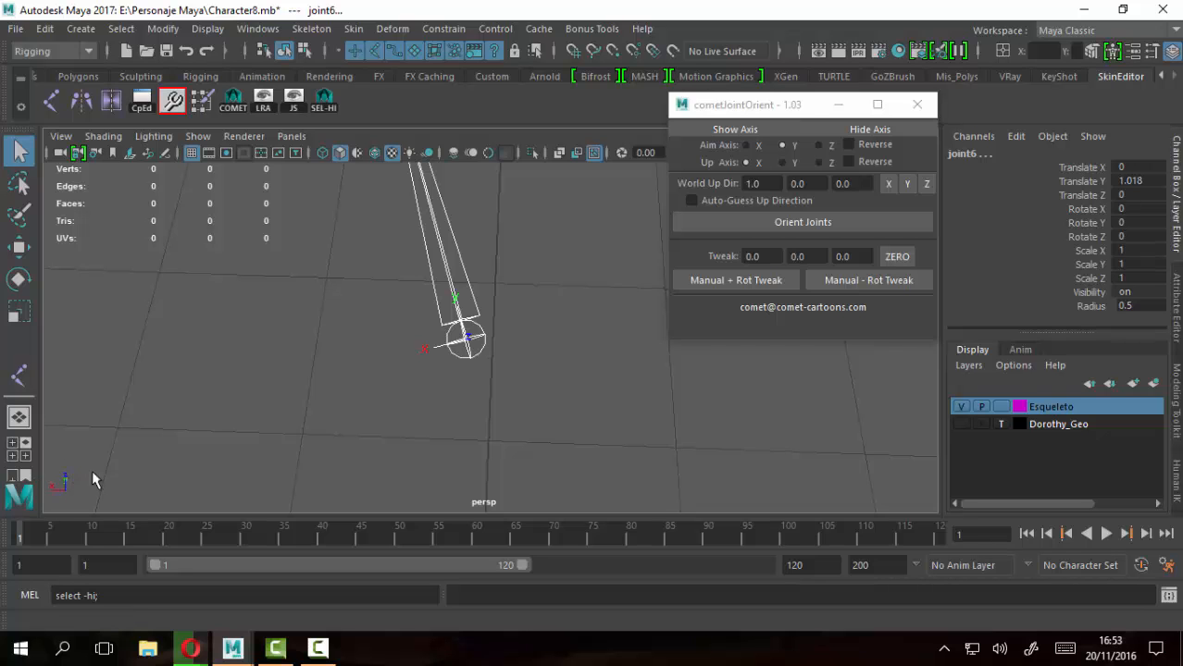
pyautogui.keyDown('alt'); pyautogui.moveTo(91, 470); pyautogui.dragTo(517, 402); pyautogui.keyUp('alt')
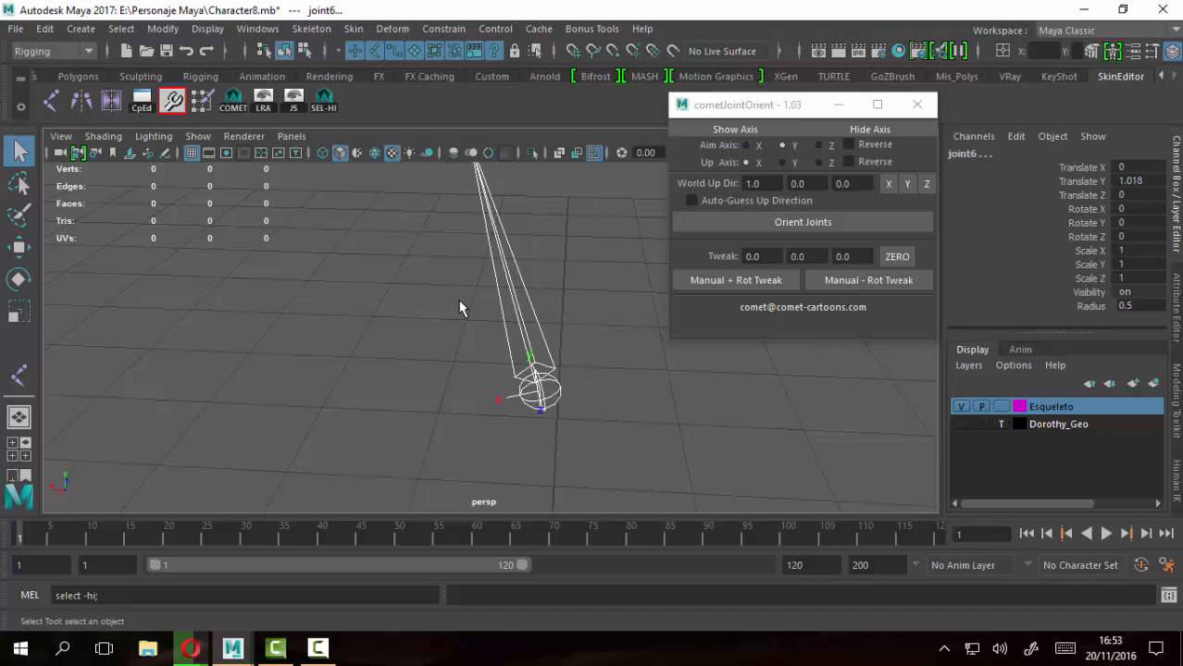
pyautogui.click(849, 161)
pyautogui.click(820, 224)
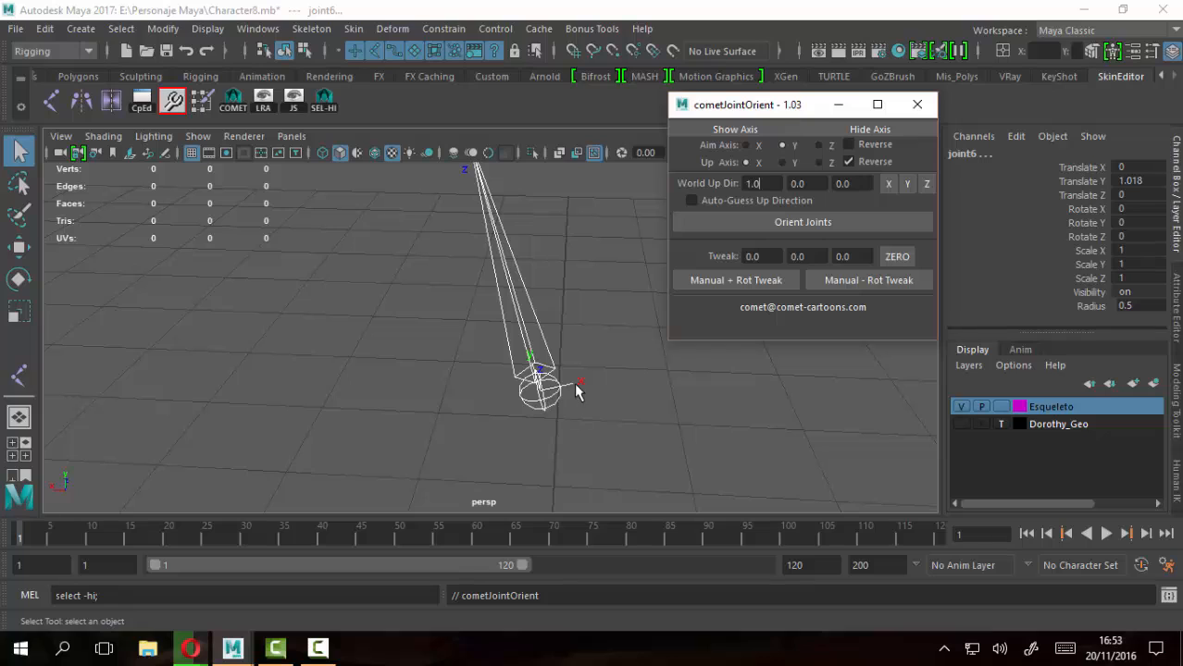
pyautogui.click(849, 162)
pyautogui.click(820, 227)
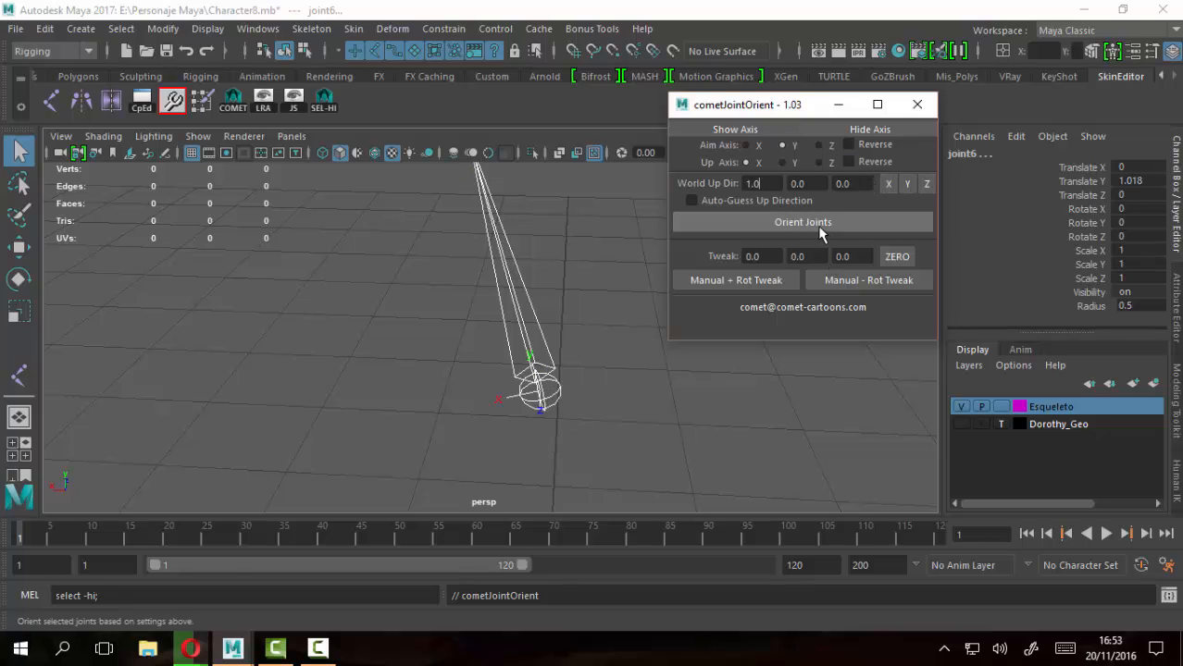
# Set the world up direction to Z (0, 0, 1) and reorient the joints
pyautogui.click(907, 185)
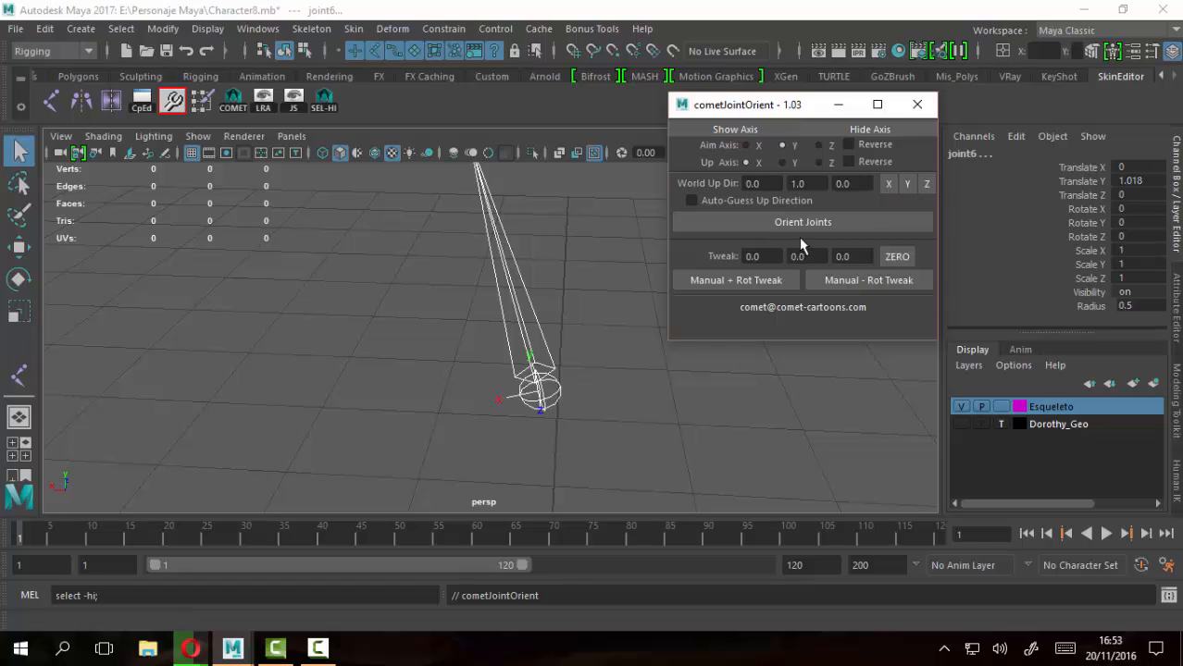
pyautogui.click(927, 185)
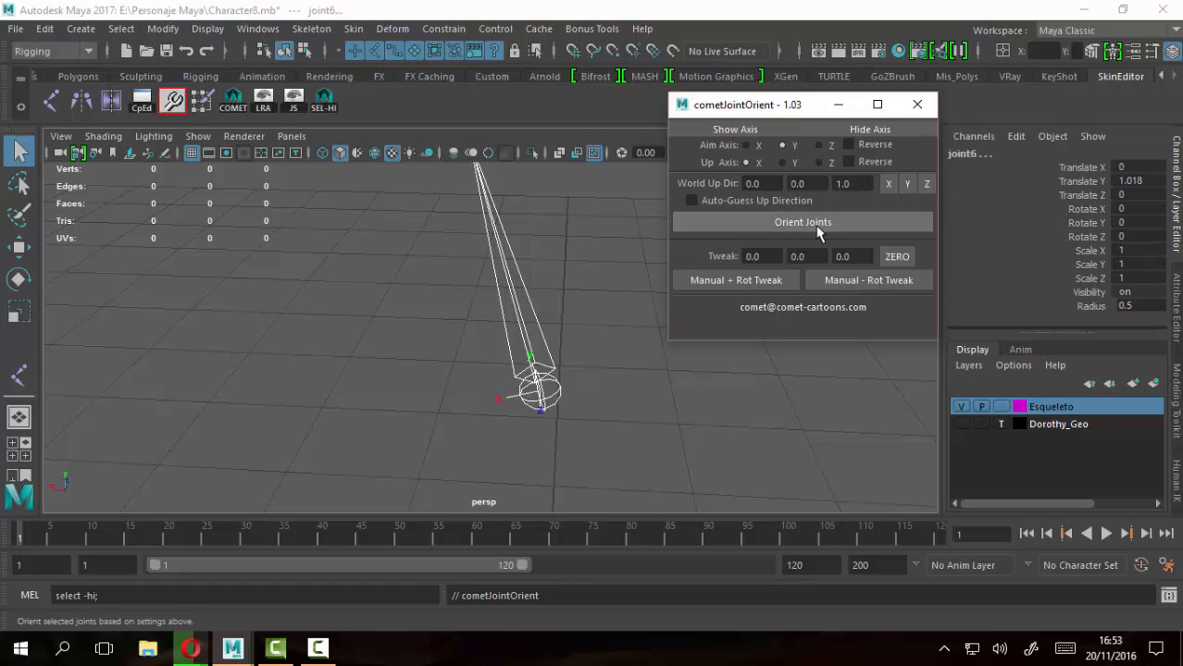
pyautogui.click(796, 224)
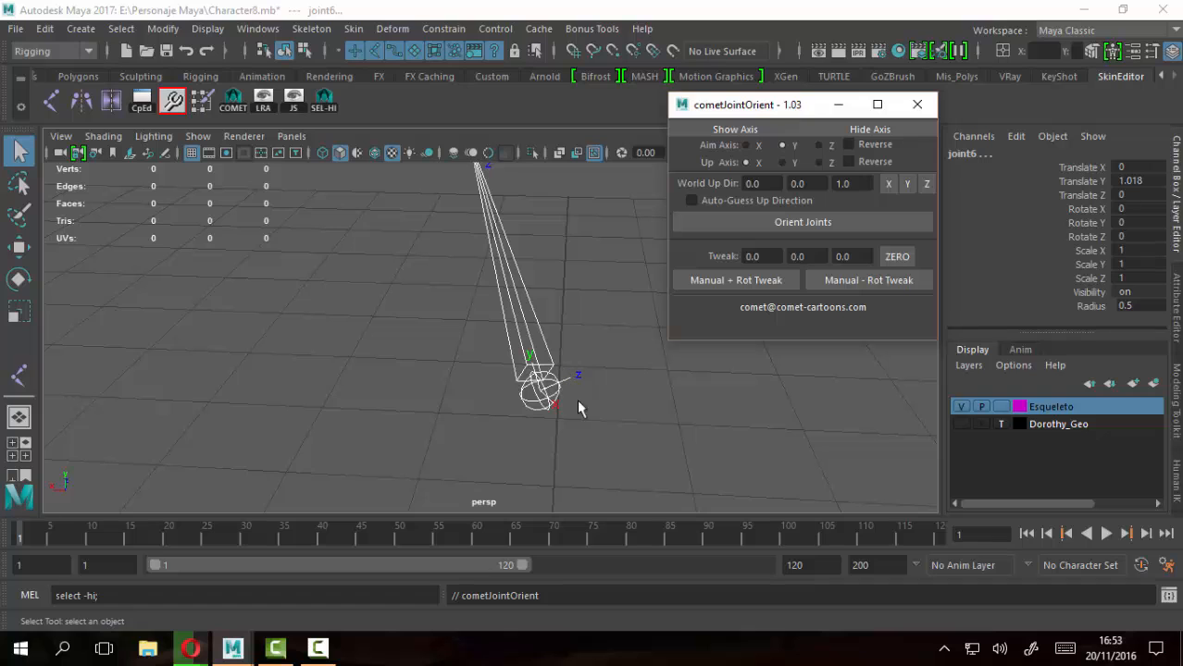
pyautogui.keyDown('alt'); pyautogui.moveTo(577, 409); pyautogui.dragTo(610, 412); pyautogui.keyUp('alt')
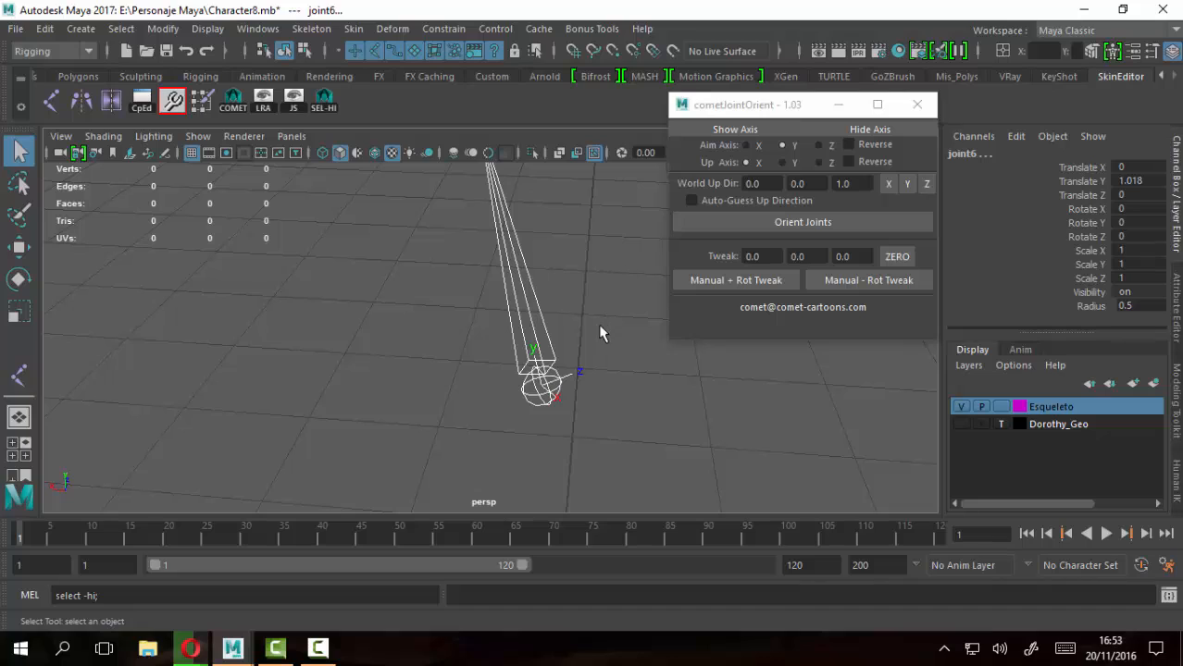
pyautogui.moveTo(585, 350)
pyautogui.mouseDown()
pyautogui.moveTo(557, 235)
pyautogui.moveTo(569, 248)
pyautogui.mouseUp()
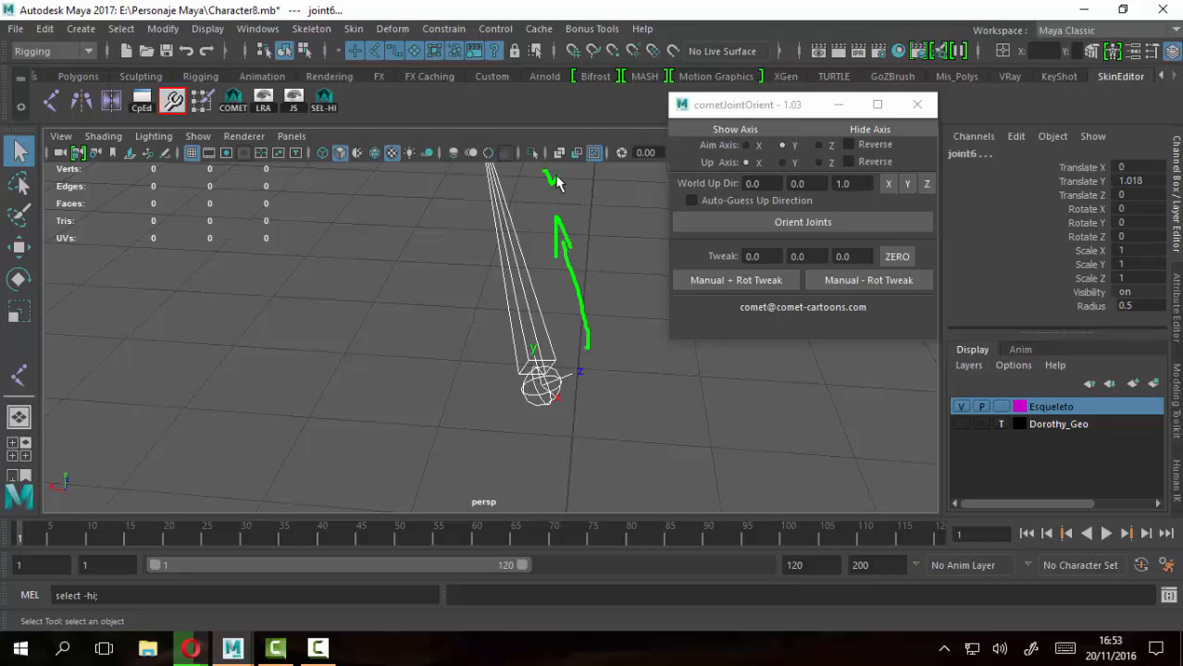
pyautogui.moveTo(556, 177); pyautogui.dragTo(543, 200)
pyautogui.press('Escape')
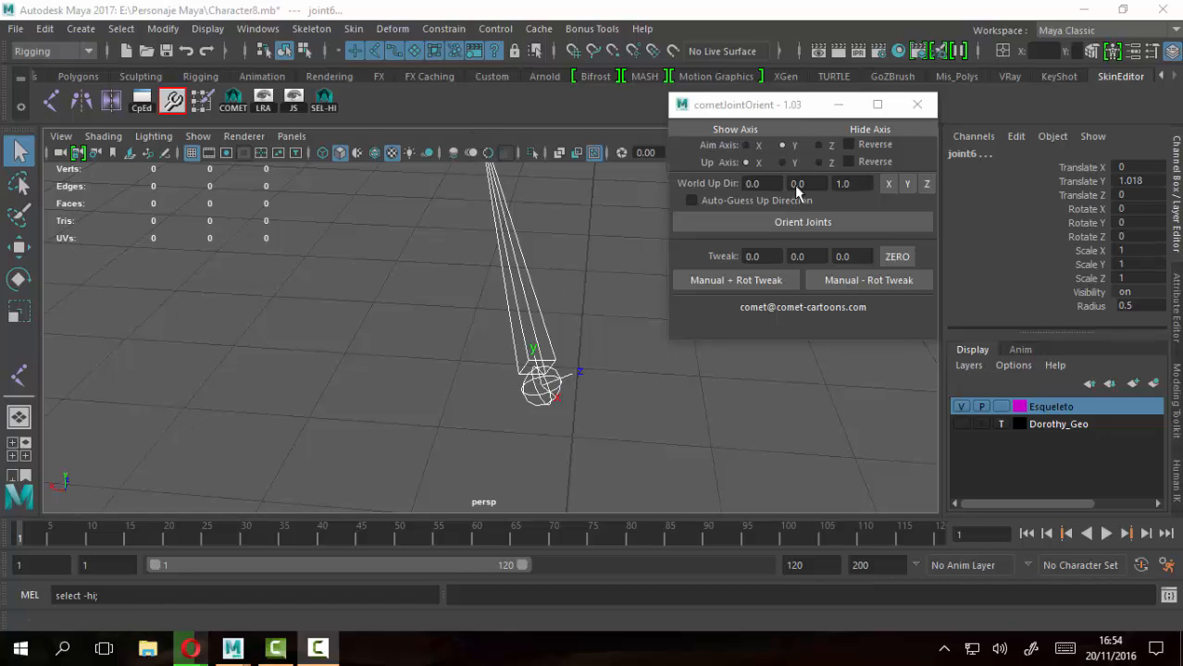
# Set the world up direction back to X (1, 0, 0) and reorient the joints
pyautogui.click(888, 183)
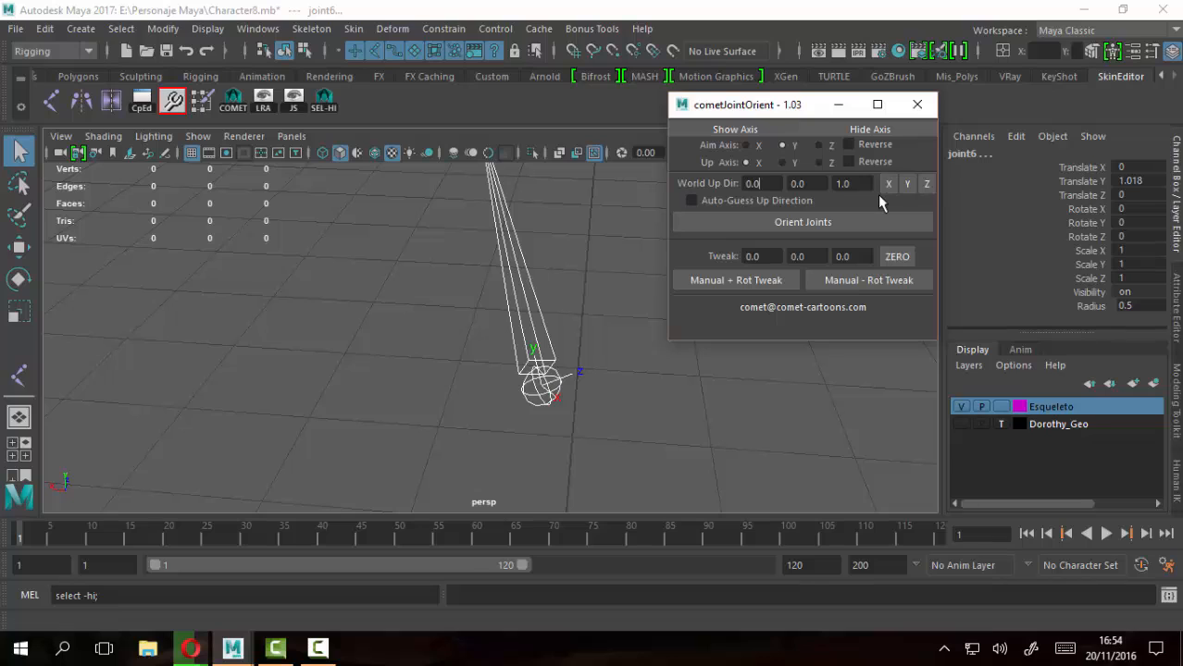
pyautogui.click(803, 229)
pyautogui.click(890, 183)
pyautogui.click(804, 222)
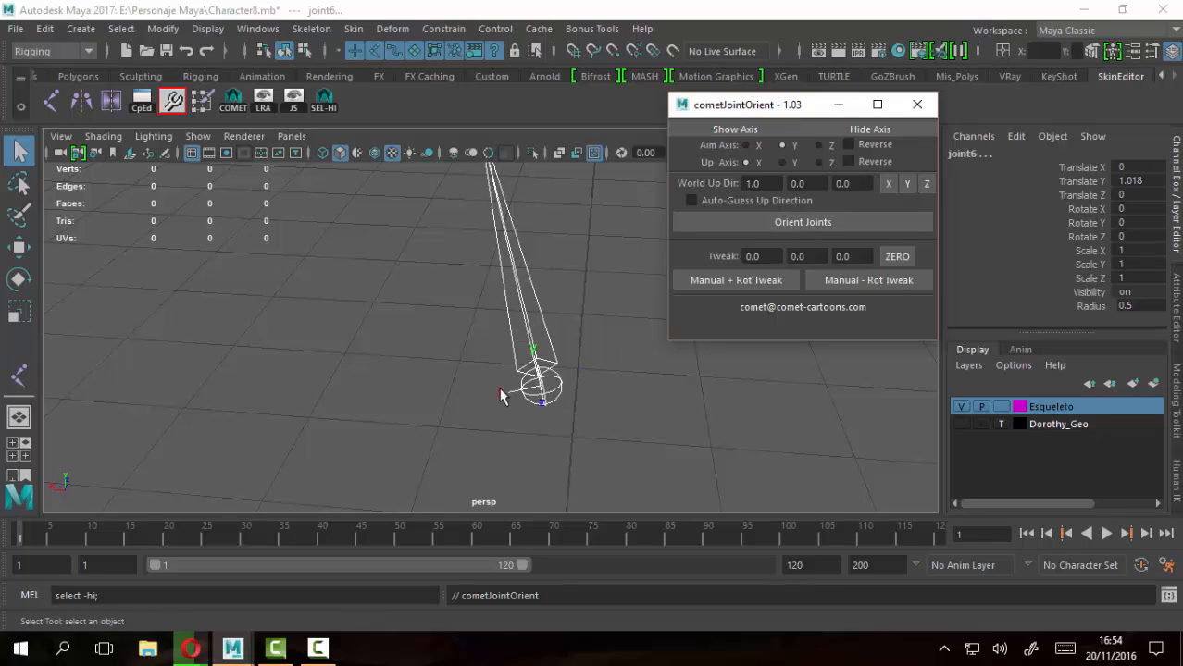
# Set the world up direction to Y (0, 1, 0) and reorient the joints
pyautogui.keyDown('alt'); pyautogui.moveTo(546, 428); pyautogui.dragTo(549, 384); pyautogui.keyUp('alt')
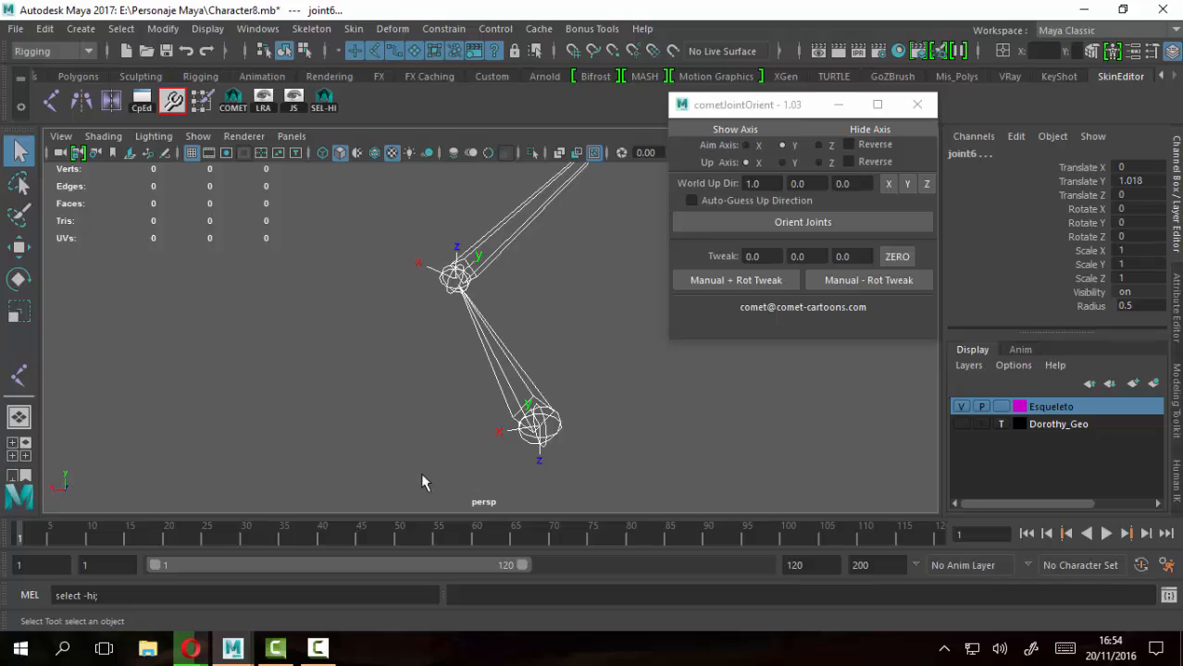
pyautogui.click(907, 185)
pyautogui.click(810, 224)
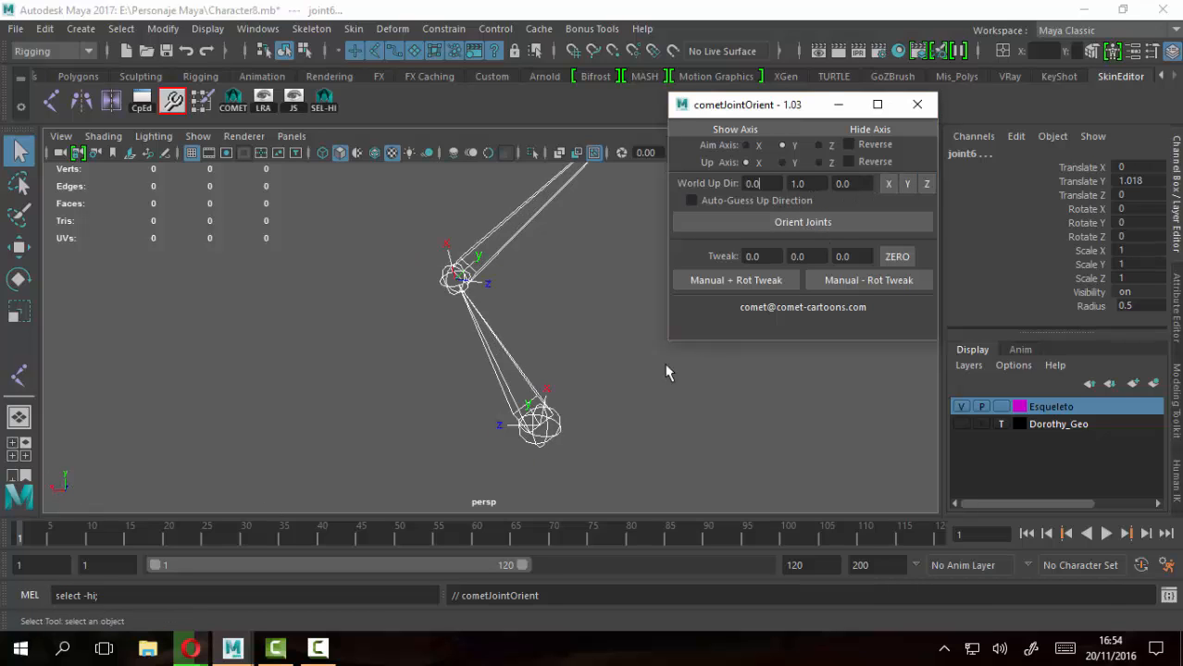
# Set the world up direction to X (1, 0, 0) and reorient the joints
pyautogui.keyDown('alt'); pyautogui.moveTo(639, 435); pyautogui.dragTo(495, 437); pyautogui.keyUp('alt')
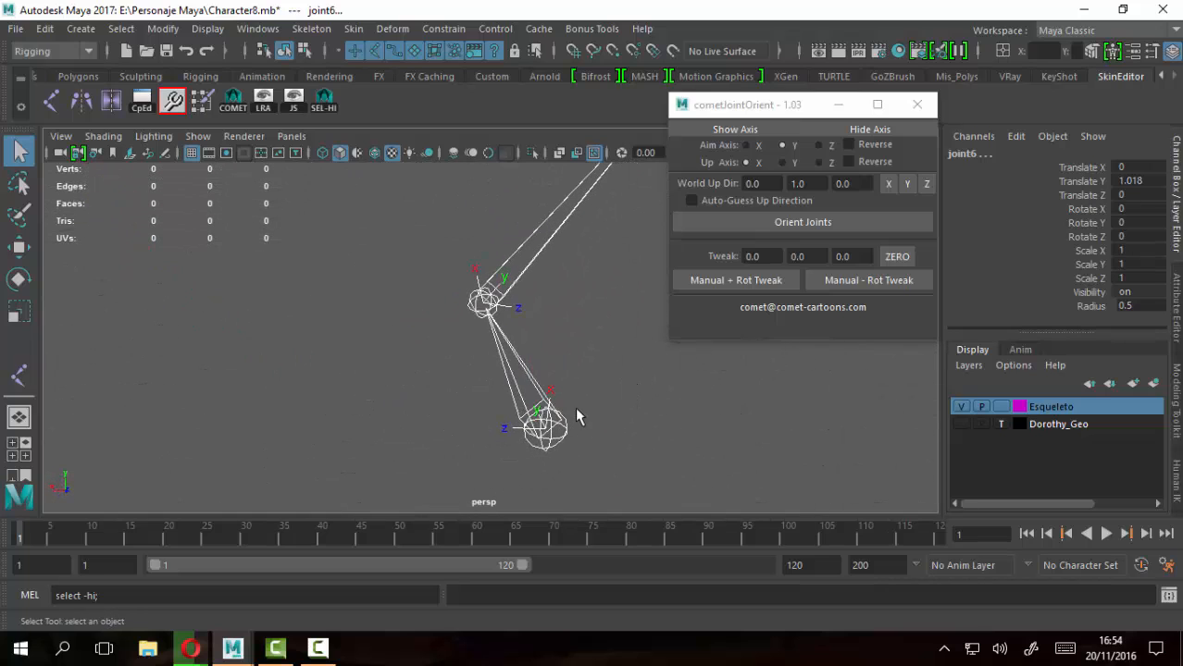
pyautogui.keyDown('alt'); pyautogui.moveTo(578, 415); pyautogui.dragTo(593, 446); pyautogui.keyUp('alt')
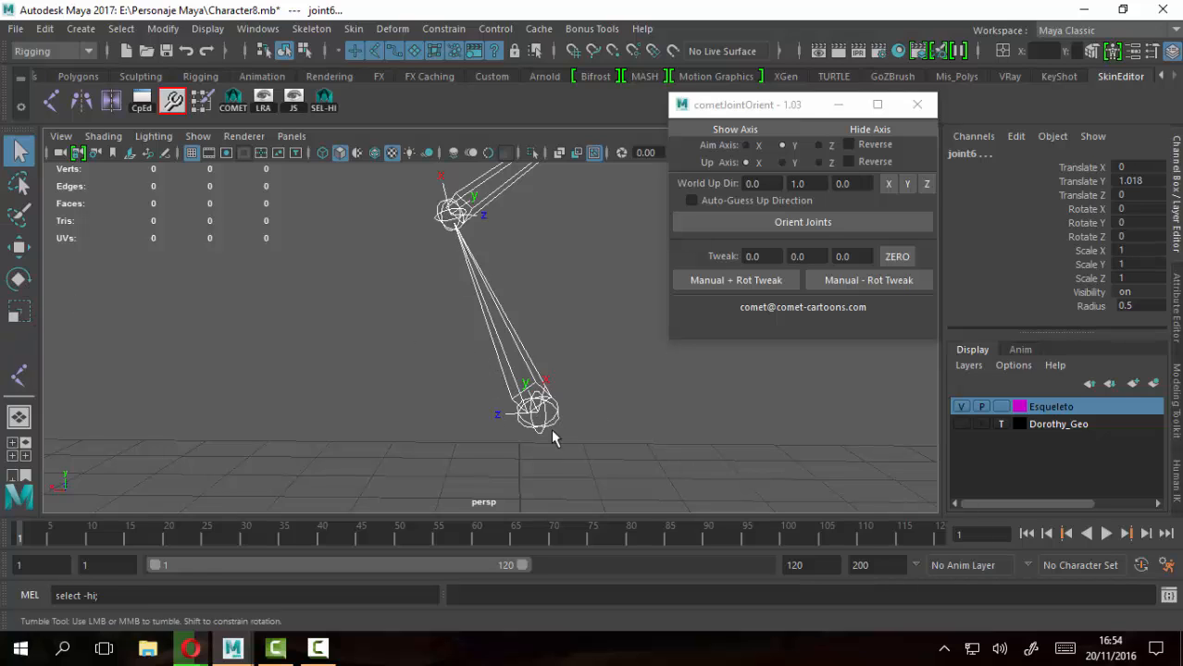
pyautogui.keyDown('alt'); pyautogui.moveTo(553, 438); pyautogui.dragTo(565, 402); pyautogui.keyUp('alt')
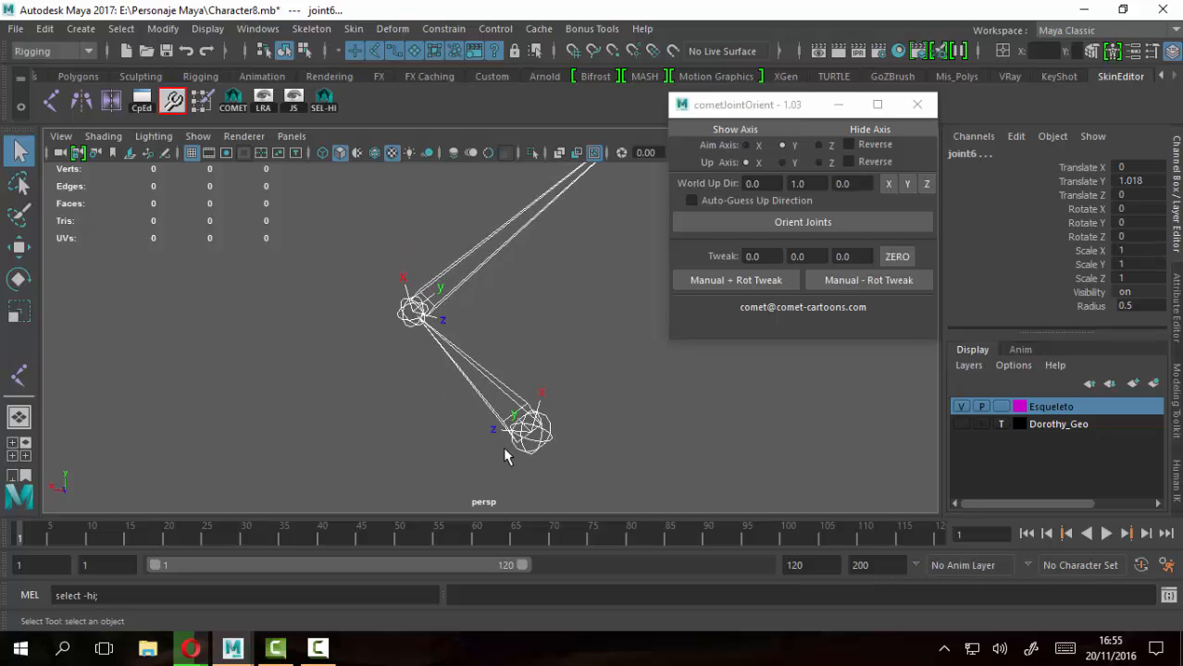
pyautogui.keyDown('alt'); pyautogui.moveTo(567, 454); pyautogui.dragTo(553, 452); pyautogui.keyUp('alt')
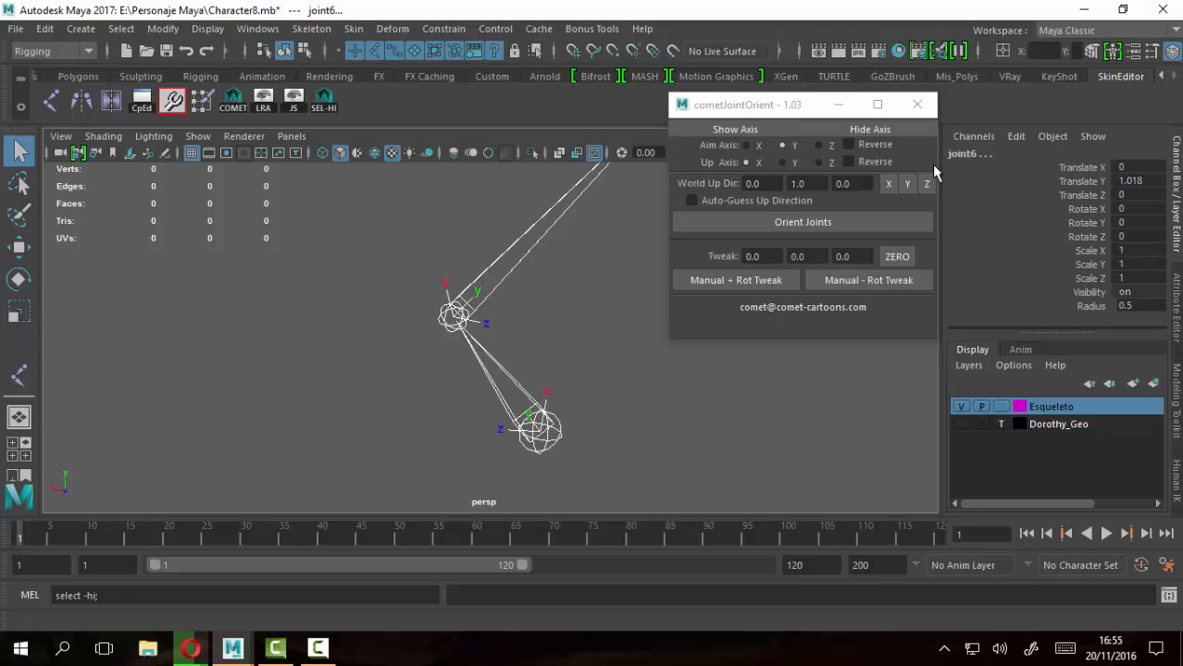
pyautogui.click(888, 184)
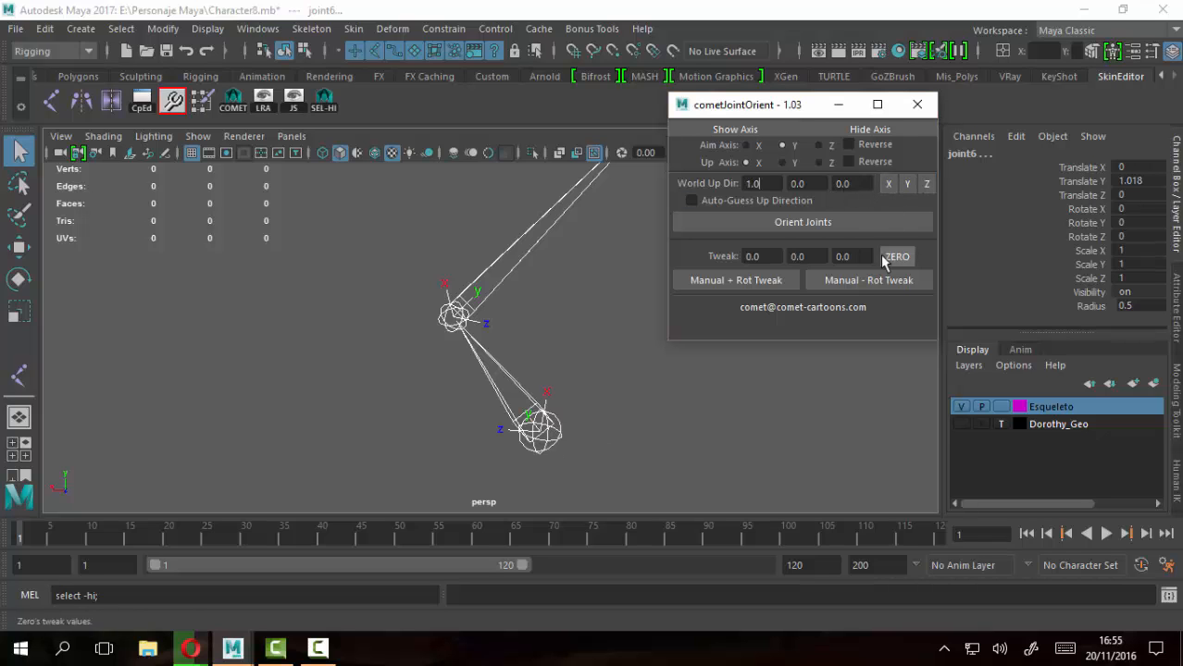
pyautogui.click(802, 222)
pyautogui.keyDown('alt'); pyautogui.moveTo(569, 434); pyautogui.dragTo(501, 466); pyautogui.keyUp('alt')
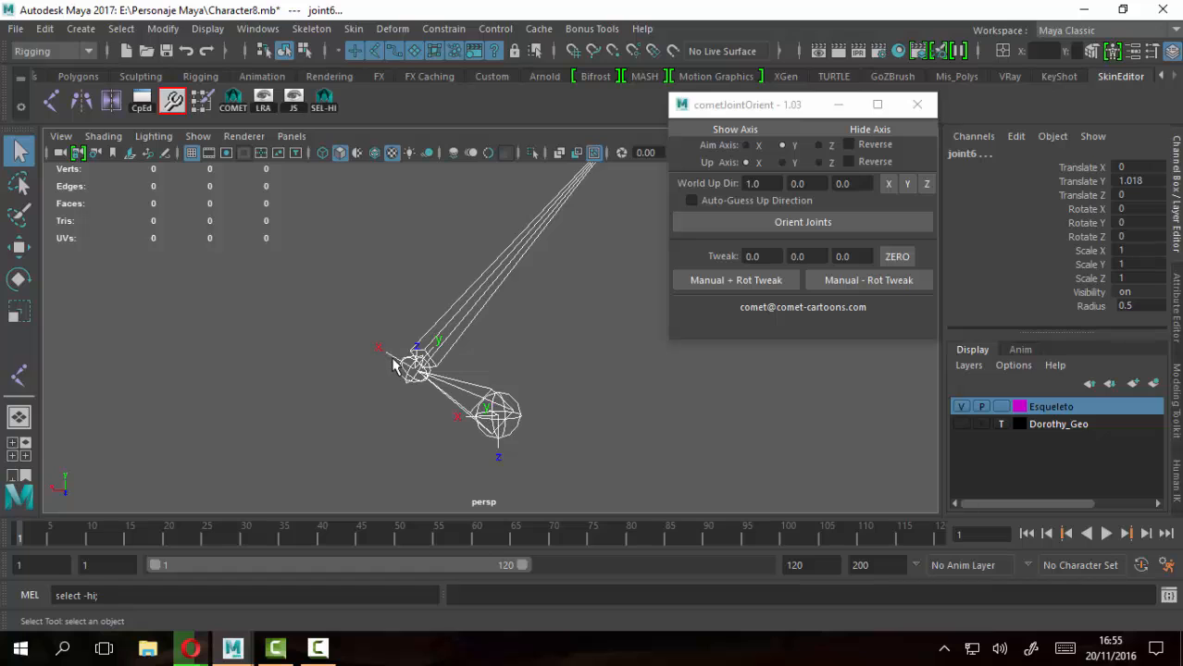
pyautogui.keyDown('alt'); pyautogui.moveTo(549, 449); pyautogui.dragTo(516, 450); pyautogui.keyUp('alt')
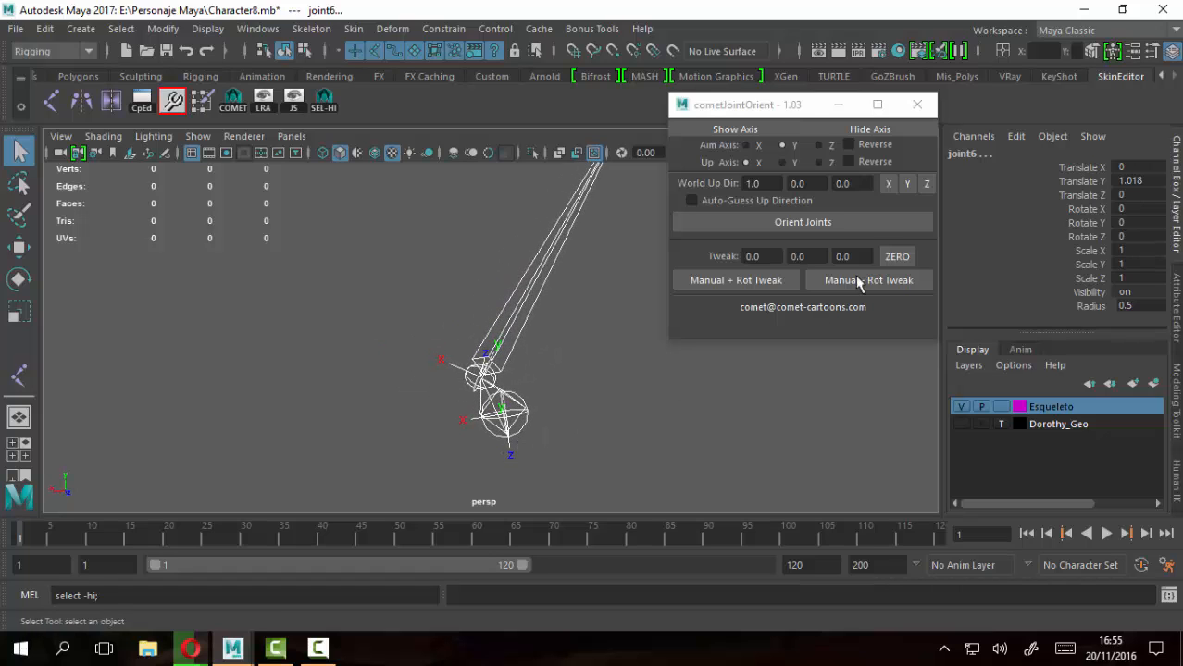
# Try orienting the joints with Auto-Guess Up Direction enabled and inspect the resulting axes
pyautogui.click(698, 199)
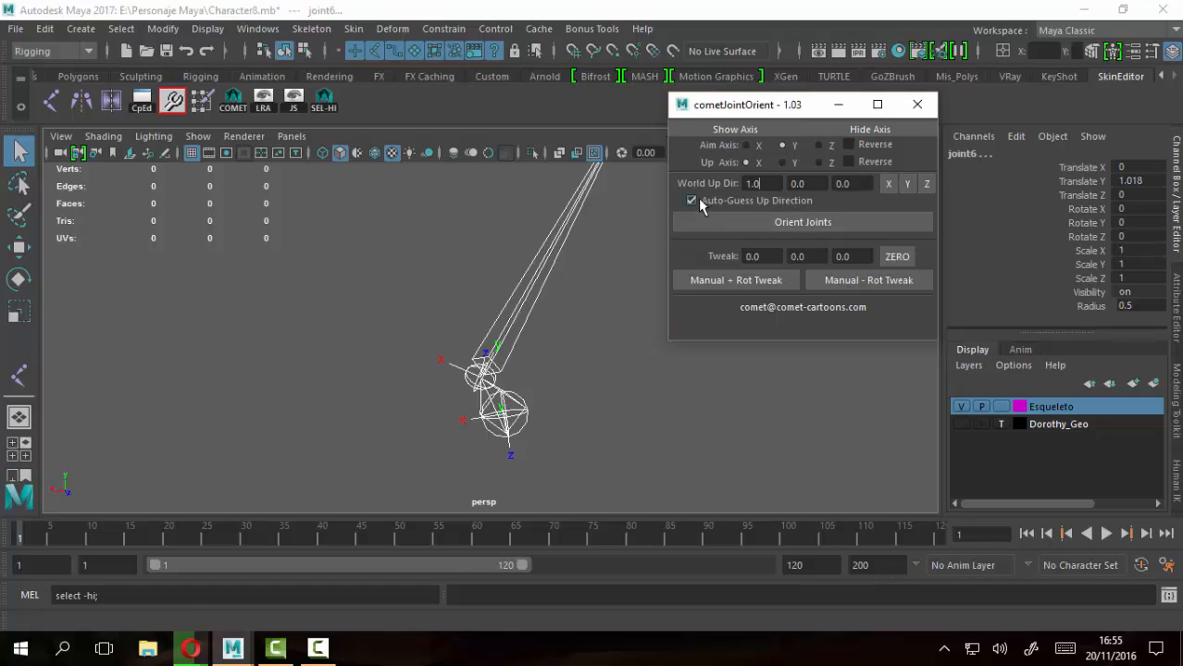
pyautogui.click(802, 223)
pyautogui.keyDown('alt'); pyautogui.moveTo(564, 398); pyautogui.dragTo(509, 451); pyautogui.keyUp('alt')
pyautogui.keyDown('alt'); pyautogui.moveTo(509, 452); pyautogui.dragTo(648, 465, button='right'); pyautogui.keyUp('alt')
pyautogui.keyDown('alt'); pyautogui.moveTo(541, 403); pyautogui.dragTo(531, 354, button='middle'); pyautogui.keyUp('alt')
pyautogui.keyDown('alt'); pyautogui.moveTo(530, 354); pyautogui.dragTo(639, 444); pyautogui.keyUp('alt')
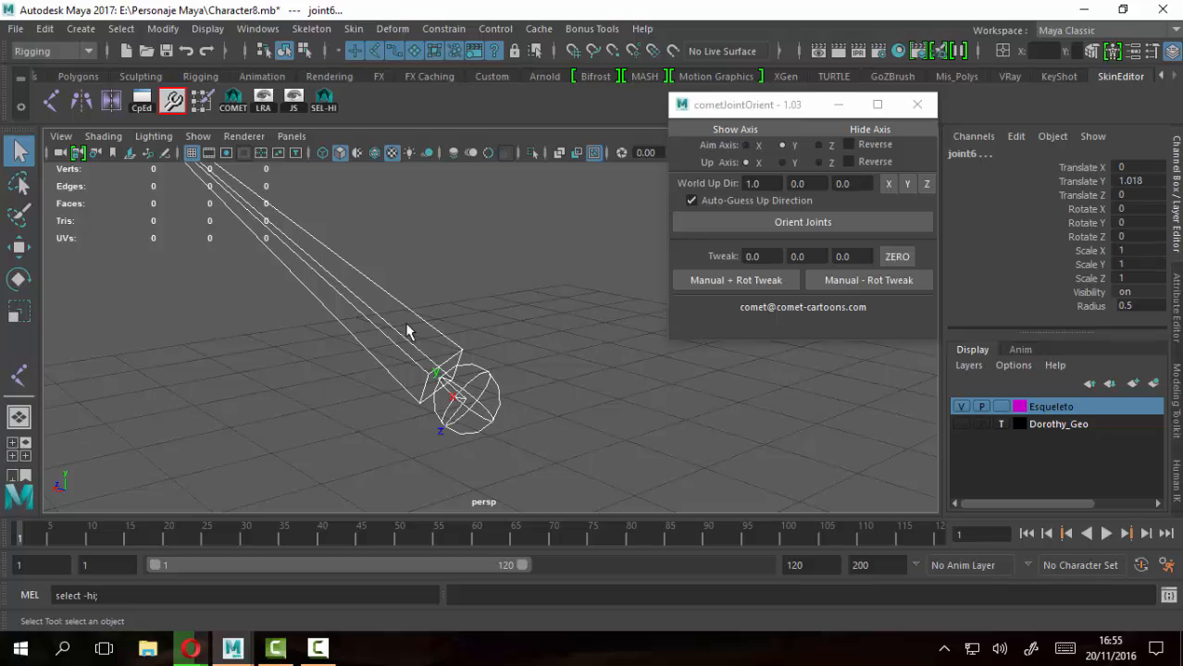
pyautogui.keyDown('alt'); pyautogui.moveTo(408, 332); pyautogui.dragTo(535, 389); pyautogui.keyUp('alt')
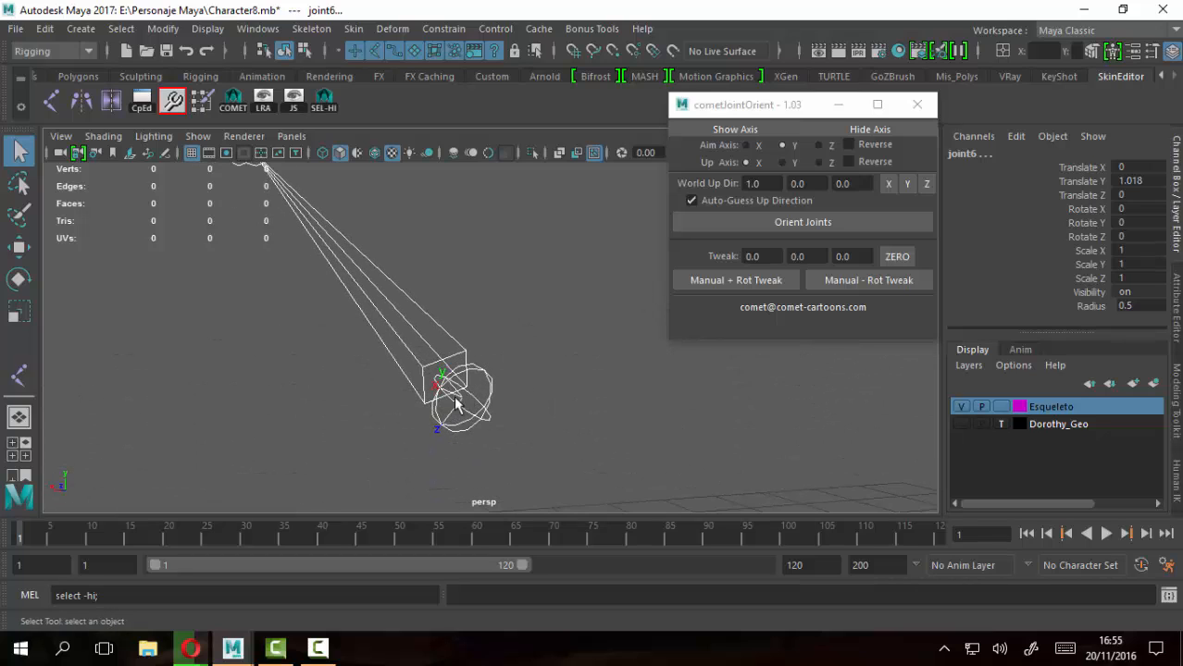
# Turn off Auto-Guess Up Direction, reorient the joints and inspect the axes at the end of the chain
pyautogui.click(696, 201)
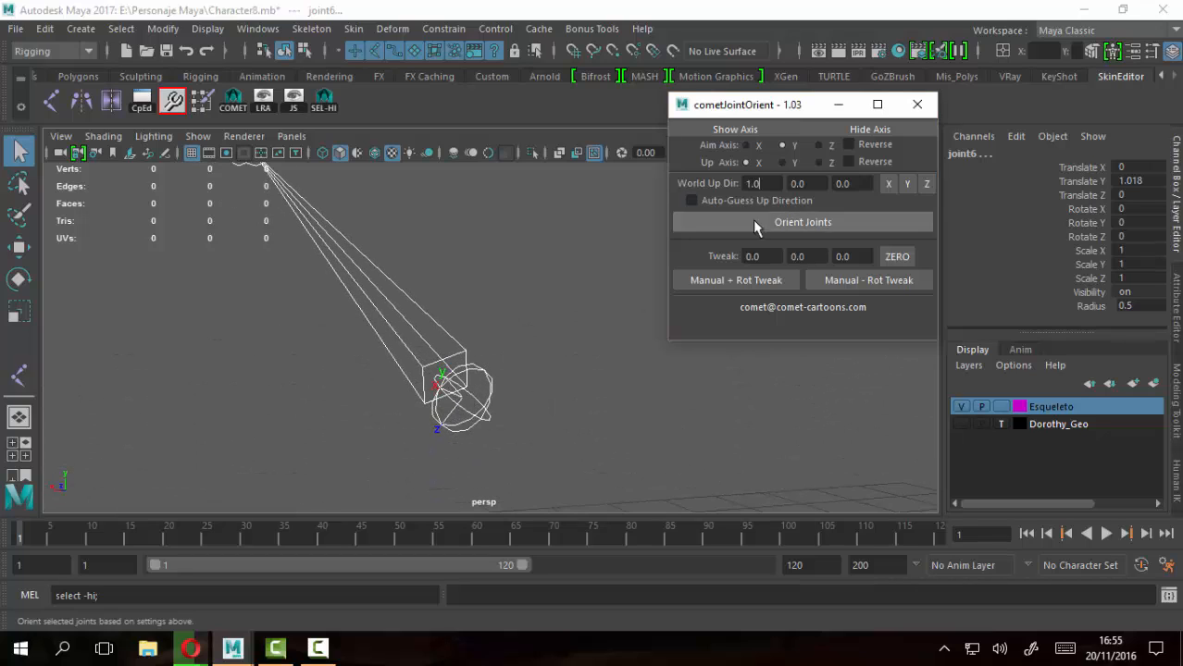
pyautogui.click(768, 225)
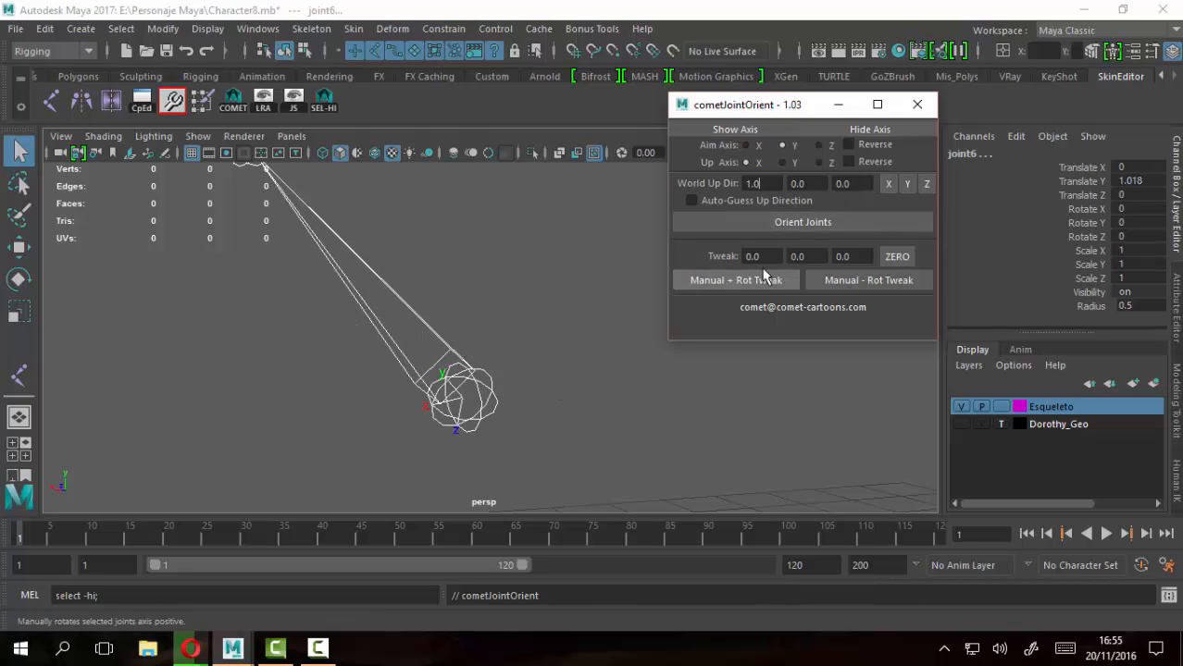
pyautogui.keyDown('alt'); pyautogui.moveTo(611, 437); pyautogui.dragTo(607, 412); pyautogui.keyUp('alt')
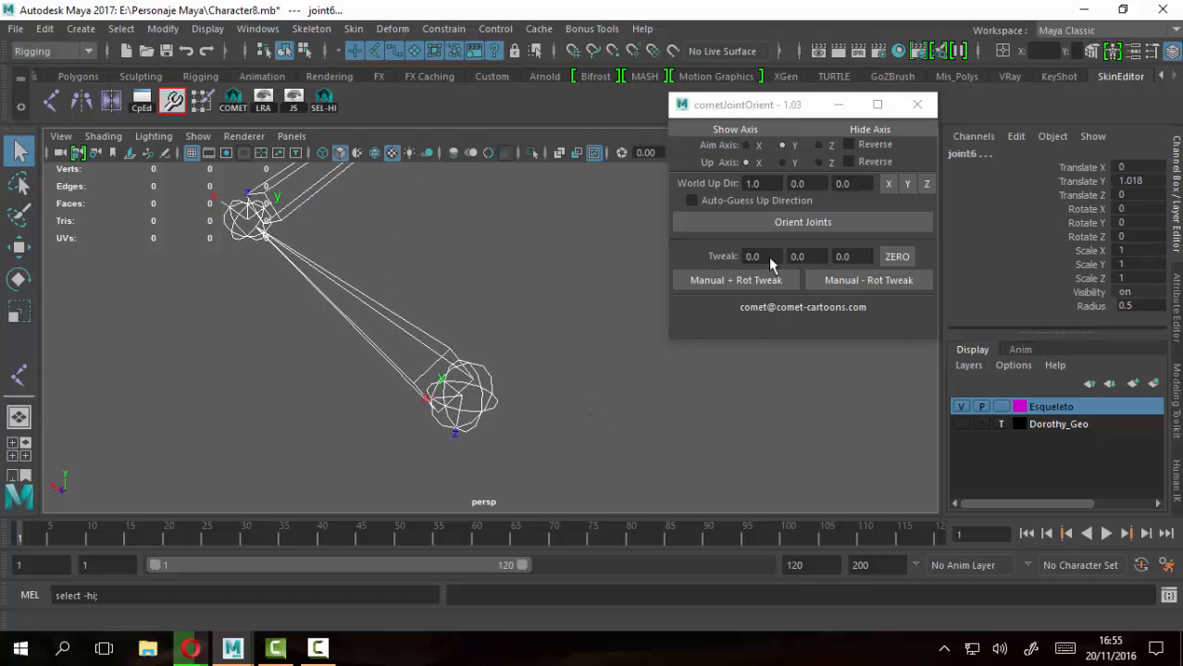
pyautogui.keyDown('alt'); pyautogui.moveTo(586, 468); pyautogui.dragTo(600, 435); pyautogui.keyUp('alt')
pyautogui.keyDown('alt'); pyautogui.moveTo(466, 419); pyautogui.dragTo(590, 455); pyautogui.keyUp('alt')
pyautogui.keyDown('alt'); pyautogui.moveTo(502, 463); pyautogui.dragTo(397, 387); pyautogui.keyUp('alt')
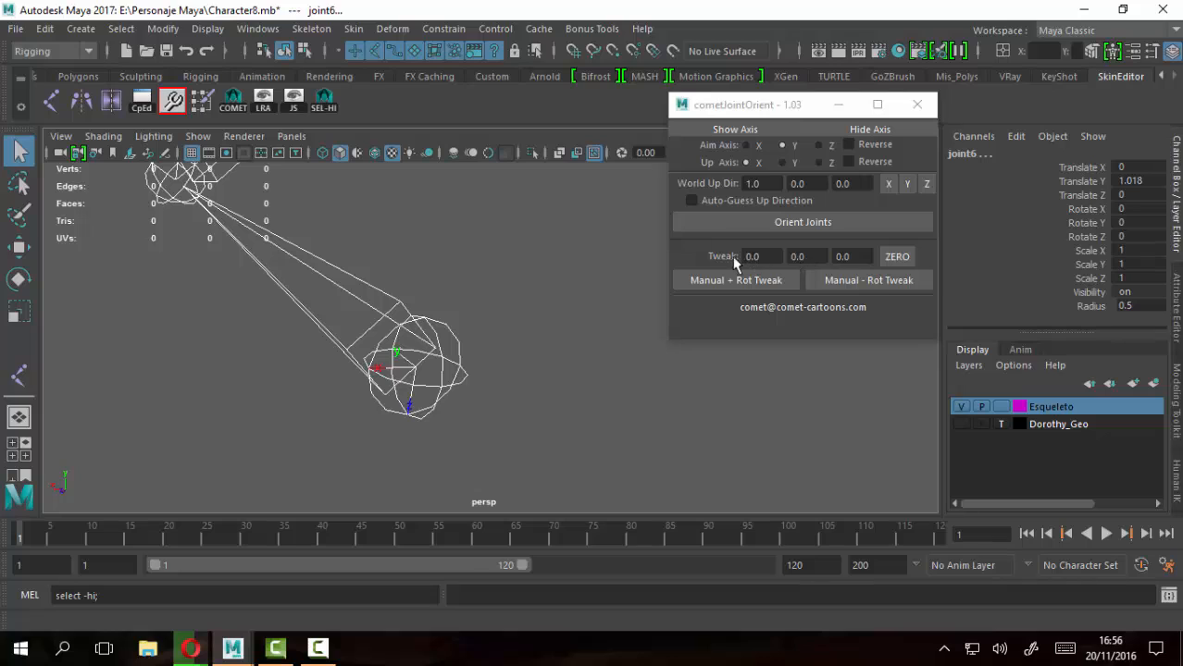
# Try a positive manual rotation tweak on the joint axes and undo it
pyautogui.click(797, 257)
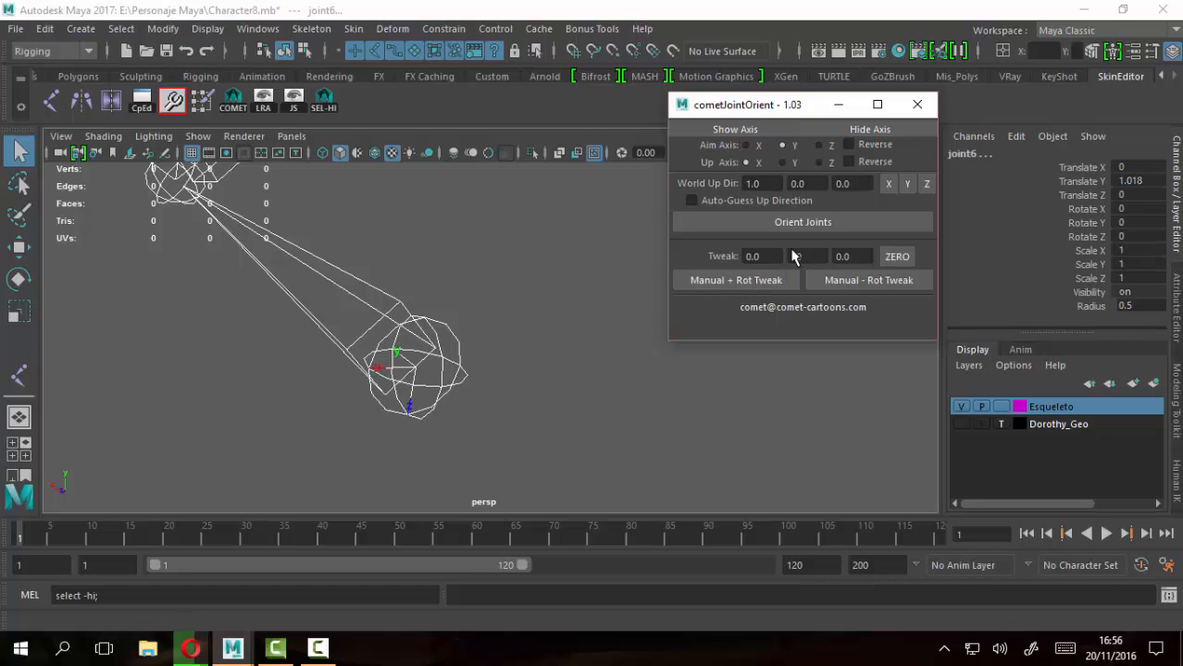
pyautogui.click(752, 286)
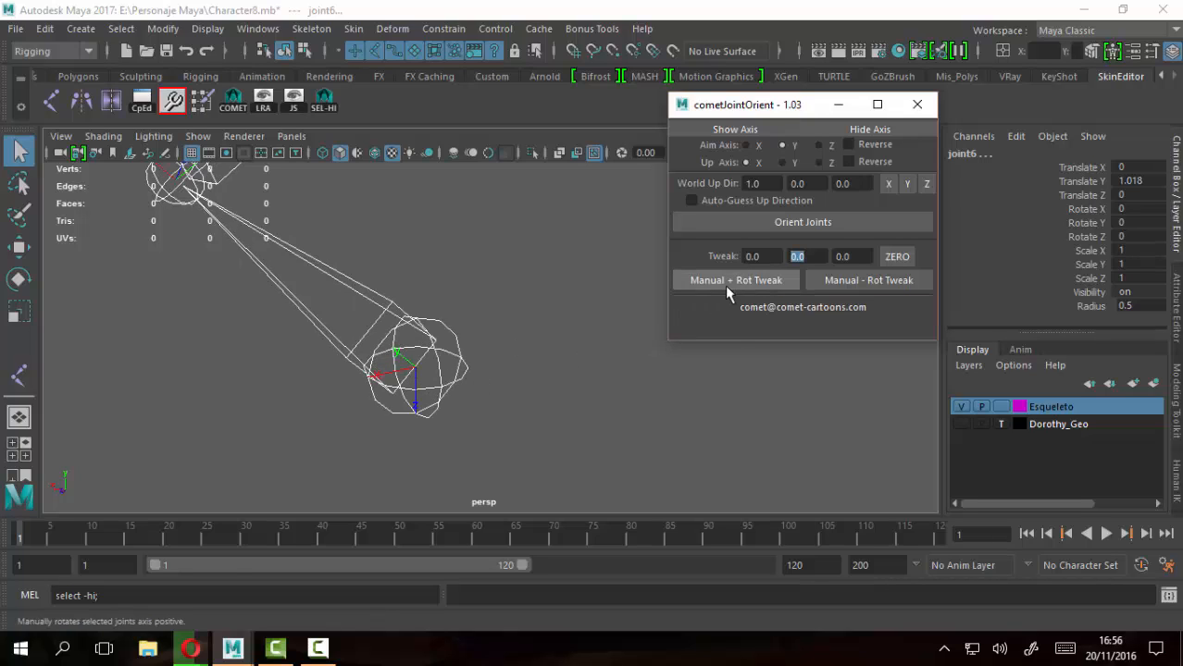
pyautogui.hotkey('ctrl', 'z')
# Set the Y rotation tweak value to 30
pyautogui.click(817, 257)
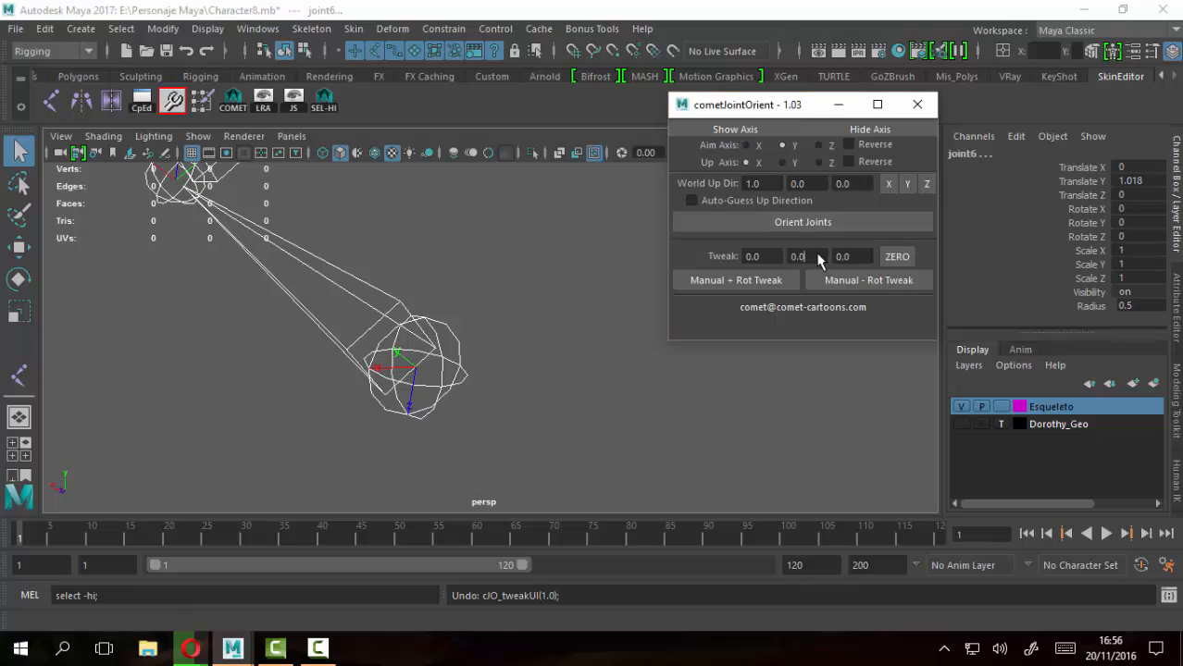
pyautogui.moveTo(825, 256); pyautogui.dragTo(773, 258)
pyautogui.write('30')
pyautogui.press('Return')
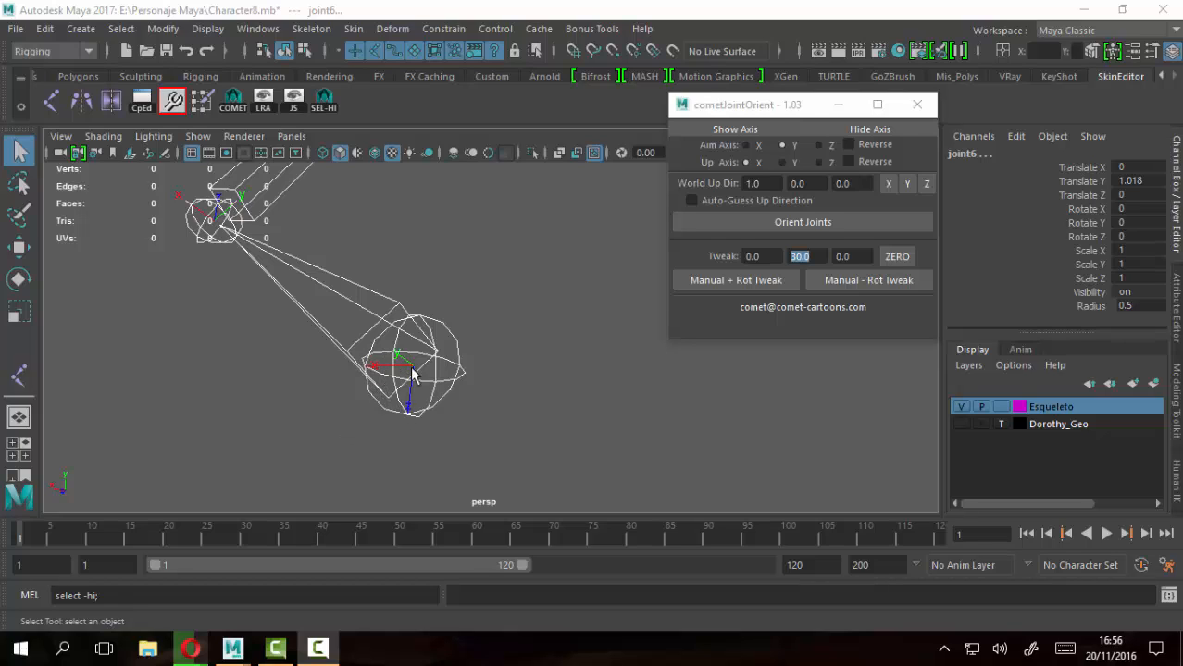
pyautogui.moveTo(331, 378); pyautogui.dragTo(352, 422)
pyautogui.moveTo(328, 381); pyautogui.dragTo(351, 430)
pyautogui.moveTo(244, 395)
pyautogui.mouseDown()
pyautogui.moveTo(257, 407)
pyautogui.moveTo(248, 419)
pyautogui.moveTo(269, 427)
pyautogui.moveTo(291, 394)
pyautogui.mouseUp()
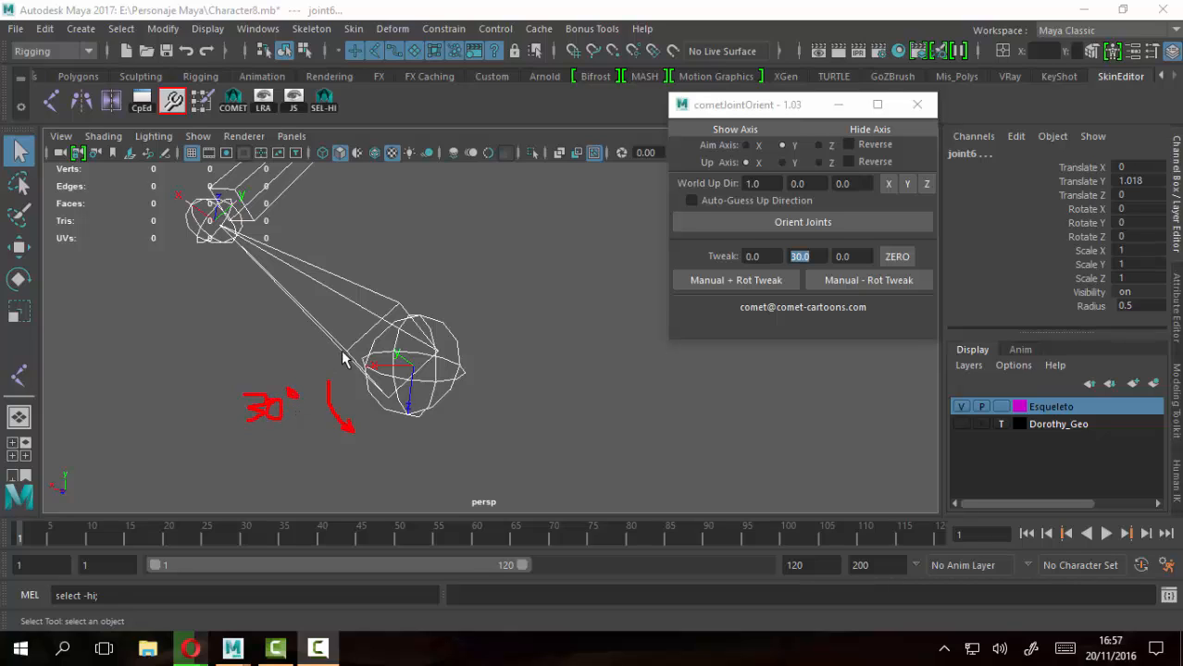
pyautogui.moveTo(329, 359)
pyautogui.mouseDown()
pyautogui.moveTo(351, 280)
pyautogui.moveTo(366, 265)
pyautogui.moveTo(370, 279)
pyautogui.mouseUp()
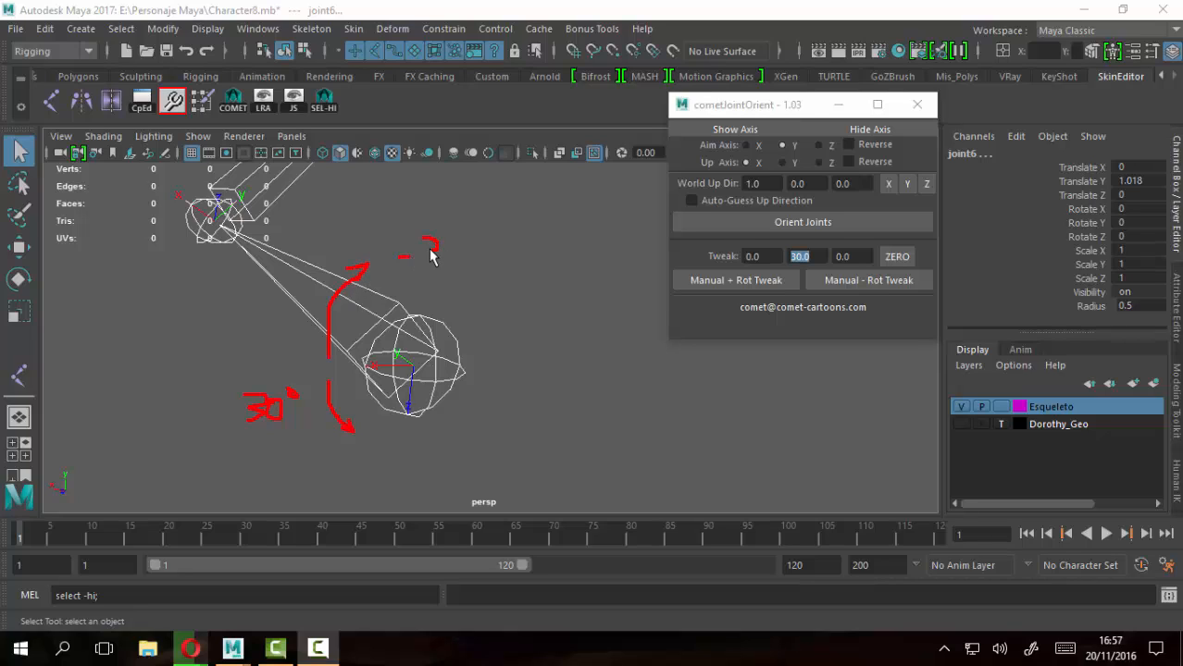
pyautogui.moveTo(431, 252); pyautogui.dragTo(425, 263)
pyautogui.press('Escape')
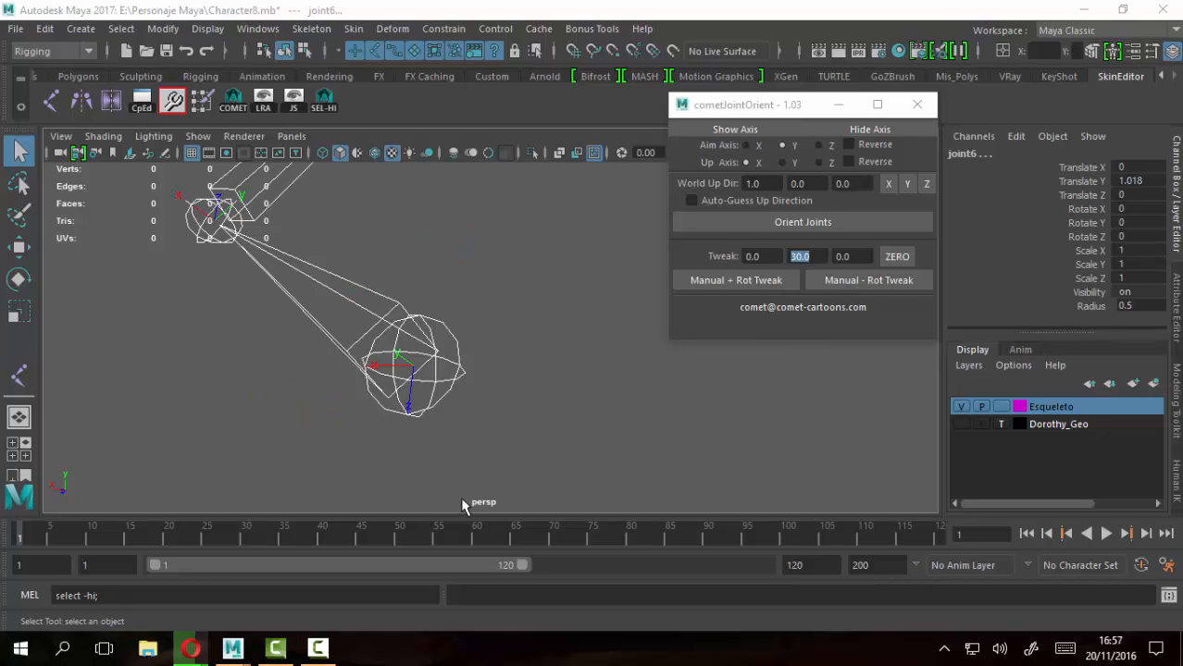
# Try the 30-degree Y tweak on the joint axes in the positive and the negative direction, undoing each
pyautogui.click(743, 282)
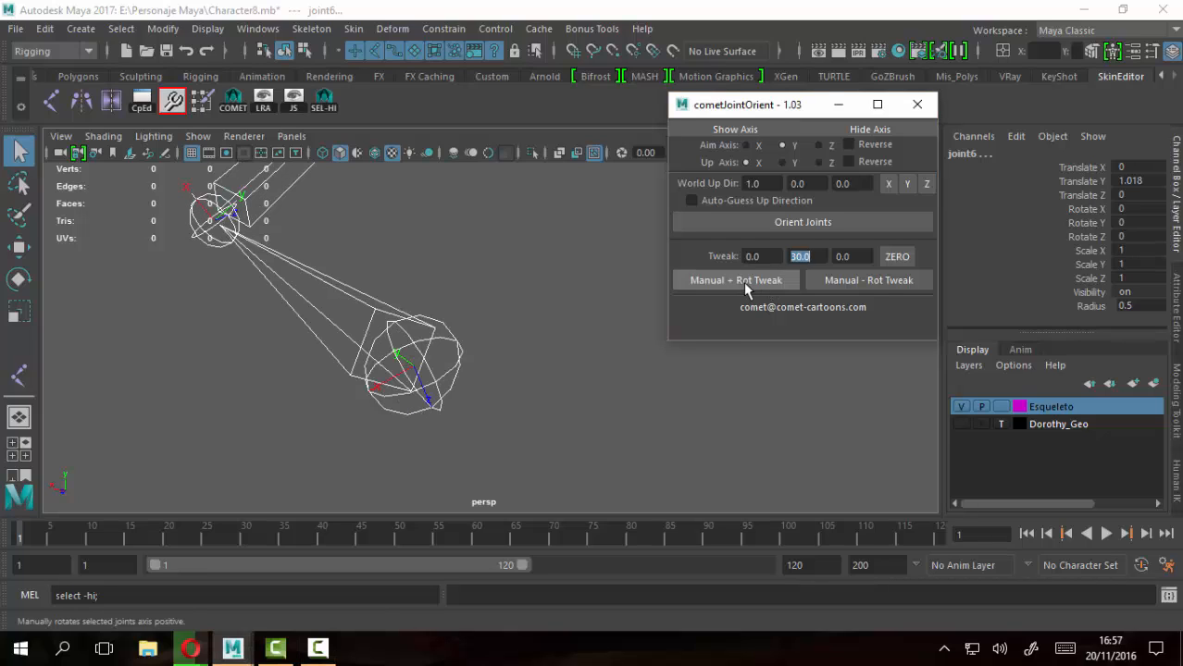
pyautogui.click(466, 408)
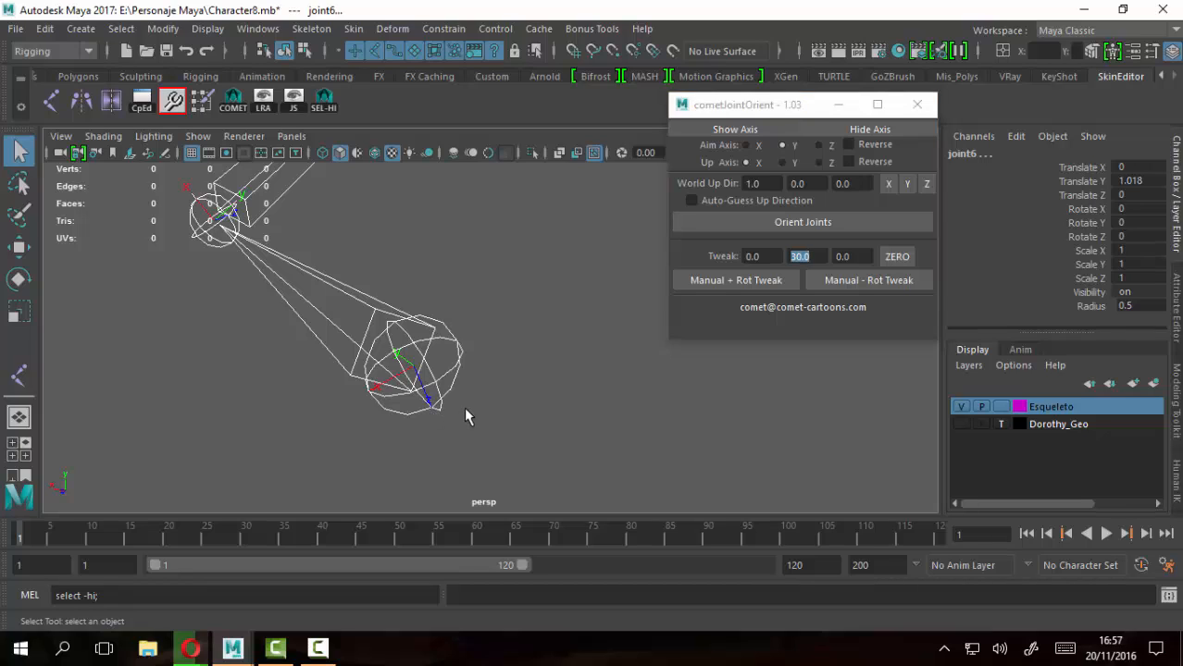
pyautogui.hotkey('ctrl', 'z')
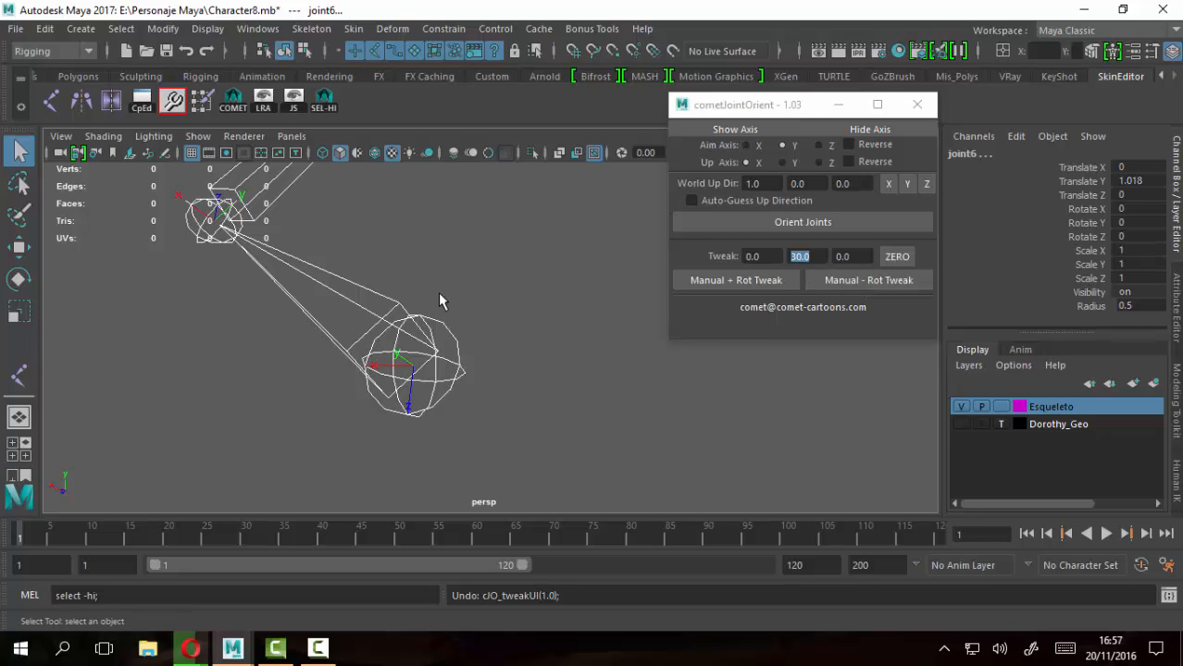
pyautogui.click(842, 283)
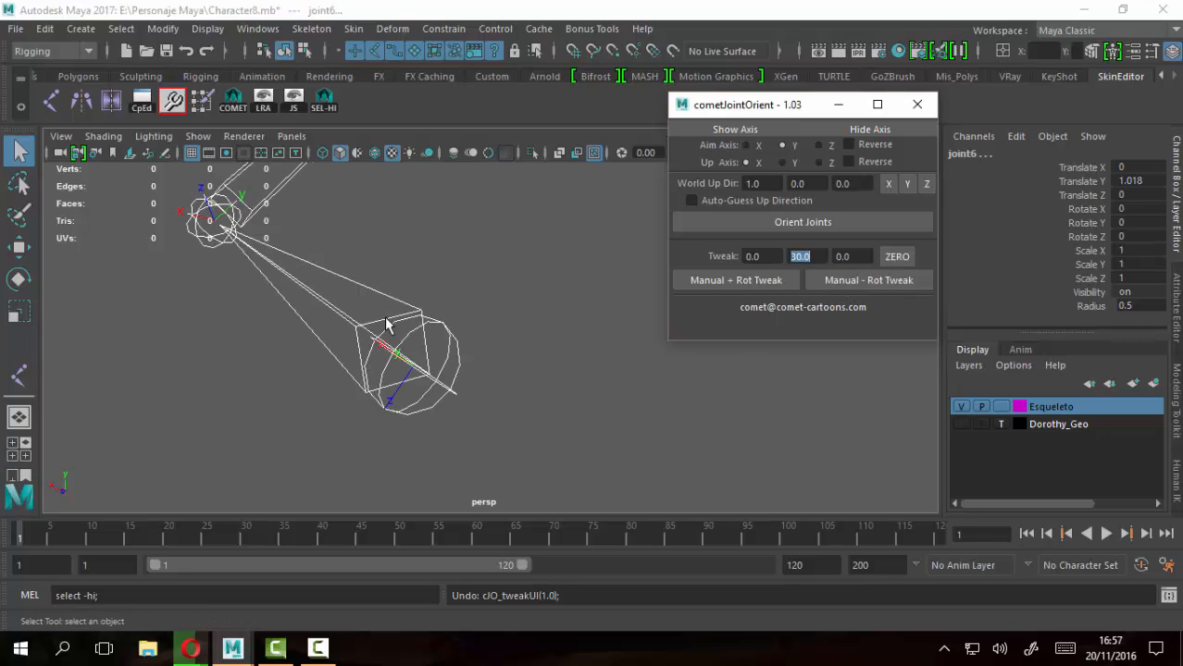
pyautogui.keyDown('alt'); pyautogui.click(468, 366); pyautogui.keyUp('alt')
pyautogui.hotkey('ctrl', 'z')
# Set the Y tweak to 15 and apply the positive rotation tweak repeatedly until the joints' X axes point the opposite way
pyautogui.moveTo(562, 397)
pyautogui.keyDown('alt'); pyautogui.mouseDown()
pyautogui.moveTo(571, 406)
pyautogui.moveTo(518, 376)
pyautogui.moveTo(541, 391)
pyautogui.mouseUp(); pyautogui.keyUp('alt')
pyautogui.keyDown('alt'); pyautogui.moveTo(423, 396); pyautogui.dragTo(464, 383); pyautogui.keyUp('alt')
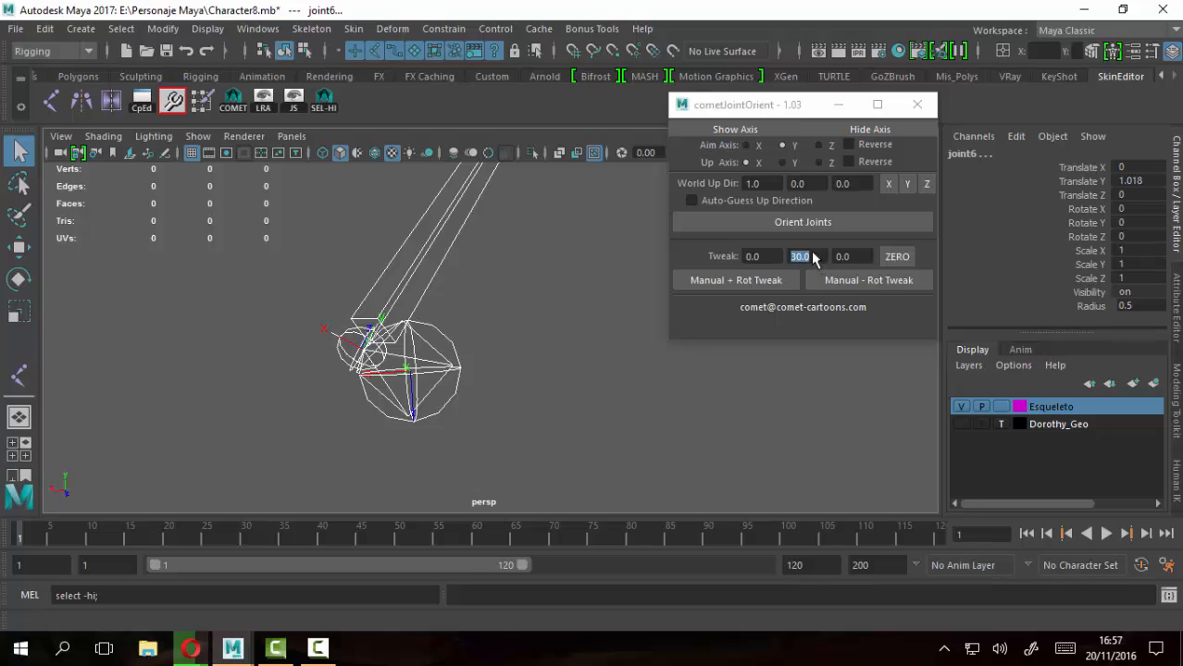
pyautogui.write('15')
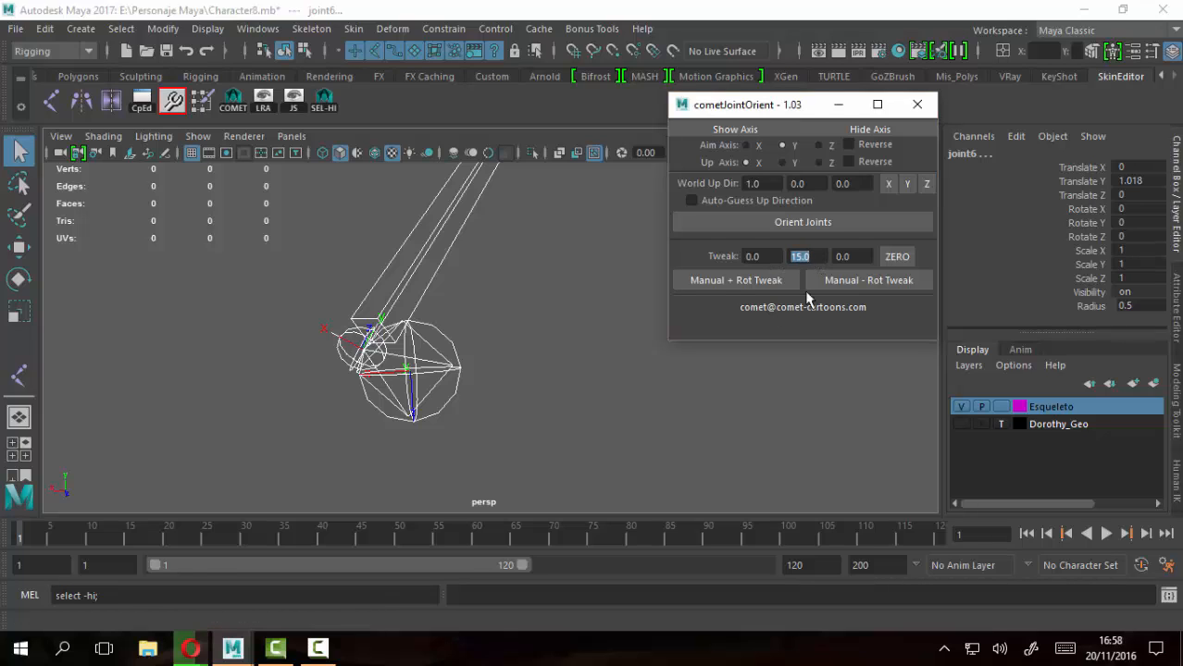
pyautogui.click(756, 283)
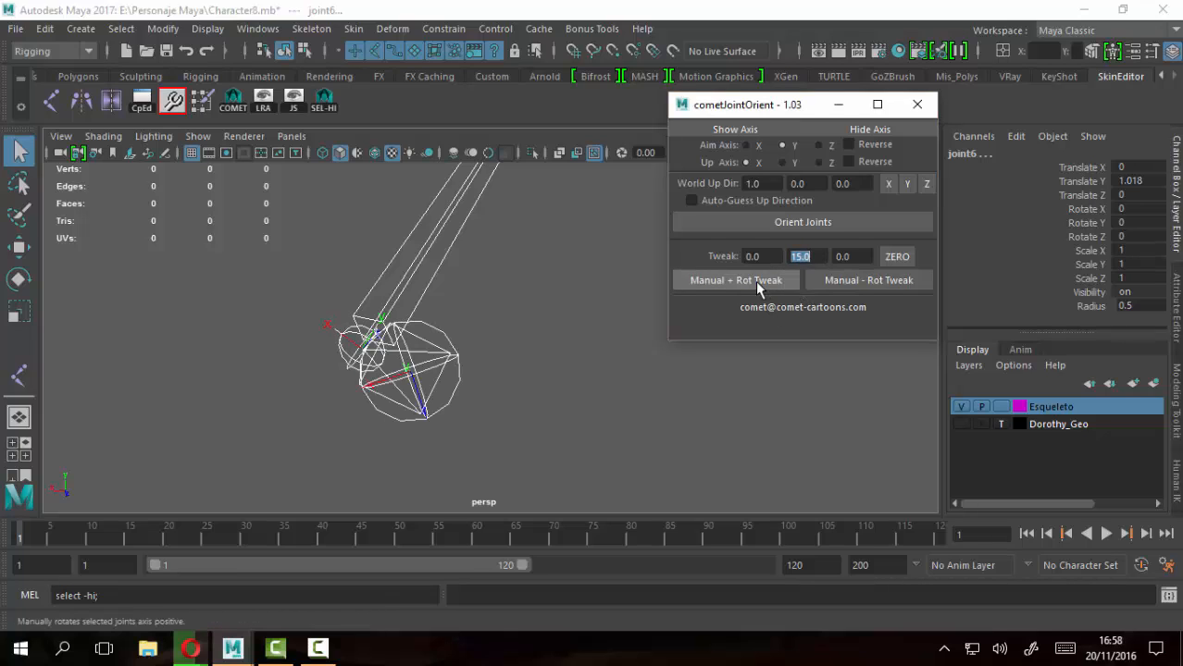
pyautogui.click(756, 284)
pyautogui.click(756, 283)
pyautogui.click(756, 283)
pyautogui.click(756, 283)
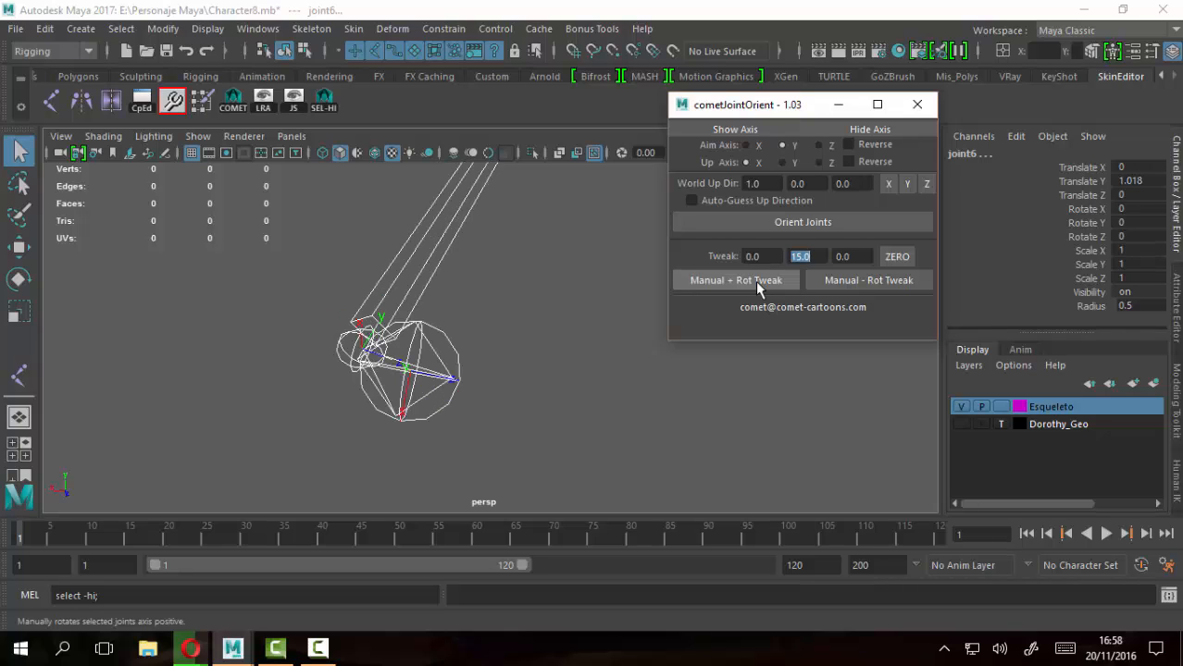
pyautogui.click(756, 282)
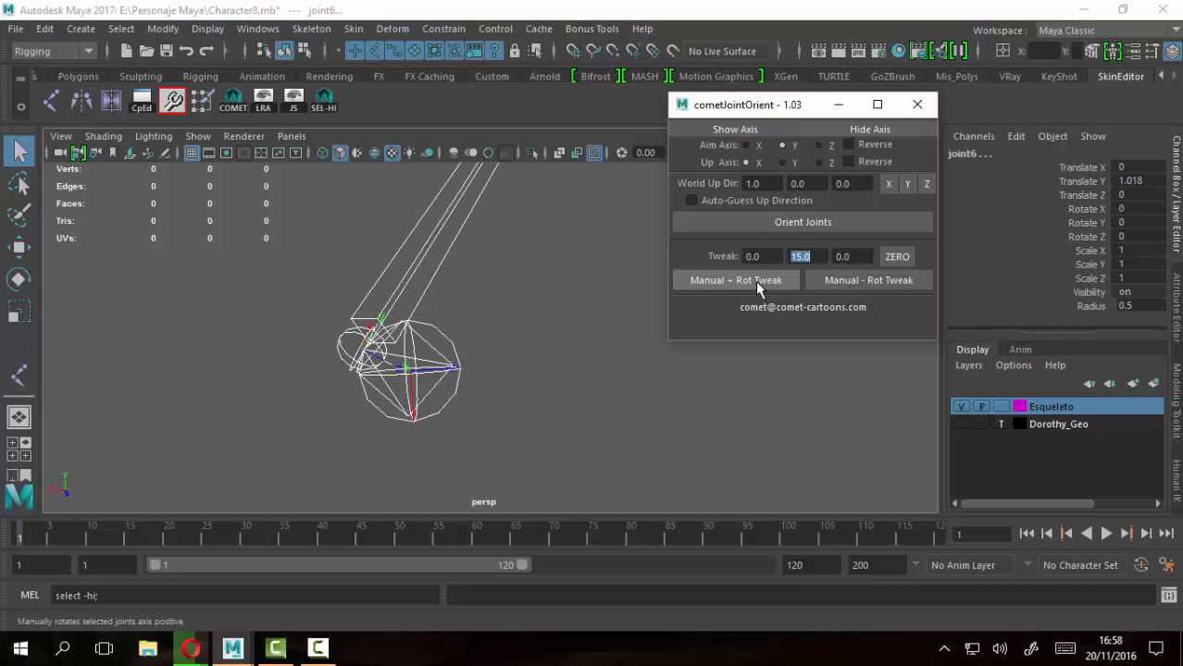
pyautogui.click(755, 281)
pyautogui.click(755, 281)
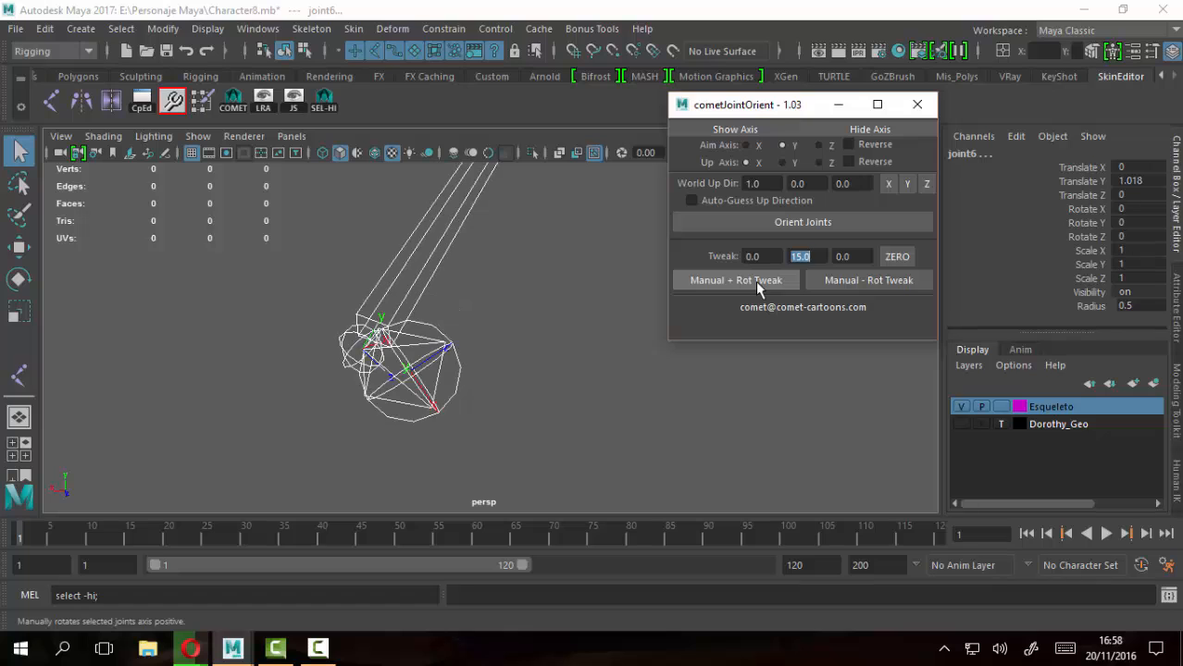
pyautogui.click(755, 282)
pyautogui.keyDown('alt'); pyautogui.moveTo(648, 359); pyautogui.dragTo(553, 399); pyautogui.keyUp('alt')
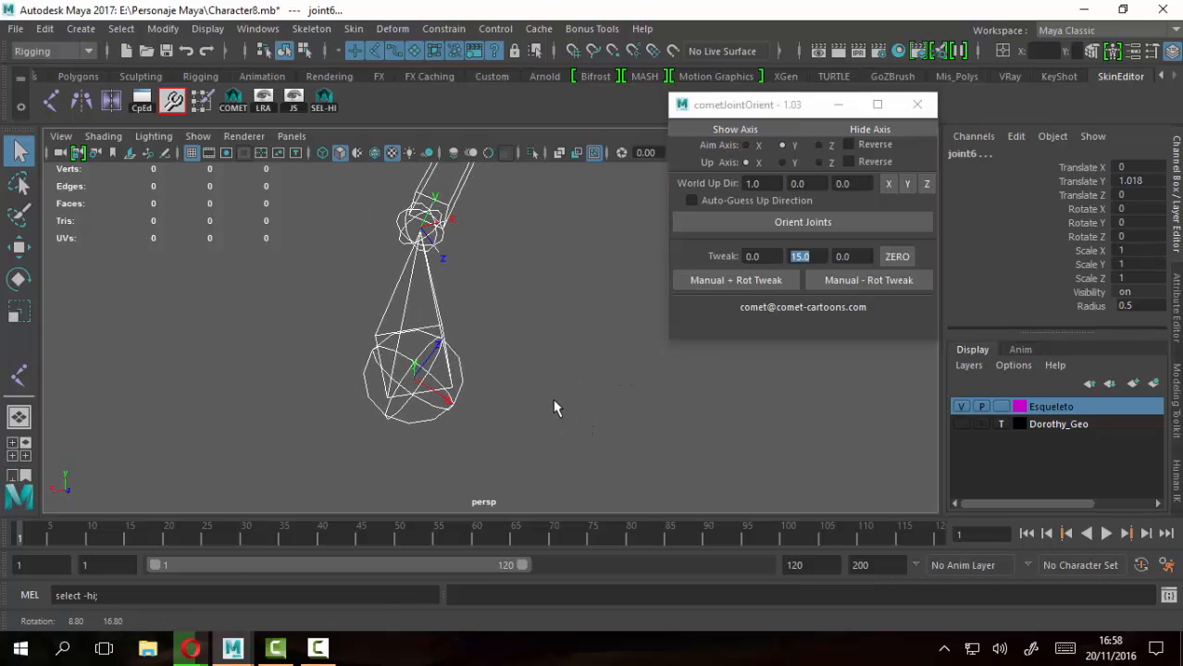
pyautogui.click(756, 282)
pyautogui.click(757, 278)
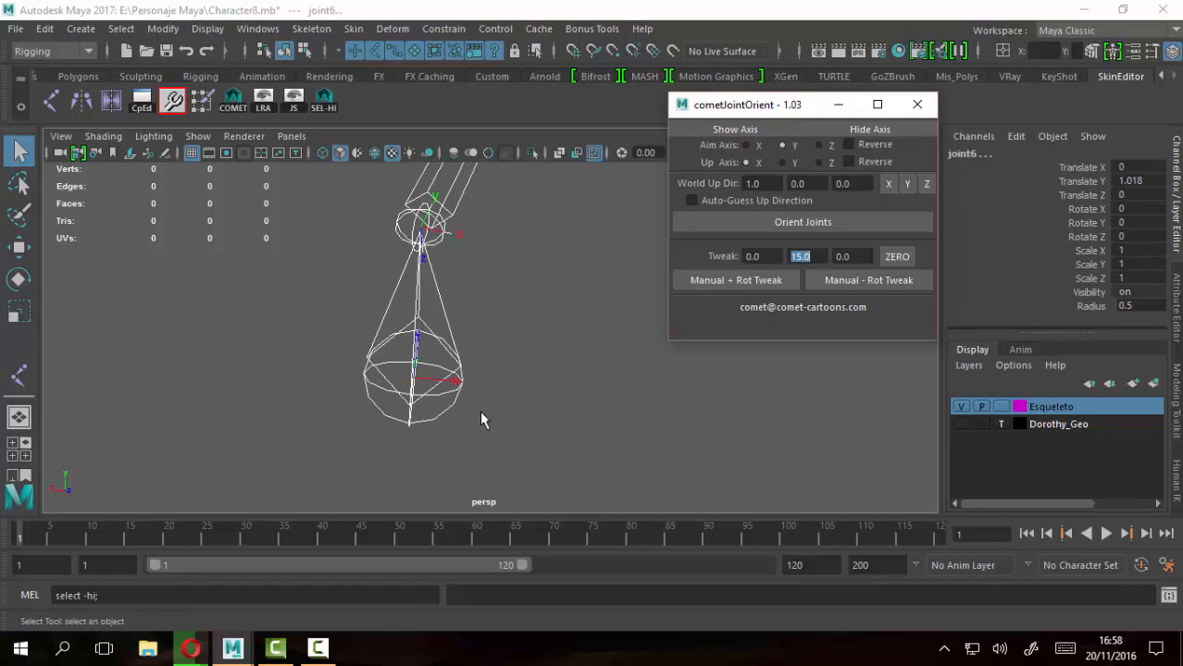
pyautogui.keyDown('alt'); pyautogui.moveTo(481, 416); pyautogui.dragTo(636, 404); pyautogui.keyUp('alt')
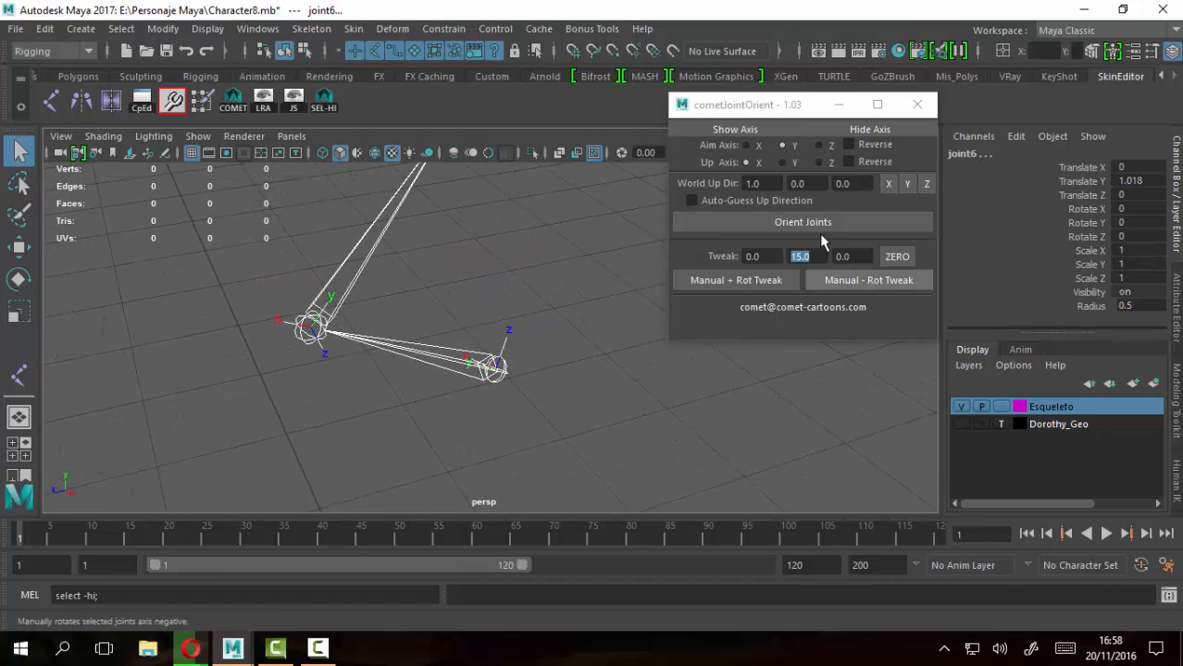
# Hide the joints' local axes and close the cometJointOrient window
pyautogui.click(874, 128)
pyautogui.click(932, 103)
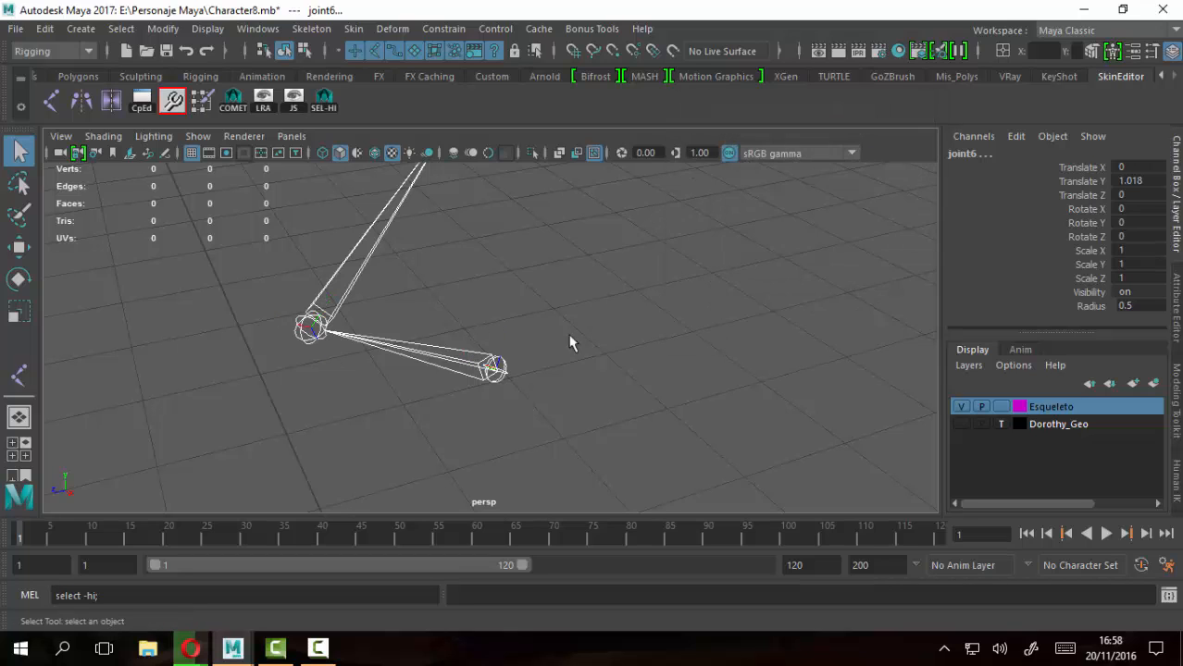
# Clear the selection, select the root joint (joint1) and activate the Rotate tool
pyautogui.moveTo(570, 338)
pyautogui.keyDown('alt'); pyautogui.mouseDown()
pyautogui.moveTo(607, 428)
pyautogui.moveTo(568, 322)
pyautogui.mouseUp(); pyautogui.keyUp('alt')
pyautogui.click(568, 322)
pyautogui.click(487, 373)
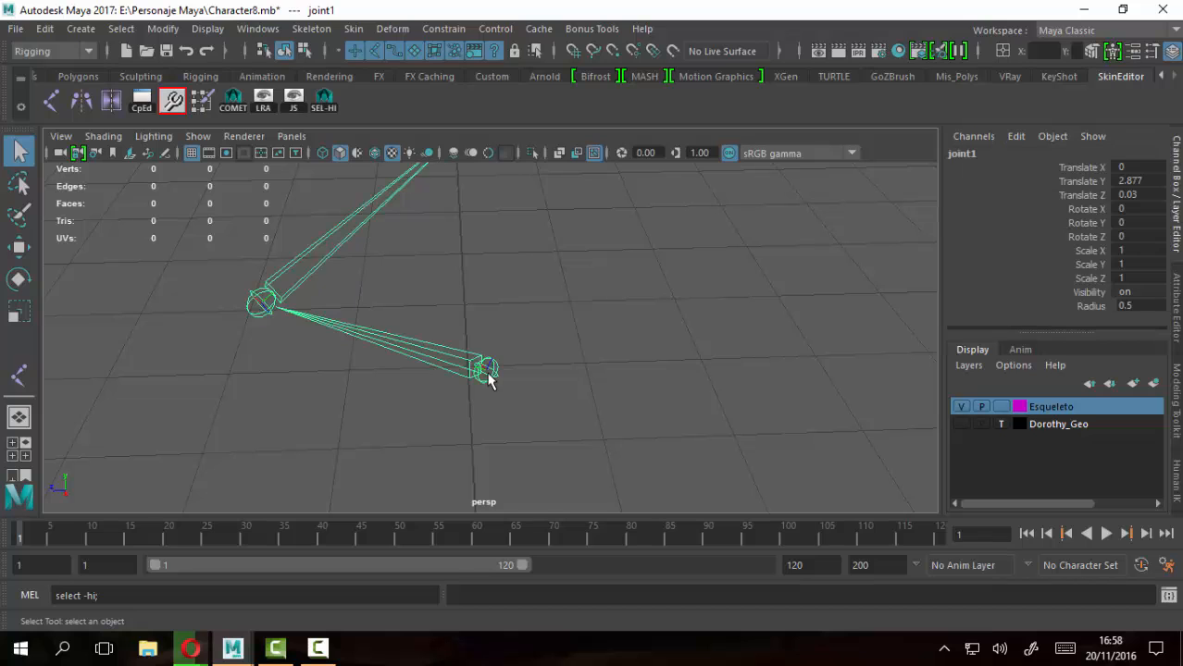
pyautogui.click(18, 279)
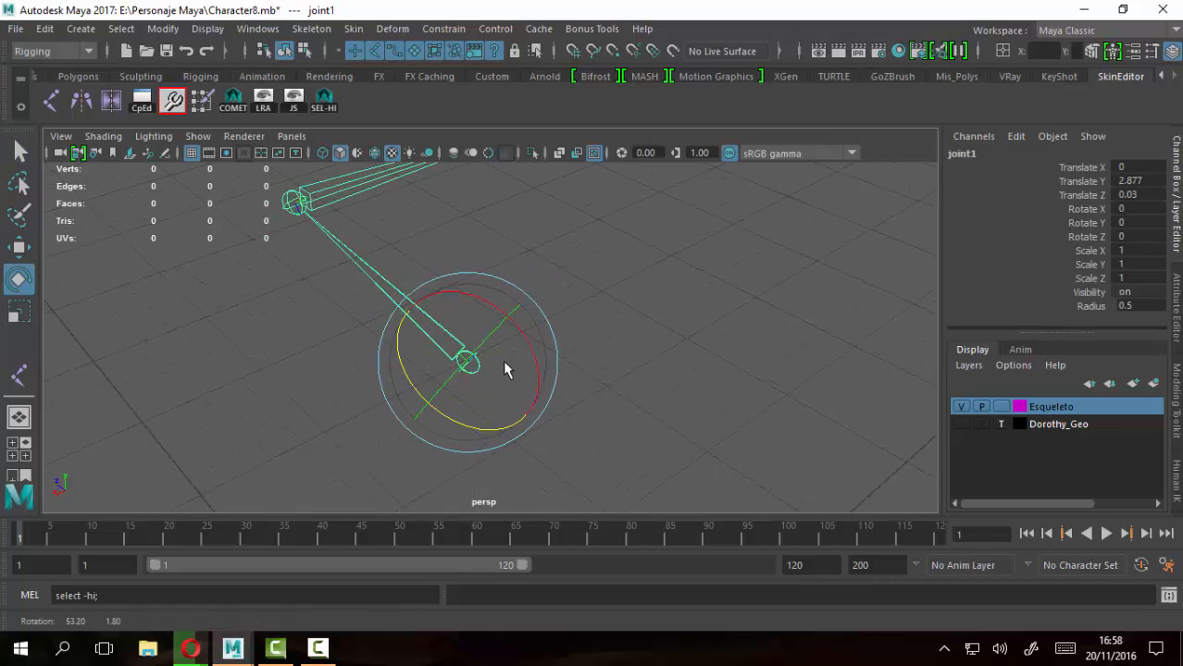